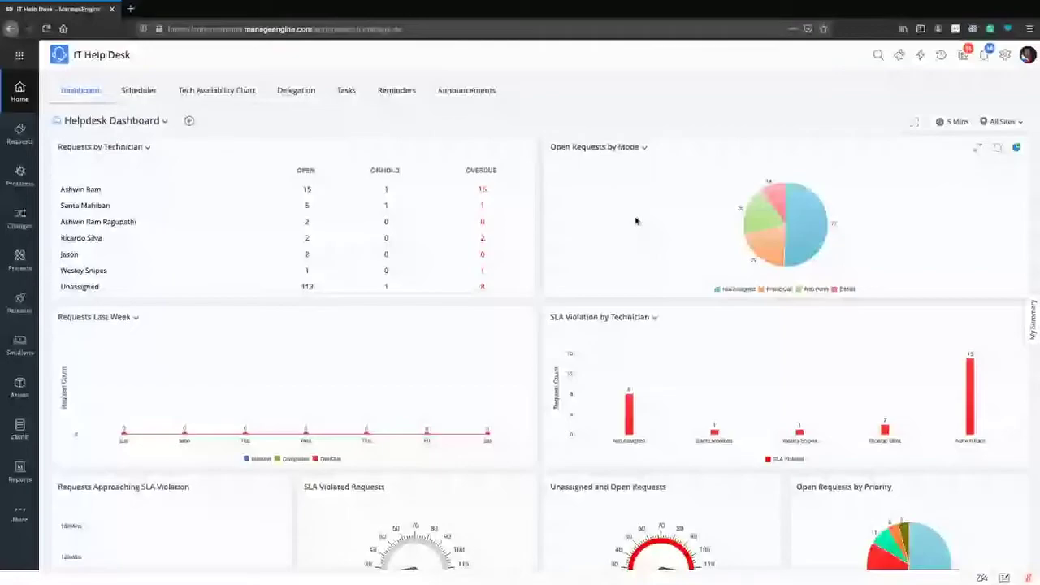
pyautogui.hotkey('alt', 'Tab')
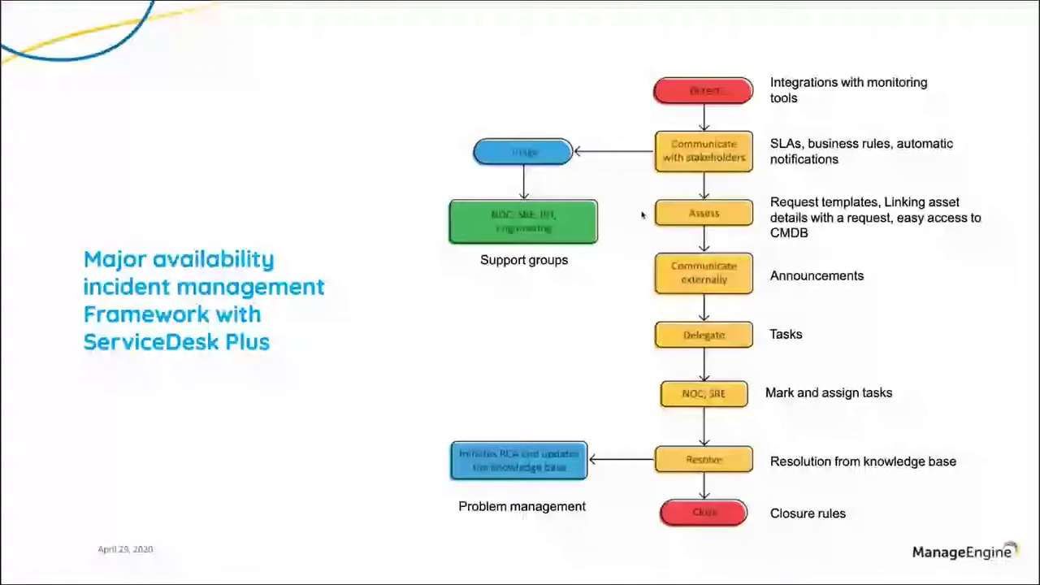
pyautogui.hotkey('alt', 'Tab')
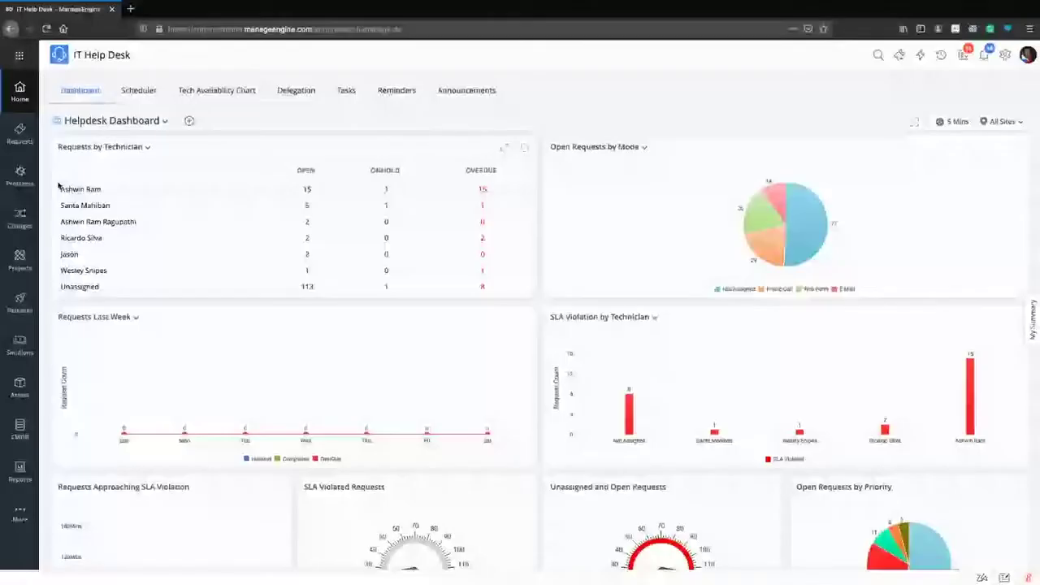
# Open the Outage Notification request trigger for editing in the Automation setup
pyautogui.click(29, 142)
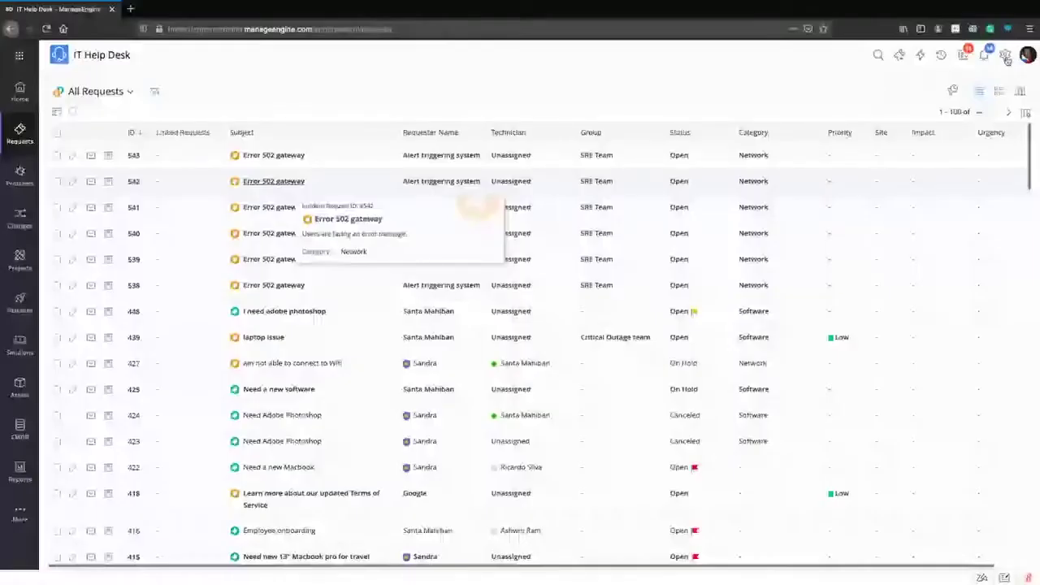
pyautogui.click(1007, 59)
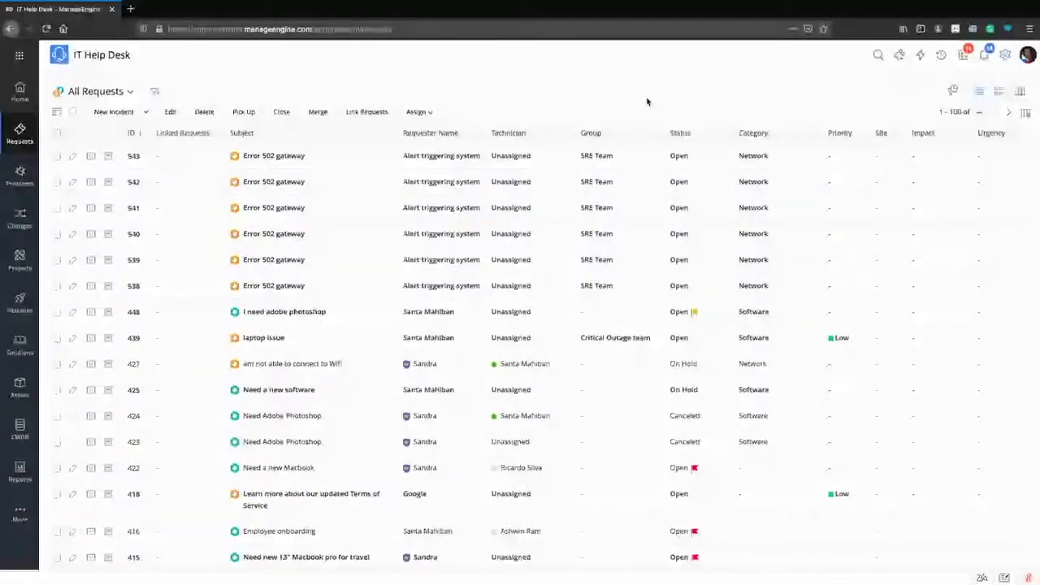
pyautogui.click(266, 160)
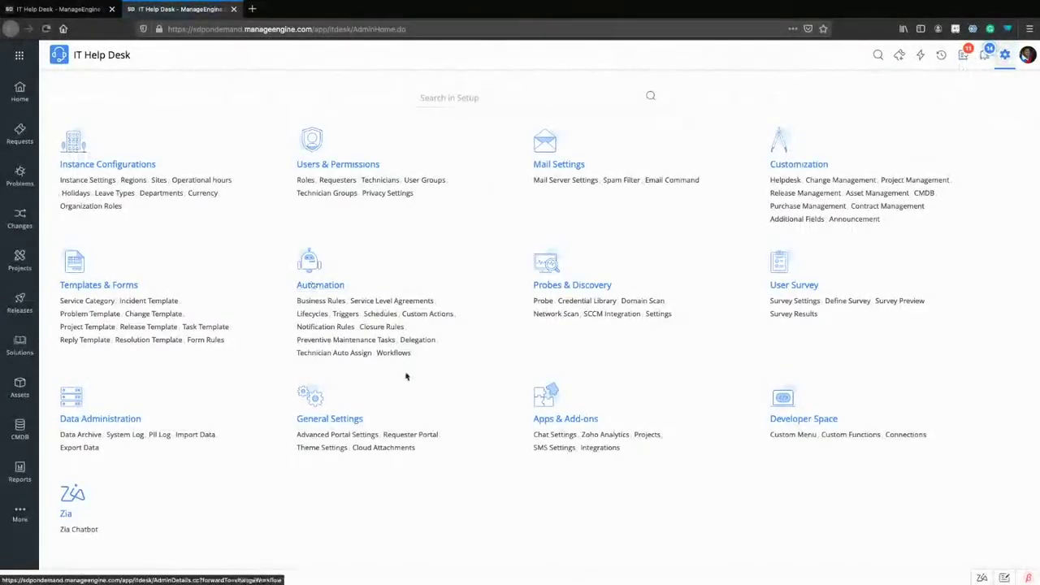
pyautogui.click(346, 316)
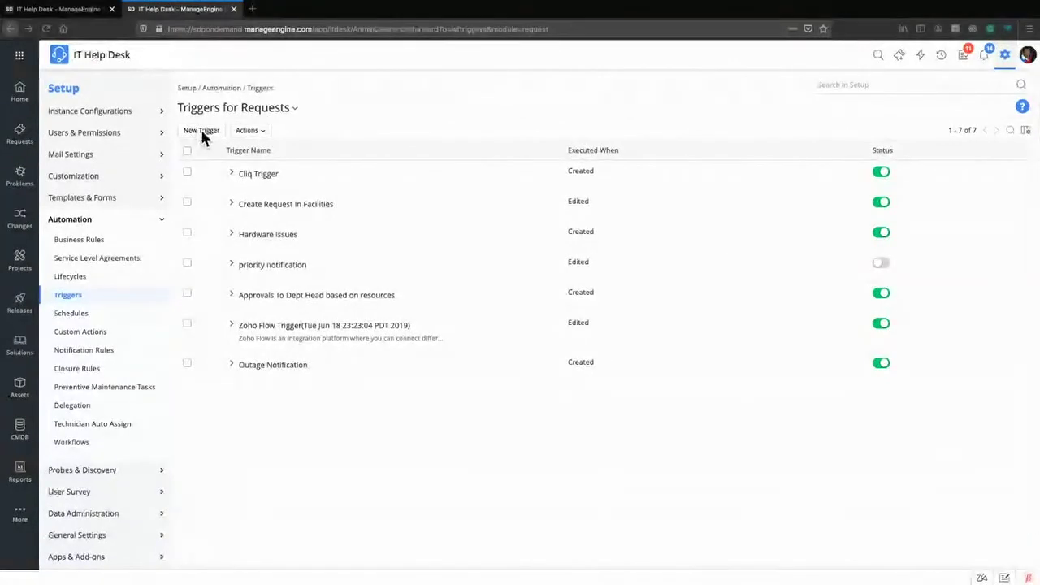
pyautogui.click(209, 368)
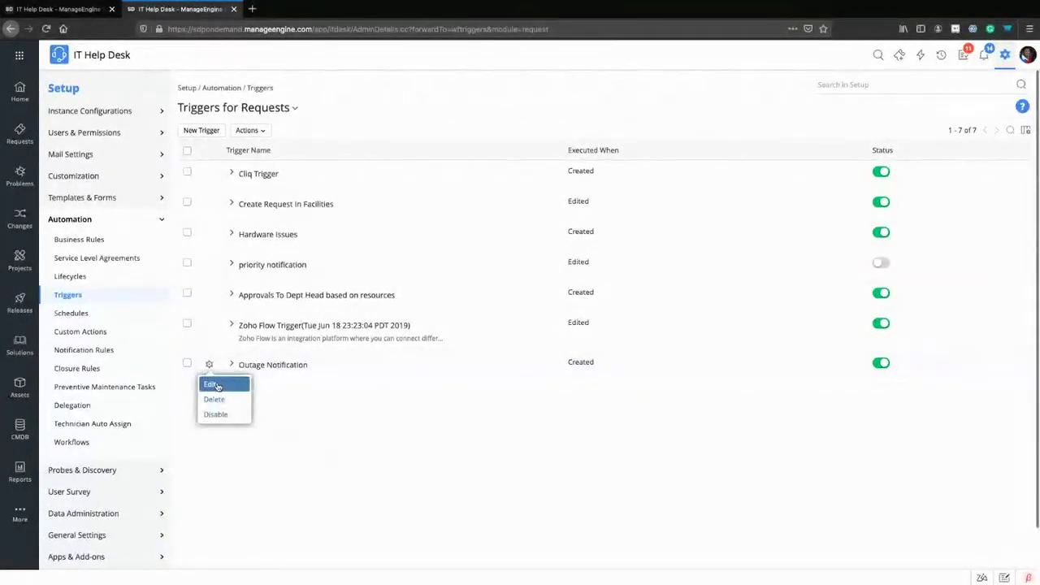
pyautogui.click(213, 385)
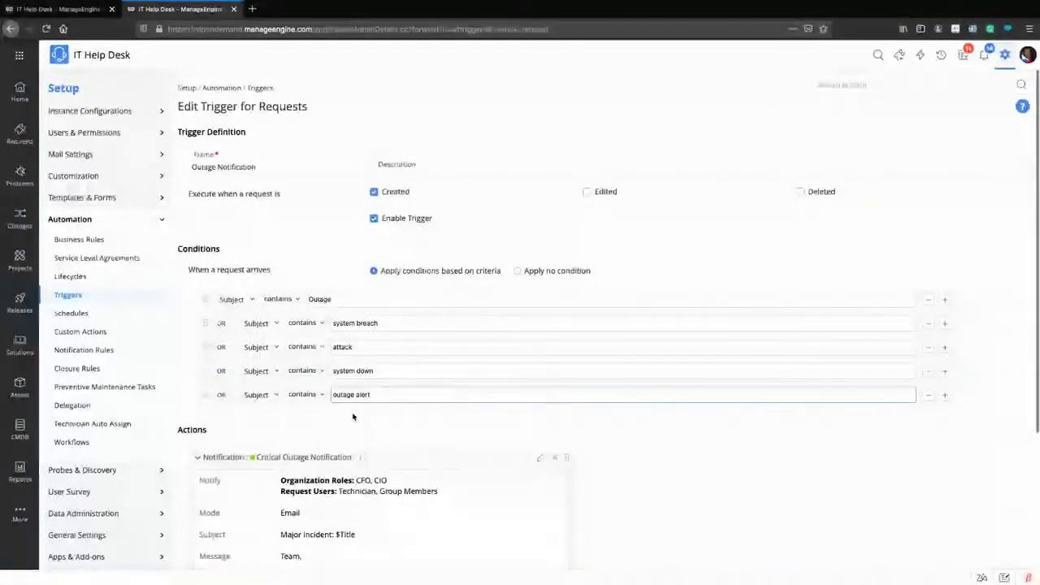
# Review the Outage Notification trigger's execution settings, subject conditions and notification action, and check which custom action types can be added
pyautogui.moveTo(190, 195); pyautogui.dragTo(298, 198)
pyautogui.click(300, 201)
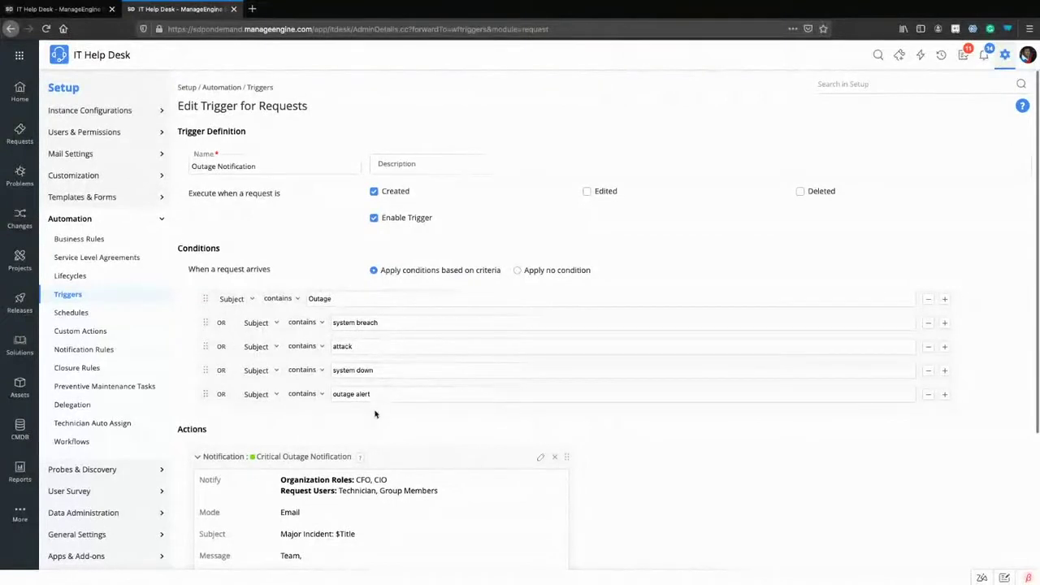
pyautogui.scroll(-3, 469, 520)
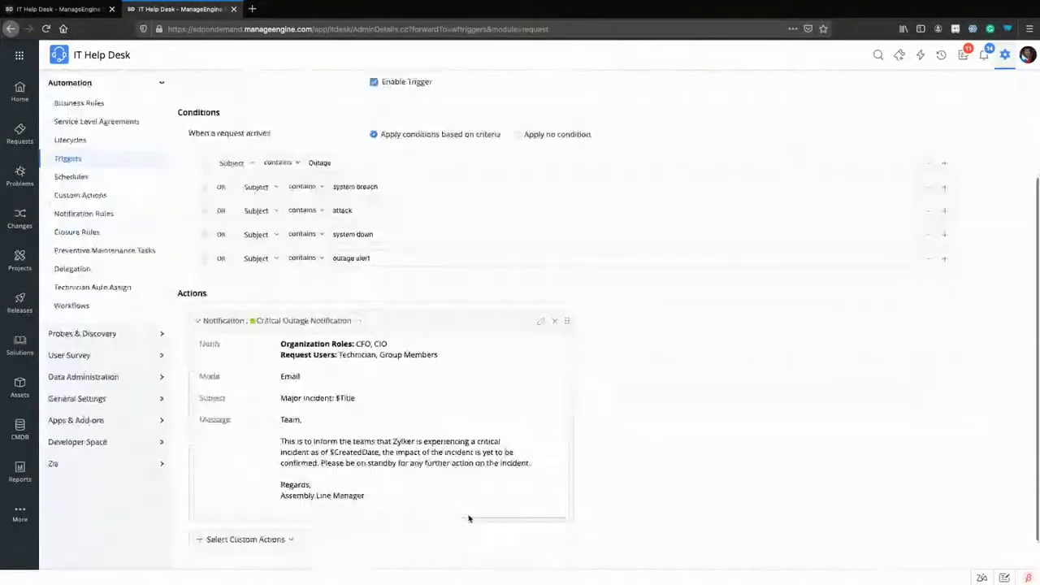
pyautogui.scroll(-1, 353, 458)
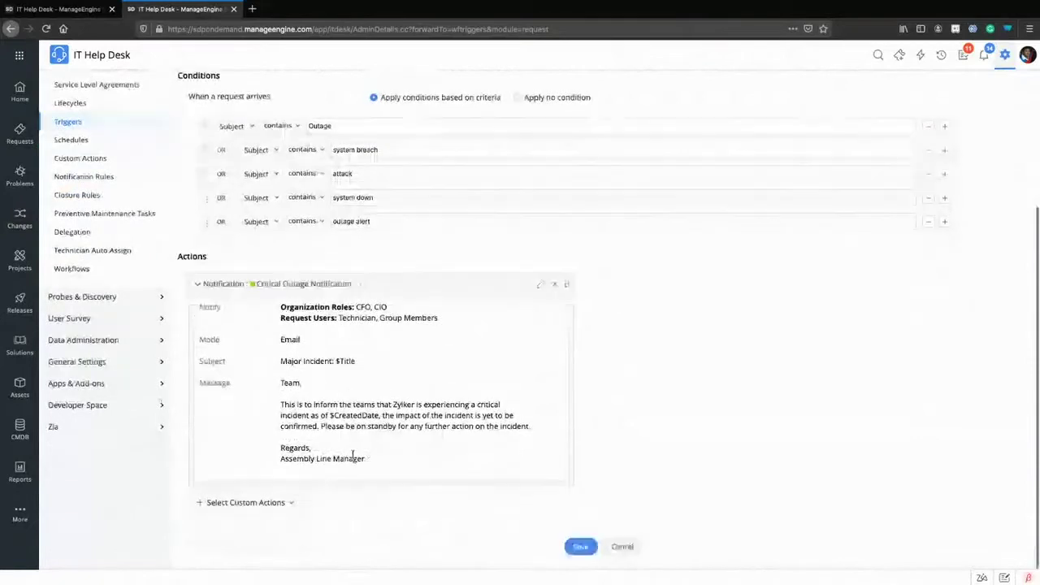
pyautogui.click(290, 504)
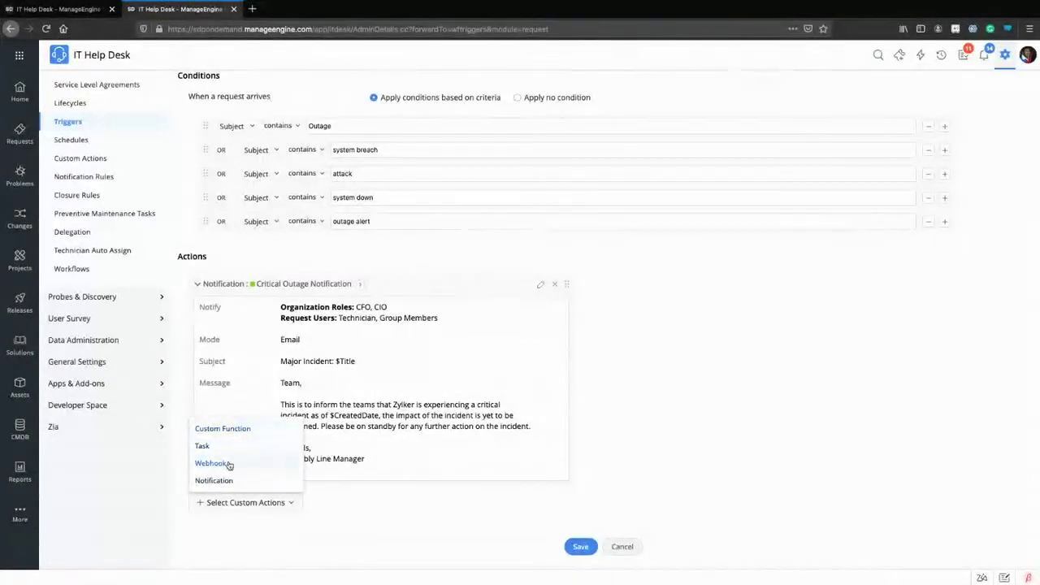
pyautogui.click(421, 312)
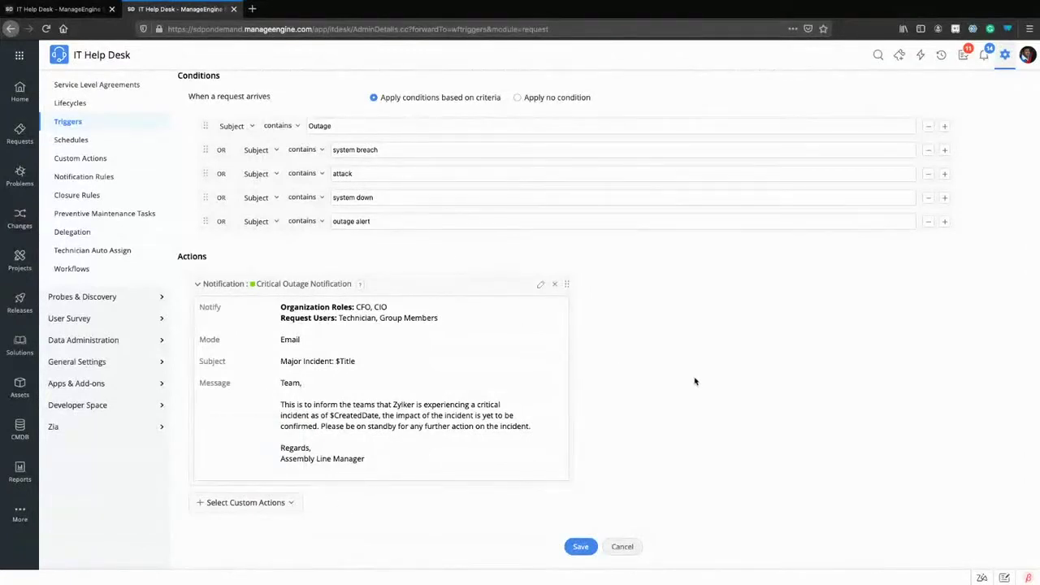
# Open the trigger's Critical Outage Notification action for editing
pyautogui.click(545, 283)
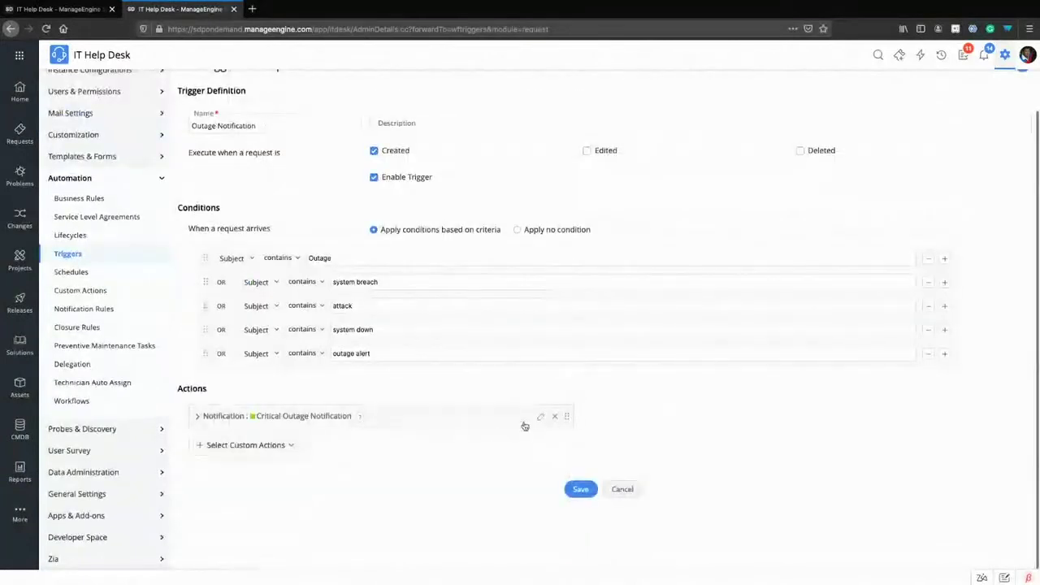
pyautogui.click(541, 419)
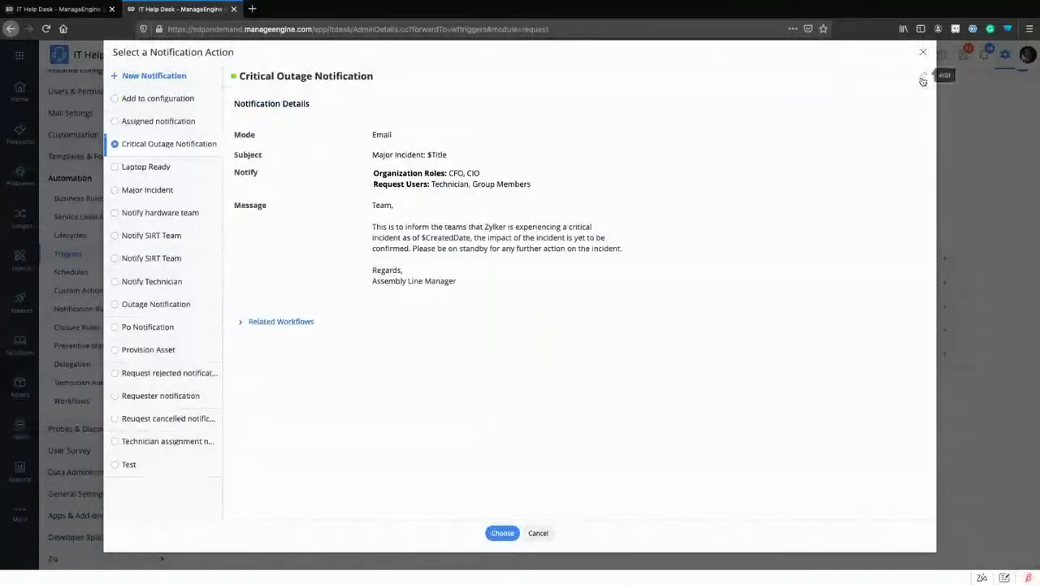
pyautogui.click(922, 79)
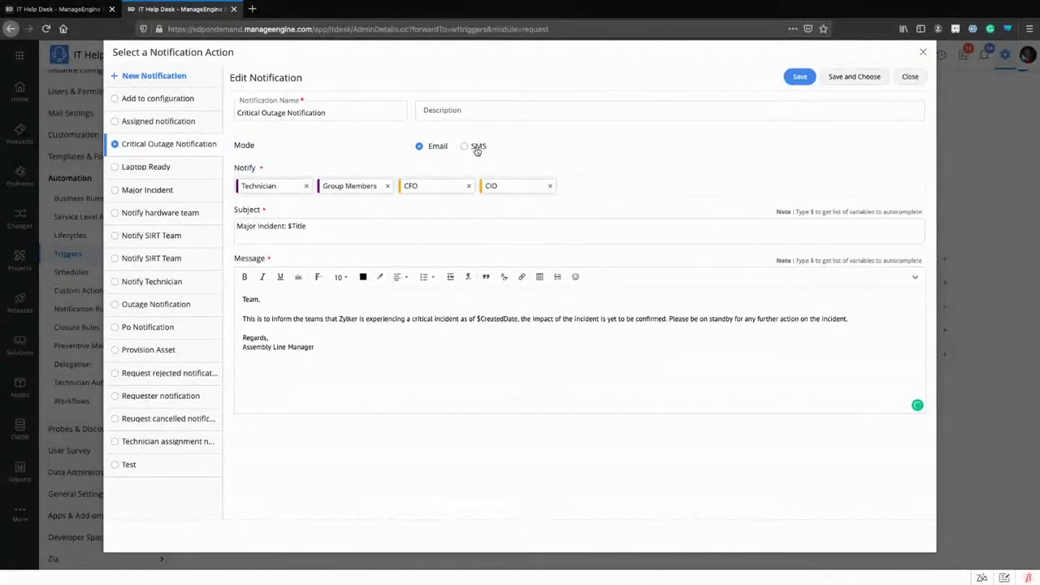
# Check the notification's Technician recipient and the recipient categories offered under Notify
pyautogui.click(282, 190)
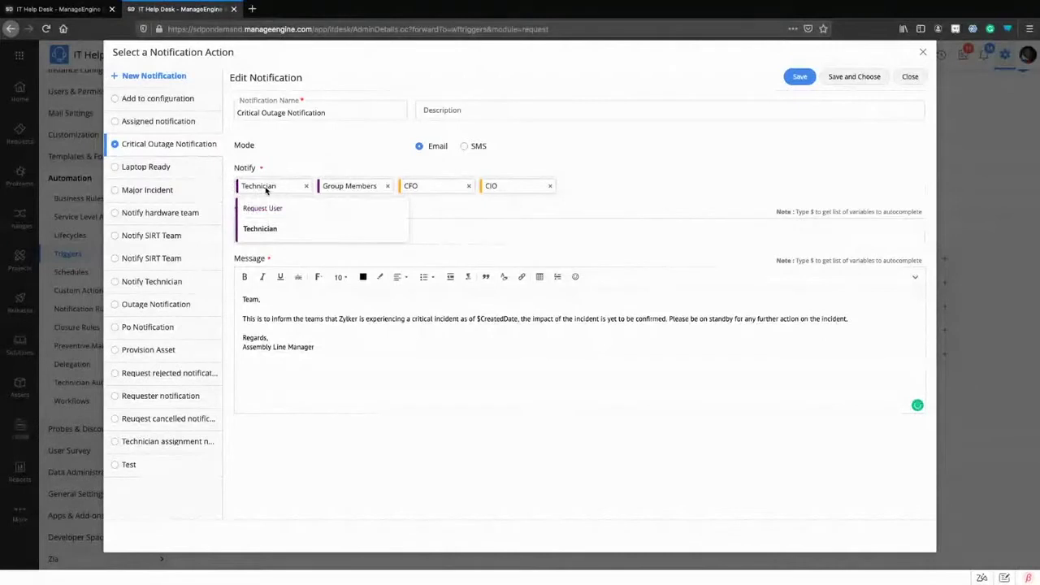
pyautogui.click(627, 190)
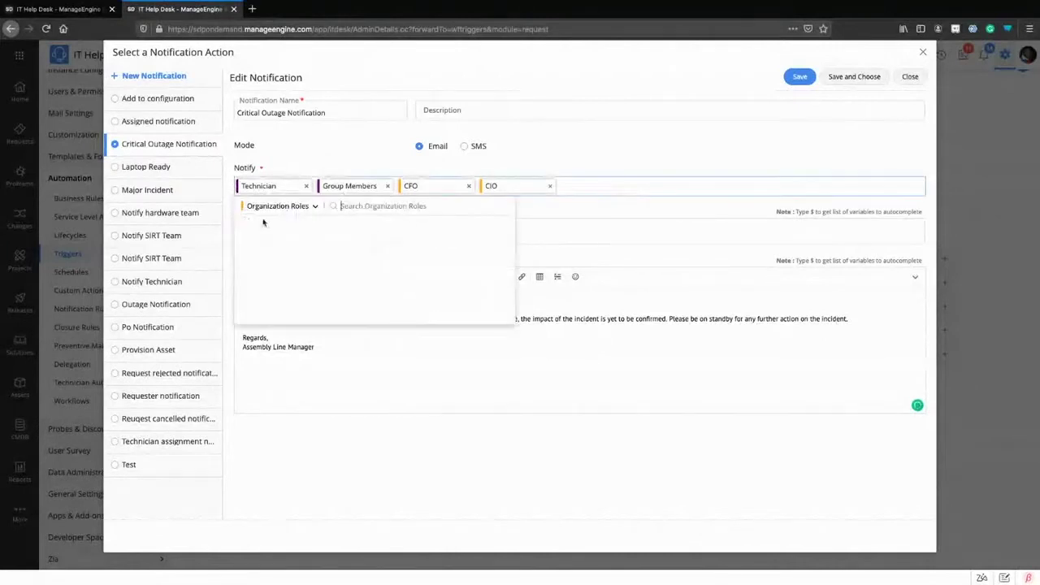
pyautogui.click(314, 208)
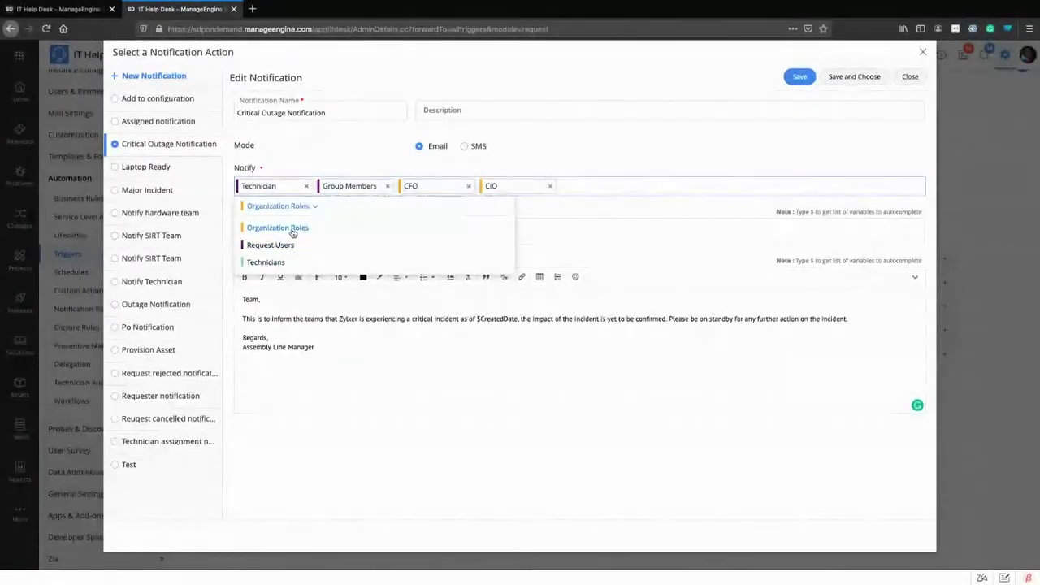
pyautogui.click(358, 165)
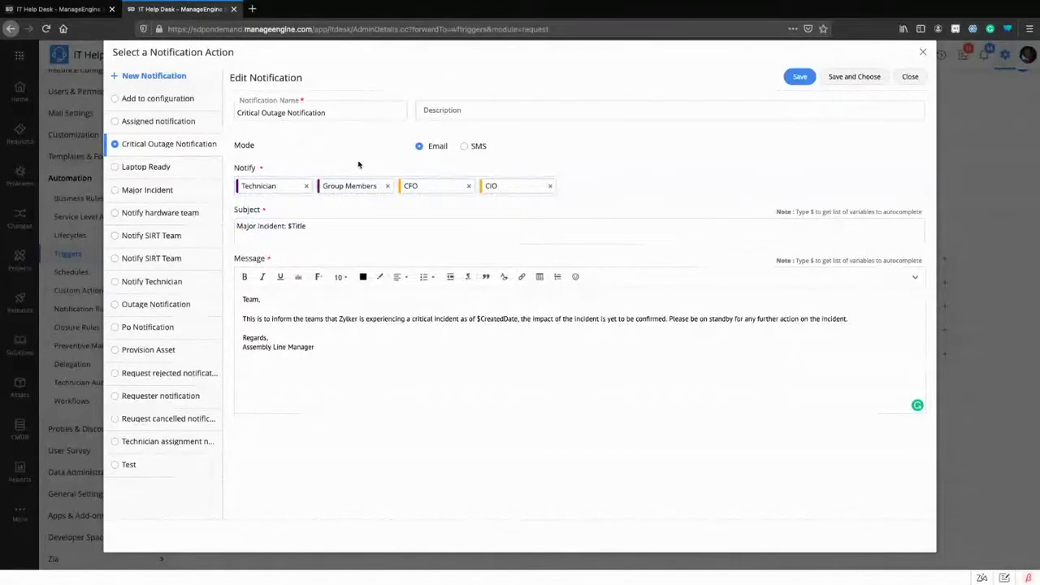
# In the other browser tab, open the Organization Roles setup and examine the User Level roles and the organization-level CTO role
pyautogui.click(44, 9)
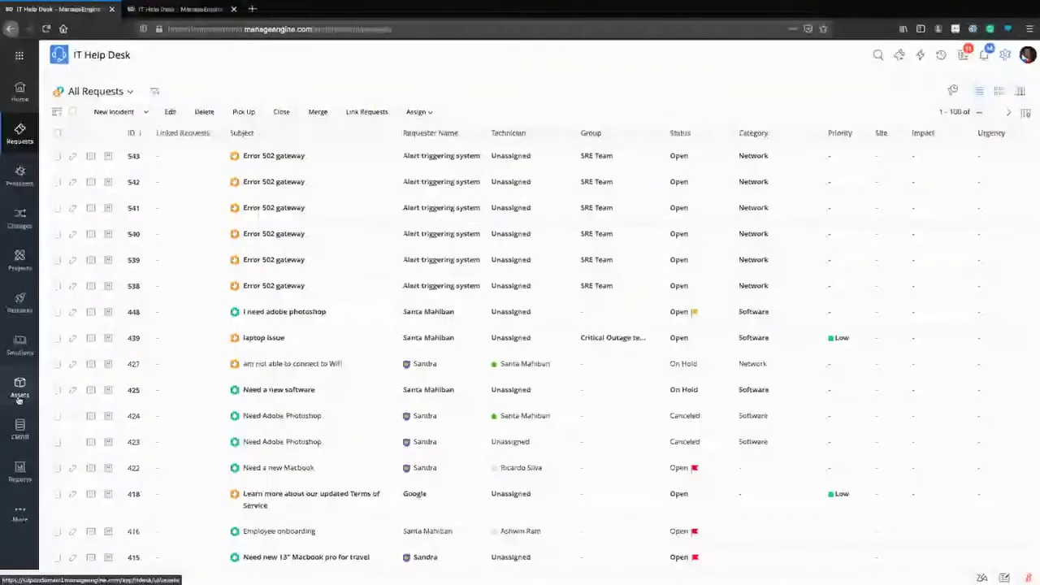
pyautogui.click(1005, 55)
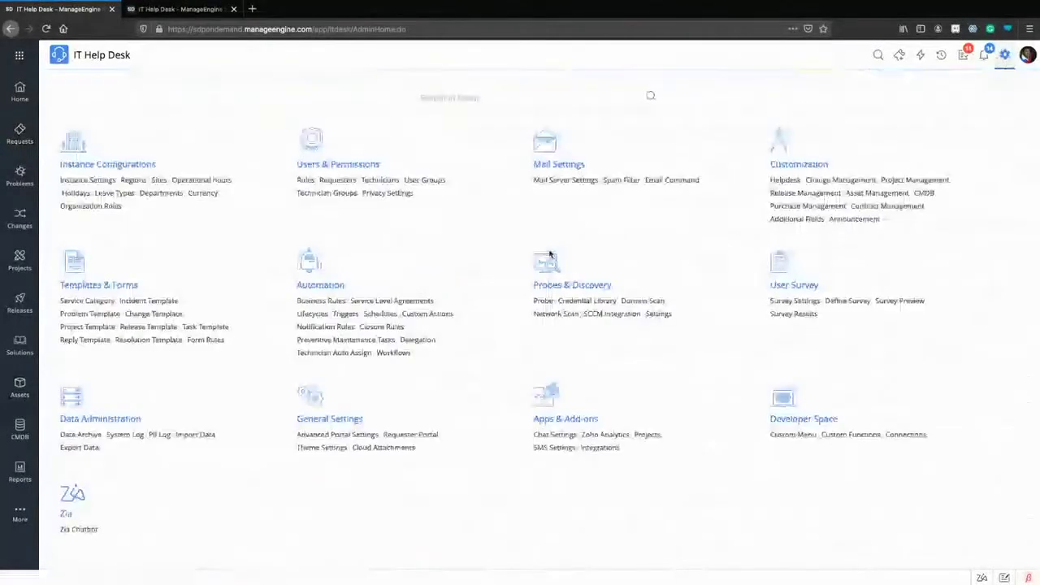
pyautogui.click(113, 207)
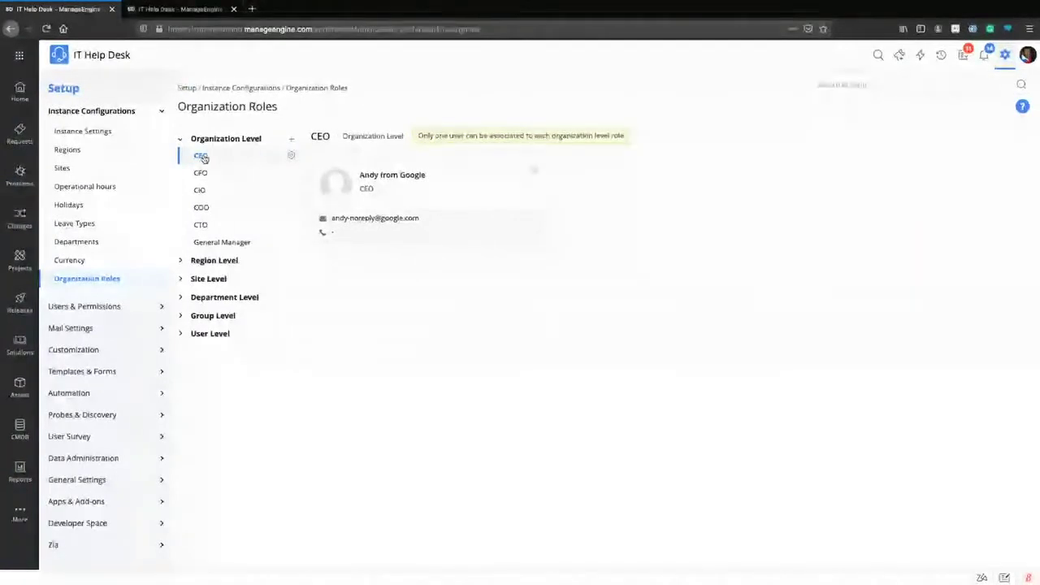
pyautogui.click(231, 338)
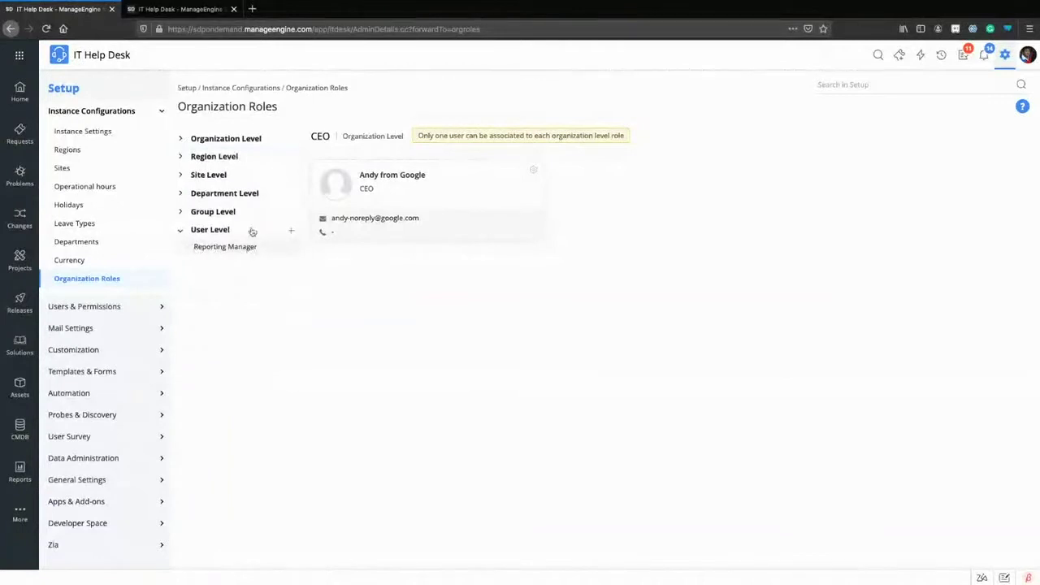
pyautogui.click(233, 139)
pyautogui.click(202, 225)
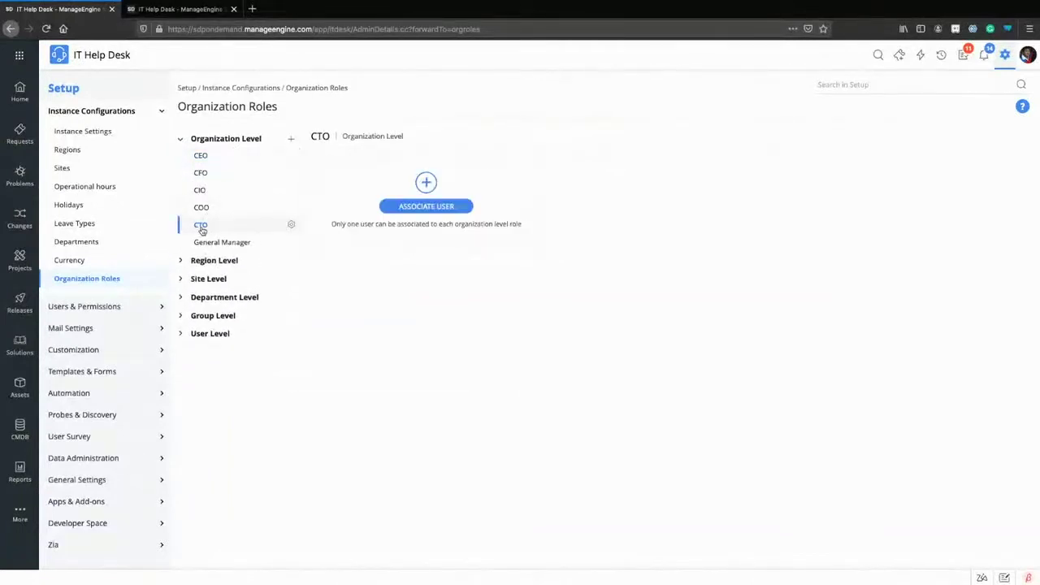
# View the users available for association with the CTO role without assigning anyone
pyautogui.click(430, 206)
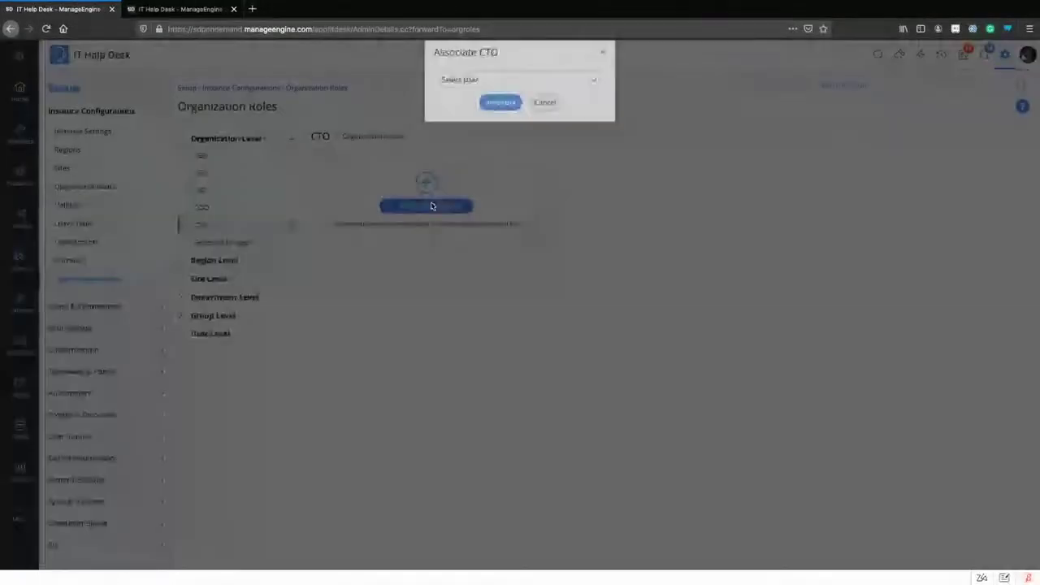
pyautogui.click(576, 81)
pyautogui.scroll(-10, 541, 209)
pyautogui.click(553, 263)
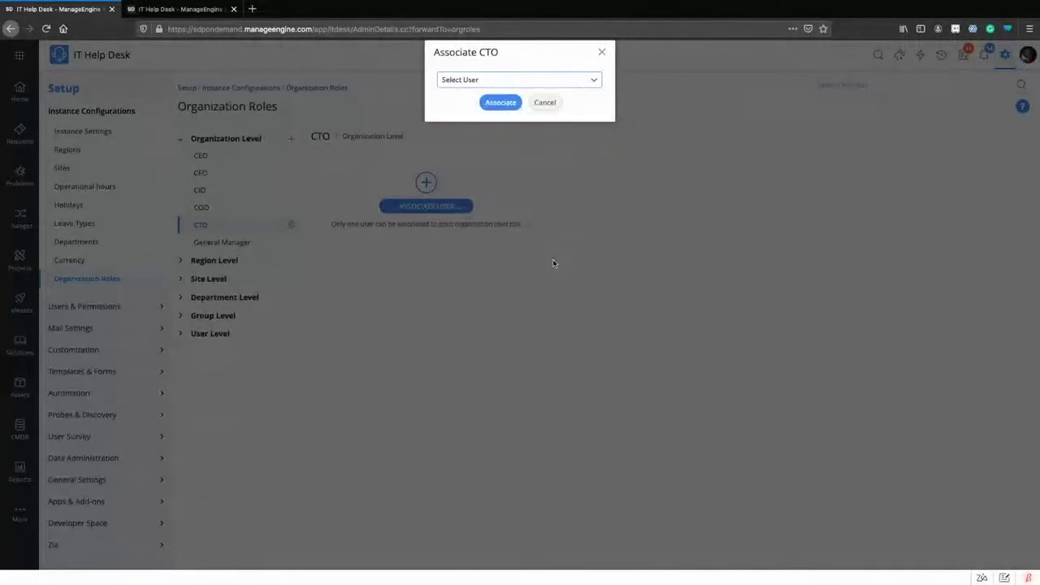
pyautogui.click(601, 51)
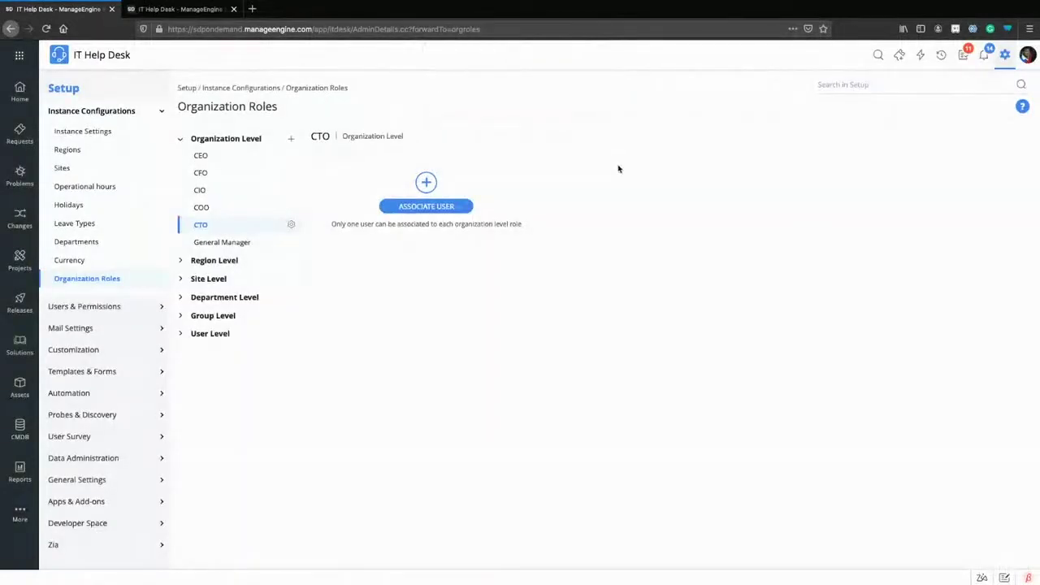
# Return to the Critical Outage Notification in the trigger tab and add the CTO organization role to its recipients
pyautogui.click(204, 9)
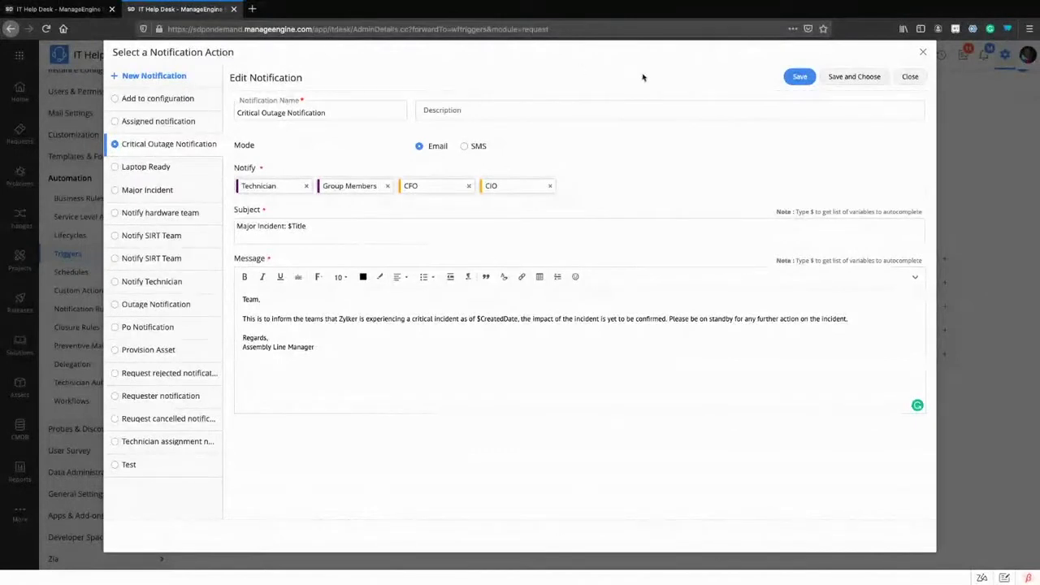
pyautogui.click(622, 193)
pyautogui.click(282, 286)
pyautogui.click(573, 199)
pyautogui.click(615, 191)
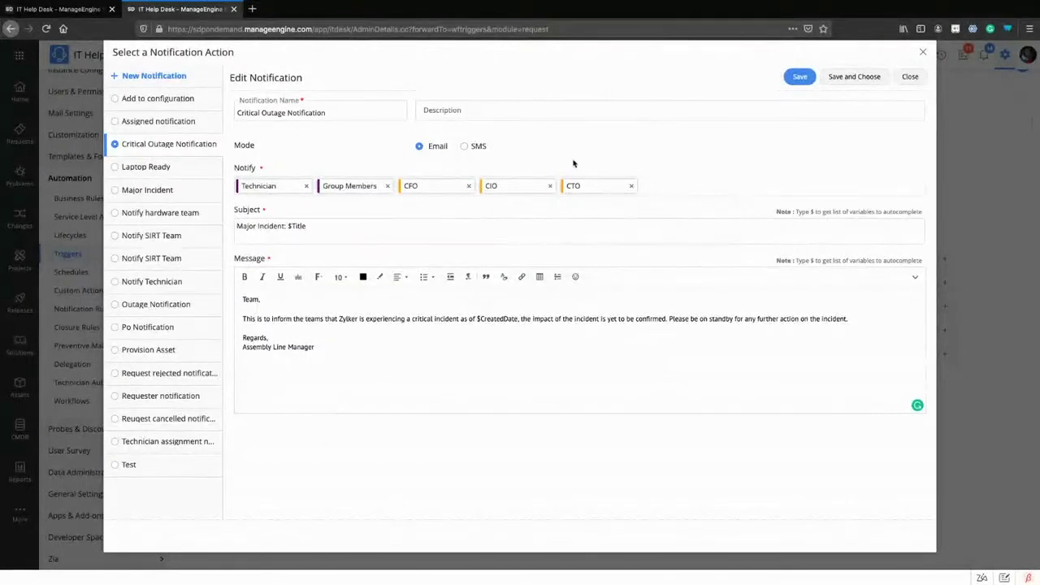
# Start a new $ variable after $Title in the Critical Outage Notification's subject and look through the variables offered
pyautogui.click(352, 232)
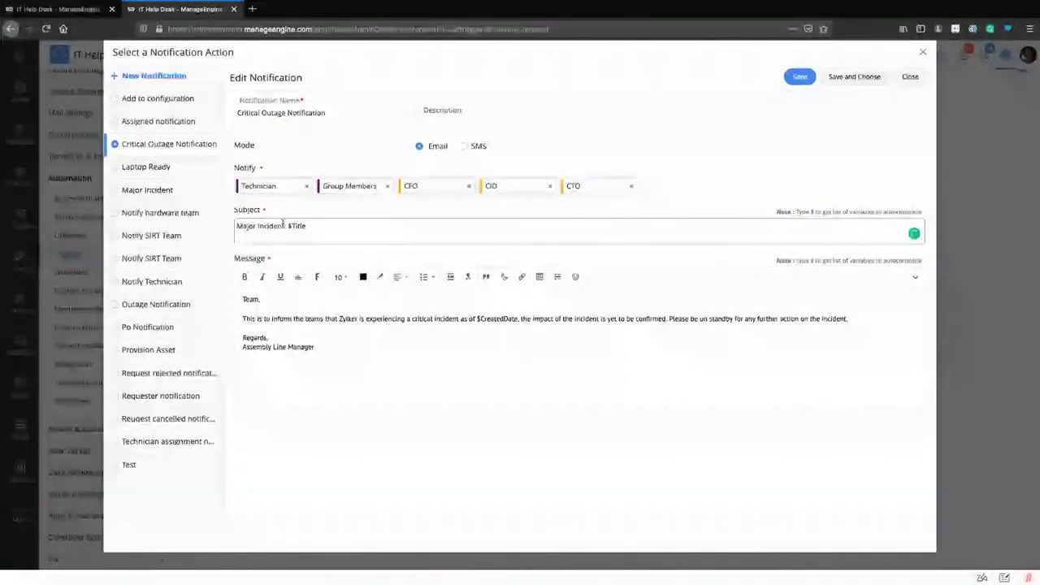
pyautogui.write('$')
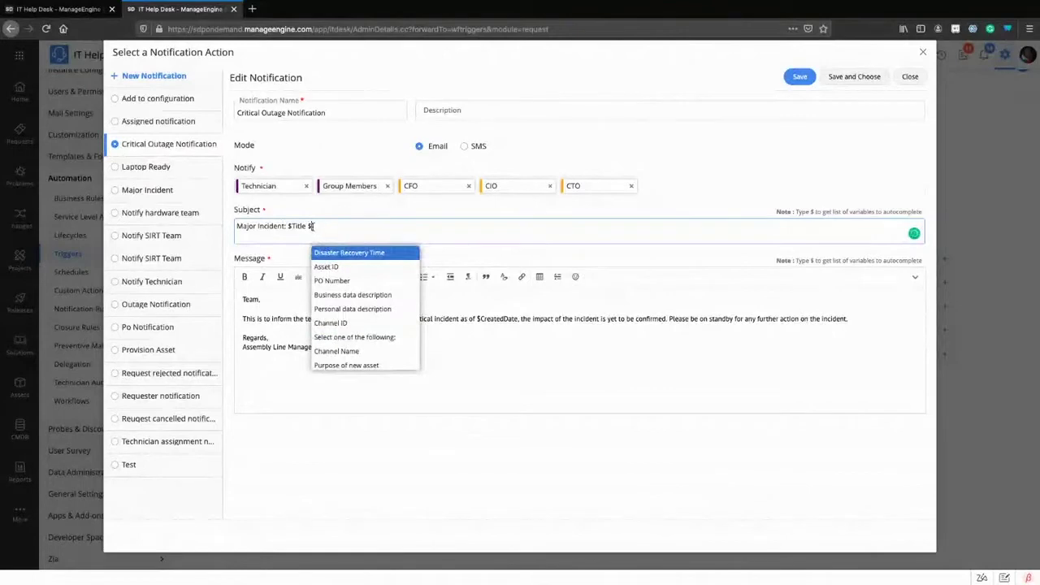
pyautogui.press('super+plus')
pyautogui.press('super+plus')
pyautogui.press('super+plus')
pyautogui.press('super+plus')
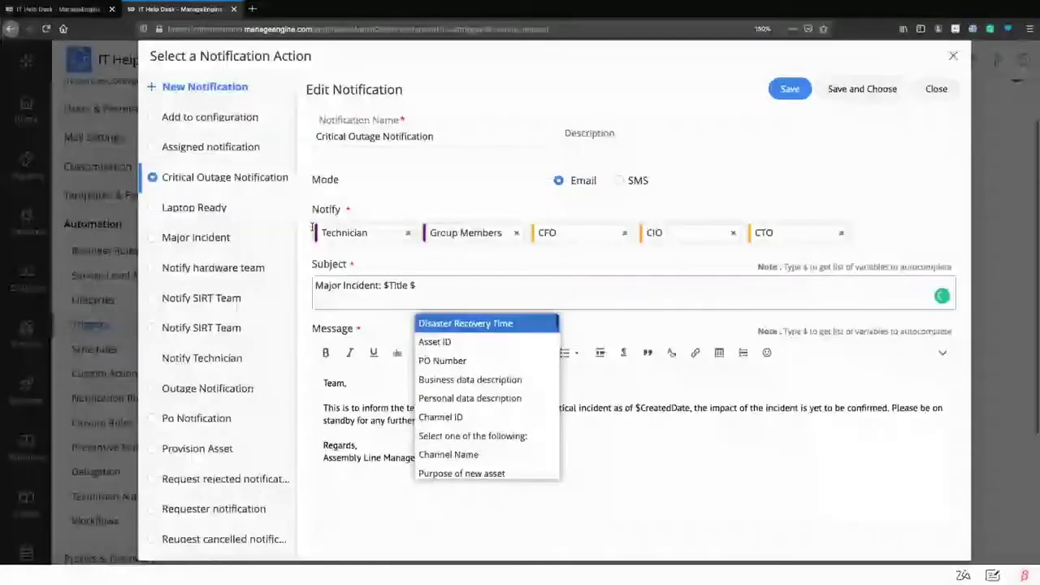
pyautogui.scroll(-10, 549, 379)
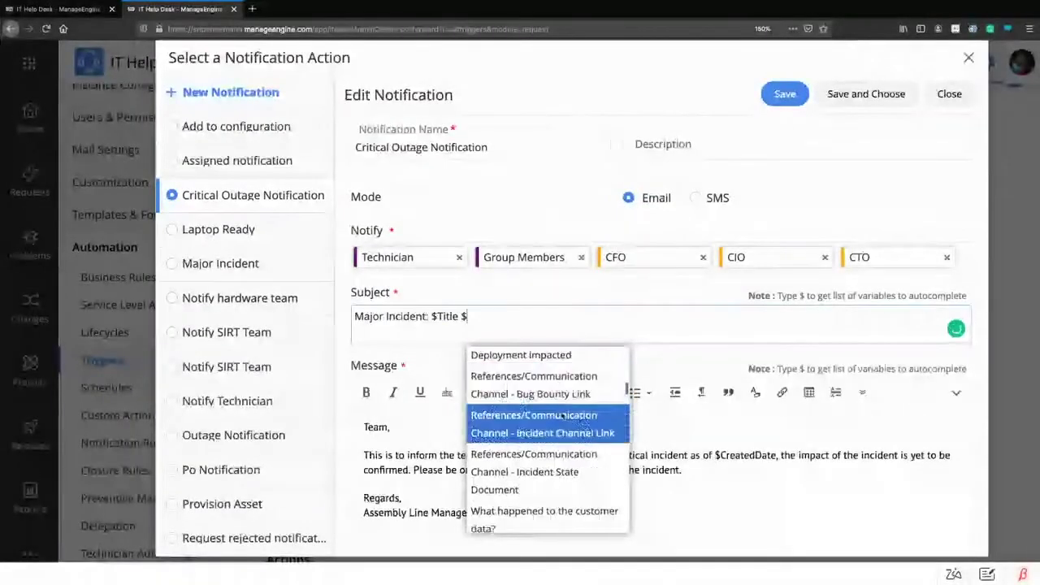
pyautogui.scroll(-3, 561, 422)
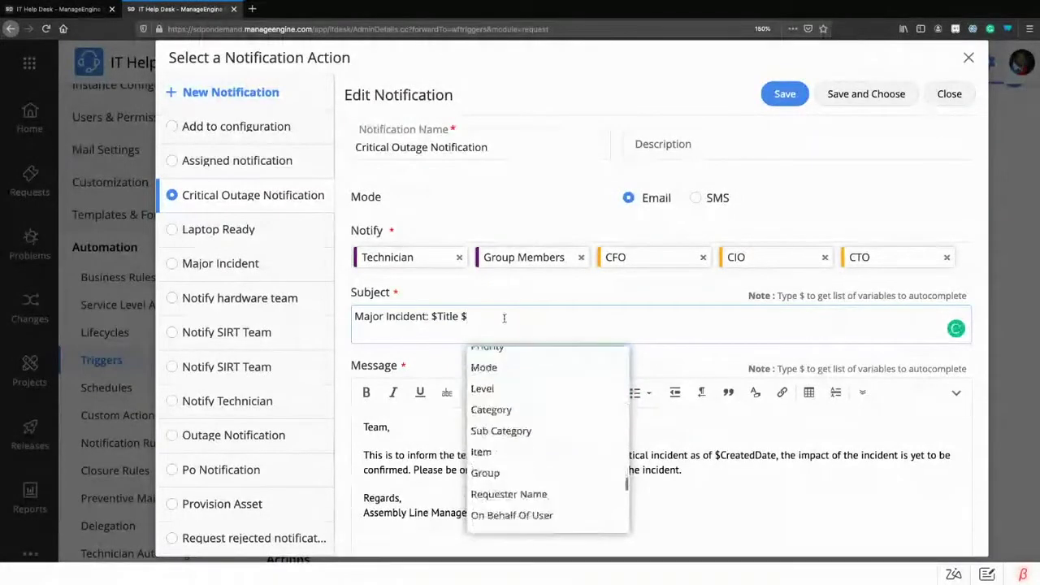
# Add the Request ID variable after $Title in the notification's subject, and close the notification without saving
pyautogui.click(504, 318)
pyautogui.write('Request')
pyautogui.write('t')
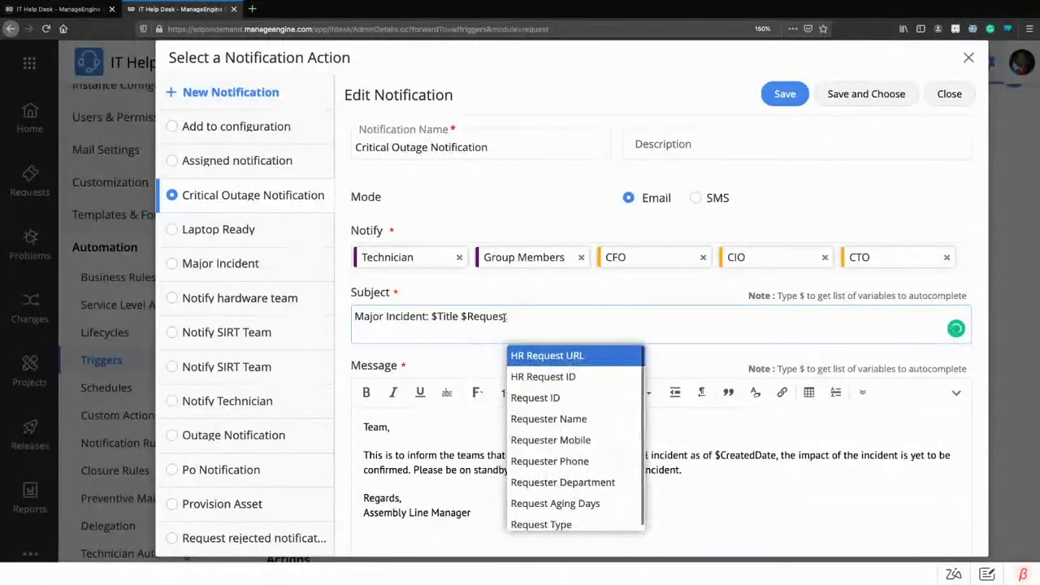
pyautogui.write('ID')
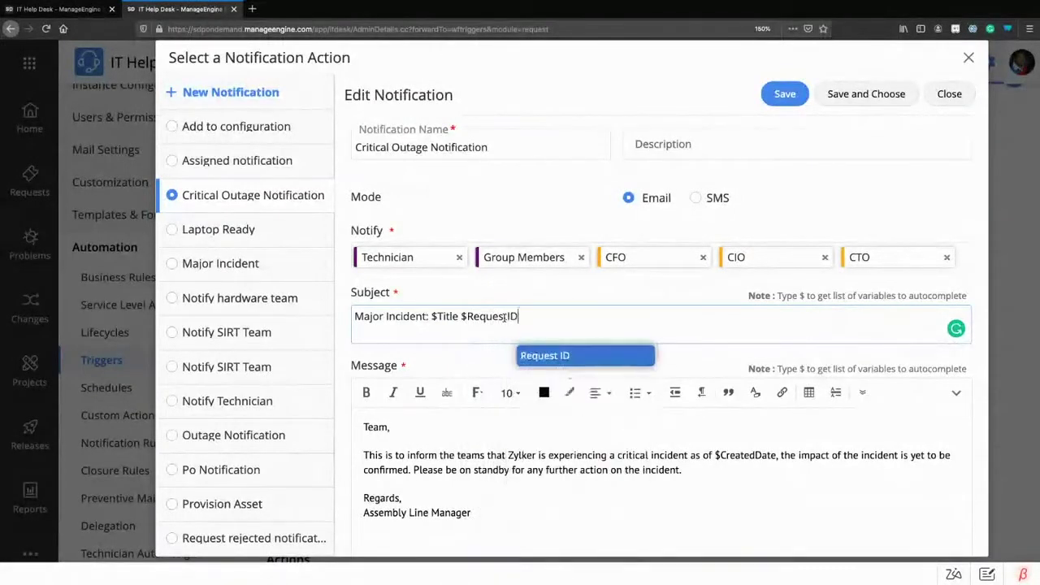
pyautogui.click(568, 359)
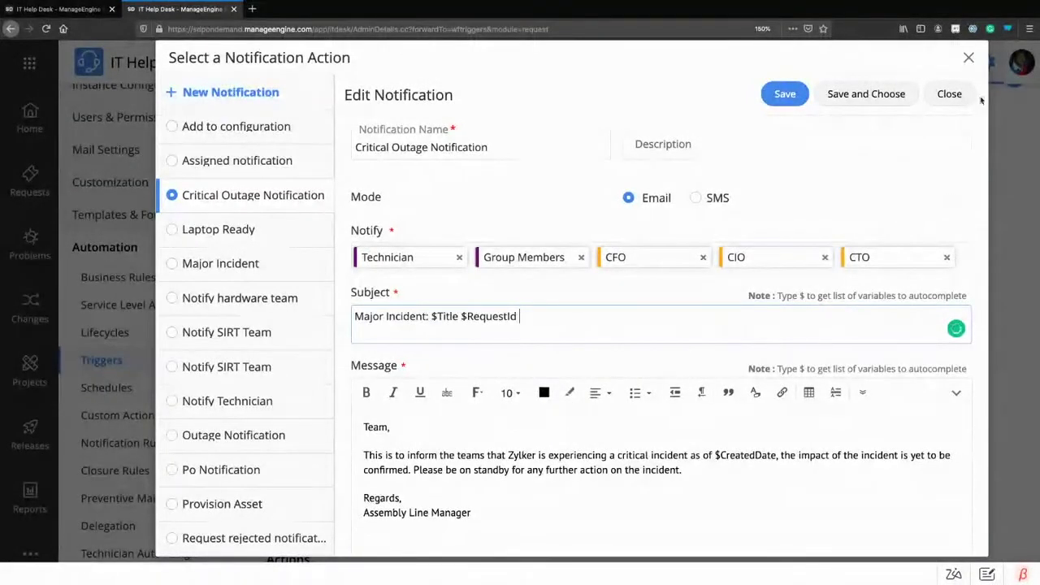
pyautogui.click(970, 59)
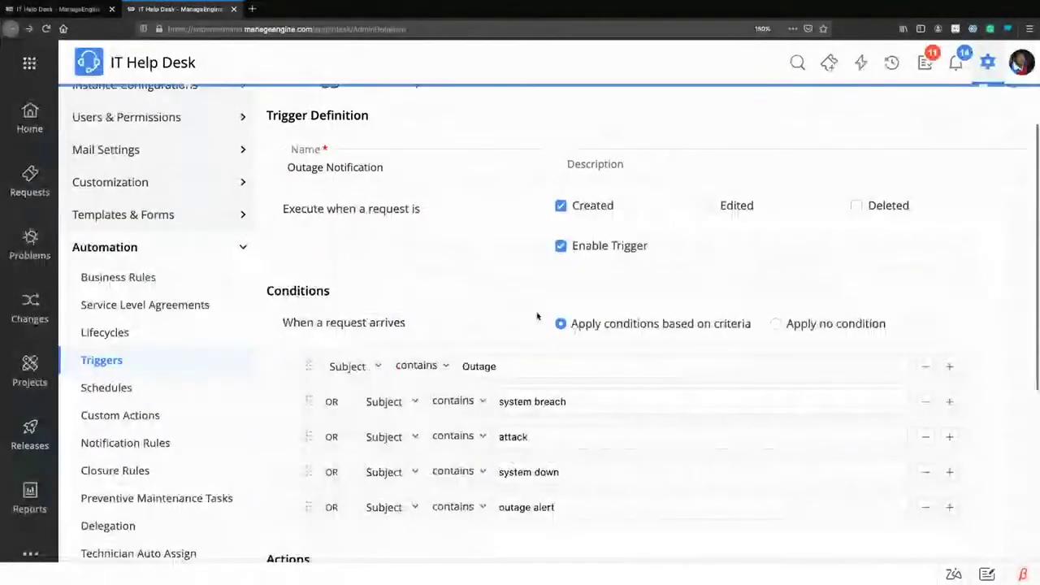
# Leave the trigger and open the Outage Notification rule for editing in the Incident Business Rules
pyautogui.scroll(-2, 439, 350)
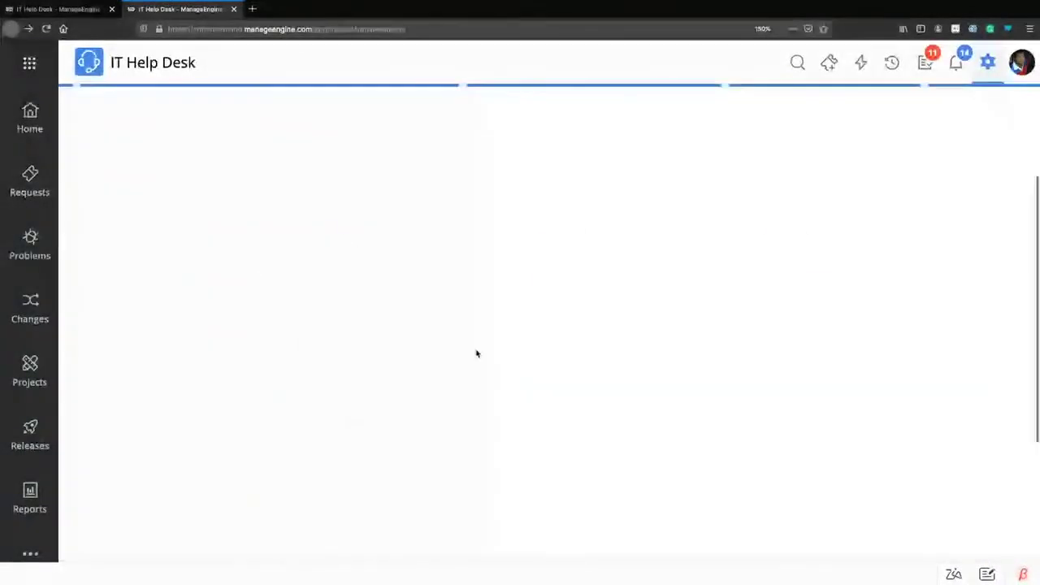
pyautogui.scroll(2, 460, 330)
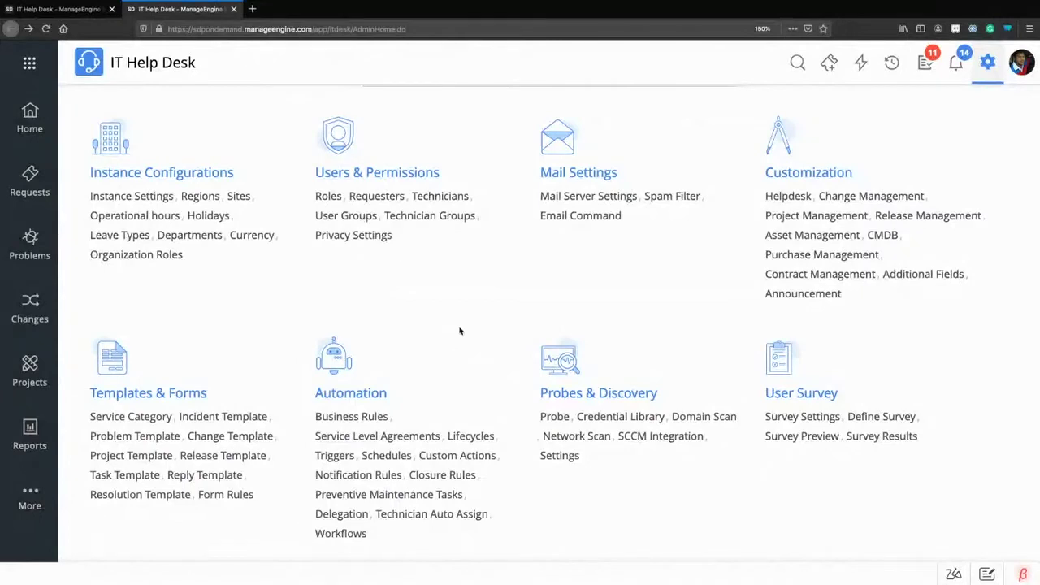
pyautogui.click(374, 416)
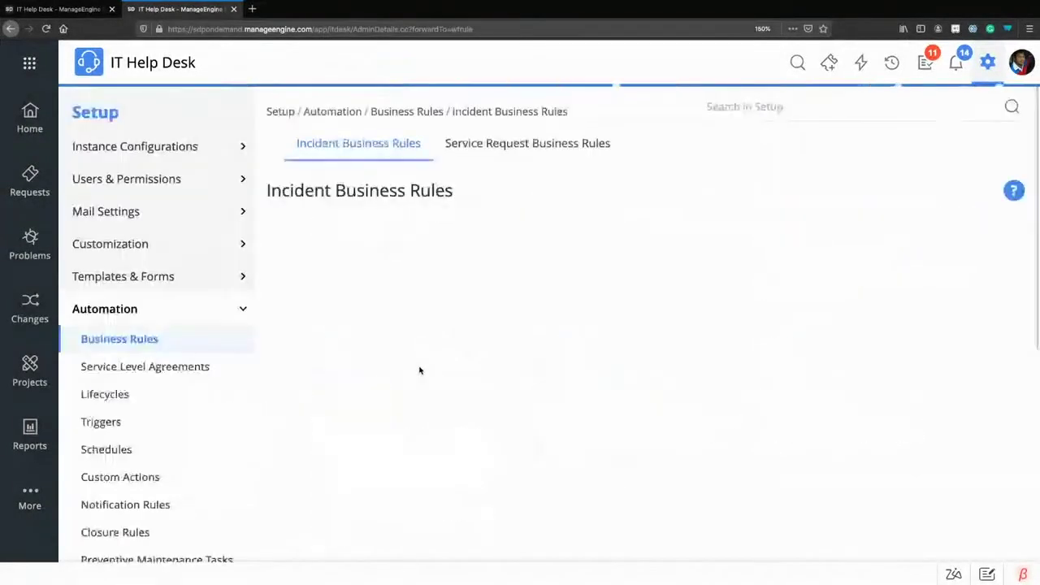
pyautogui.click(311, 368)
pyautogui.click(335, 400)
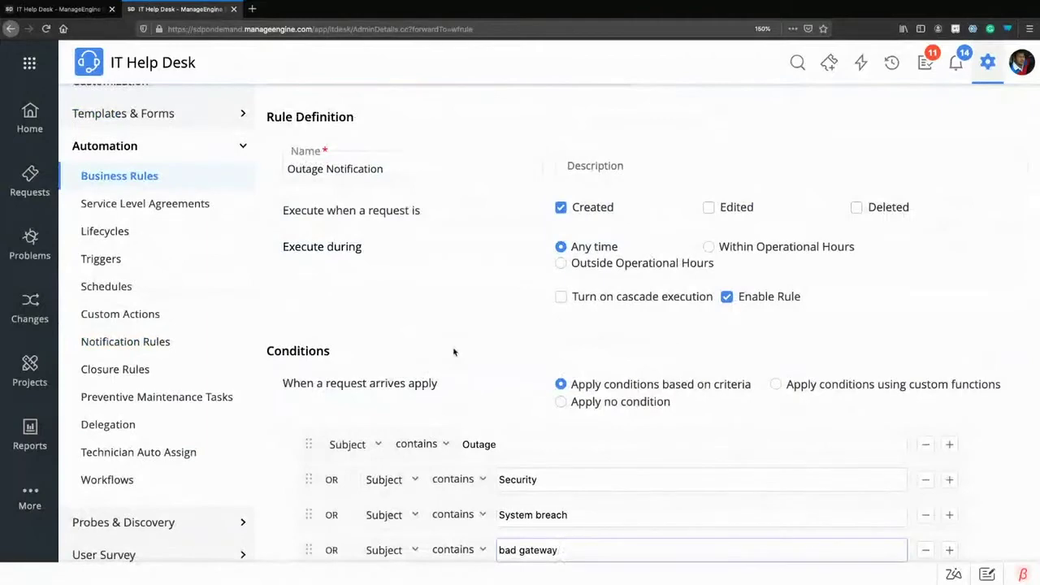
# Examine the business rule's definition, especially the Execute during options for operational hours
pyautogui.hotkey('ctrl', '-')
pyautogui.hotkey('ctrl', '-')
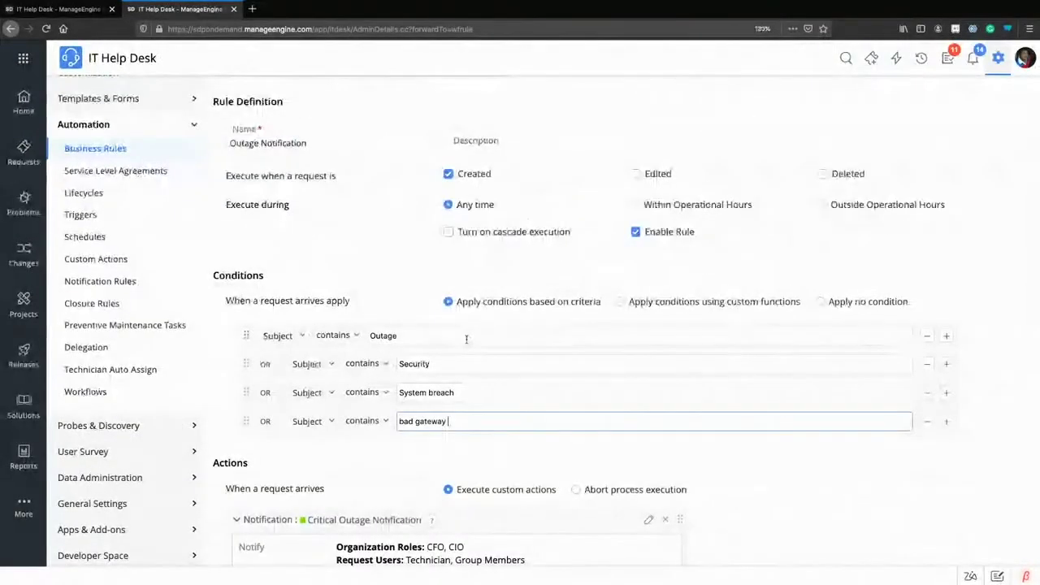
pyautogui.press('super+plus')
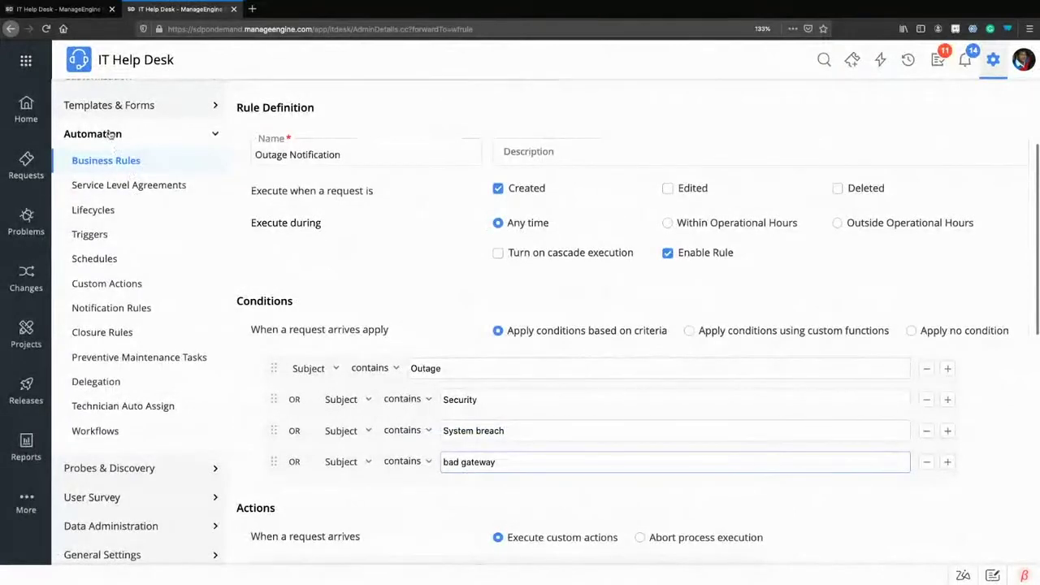
pyautogui.doubleClick(317, 226)
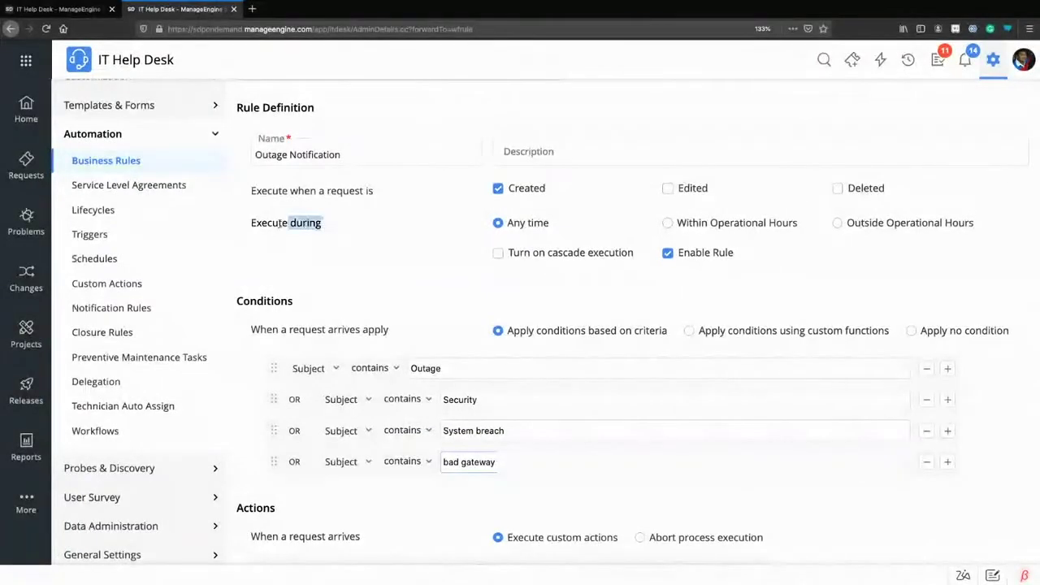
pyautogui.moveTo(280, 223); pyautogui.dragTo(508, 233)
pyautogui.click(620, 226)
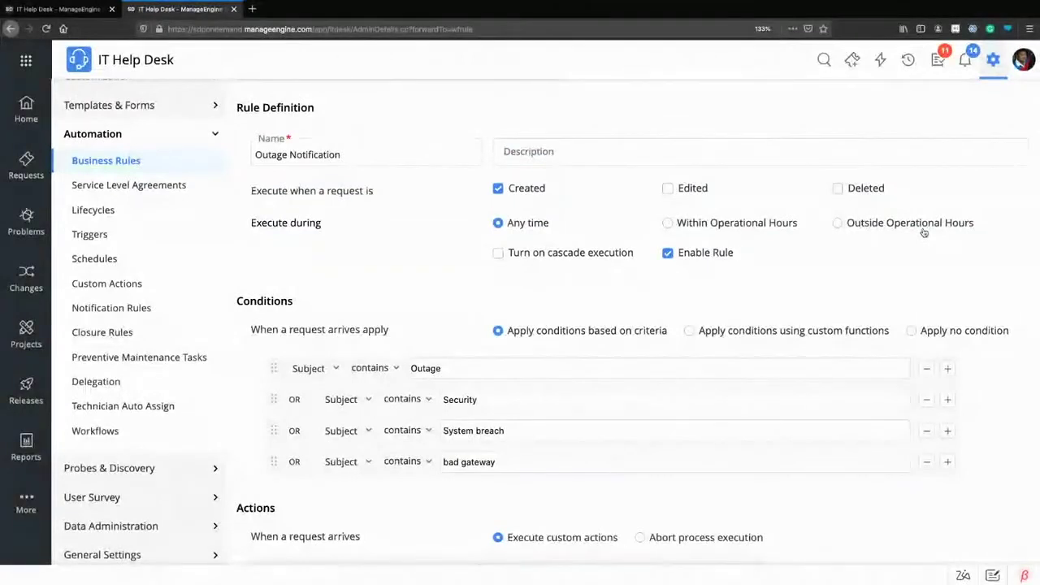
# Review the business rule's subject conditions, its Critical Outage Notification action, and the template and group fields it updates
pyautogui.scroll(-1, 483, 362)
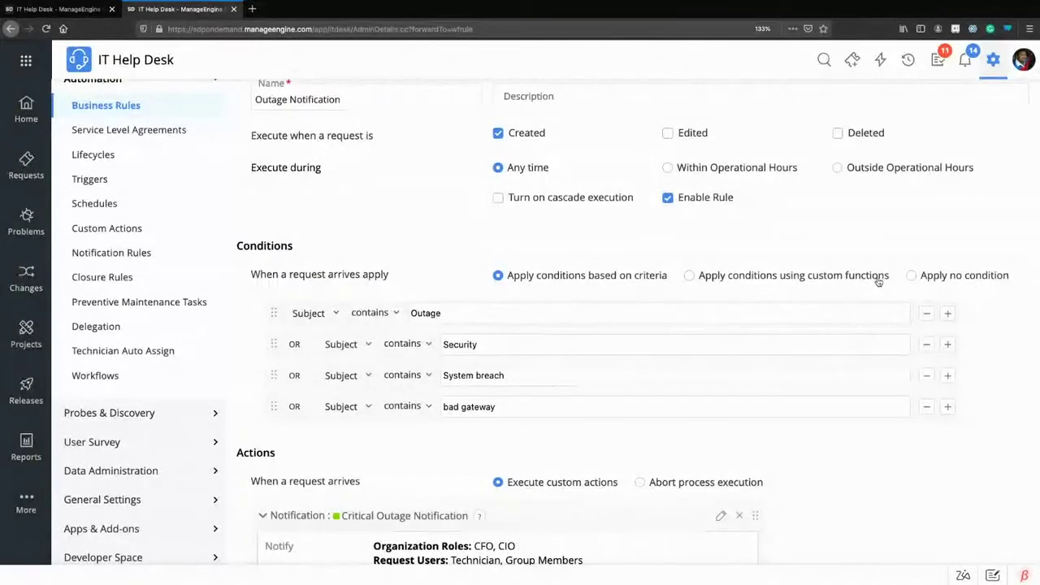
pyautogui.scroll(-4, 805, 334)
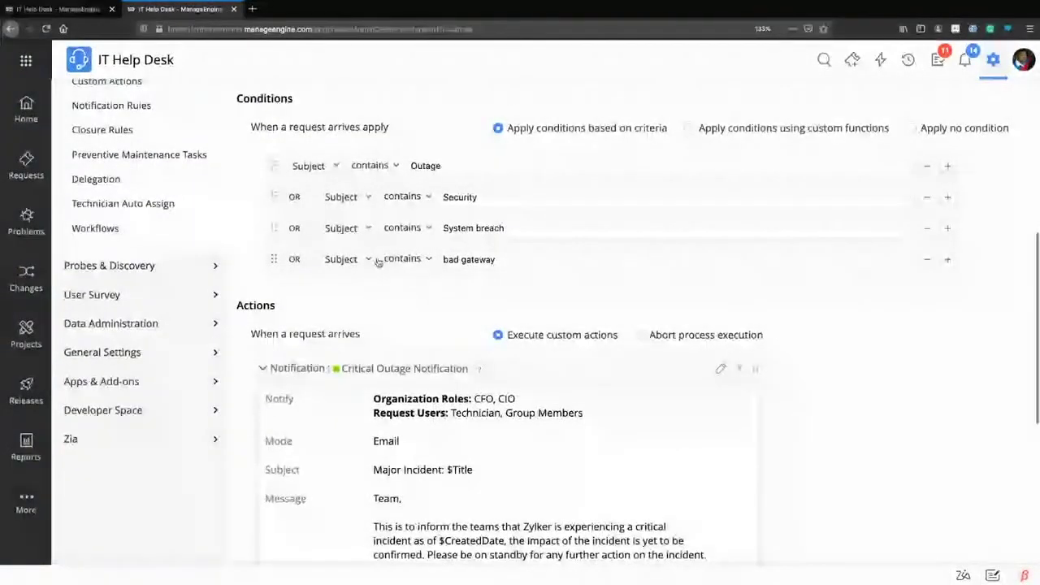
pyautogui.scroll(-2, 325, 301)
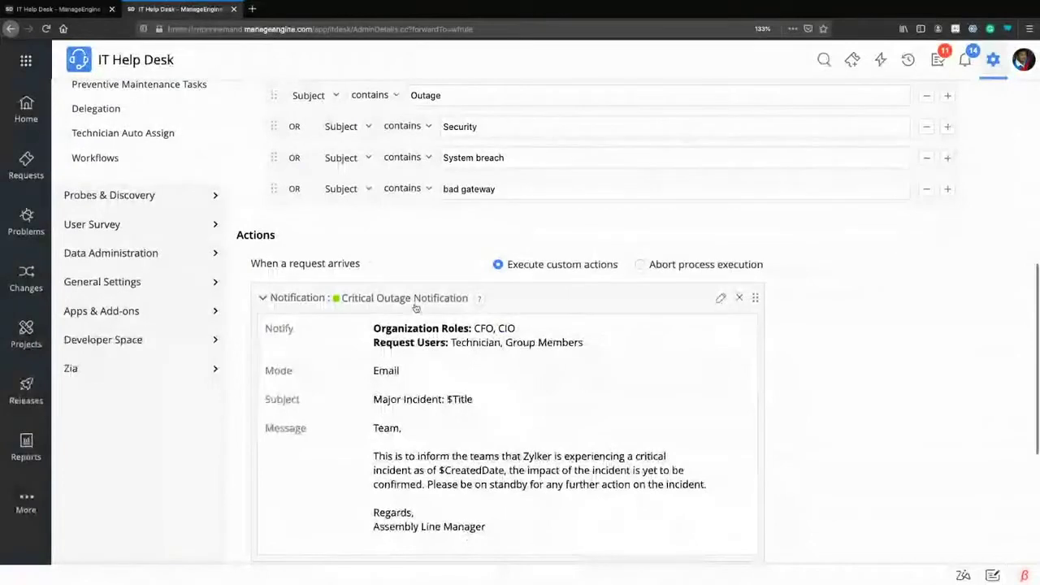
pyautogui.scroll(-5, 391, 340)
pyautogui.scroll(3, 390, 339)
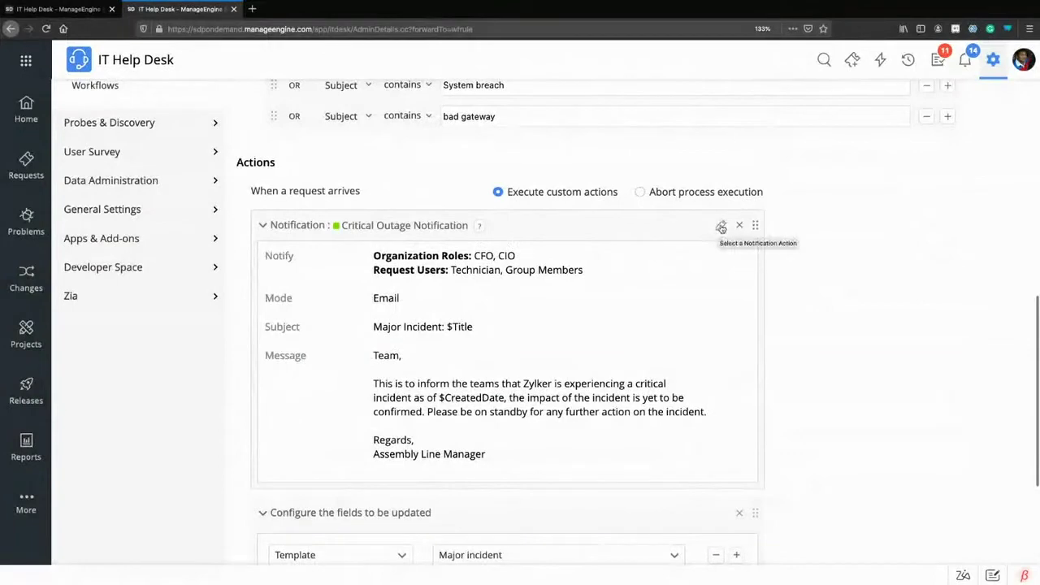
pyautogui.scroll(3, 669, 247)
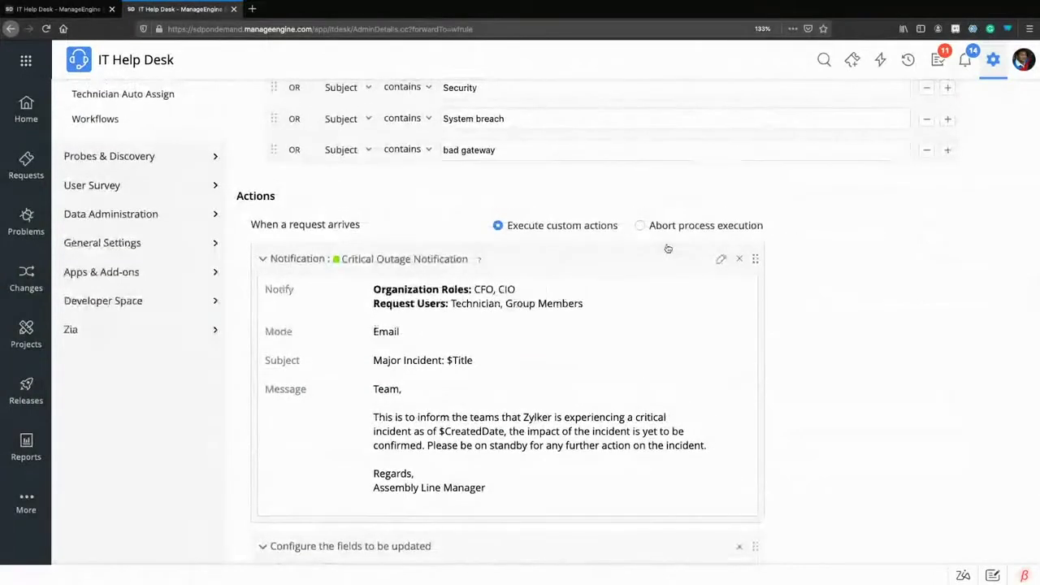
pyautogui.scroll(5, 417, 324)
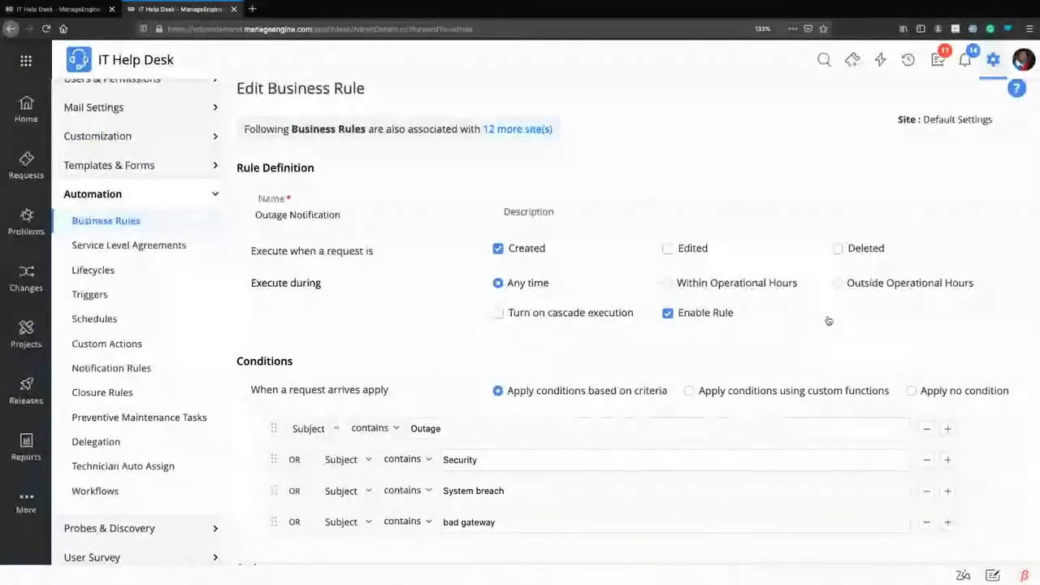
pyautogui.scroll(-3, 735, 349)
pyautogui.scroll(-5, 676, 367)
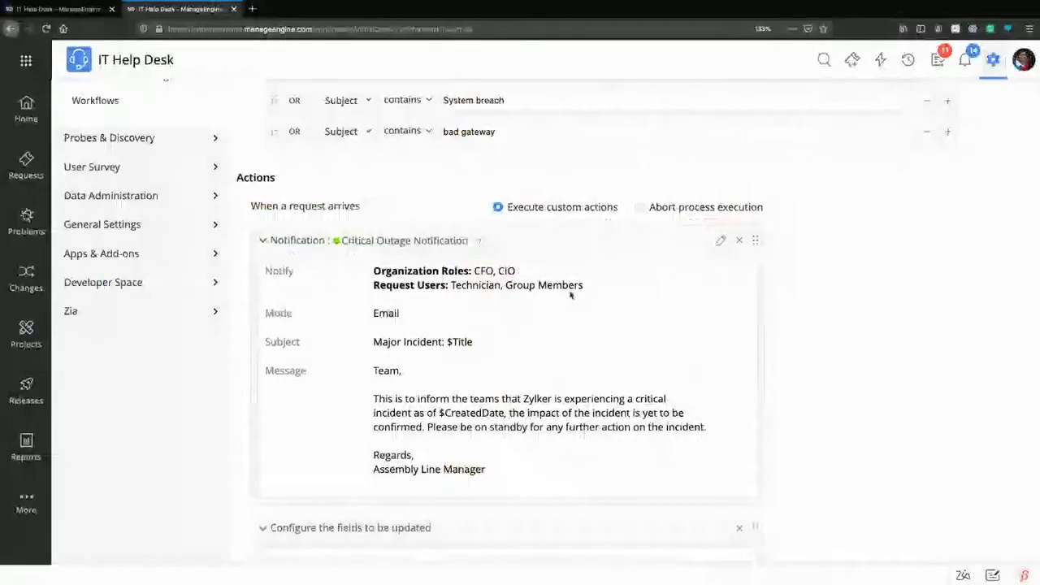
pyautogui.scroll(-3, 543, 328)
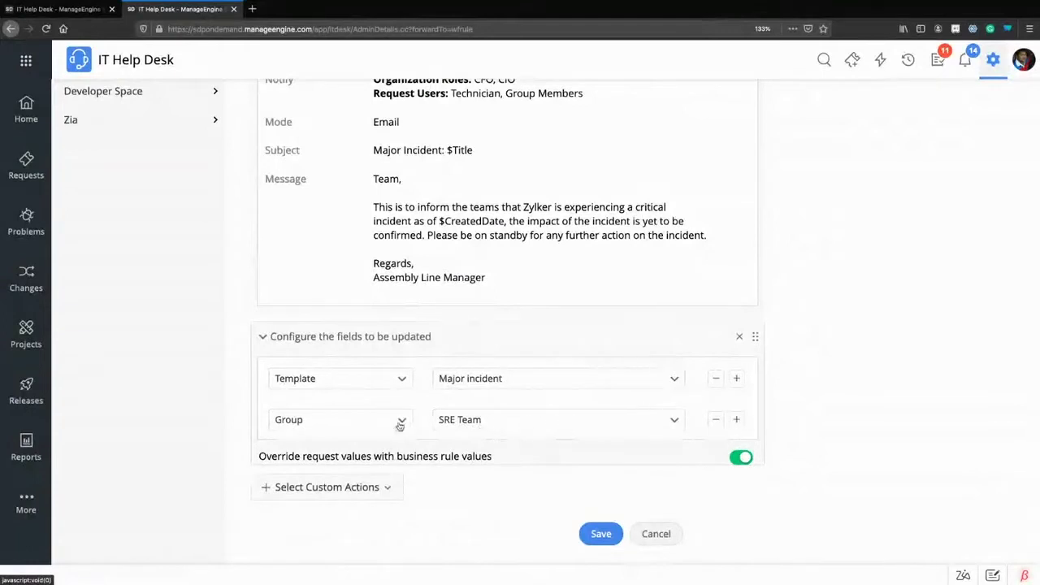
# In the other browser tab, open the list of all requests and check the group assigned to the Error 502 gateway incidents
pyautogui.click(57, 8)
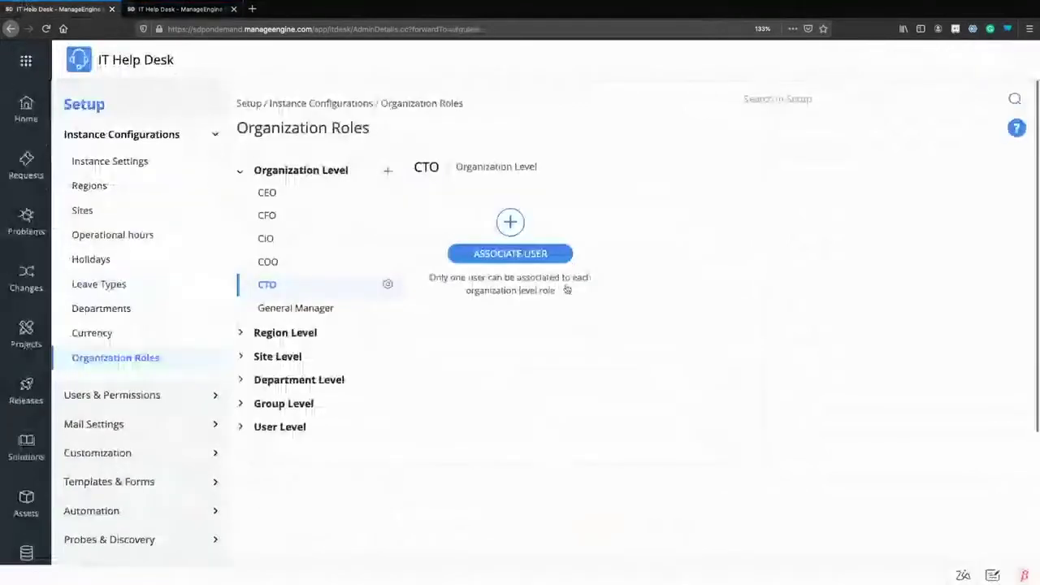
pyautogui.click(46, 169)
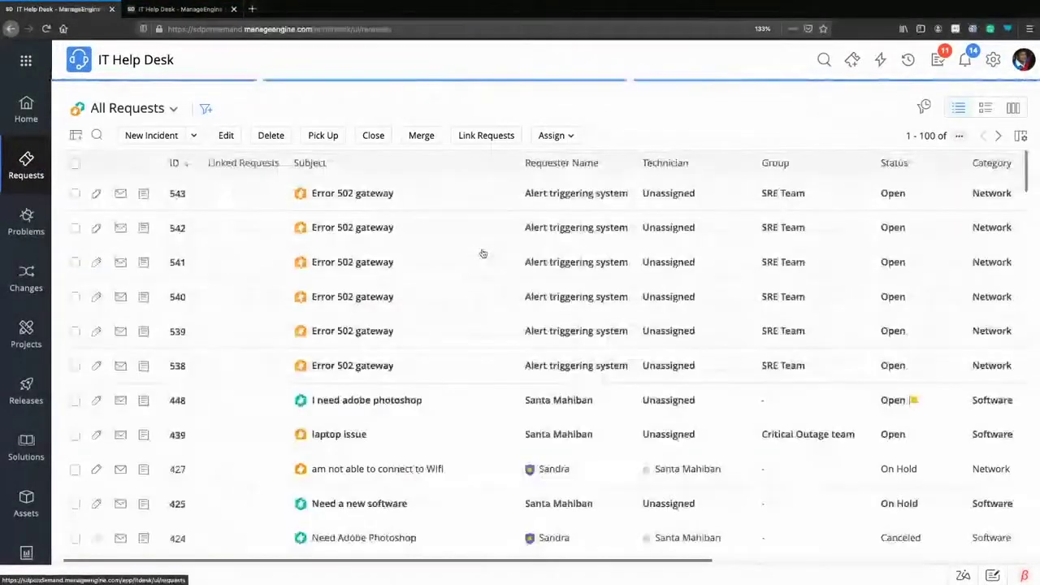
pyautogui.moveTo(483, 253)
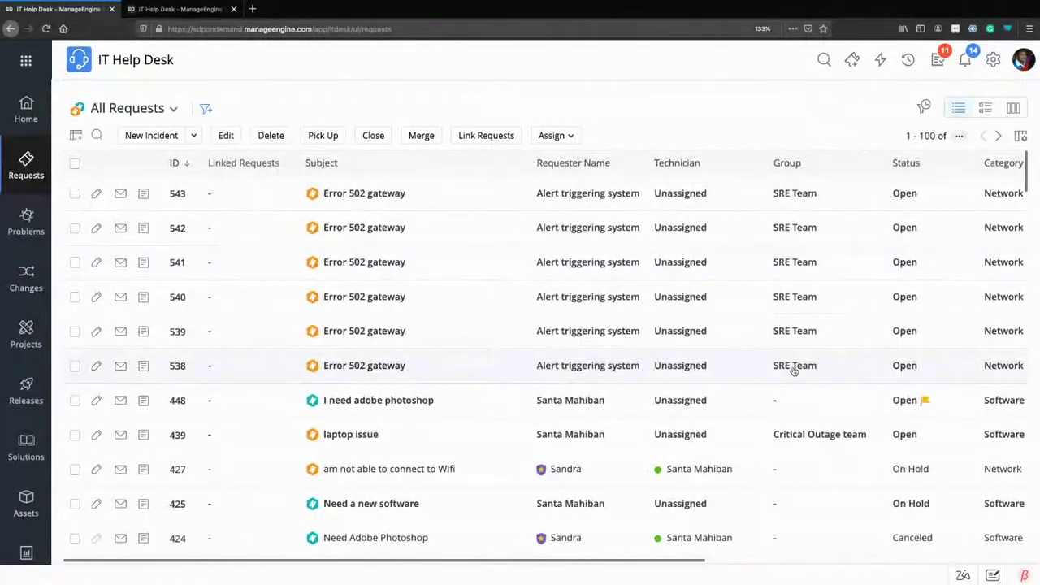
# Return to the Outage Notification business rule in the other tab and leave it without saving
pyautogui.click(186, 14)
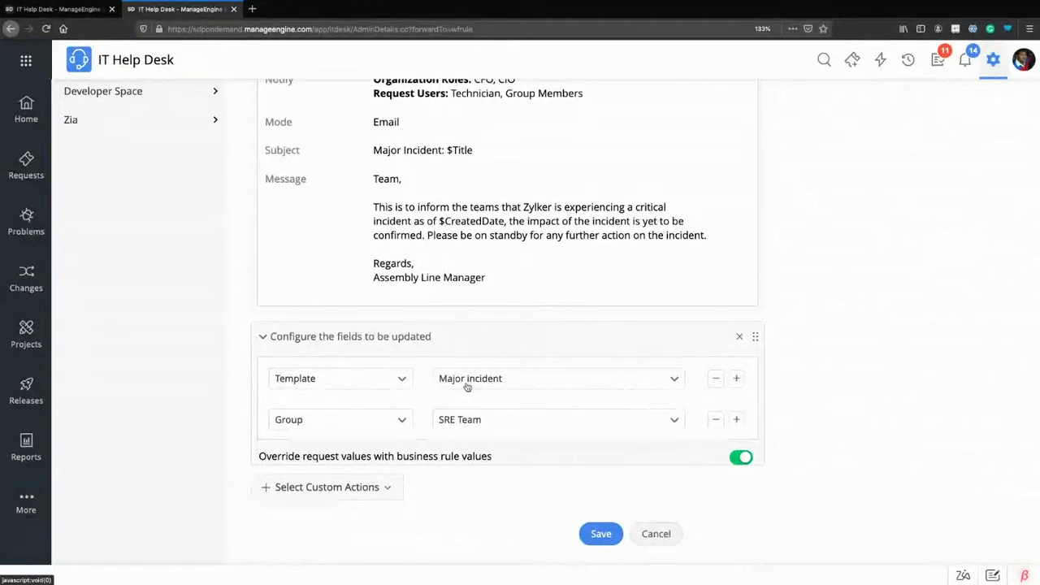
pyautogui.click(660, 535)
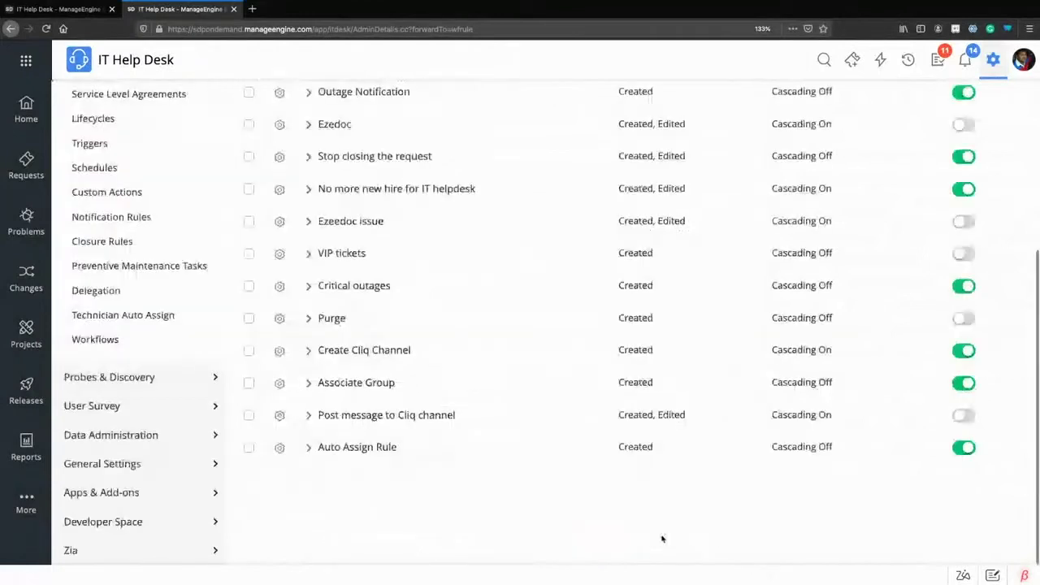
# Go back to the request list, open Error 502 gateway request 538, and examine its status, available transition and template
pyautogui.click(58, 10)
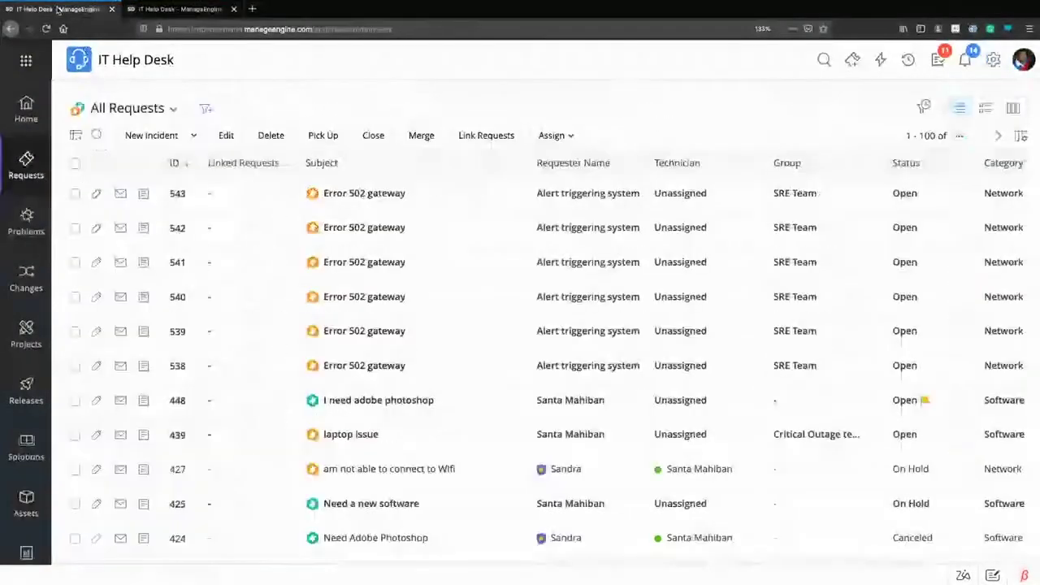
pyautogui.click(383, 367)
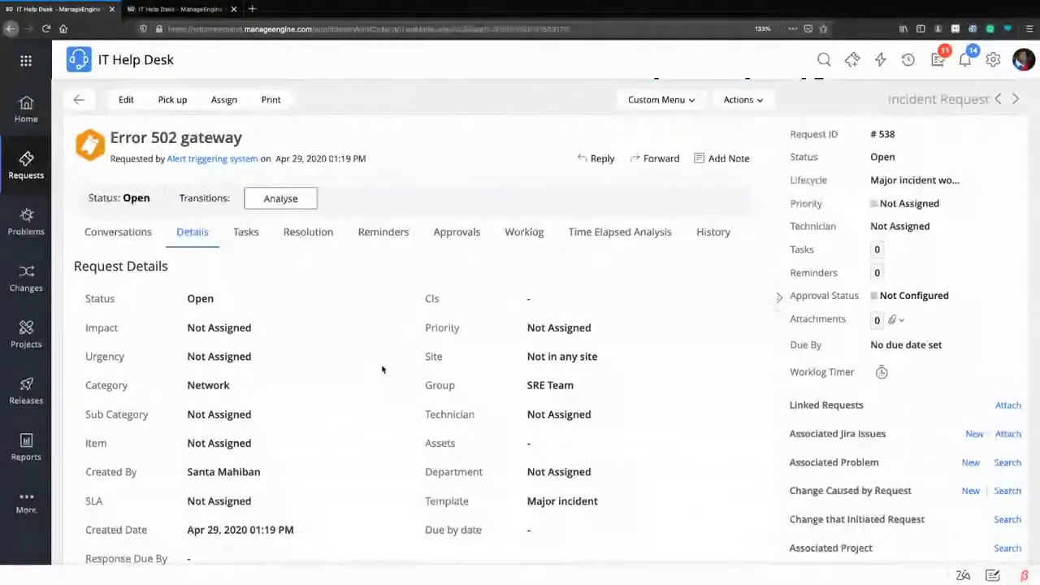
pyautogui.moveTo(84, 205); pyautogui.dragTo(391, 200)
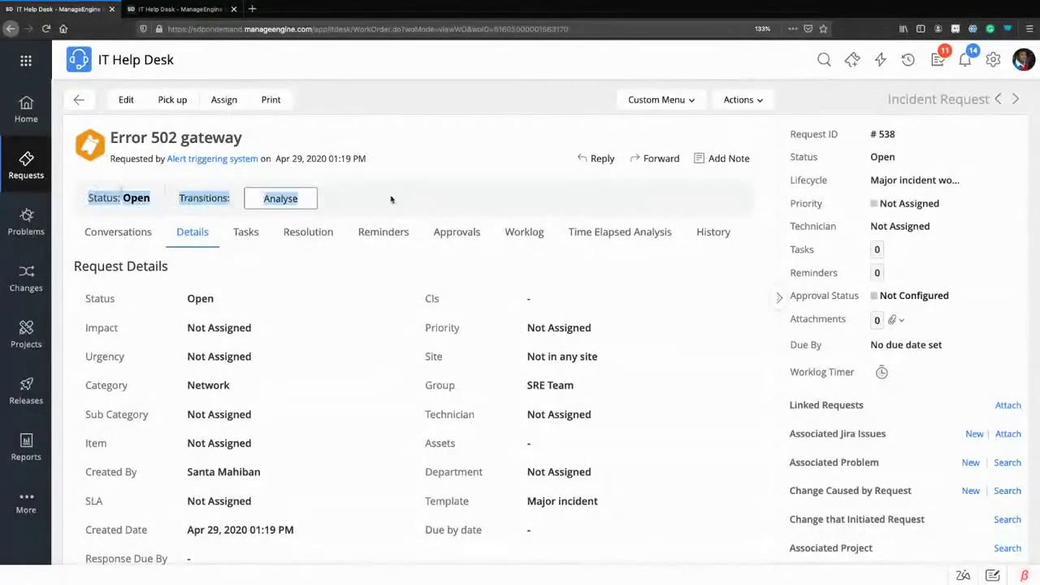
pyautogui.click(394, 202)
pyautogui.scroll(-1, 384, 203)
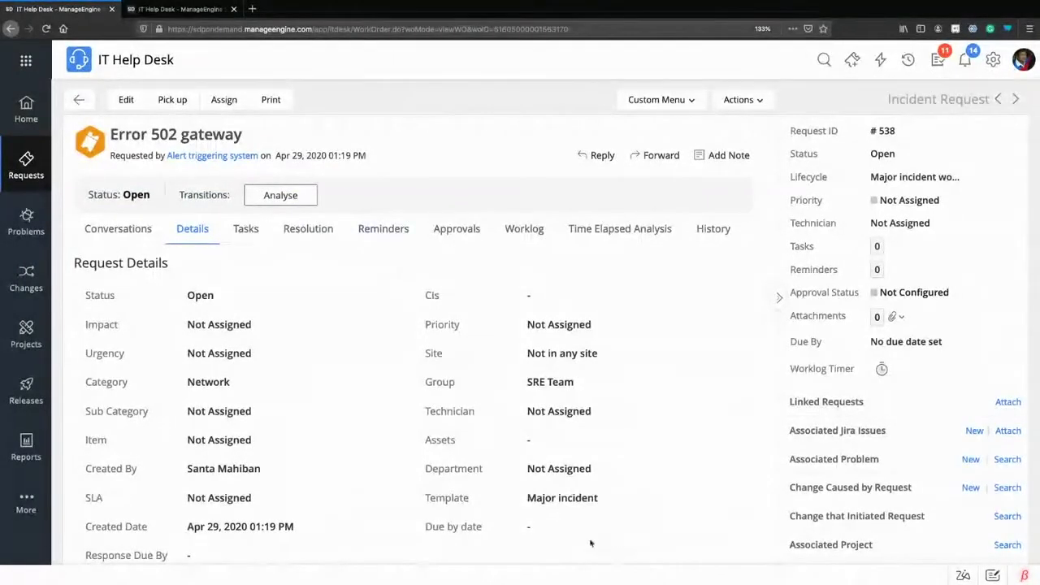
pyautogui.moveTo(596, 500); pyautogui.dragTo(516, 496)
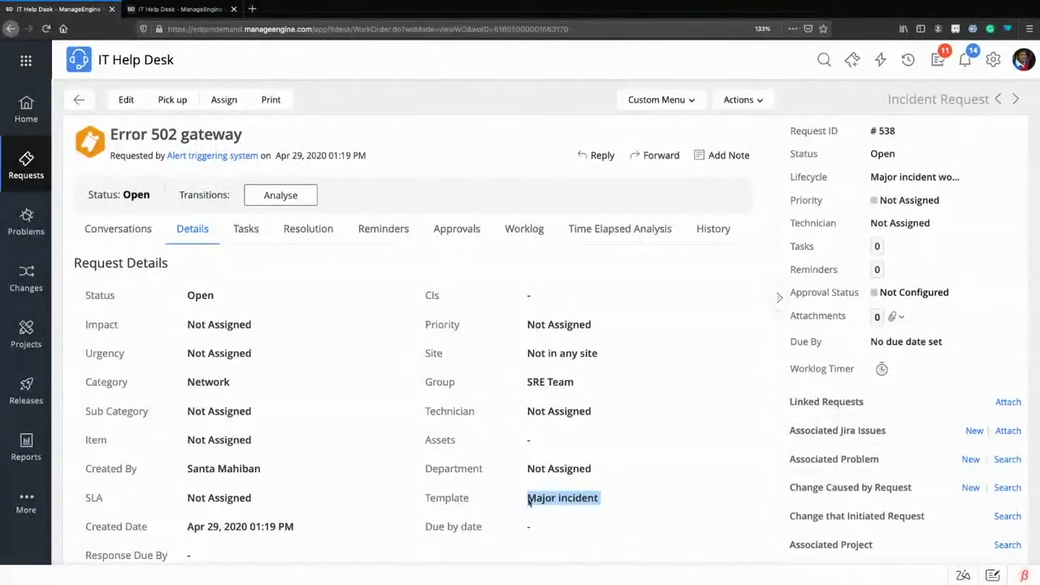
# In the setup browser tab, open the Major incident incident template, review its fields and lifecycle, and return to the template list
pyautogui.click(179, 9)
pyautogui.scroll(3, 122, 267)
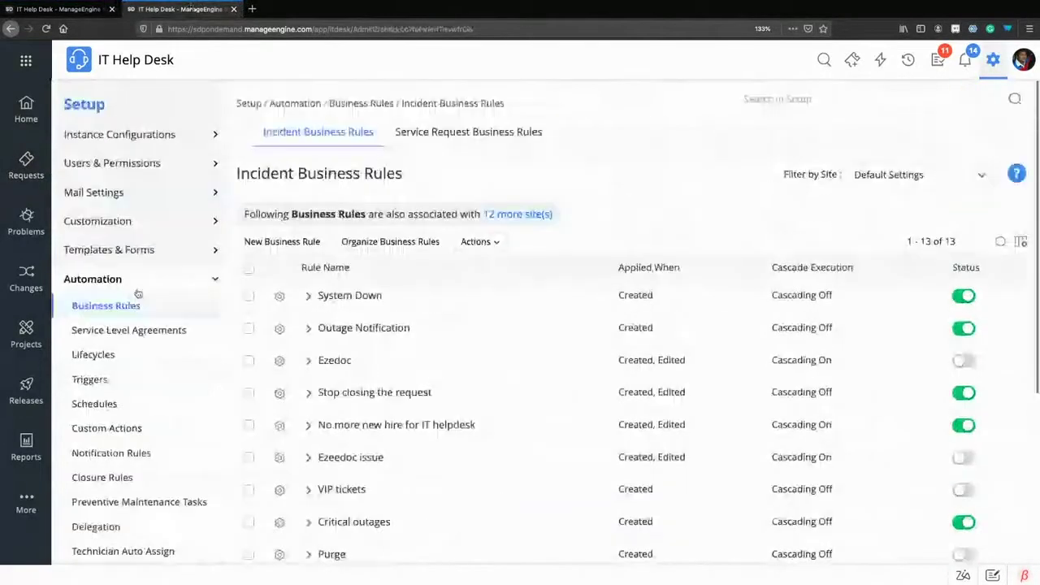
pyautogui.click(131, 250)
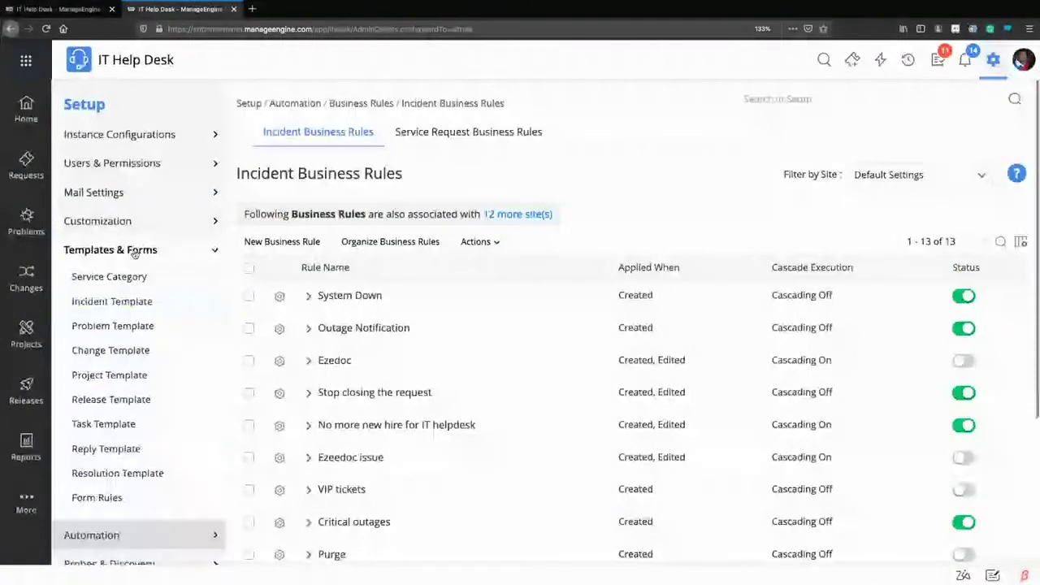
pyautogui.click(125, 302)
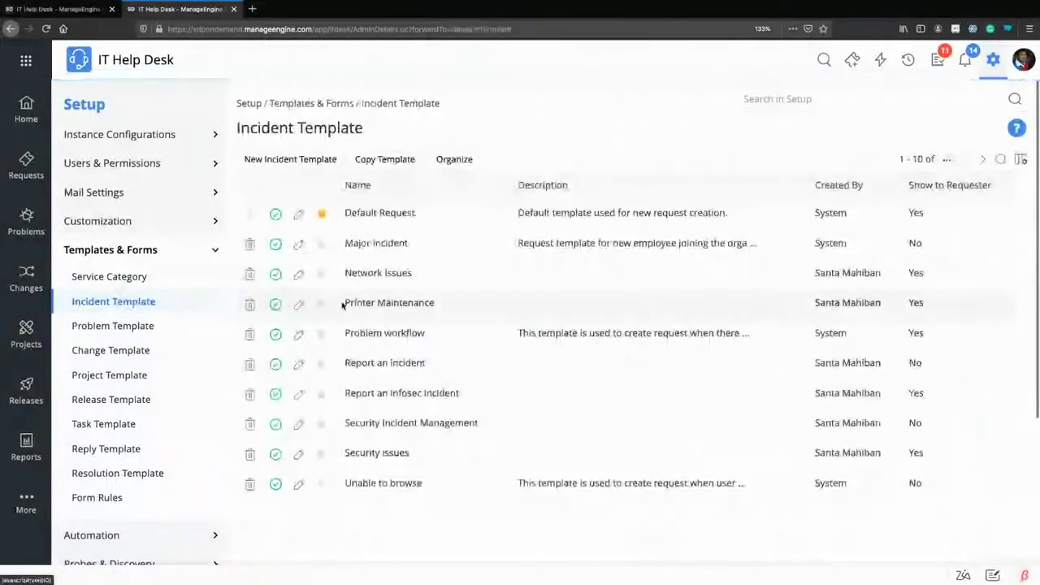
pyautogui.click(377, 244)
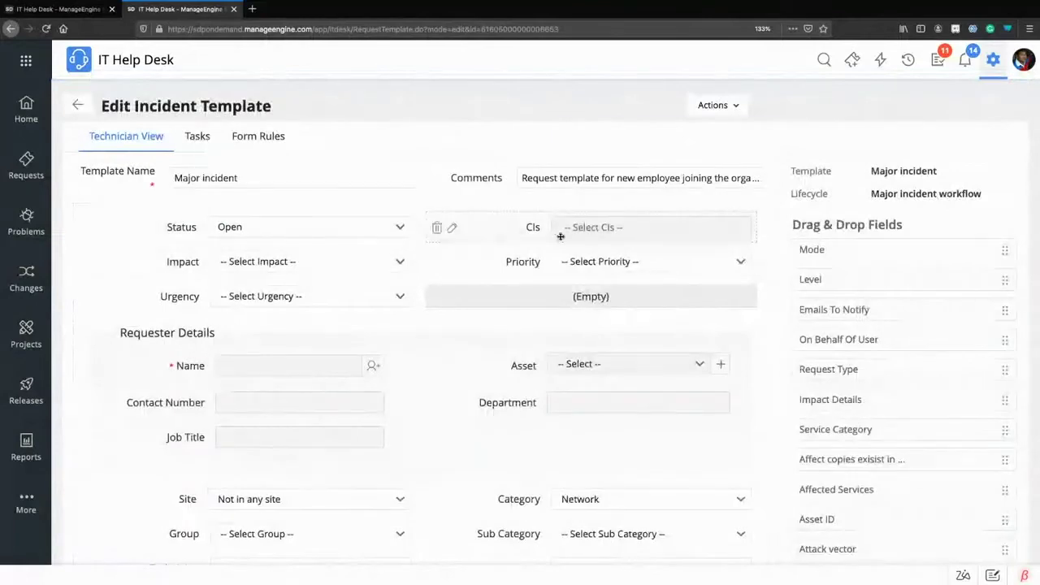
pyautogui.scroll(-3, 424, 368)
pyautogui.scroll(3, 423, 368)
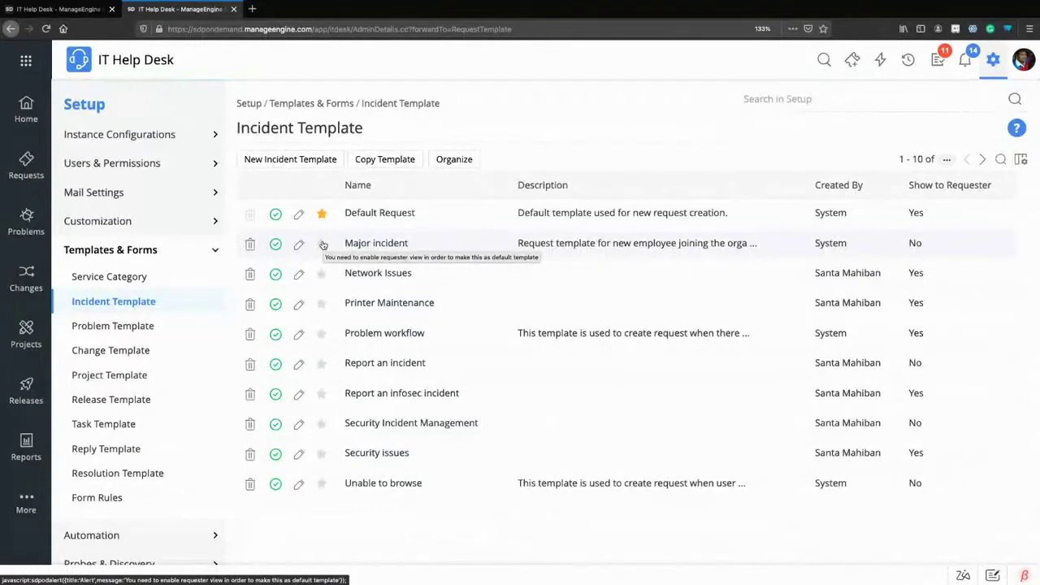
pyautogui.scroll(-1, 323, 244)
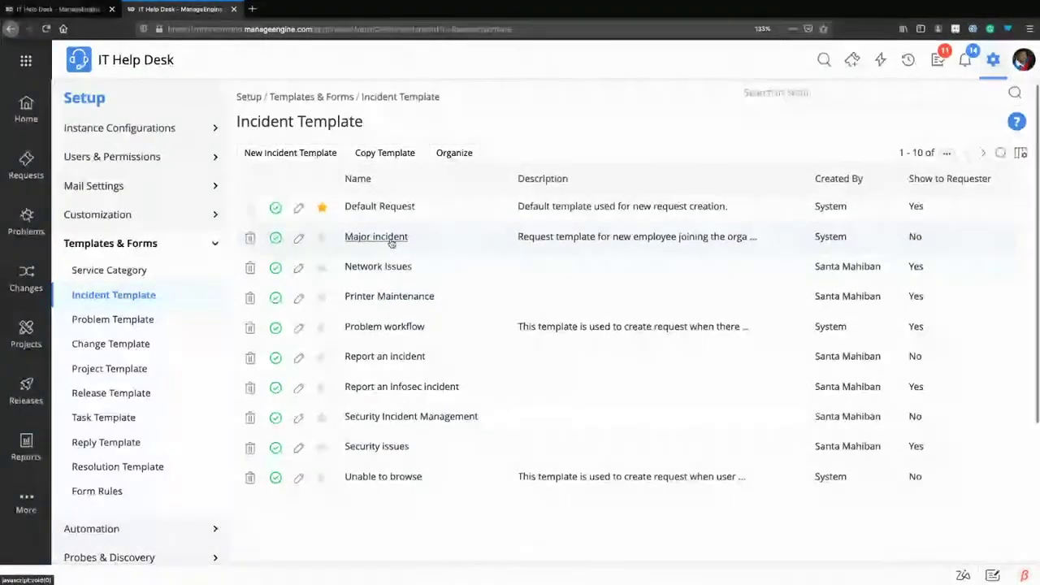
# Open the Major incident workflow from the request lifecycles in the Automation settings
pyautogui.click(161, 533)
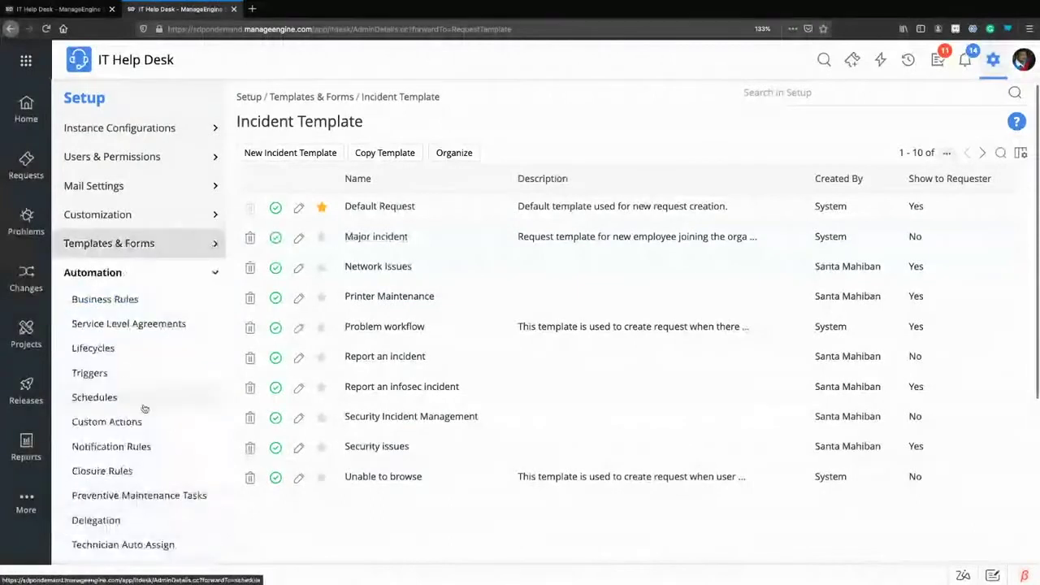
pyautogui.click(111, 349)
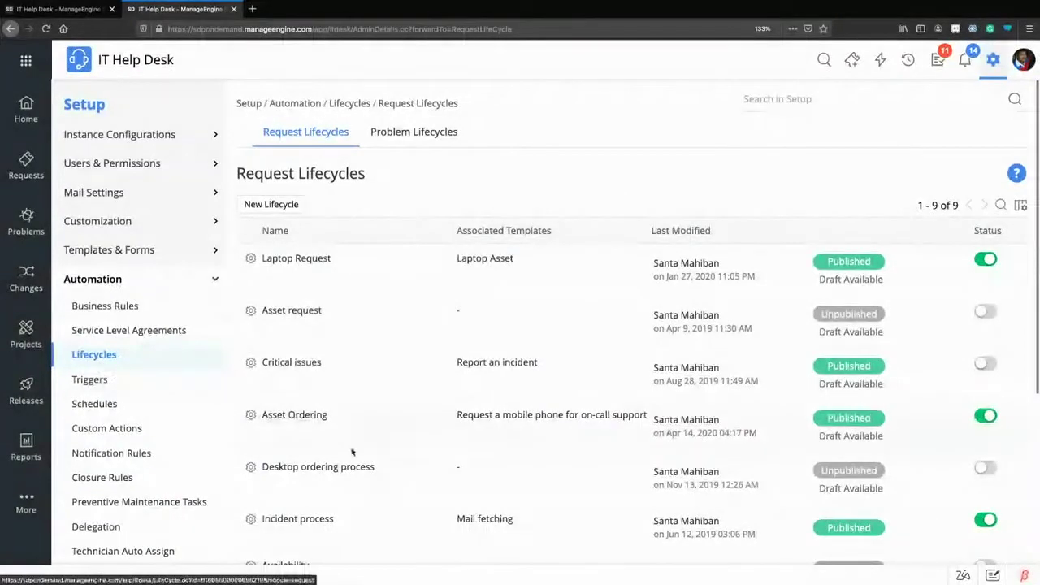
pyautogui.scroll(-1, 352, 452)
pyautogui.scroll(-4, 352, 452)
pyautogui.click(311, 385)
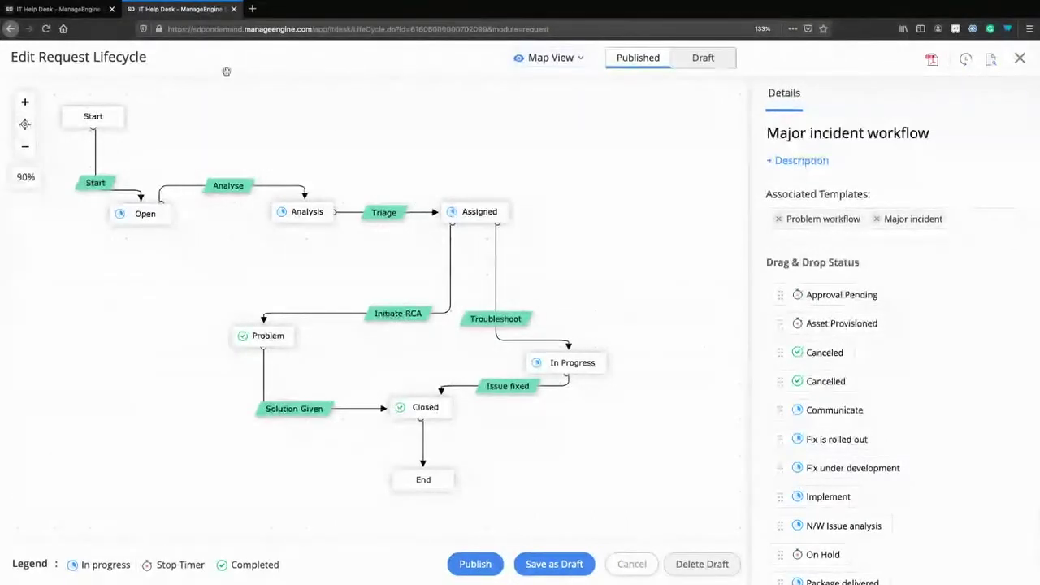
# Compare request 538's Open status and Analyse transition with the Open and Analysis statuses in the Major incident workflow diagram
pyautogui.click(58, 8)
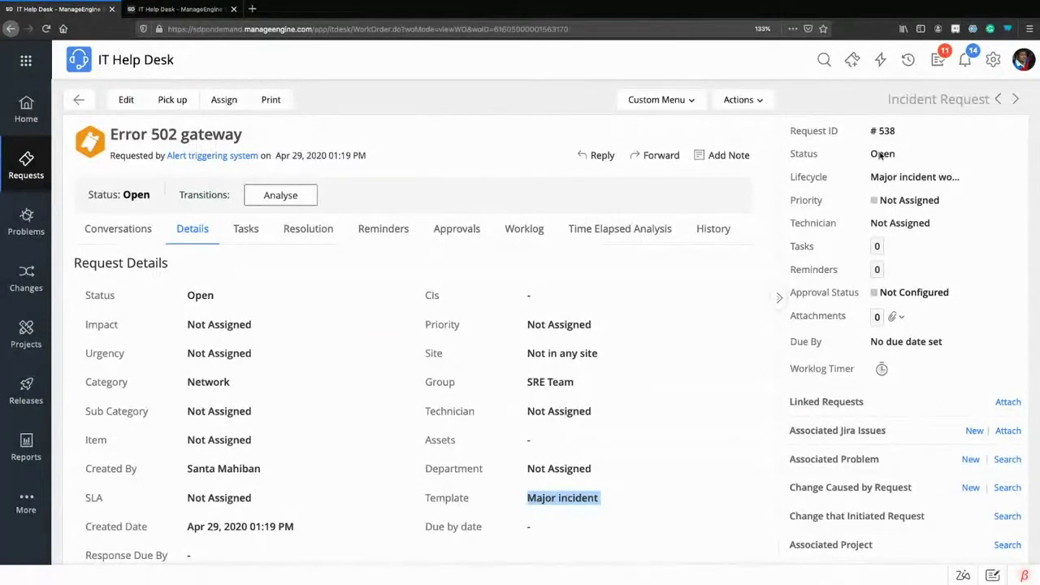
pyautogui.click(194, 13)
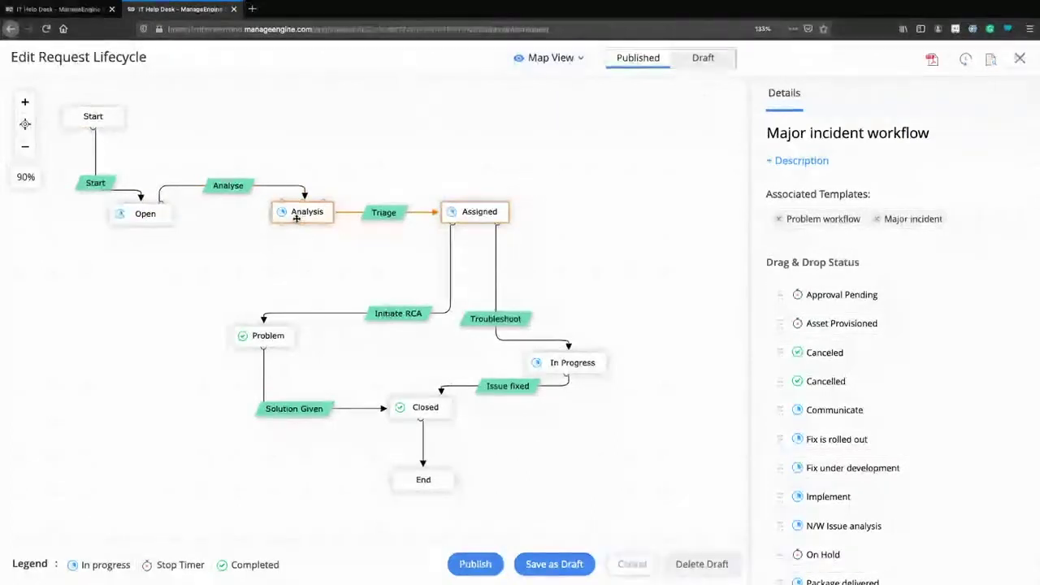
pyautogui.moveTo(298, 214); pyautogui.dragTo(292, 217)
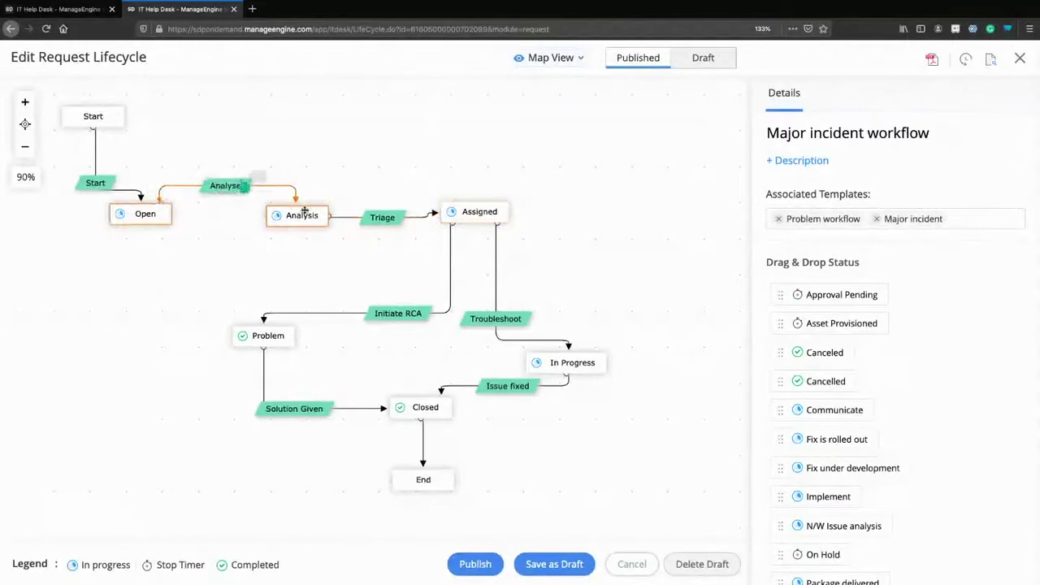
pyautogui.click(75, 16)
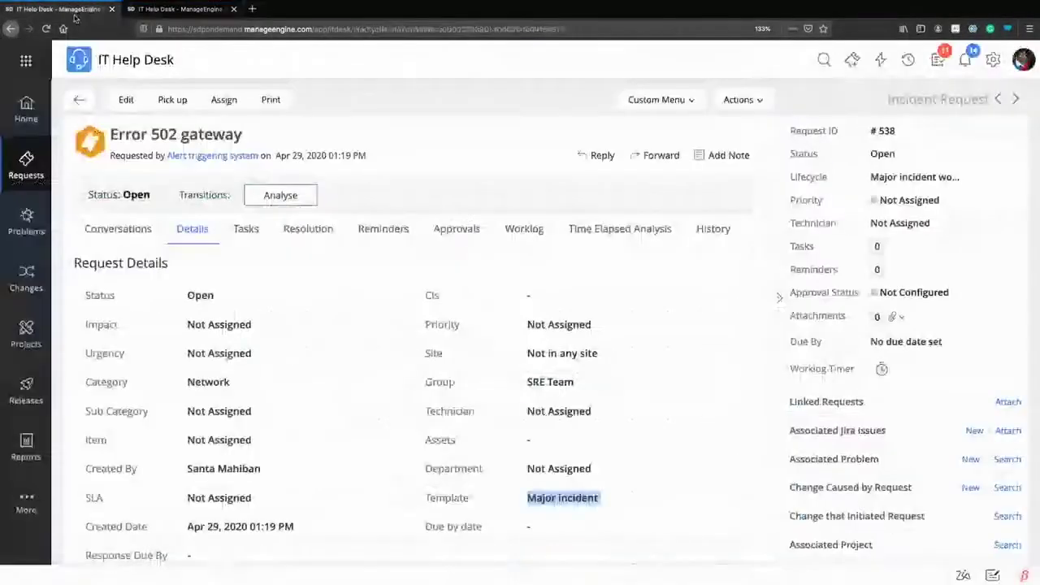
pyautogui.click(294, 190)
pyautogui.click(187, 11)
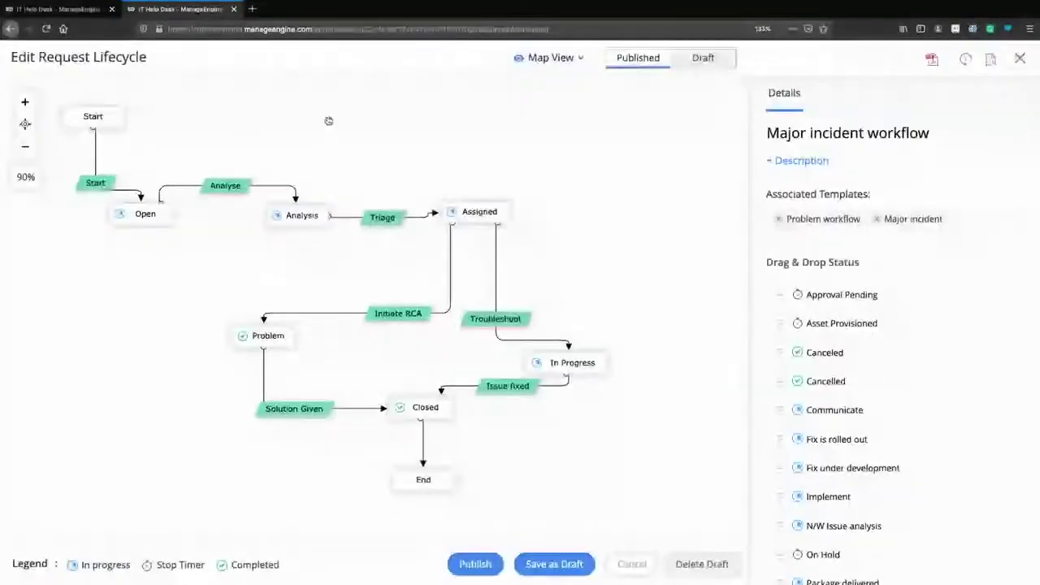
# Select the Analyse transition in the workflow and examine who can be permitted under its Before scope
pyautogui.click(226, 193)
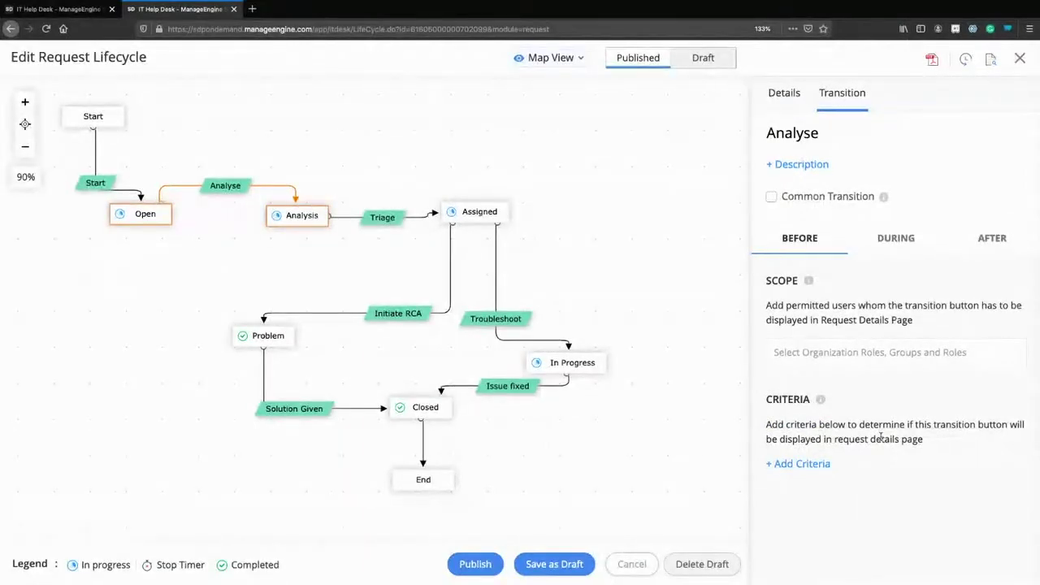
pyautogui.click(857, 351)
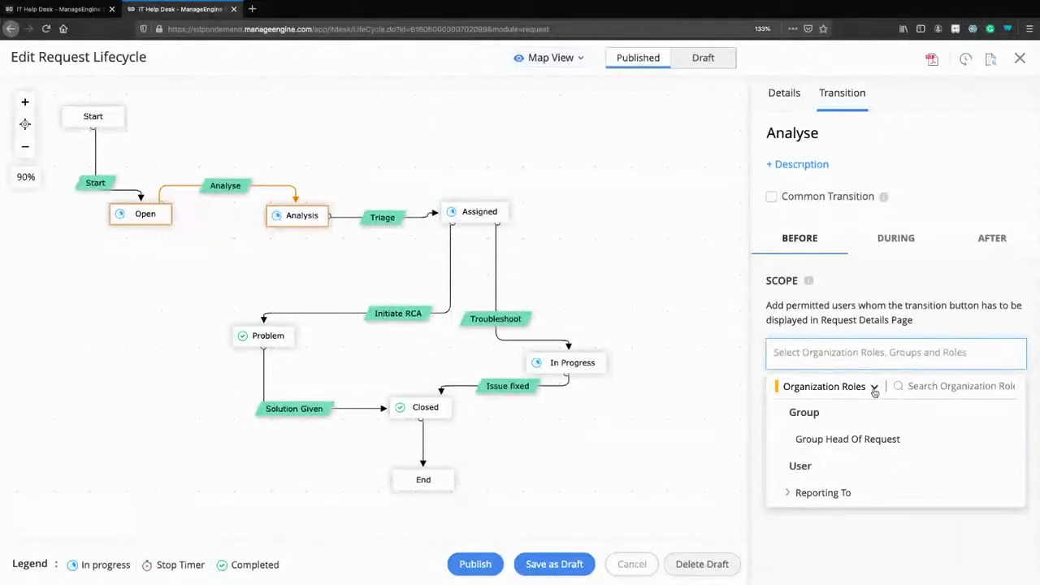
pyautogui.click(872, 551)
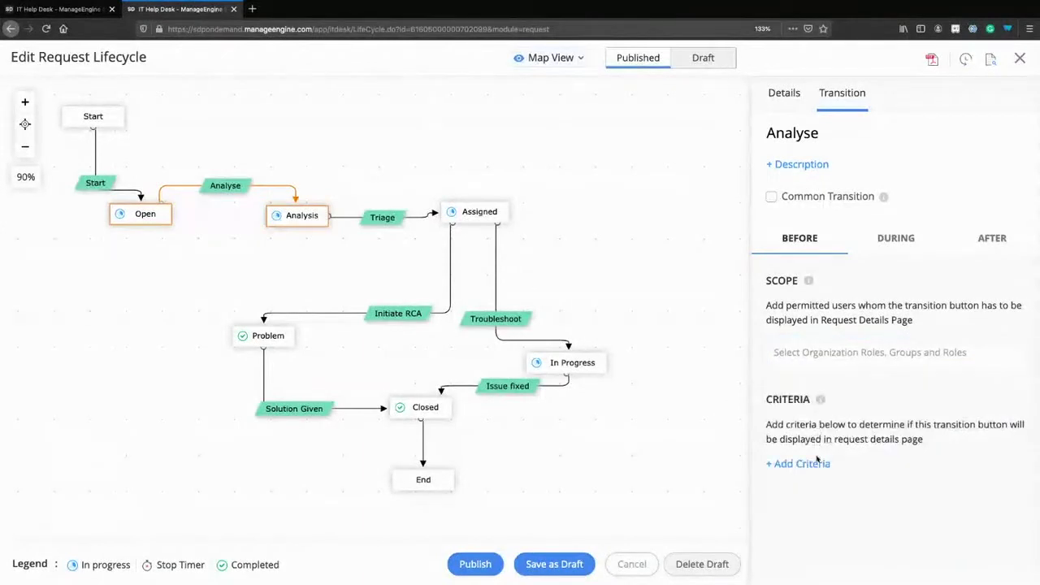
# Try out a Category criterion for the Analyse transition and discard it without choosing a value
pyautogui.click(816, 466)
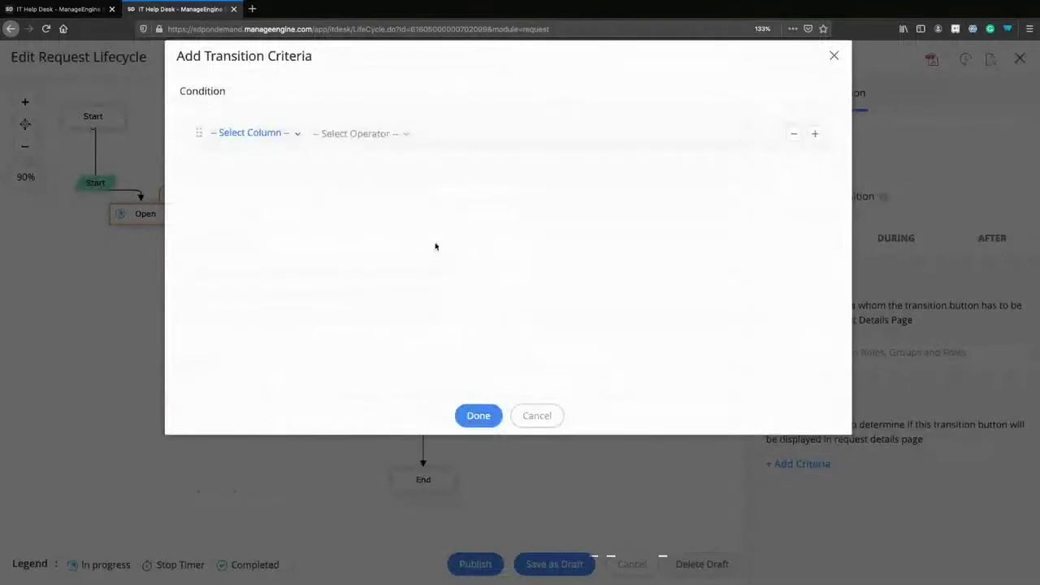
pyautogui.click(278, 136)
pyautogui.click(290, 171)
pyautogui.write('P')
pyautogui.press('BackSpace')
pyautogui.write('Cat')
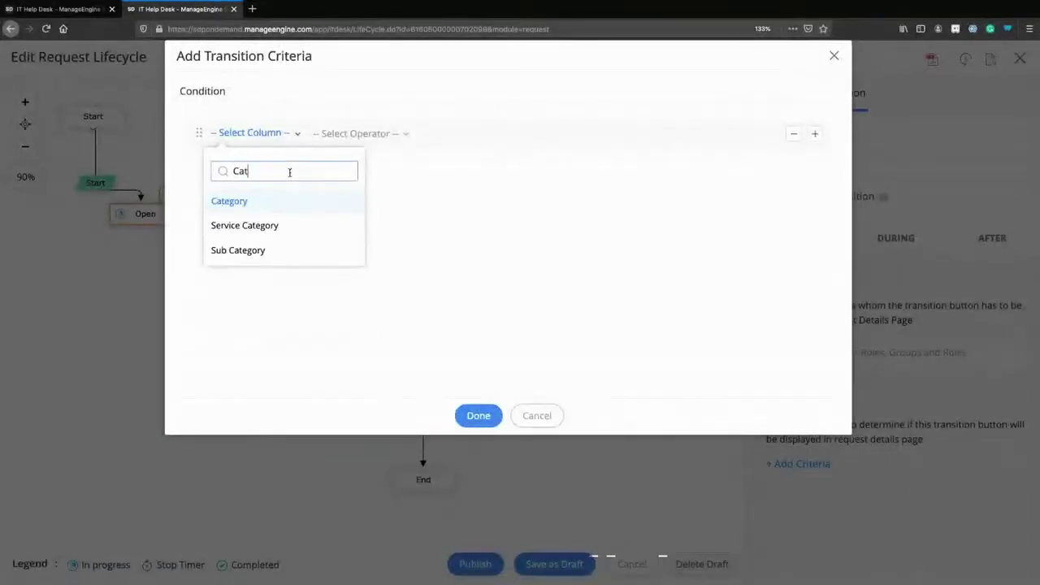
pyautogui.click(322, 202)
pyautogui.click(336, 196)
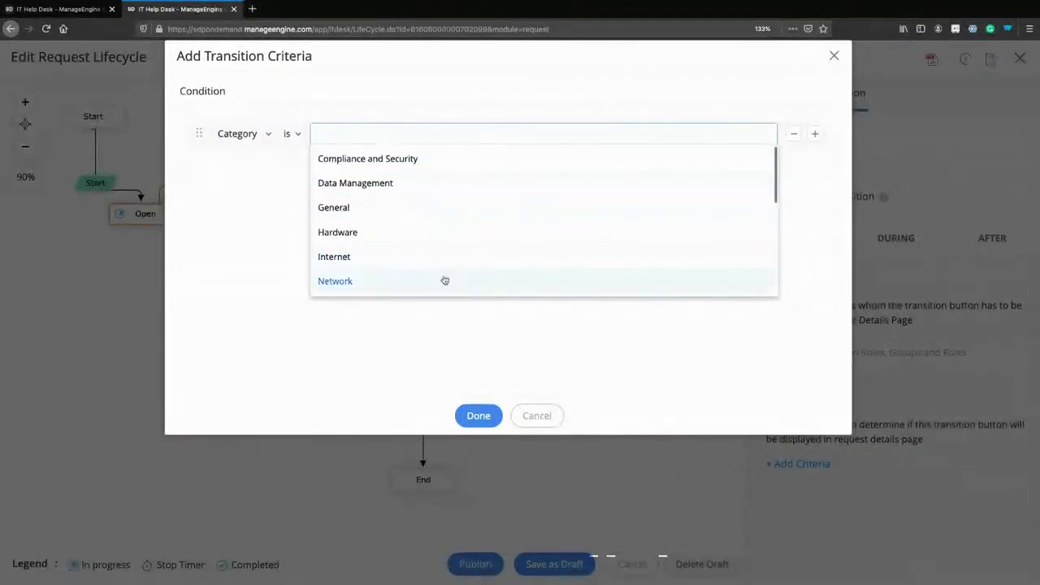
pyautogui.click(209, 207)
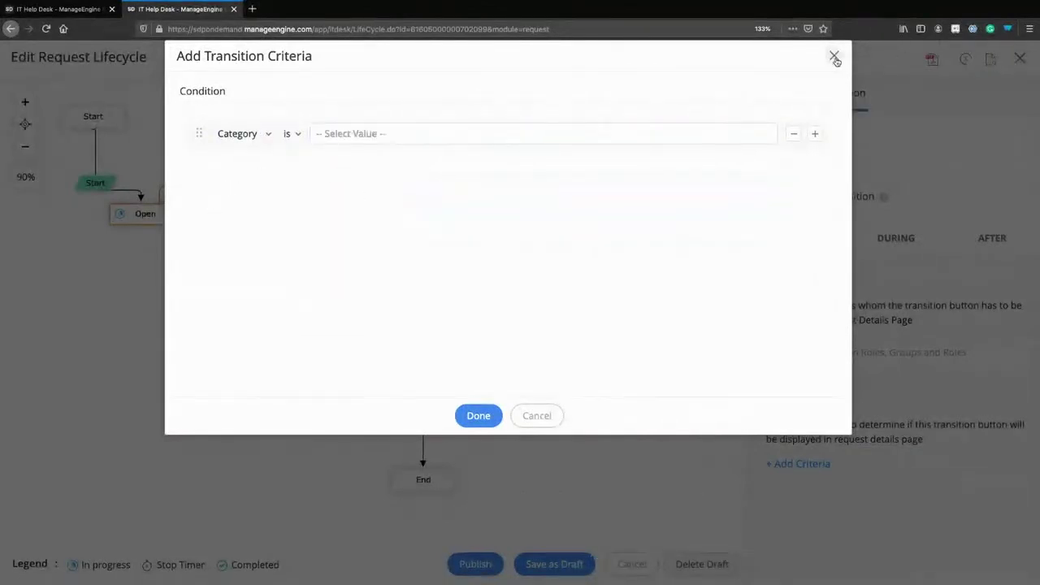
pyautogui.click(833, 55)
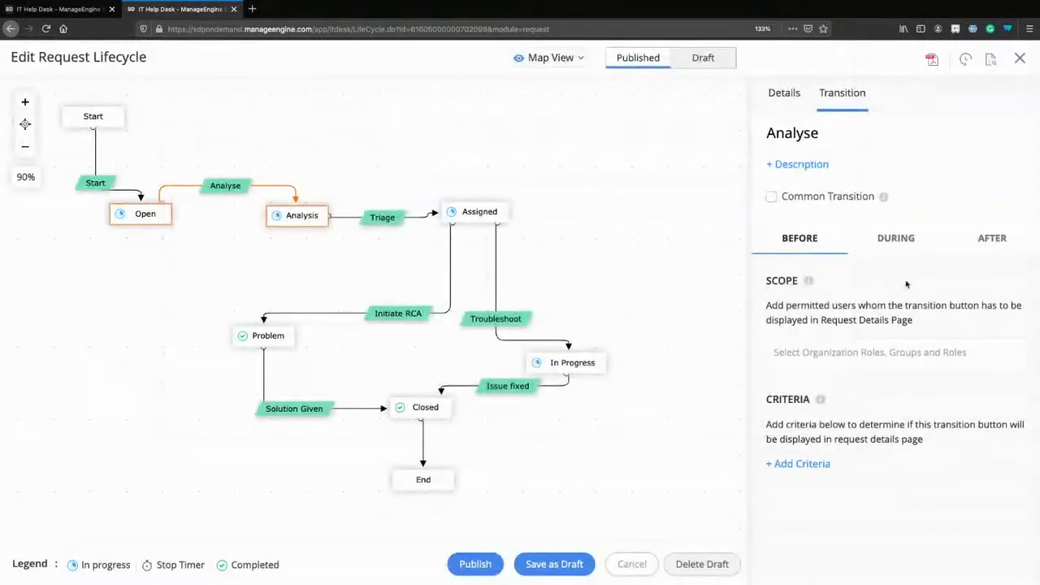
# Check the Analyse transition's mandatory fields, and execute it on request 538 with impact Affects Business and urgency Affect production
pyautogui.click(902, 240)
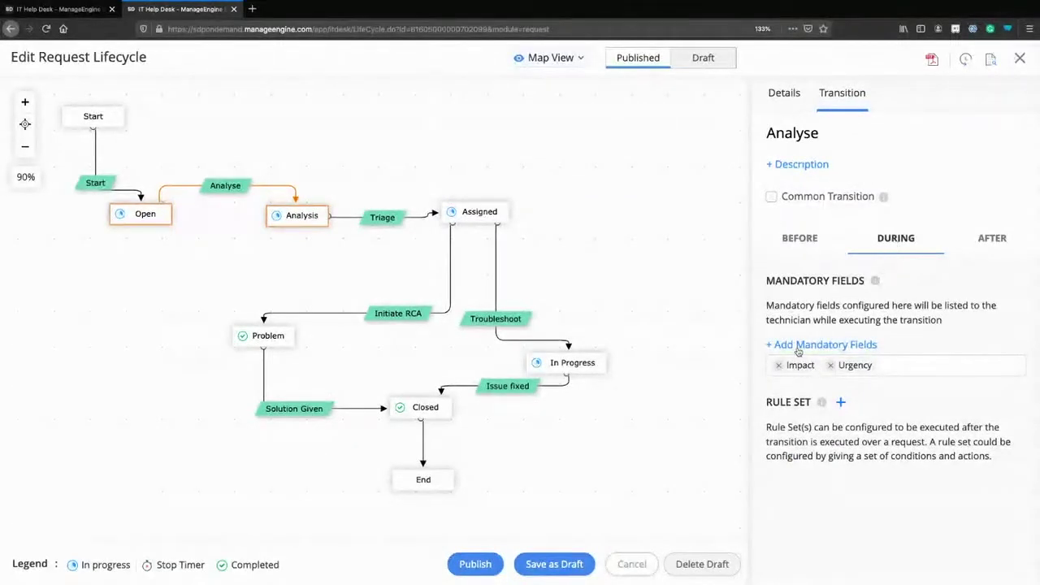
pyautogui.click(61, 9)
pyautogui.click(280, 195)
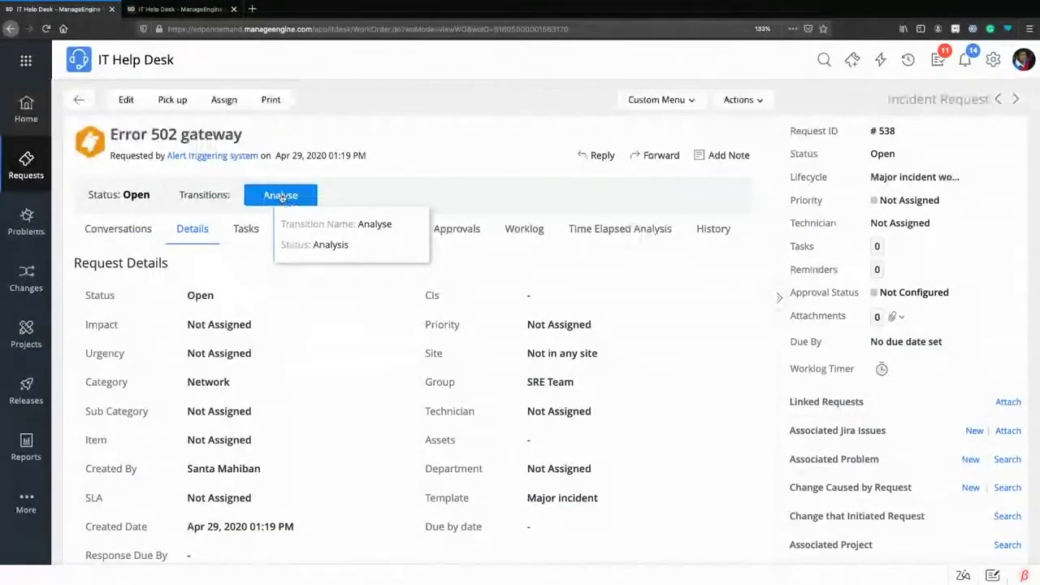
pyautogui.click(282, 198)
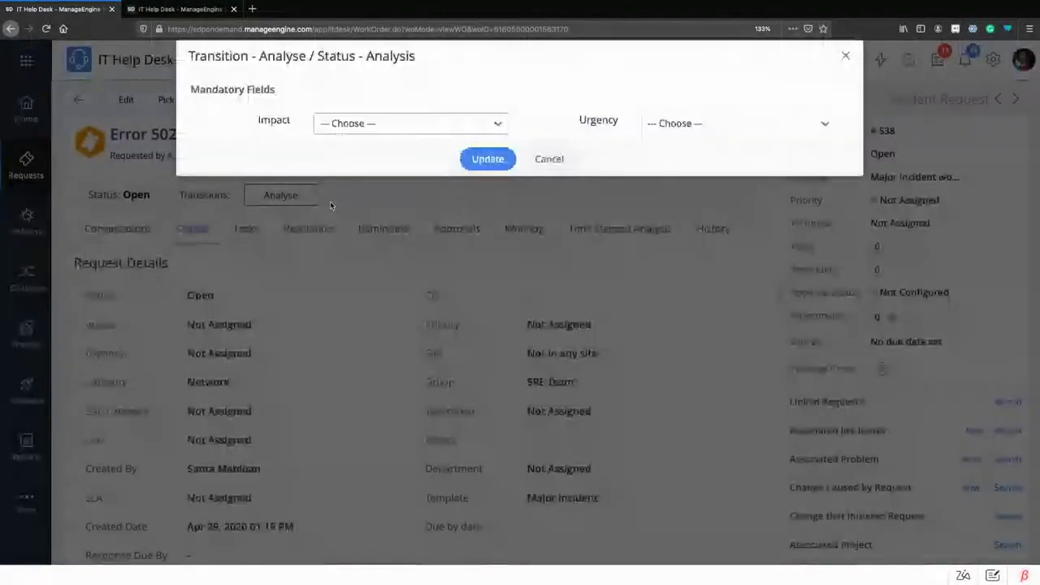
pyautogui.click(382, 132)
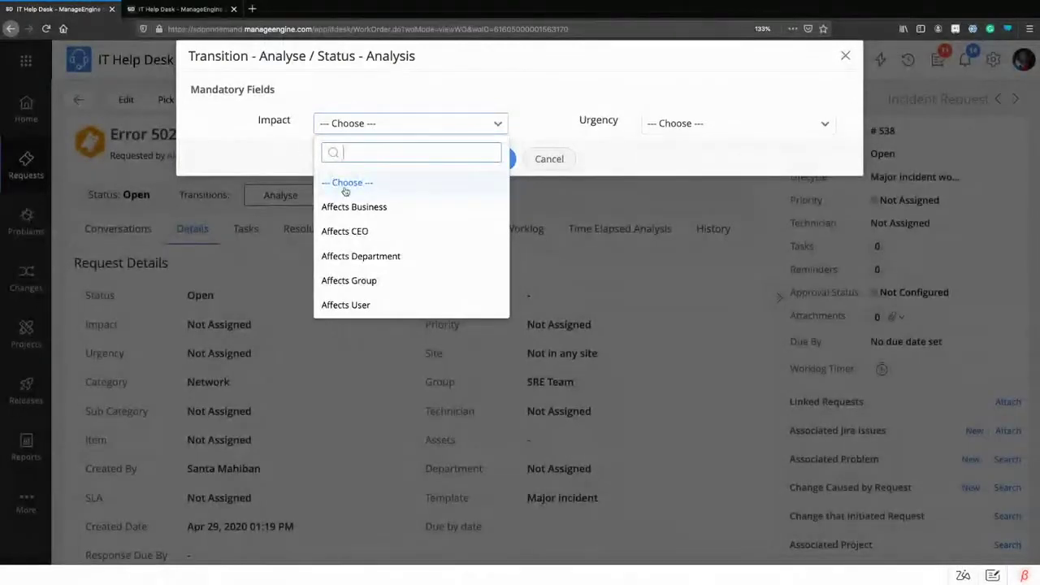
pyautogui.click(374, 212)
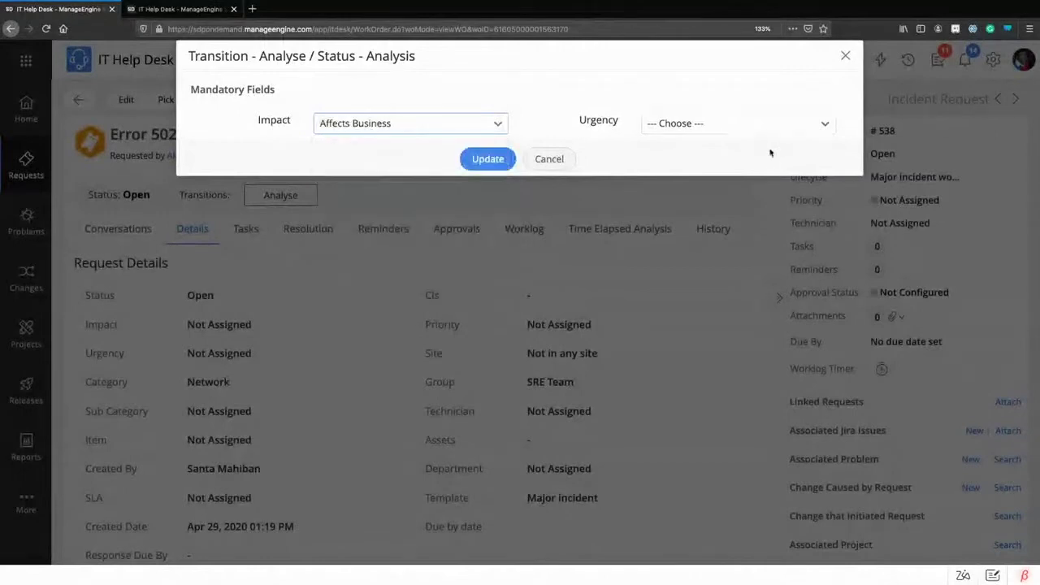
pyautogui.click(745, 126)
pyautogui.click(707, 209)
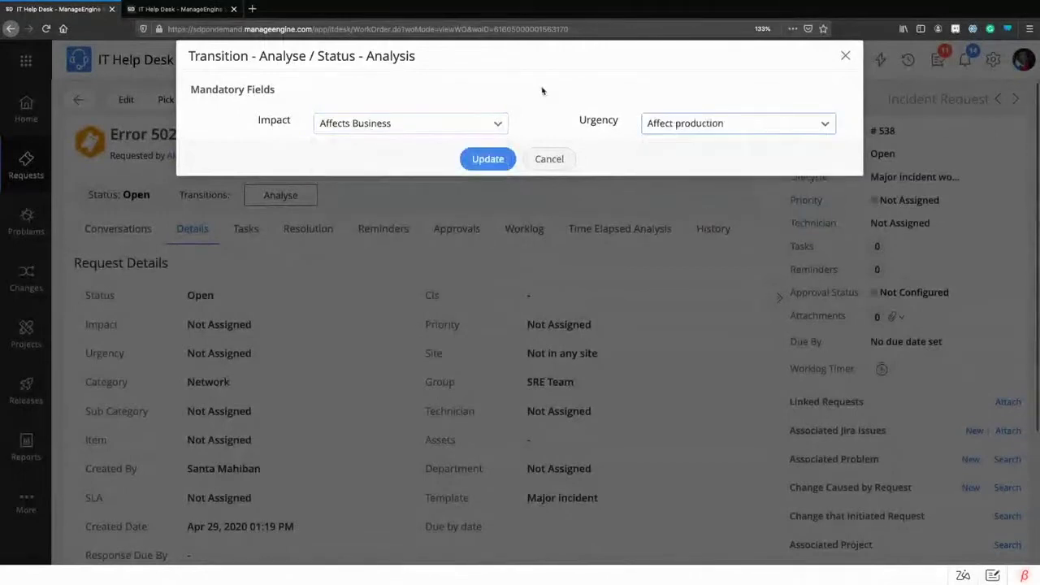
pyautogui.click(494, 167)
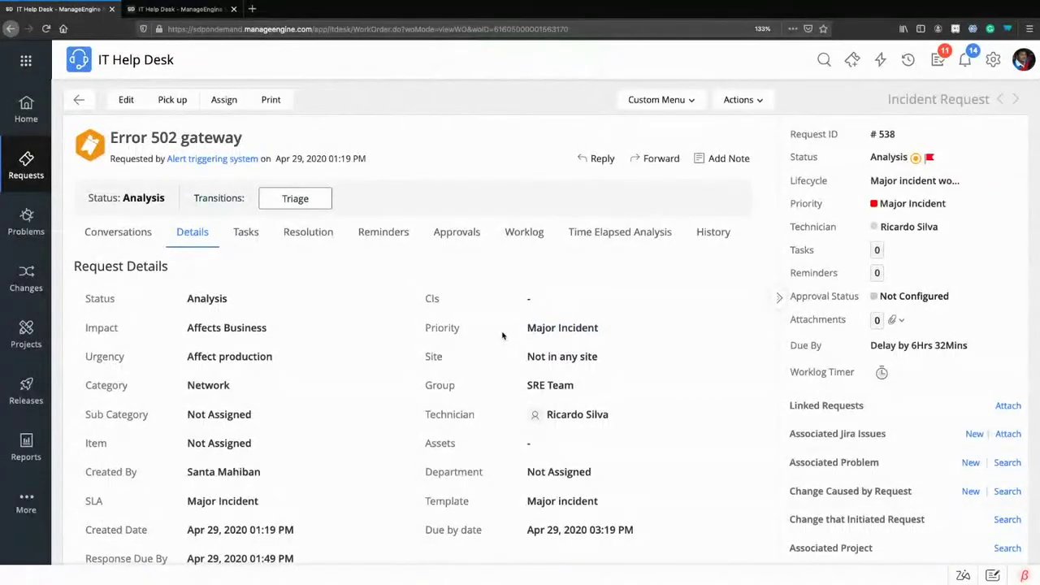
# Compare the updated status and next transition of request 538 with the Major incident workflow diagram
pyautogui.click(192, 14)
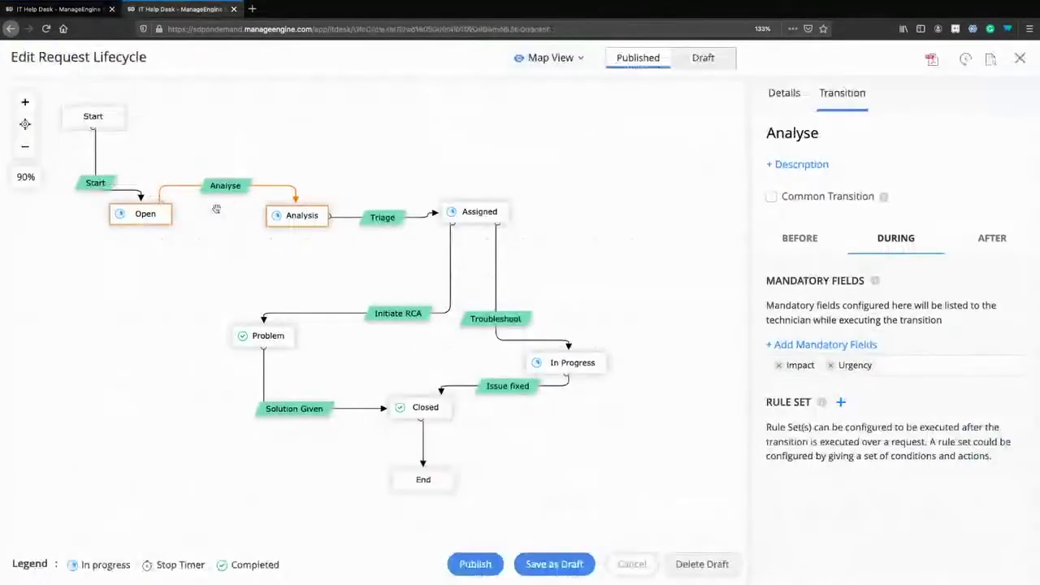
pyautogui.click(57, 9)
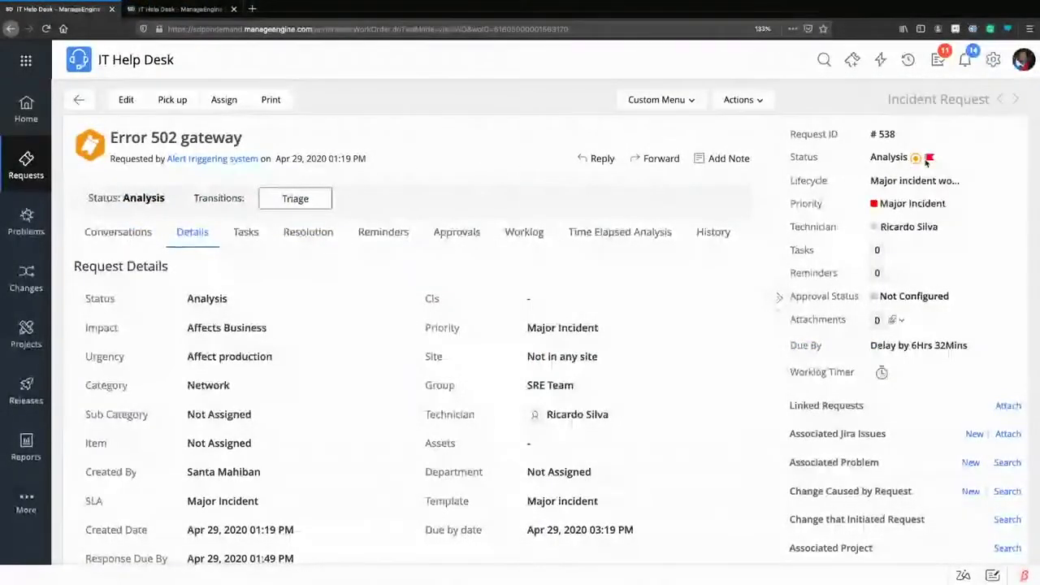
pyautogui.click(170, 14)
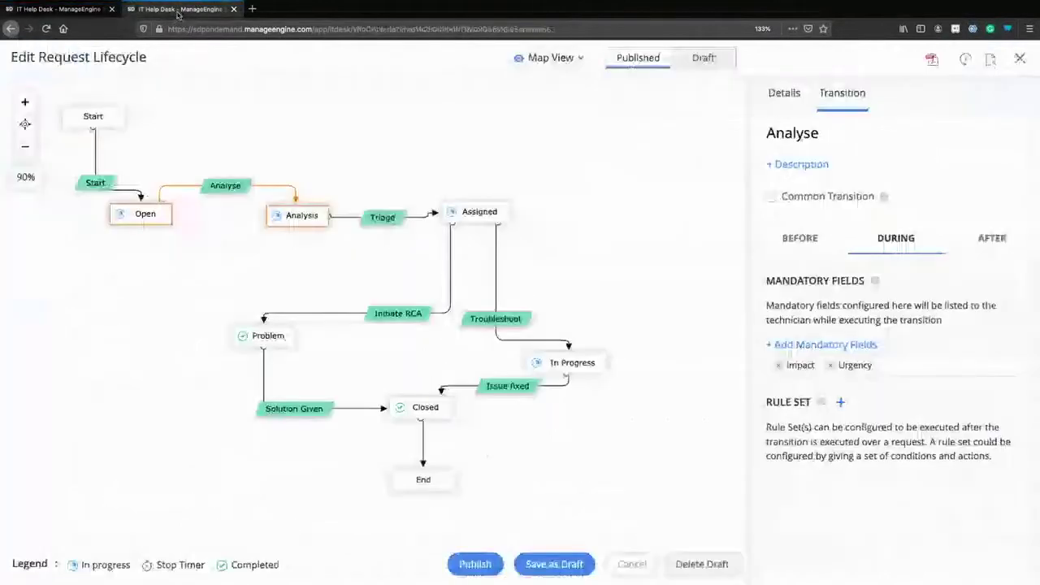
pyautogui.click(58, 11)
# Open the Setup page in a new browser tab, check the priority of request 538, and switch to the Setup tab
pyautogui.rightClick(997, 62)
pyautogui.click(829, 109)
pyautogui.rightClick(994, 61)
pyautogui.click(870, 67)
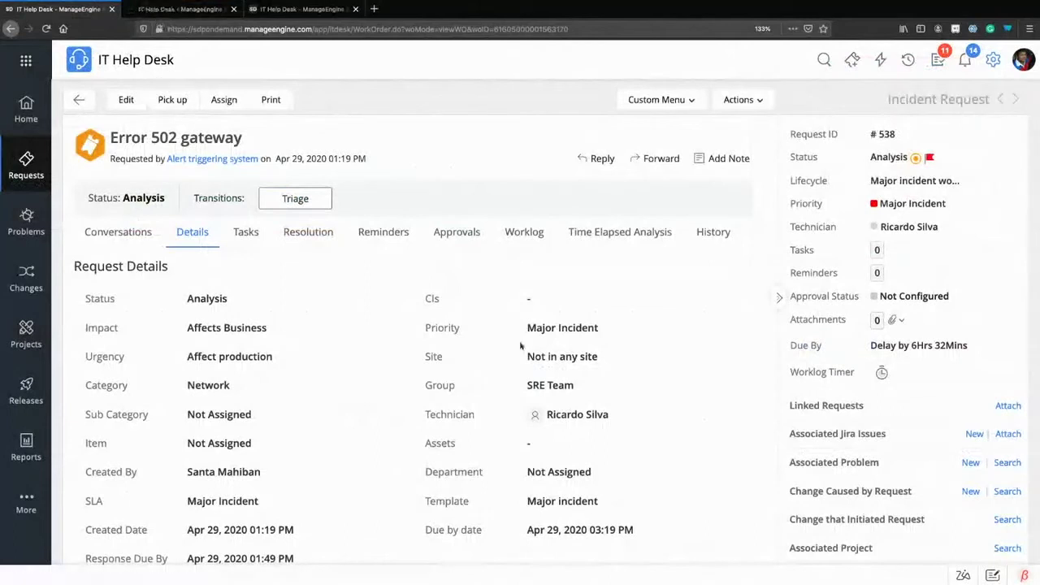
pyautogui.moveTo(518, 328); pyautogui.dragTo(600, 327)
pyautogui.click(618, 335)
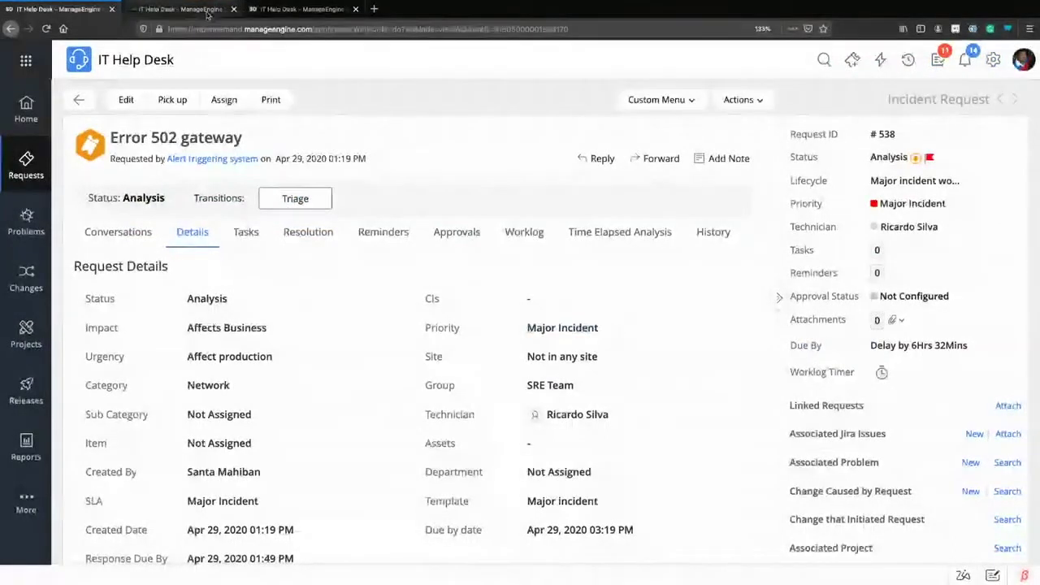
pyautogui.click(195, 11)
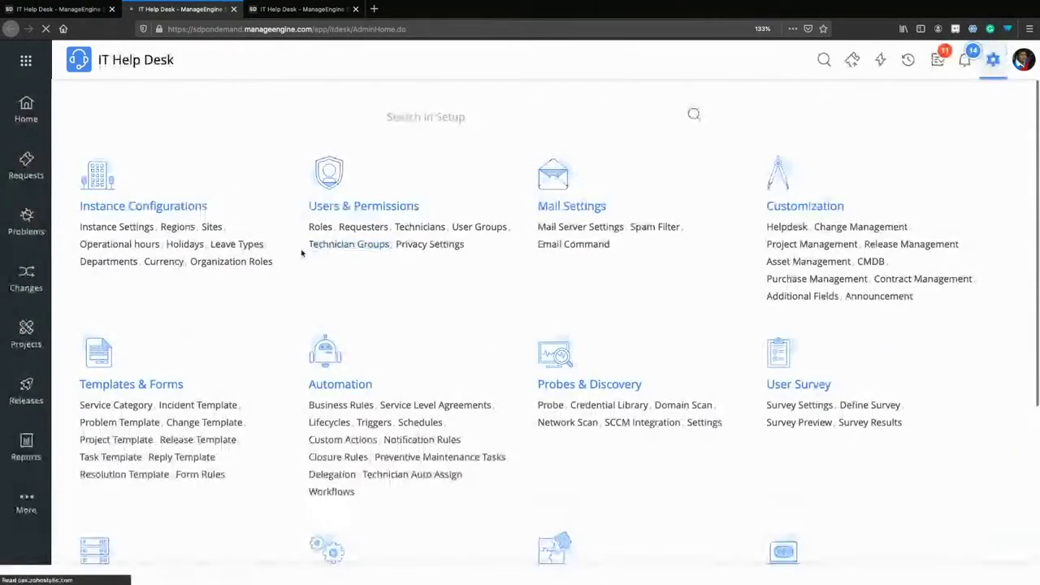
# Open the Helpdesk Priority Matrix and examine how impact and urgency determine priority, plus the option to override the matrix
pyautogui.click(786, 232)
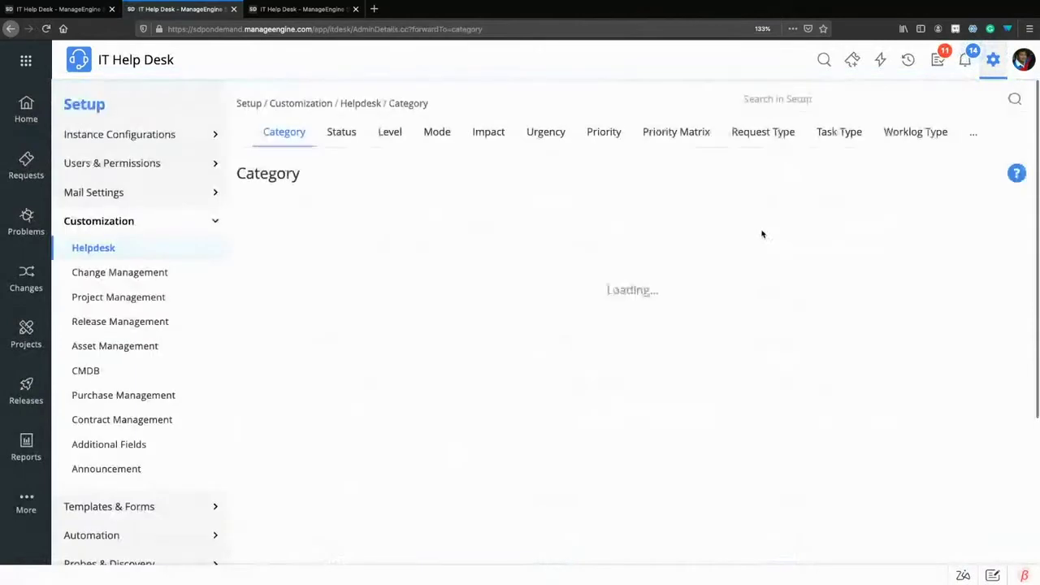
pyautogui.click(685, 136)
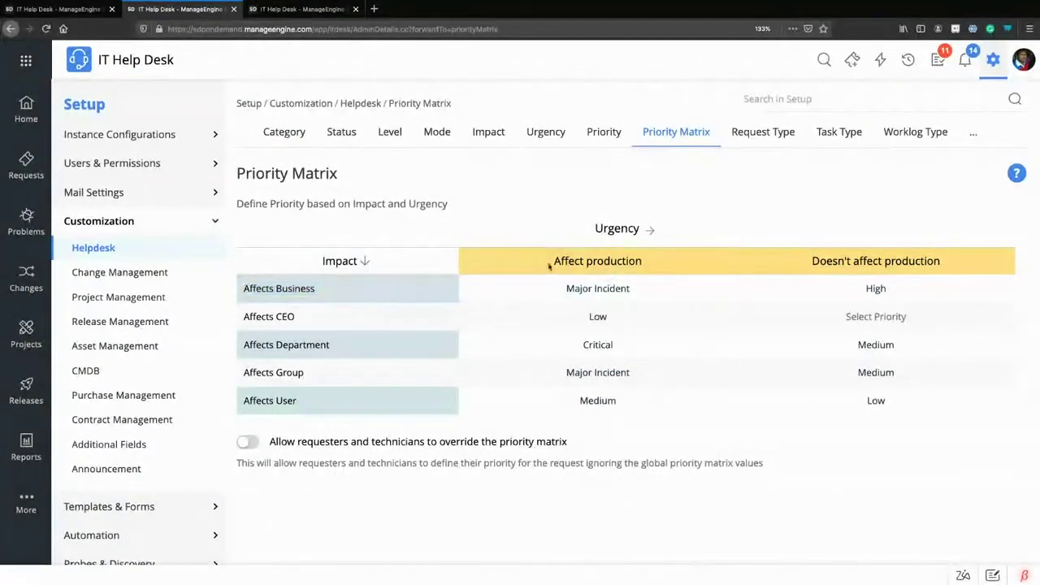
pyautogui.moveTo(550, 263); pyautogui.dragTo(646, 264)
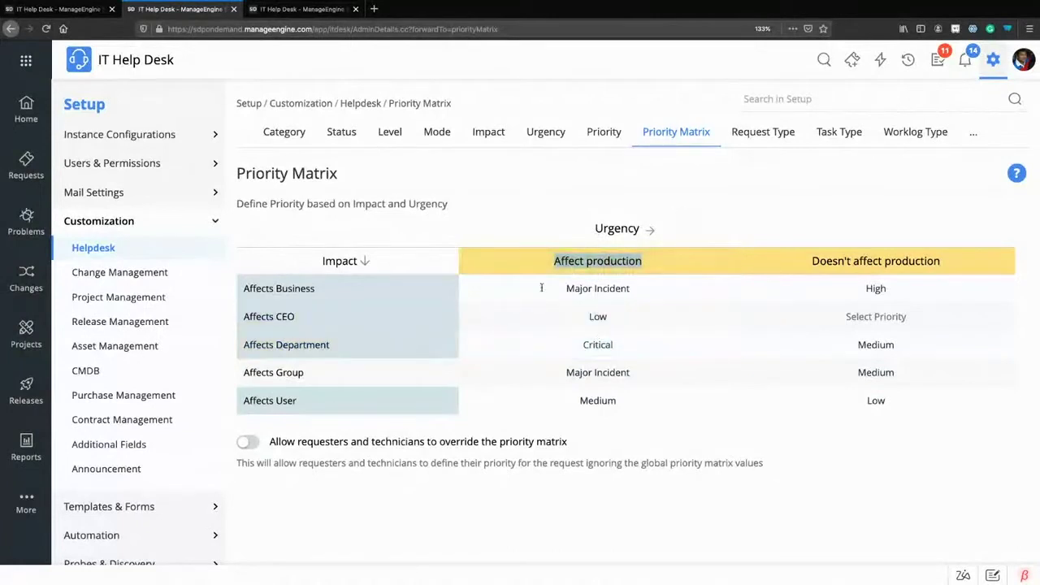
pyautogui.moveTo(296, 443); pyautogui.dragTo(585, 447)
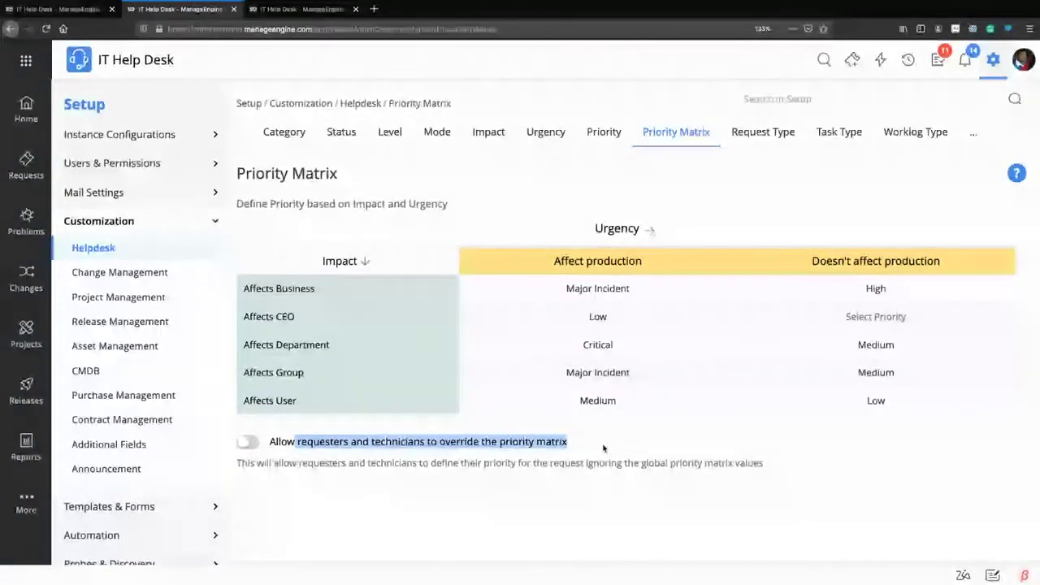
pyautogui.click(409, 435)
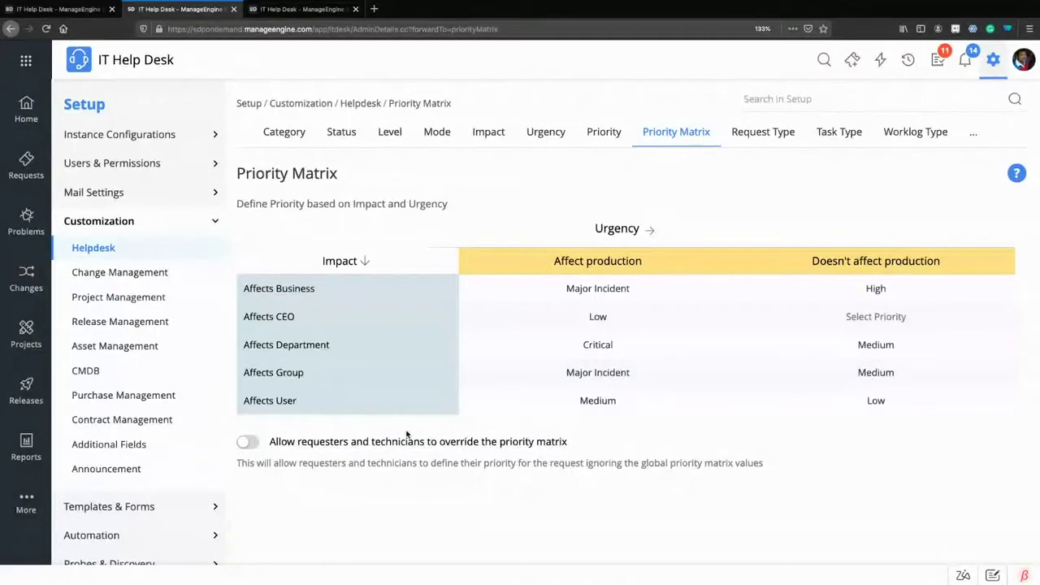
# Review the Error 502 gateway request and the major incident framework slide, and return to the Priority Matrix page
pyautogui.click(54, 10)
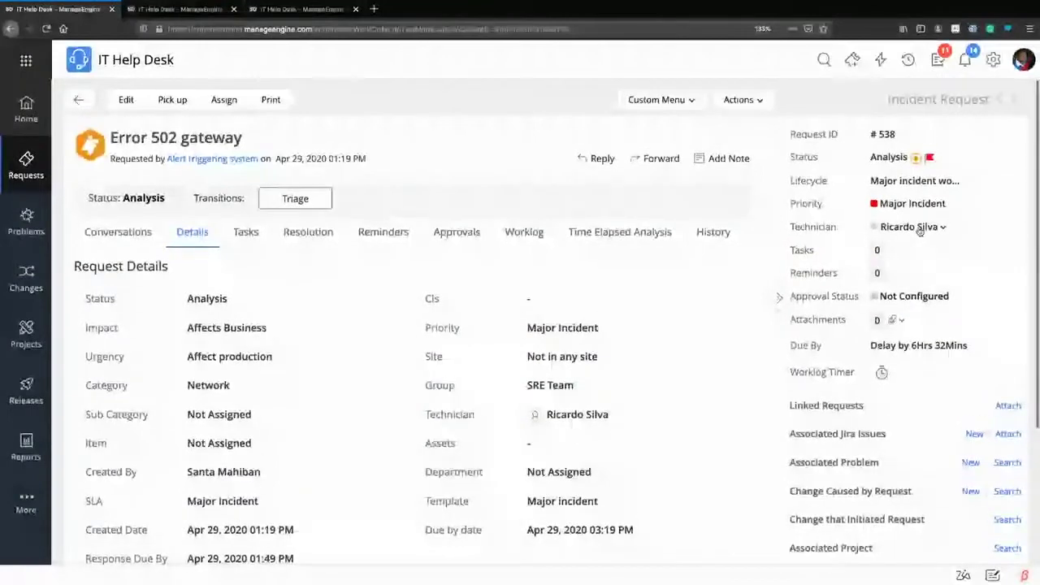
pyautogui.click(301, 9)
pyautogui.click(230, 11)
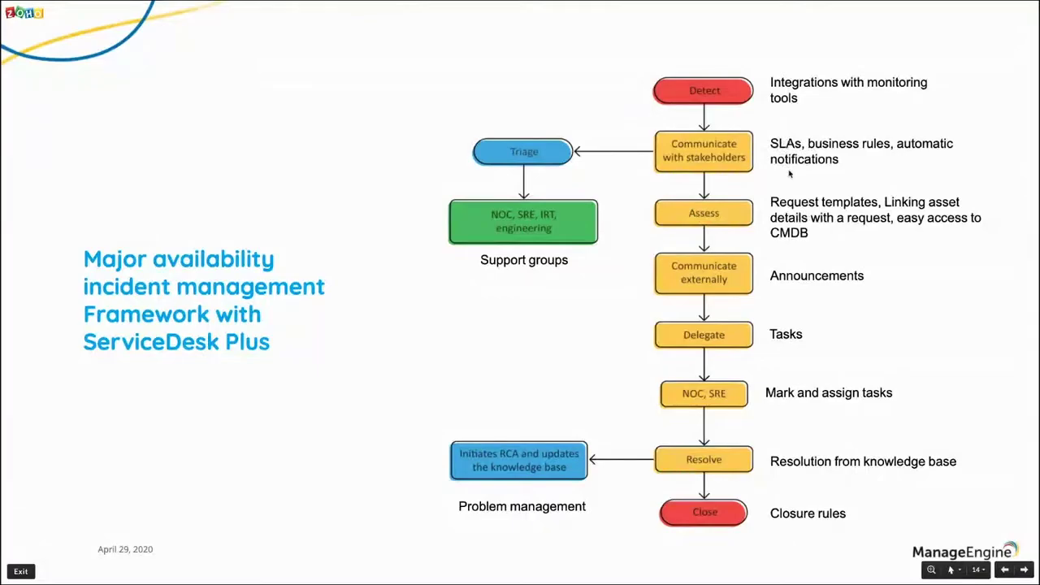
pyautogui.hotkey('ctrl', 'Right')
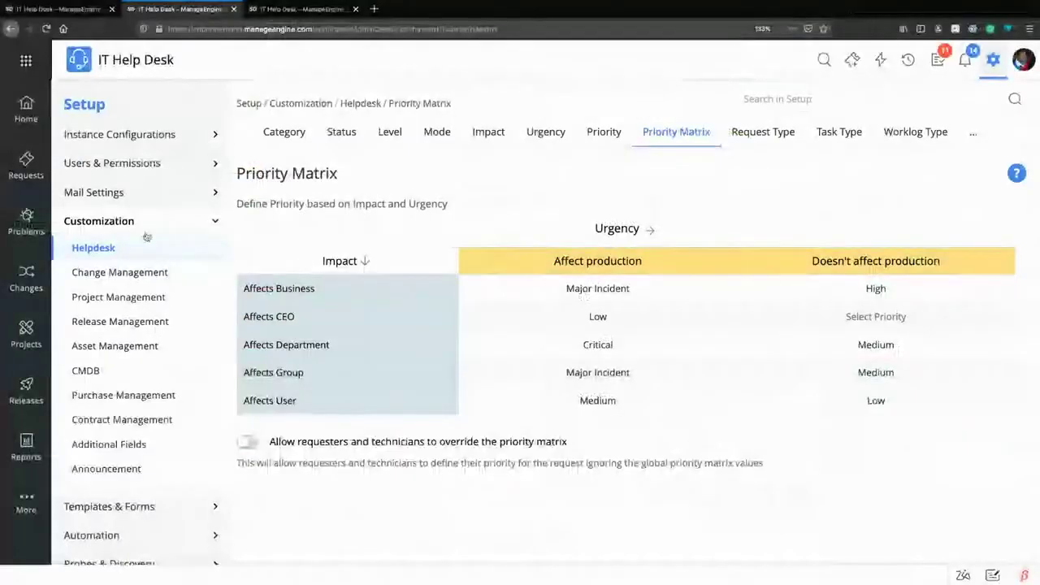
# Open the Major Incident SLA for editing from the incident service level agreements under Automation
pyautogui.click(150, 225)
pyautogui.click(165, 281)
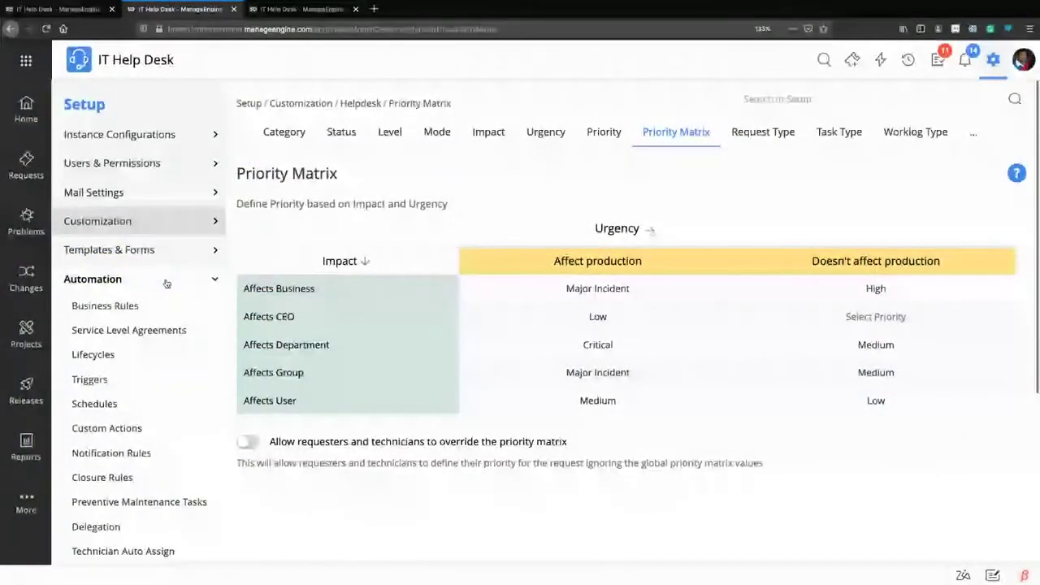
pyautogui.click(163, 330)
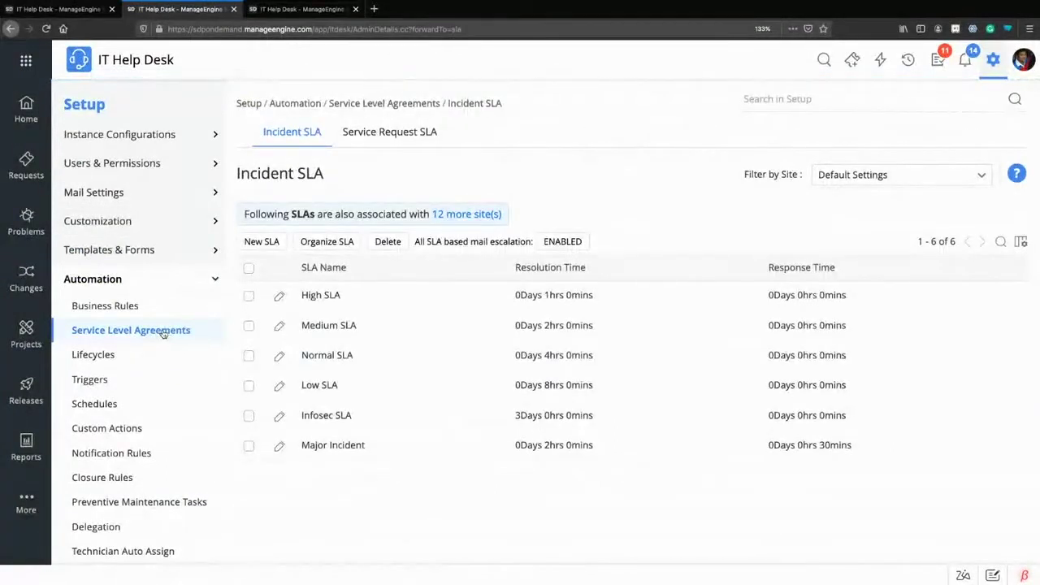
pyautogui.click(279, 445)
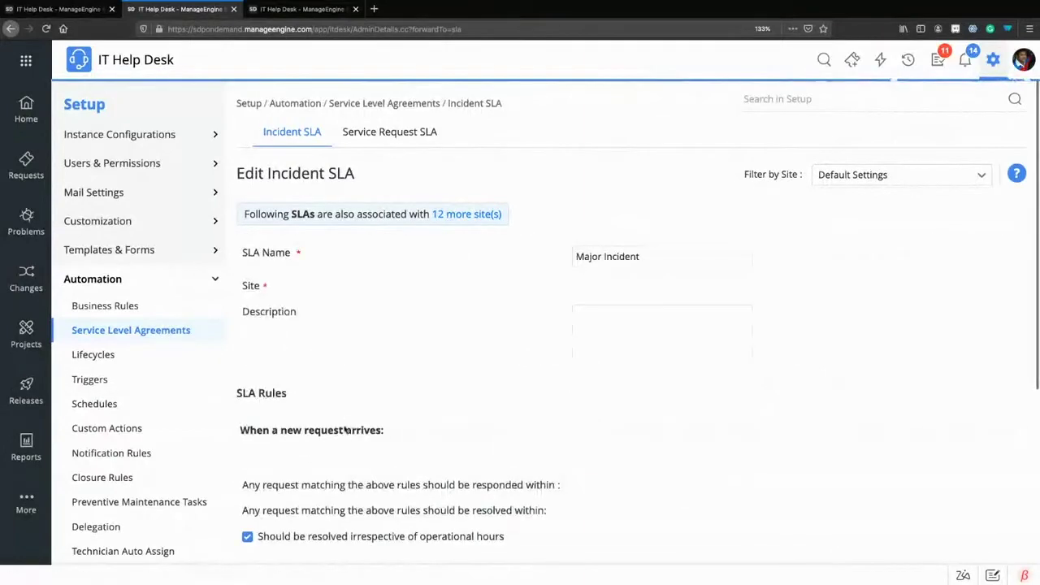
# Examine the SLA's priority rule, response and resolution times, and the options to ignore operational hours, holidays and weekends
pyautogui.scroll(-1, 345, 427)
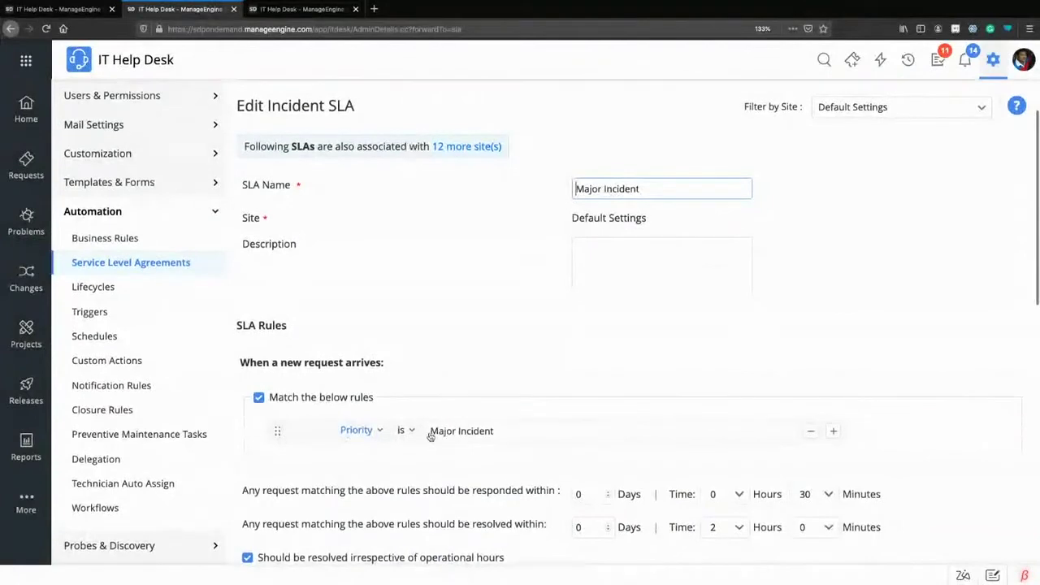
pyautogui.scroll(-1, 494, 437)
pyautogui.scroll(-2, 492, 439)
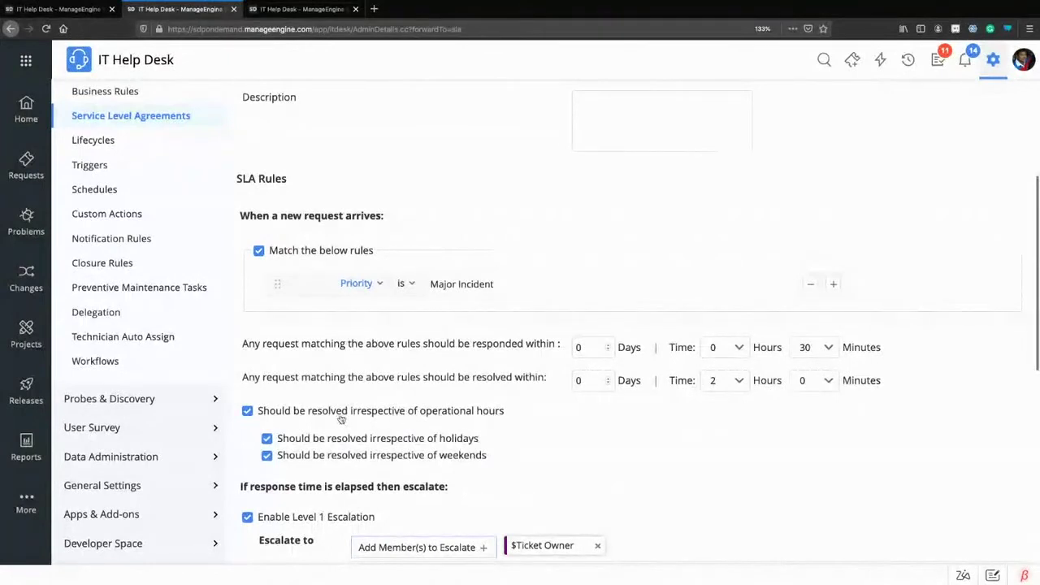
pyautogui.moveTo(307, 412); pyautogui.dragTo(370, 439)
pyautogui.click(498, 456)
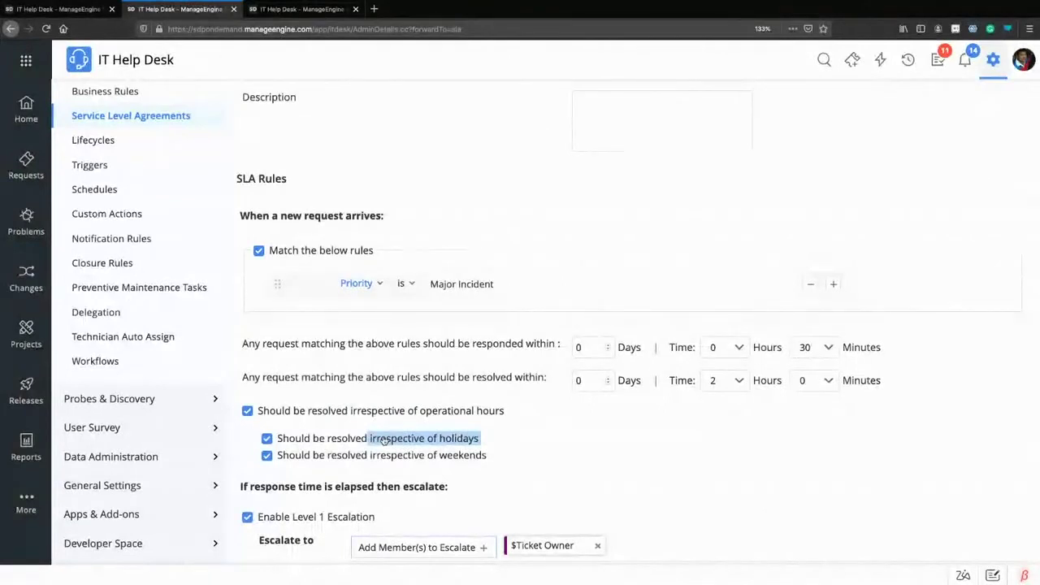
pyautogui.click(384, 440)
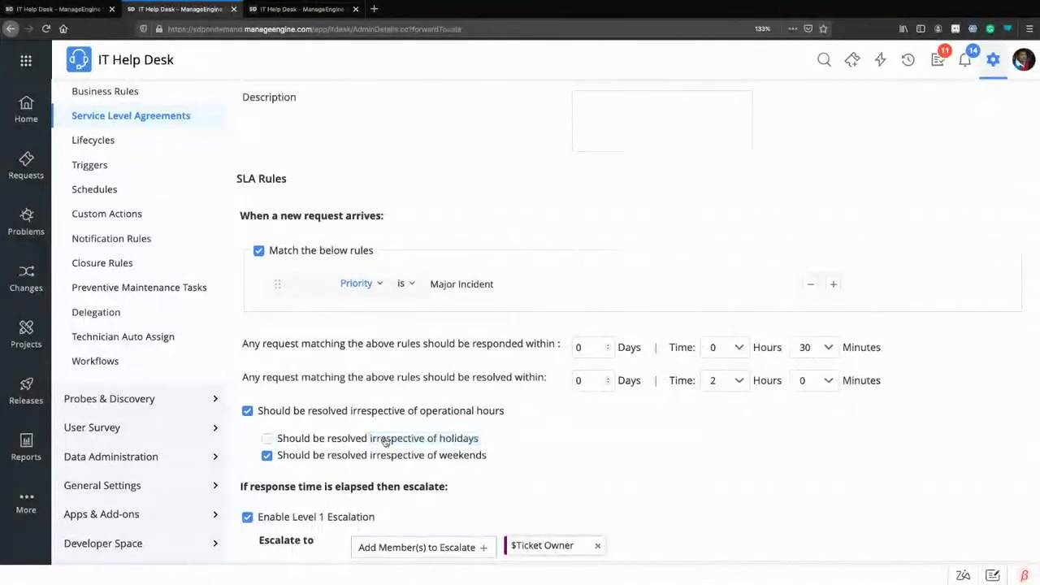
pyautogui.click(363, 440)
# Examine the SLA's Level 1 response escalation, including its recipient, the Escalate Before or After choice and the actions to perform
pyautogui.scroll(-5, 708, 436)
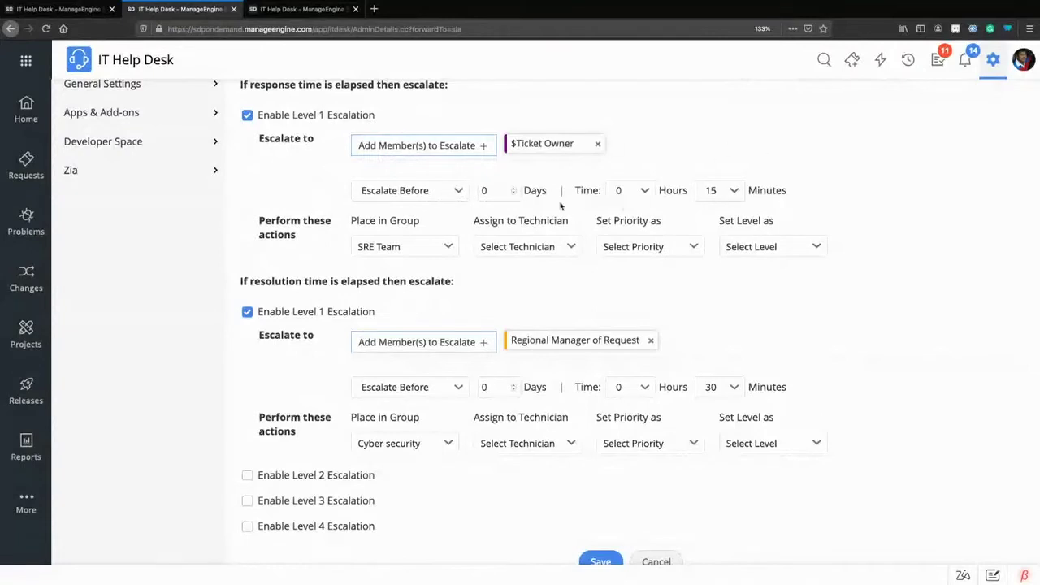
pyautogui.click(446, 190)
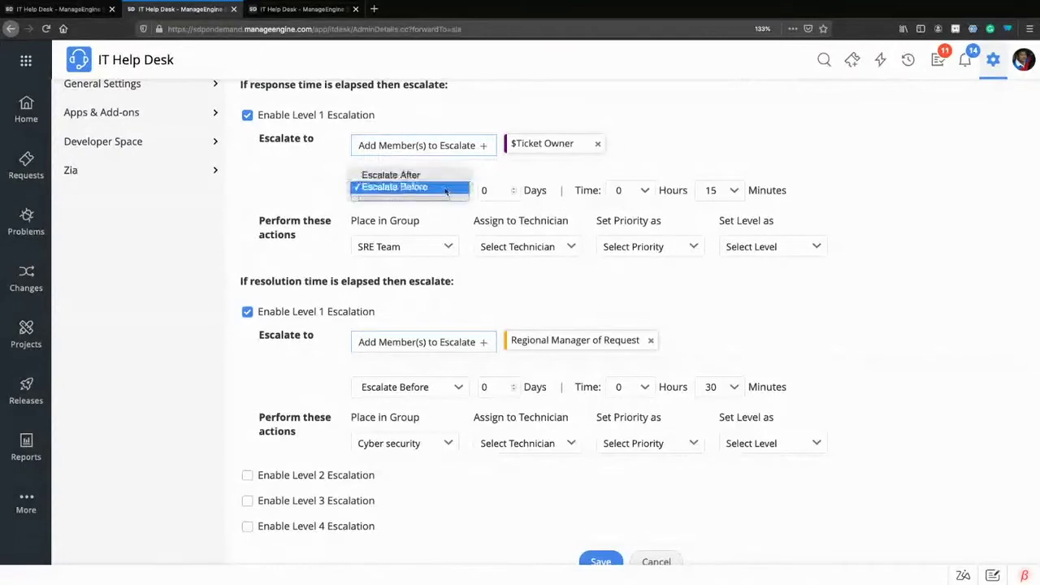
pyautogui.click(249, 201)
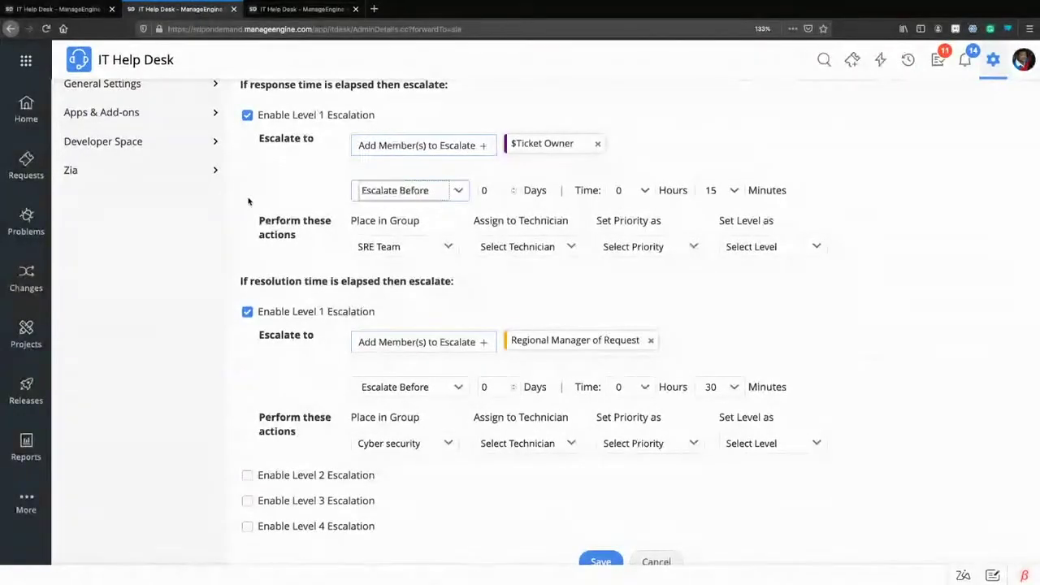
pyautogui.scroll(3, 248, 201)
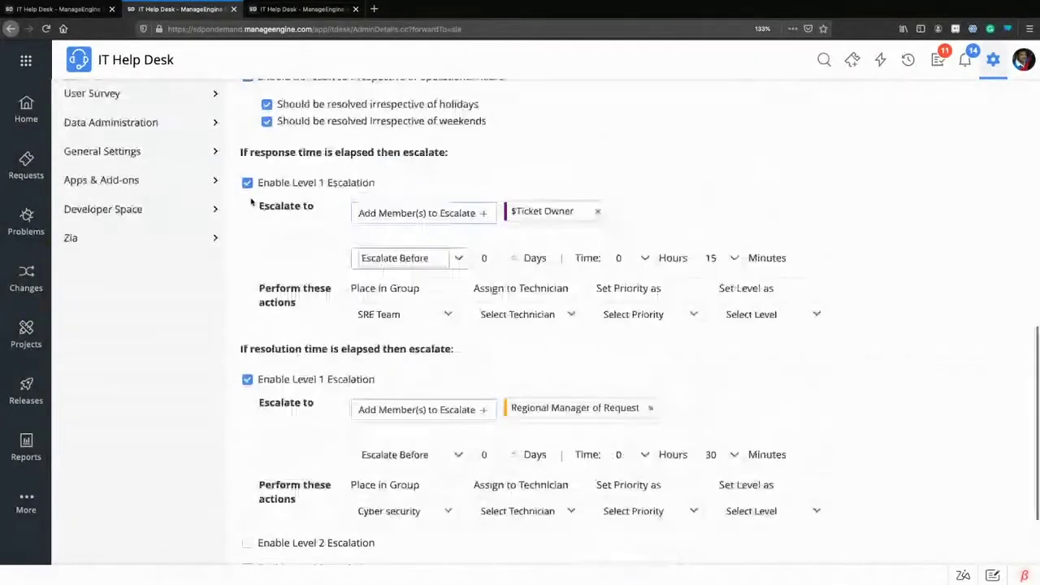
pyautogui.scroll(1, 251, 203)
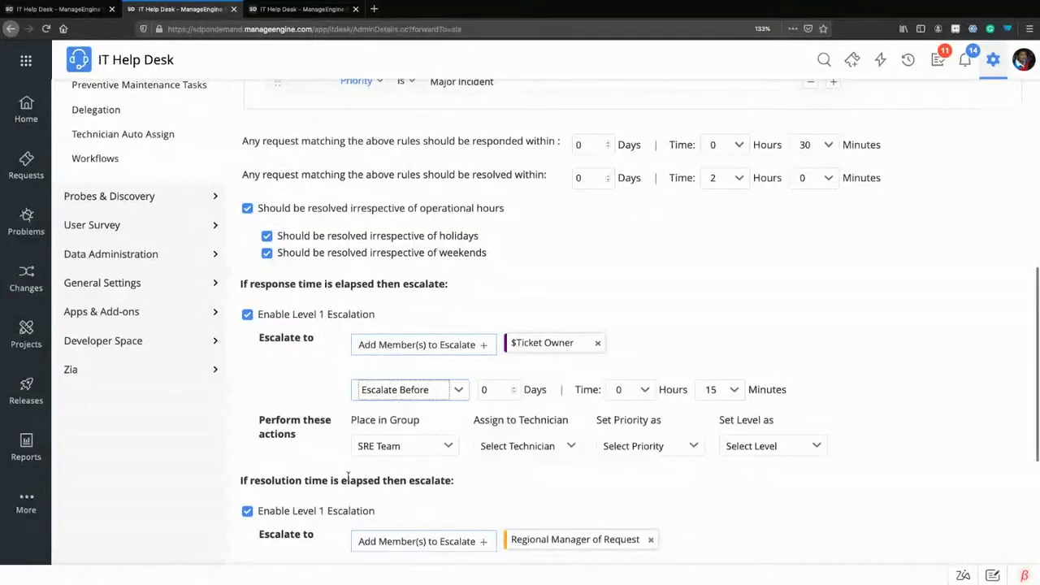
pyautogui.moveTo(299, 439); pyautogui.dragTo(258, 440)
pyautogui.click(260, 442)
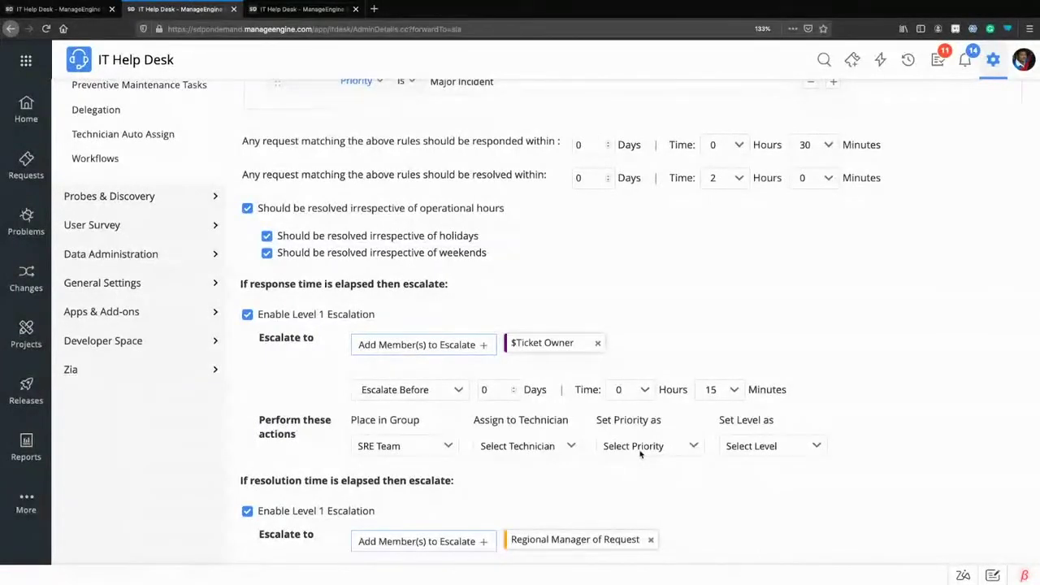
# Examine the SLA's Level 1 resolution escalation settings and the additional escalation levels
pyautogui.scroll(-5, 638, 455)
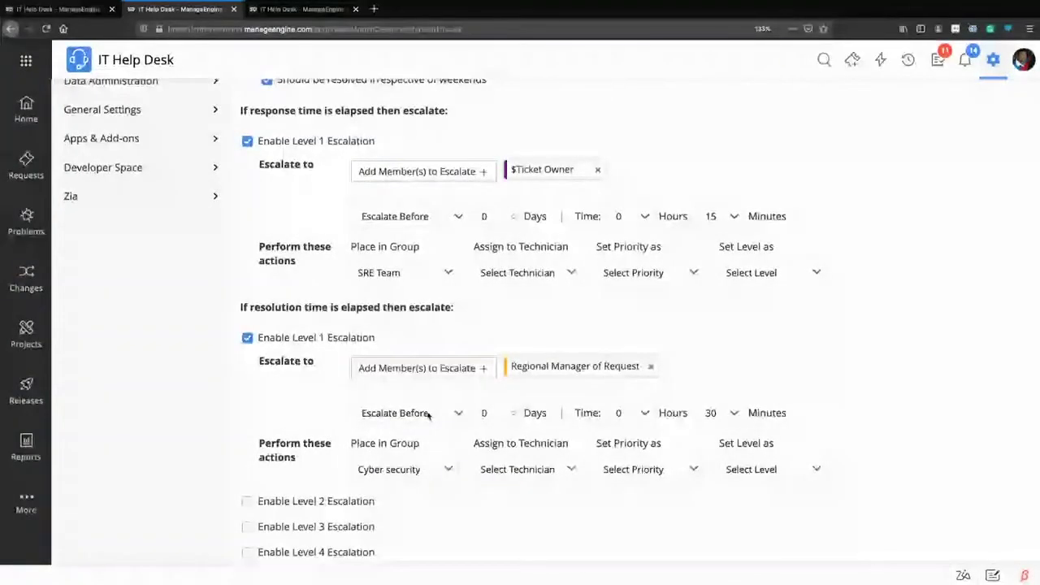
pyautogui.scroll(-1, 428, 414)
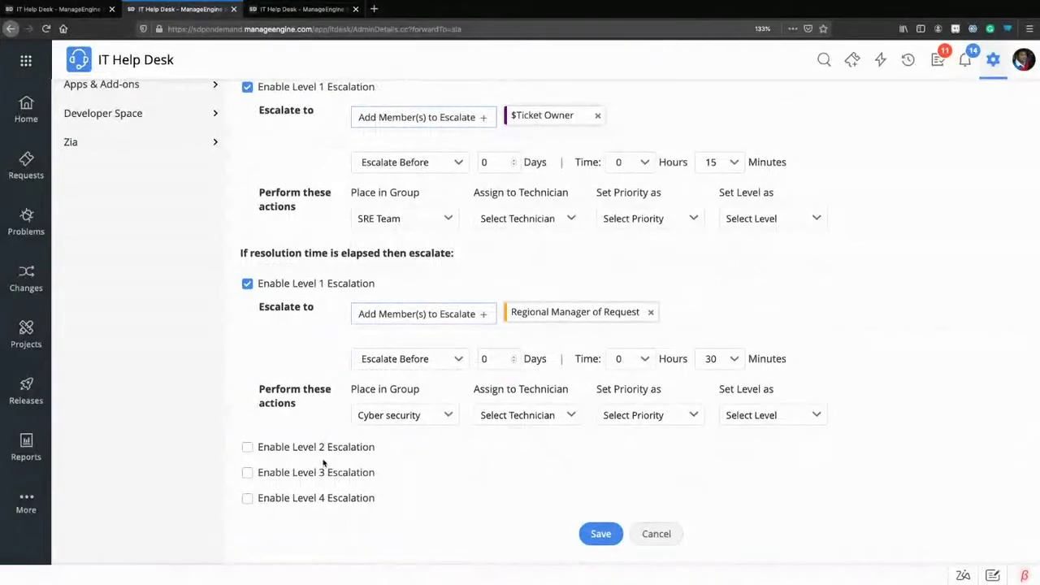
pyautogui.scroll(1, 324, 462)
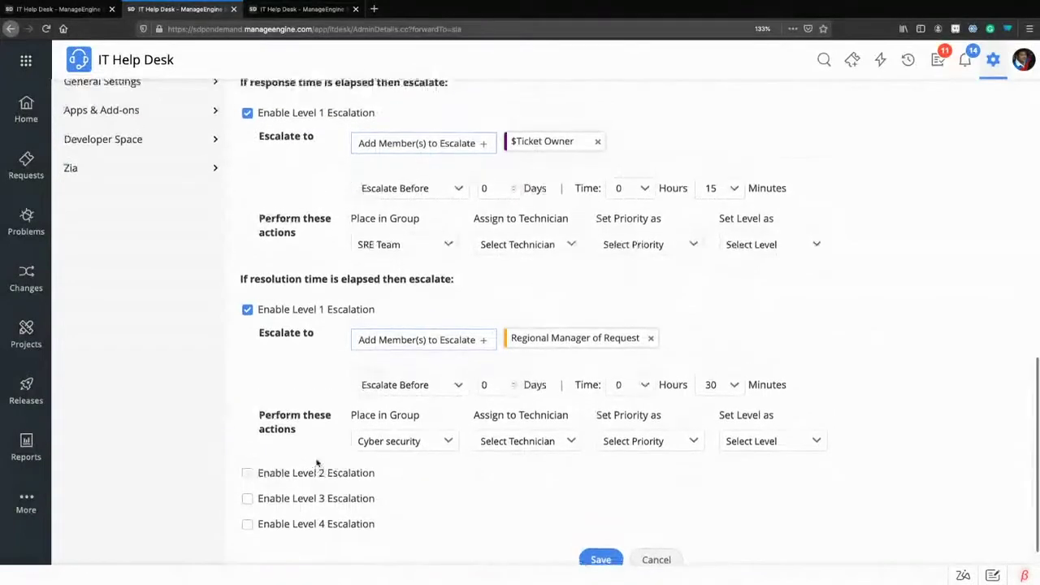
# Start a new Home page announcement titled "Error 502 Bad Gateway issue identified" with the description "We are working on it"
pyautogui.click(69, 9)
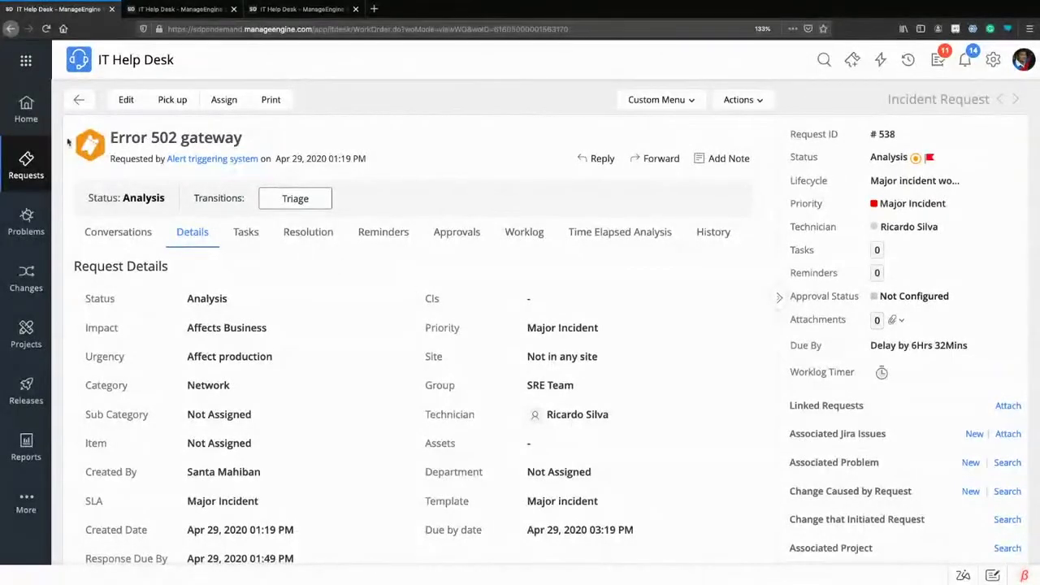
pyautogui.click(30, 116)
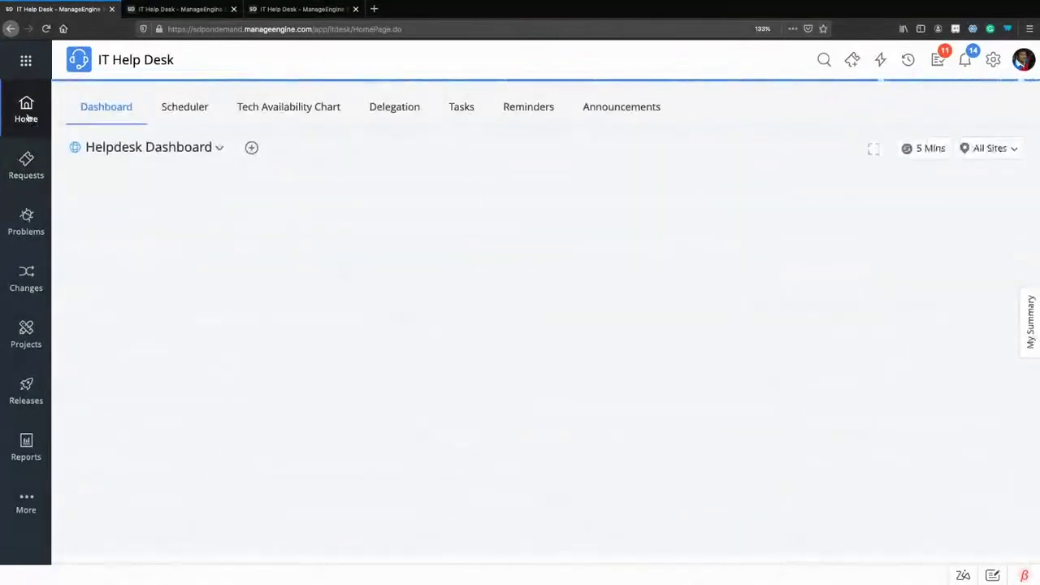
pyautogui.click(634, 109)
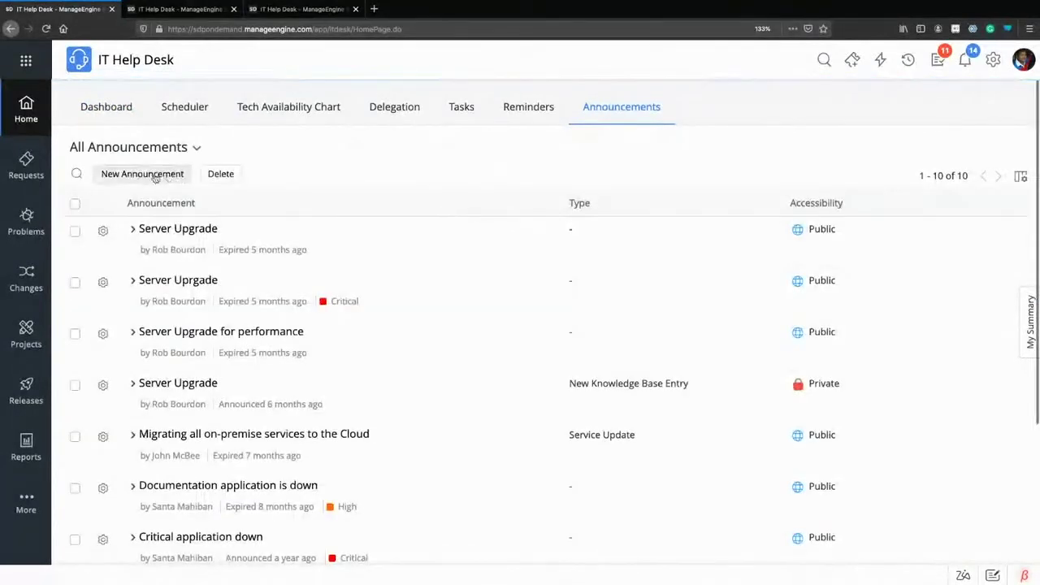
pyautogui.click(155, 175)
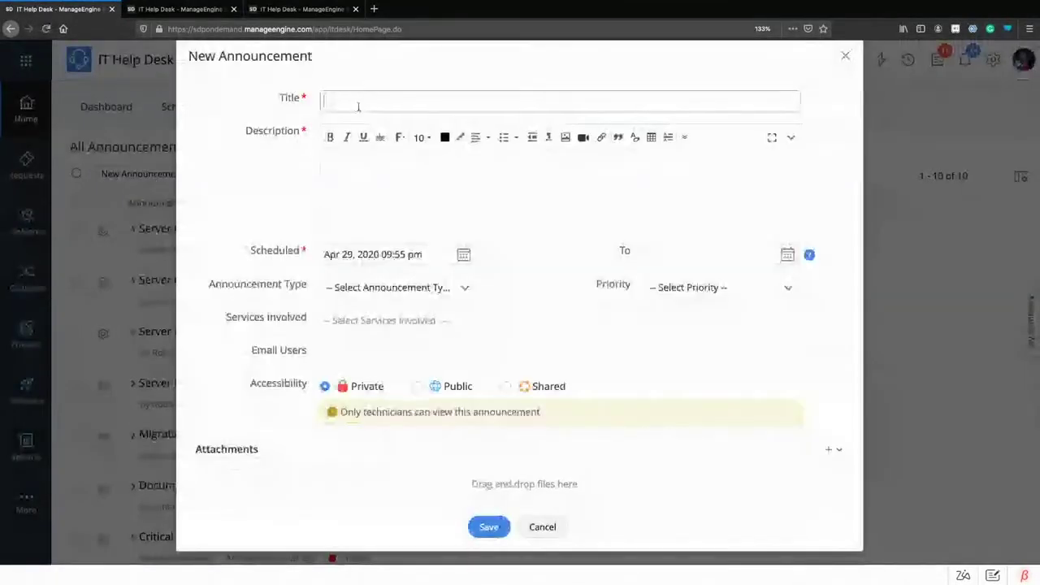
pyautogui.write('Error 502 Bad Gateway')
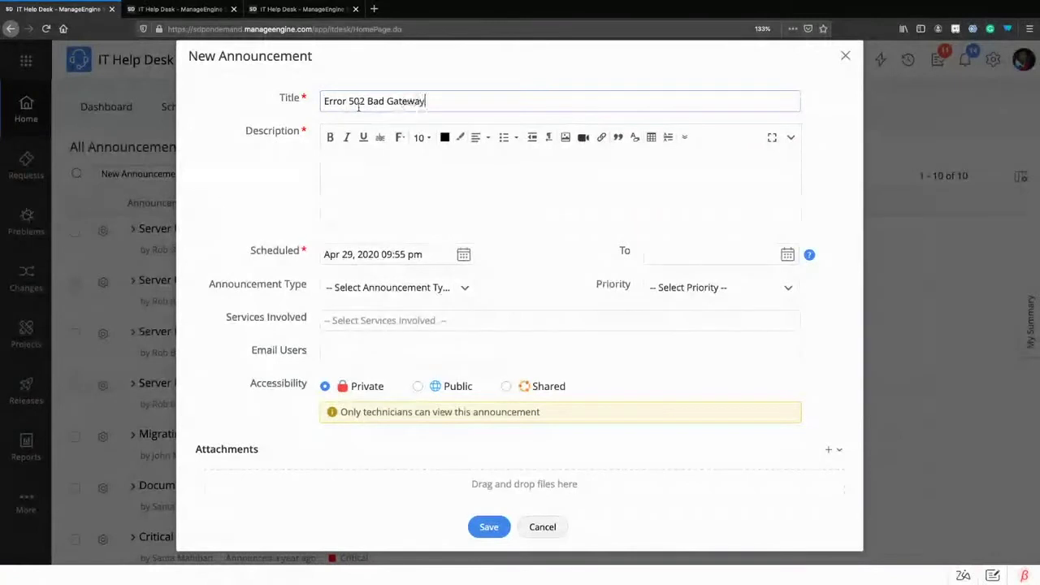
pyautogui.write(' issue identified')
pyautogui.press('Tab')
pyautogui.write('We')
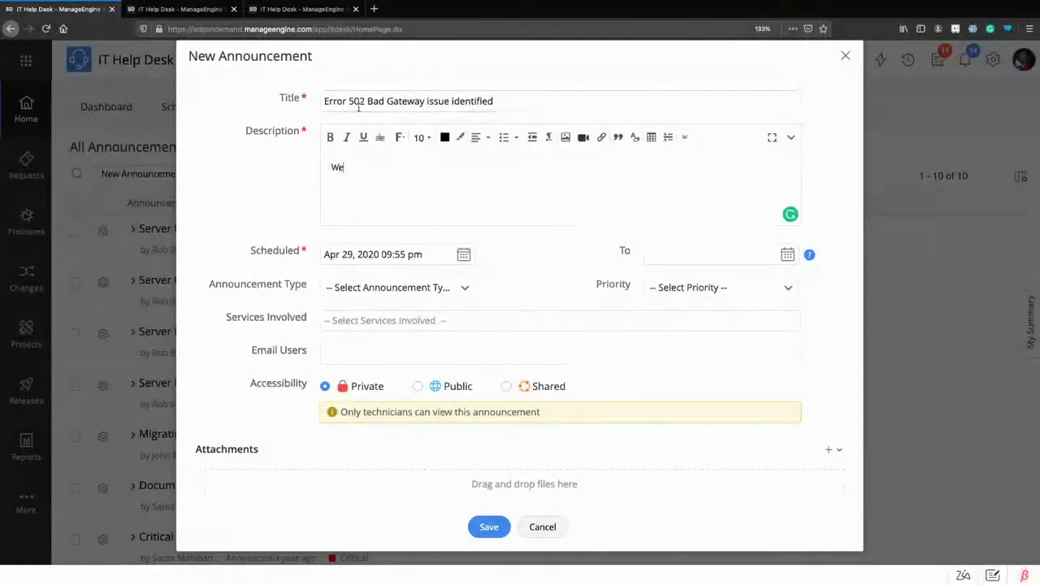
pyautogui.write(' are working on it')
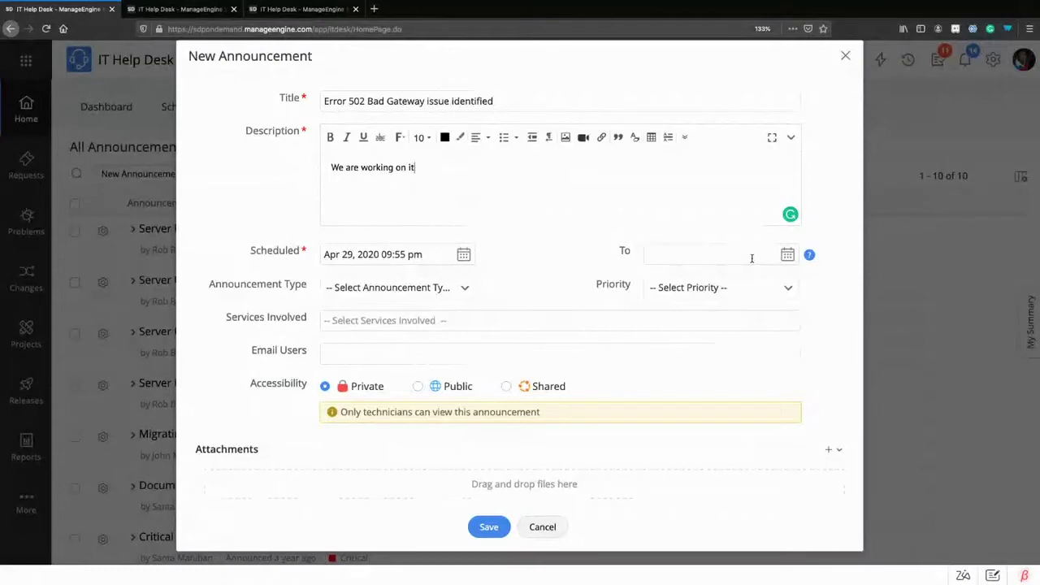
# Set the announcement type to Service Down and its priority to Major Incident
pyautogui.click(418, 288)
pyautogui.click(395, 445)
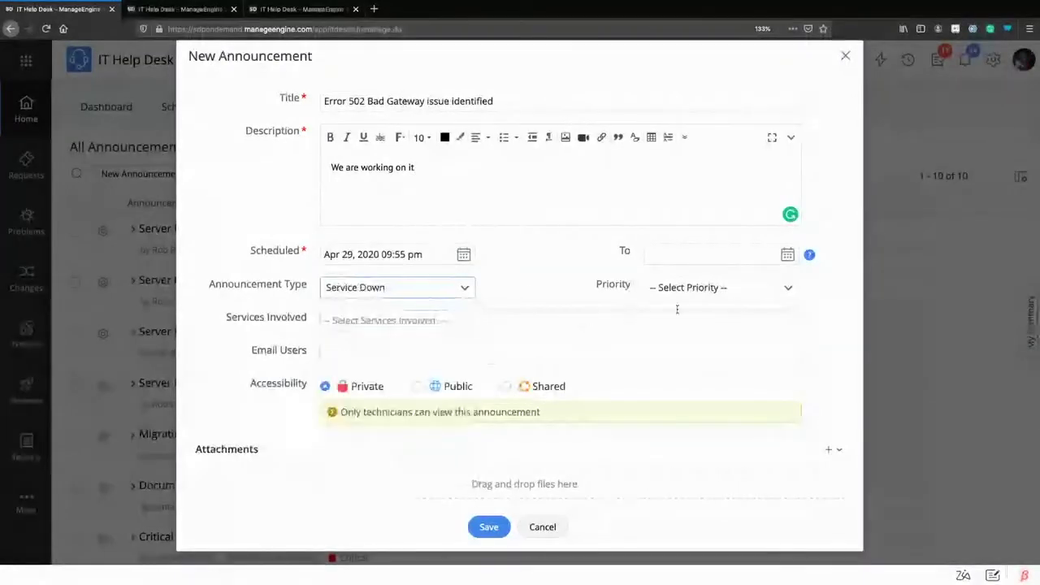
pyautogui.click(715, 287)
pyautogui.click(695, 443)
pyautogui.click(548, 297)
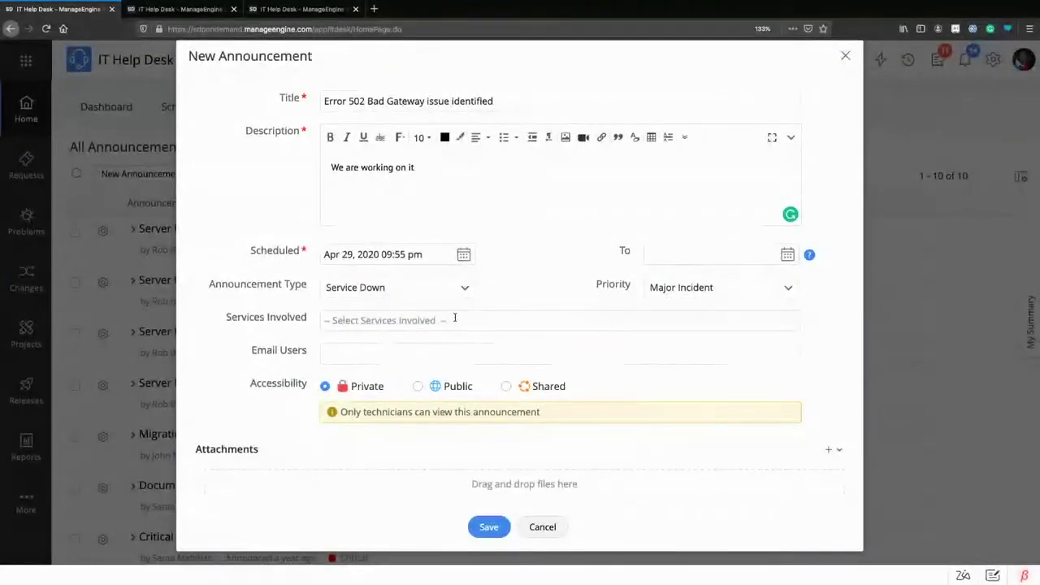
# Try limiting the announcement to Shared accessibility for the Managers user group
pyautogui.click(421, 351)
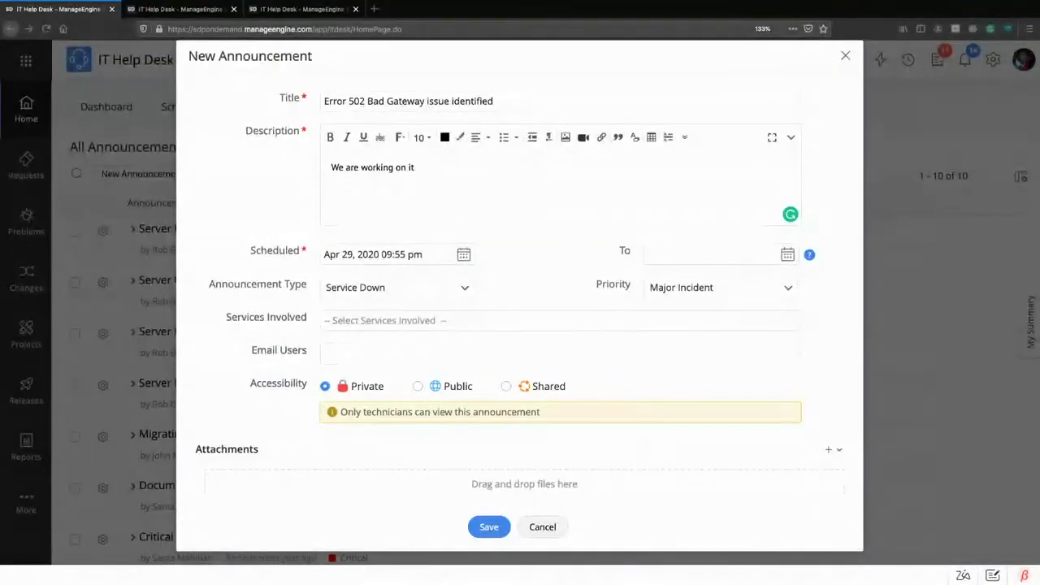
pyautogui.click(397, 362)
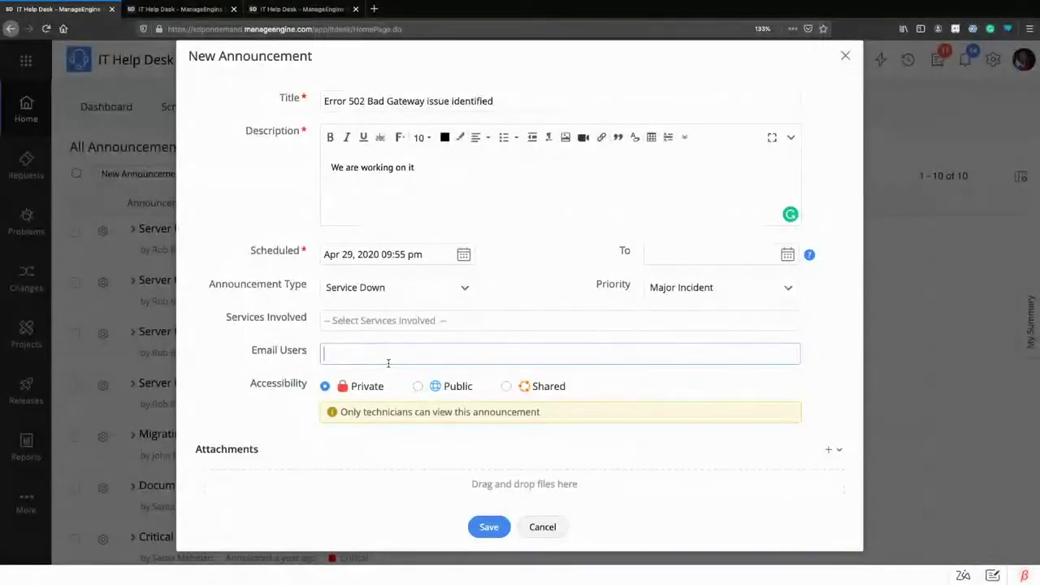
pyautogui.click(309, 379)
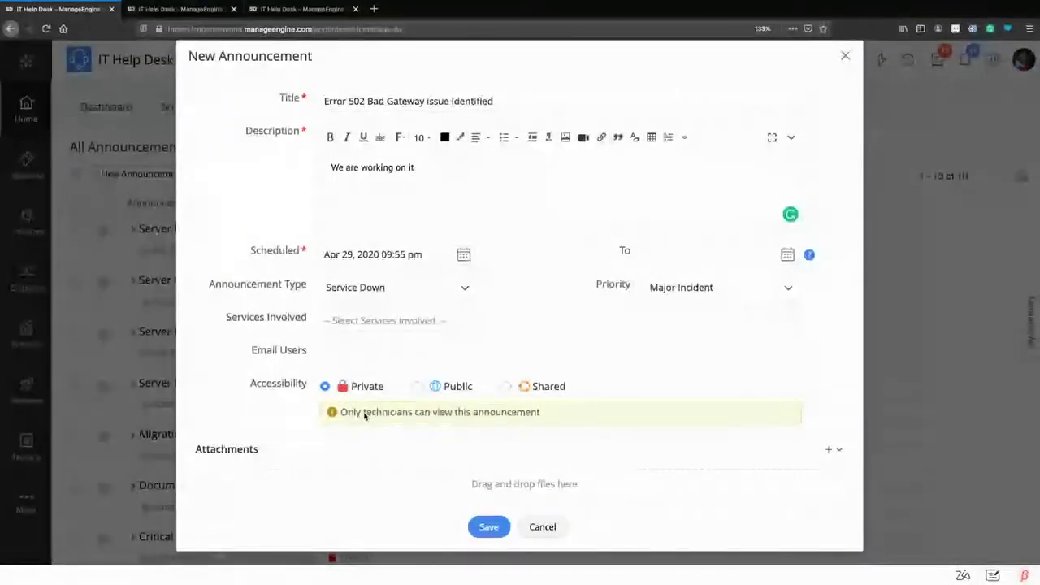
pyautogui.click(543, 386)
pyautogui.click(551, 414)
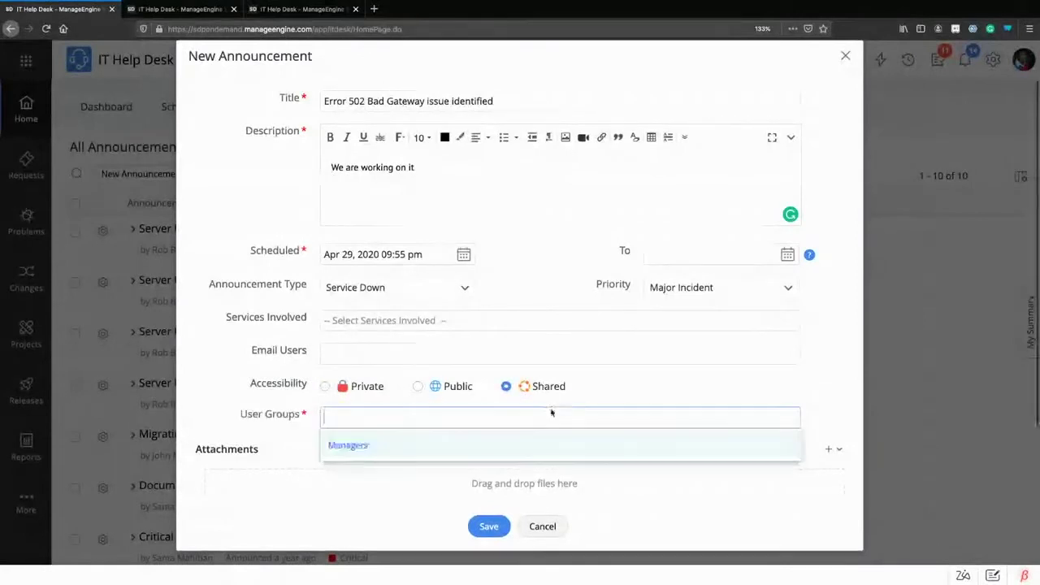
pyautogui.click(448, 443)
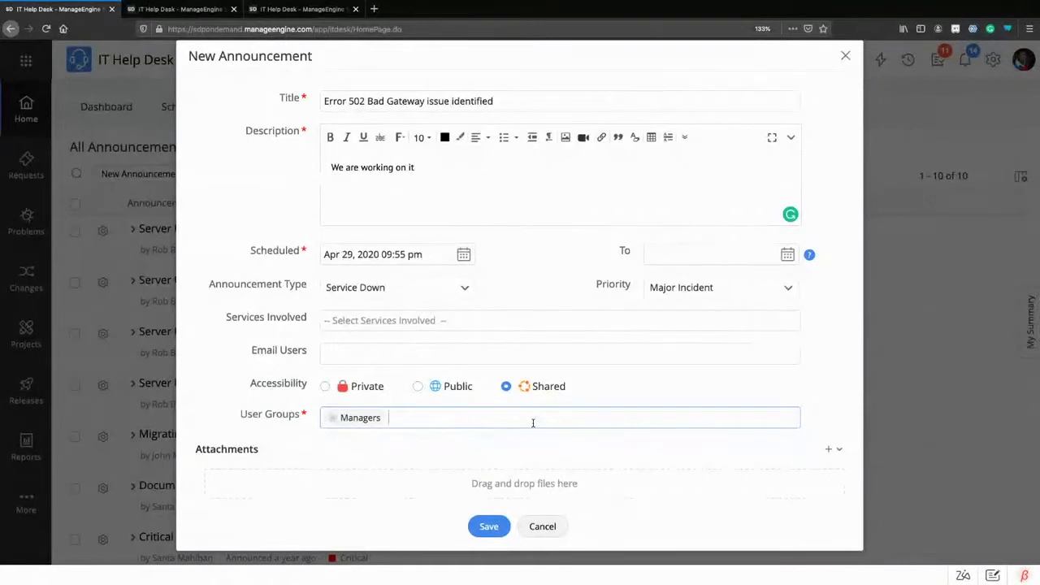
# Set the announcement's accessibility to Public and save it
pyautogui.click(448, 391)
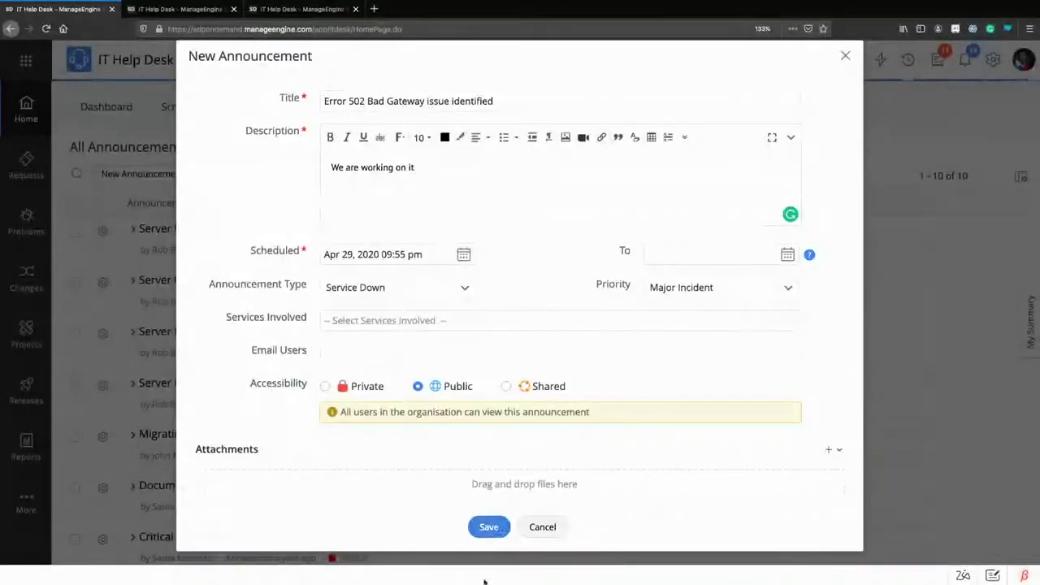
pyautogui.click(490, 529)
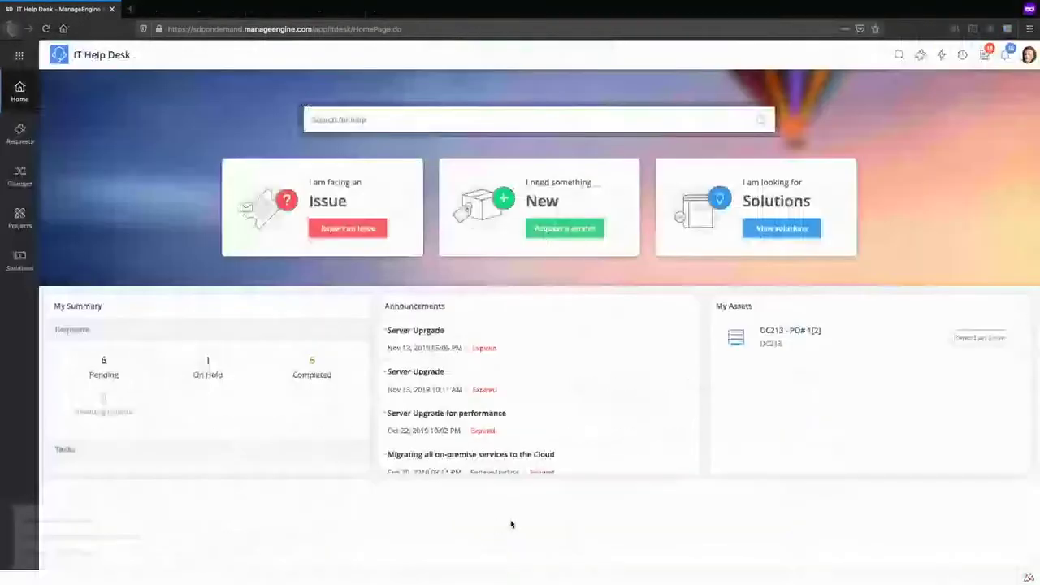
# Refresh the requester's portal home page, read the Error 502 Bad Gateway announcement in full, and close it
pyautogui.moveTo(23, 520); pyautogui.dragTo(90, 529)
pyautogui.press('super+r')
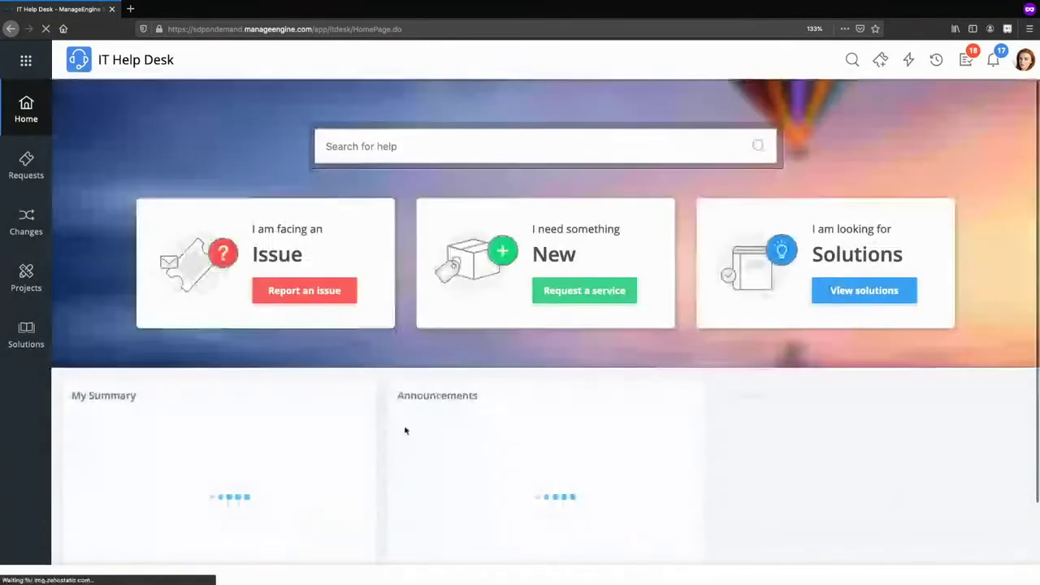
pyautogui.scroll(-1, 520, 453)
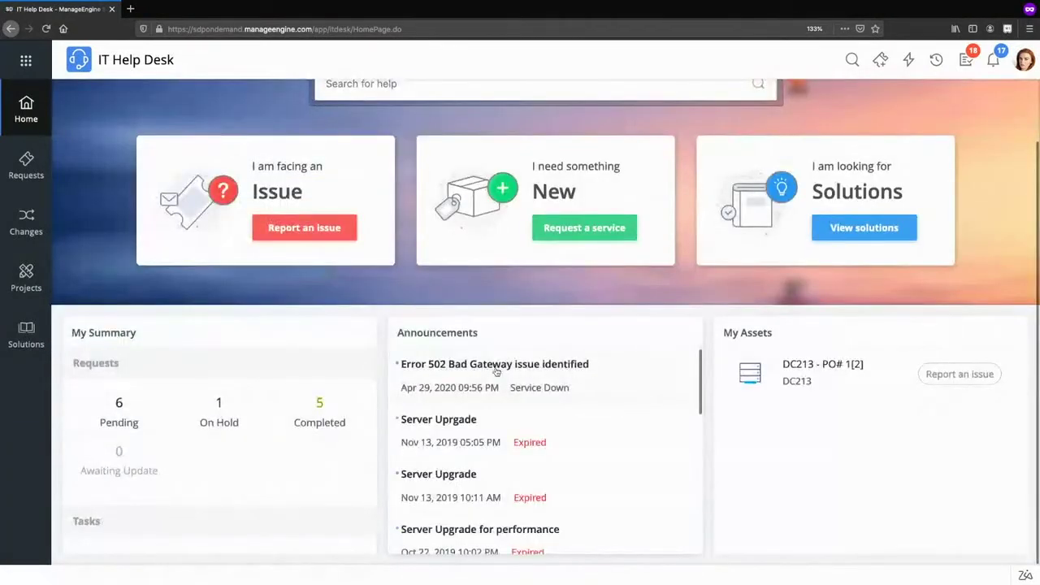
pyautogui.click(482, 365)
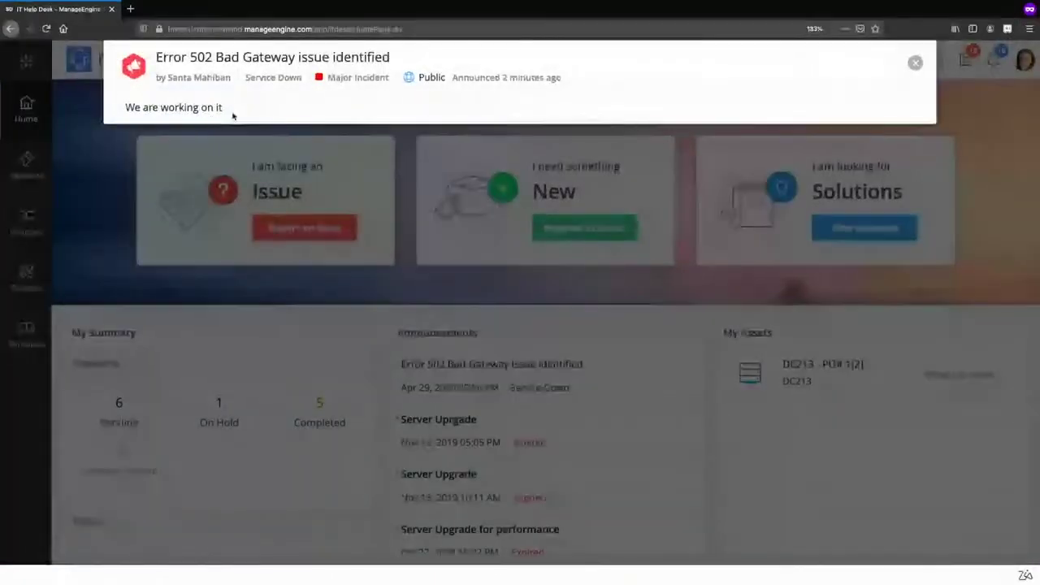
pyautogui.click(916, 65)
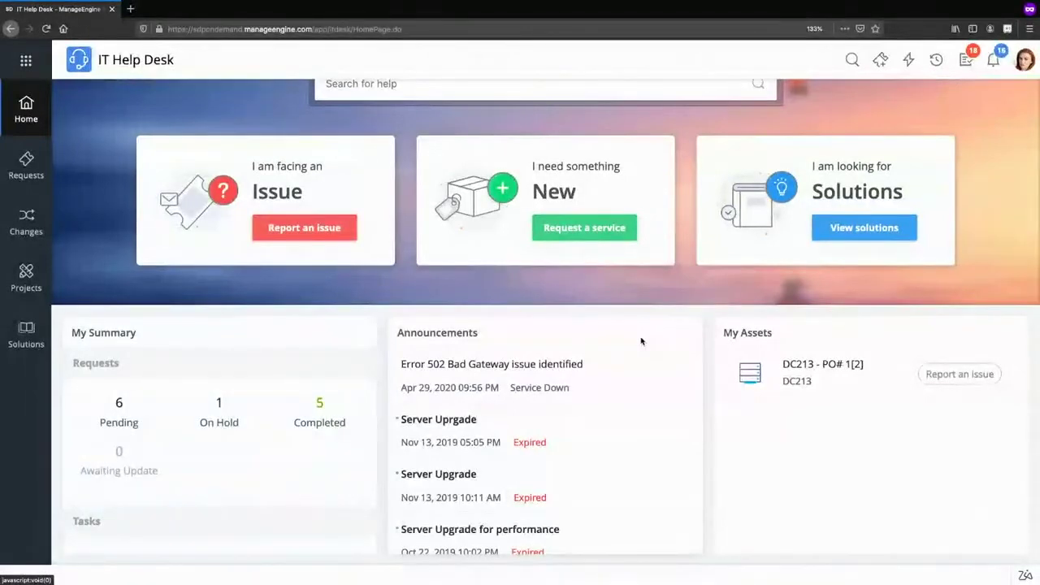
# Report a new issue from the requester portal using the Default Request template, with the subject "Outage : please help"
pyautogui.scroll(1, 407, 301)
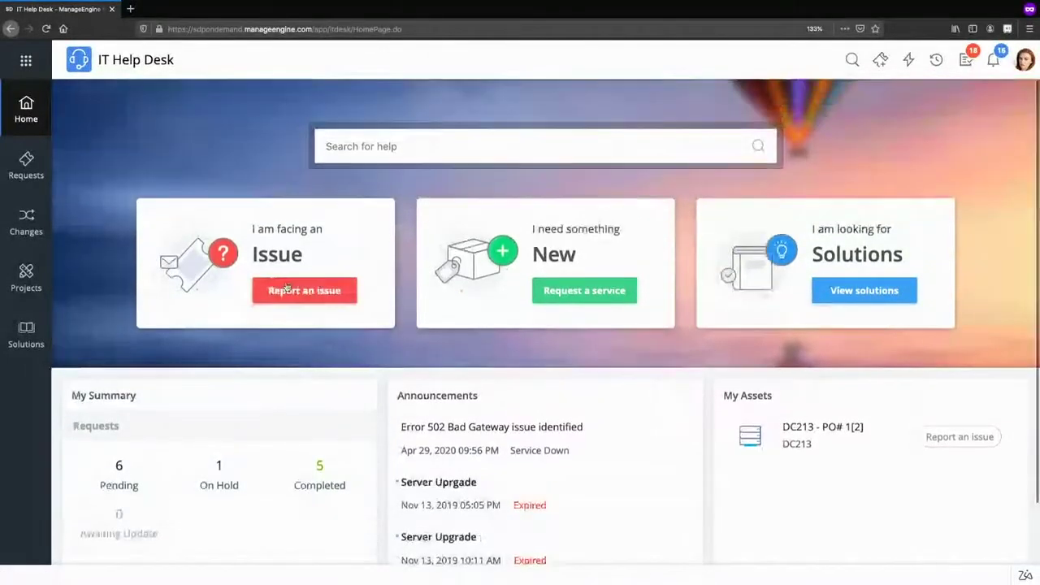
pyautogui.click(287, 287)
pyautogui.click(127, 320)
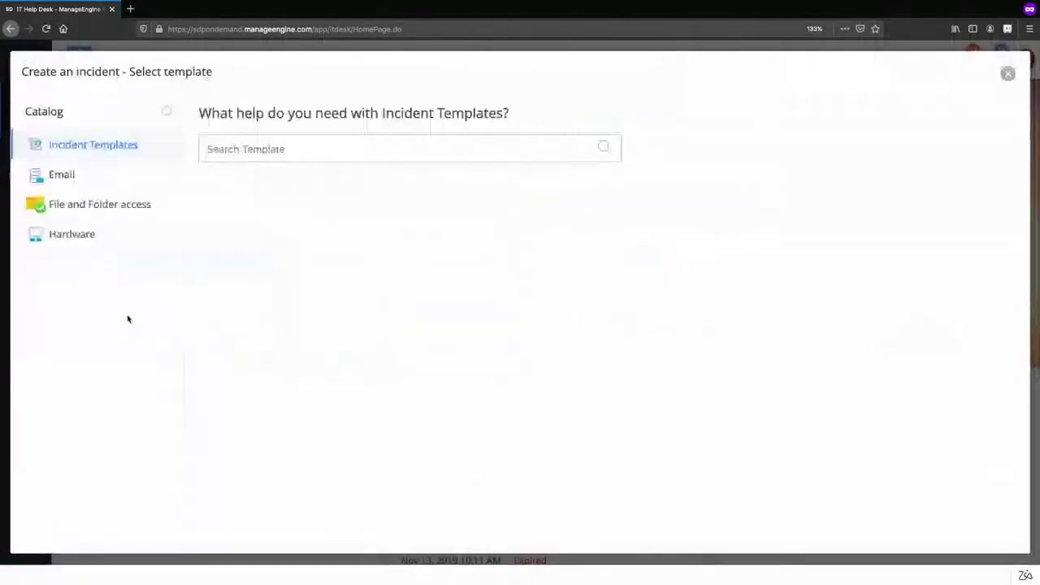
pyautogui.click(296, 207)
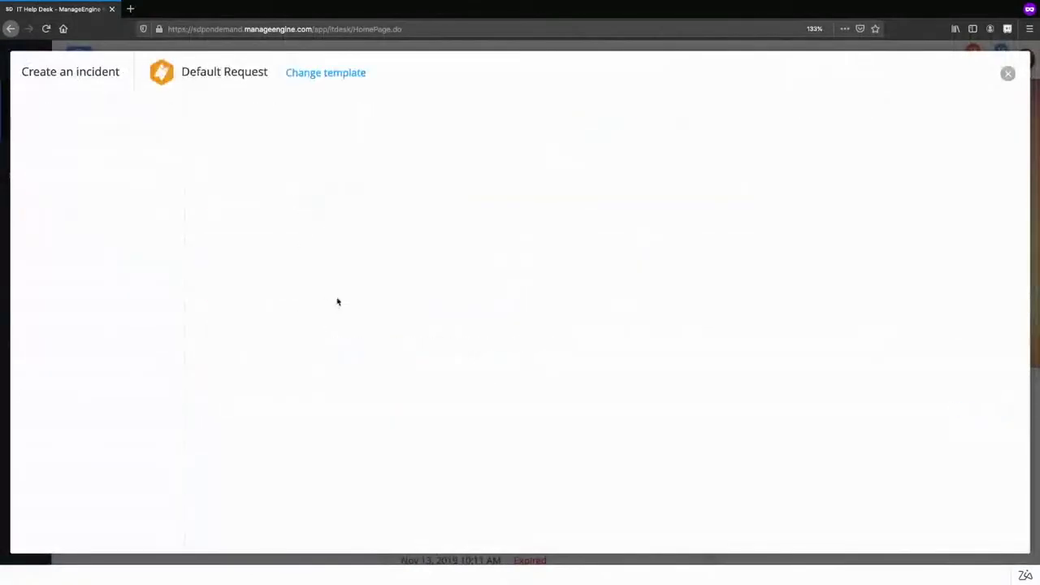
pyautogui.click(245, 355)
pyautogui.write('Outage')
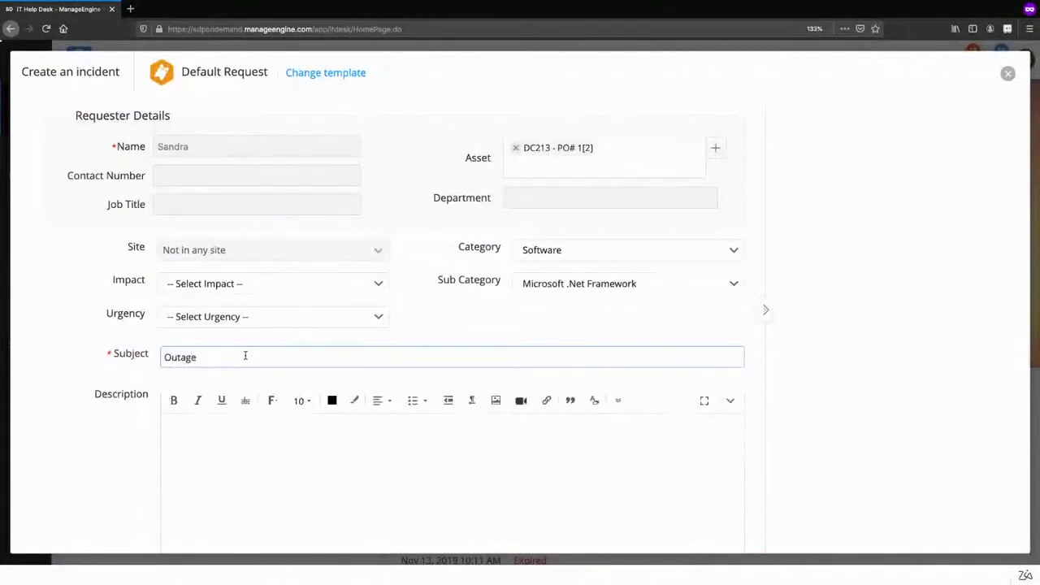
pyautogui.write(' : please he')
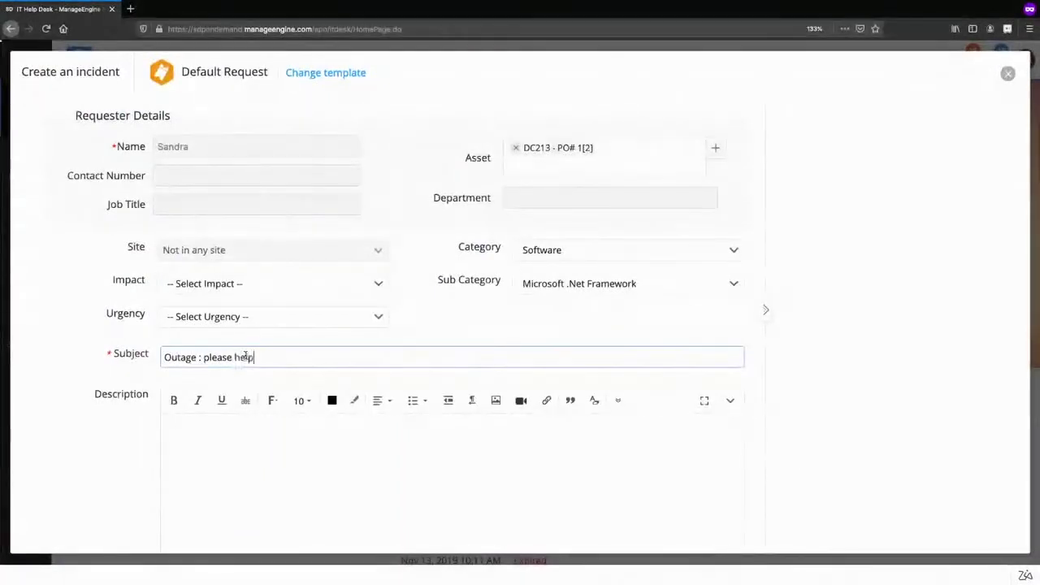
pyautogui.write('lp')
# Copy the incident's subject into its description and try to submit the request
pyautogui.scroll(-3, 311, 352)
pyautogui.hotkey('ctrl', 'a')
pyautogui.hotkey('ctrl', 'c')
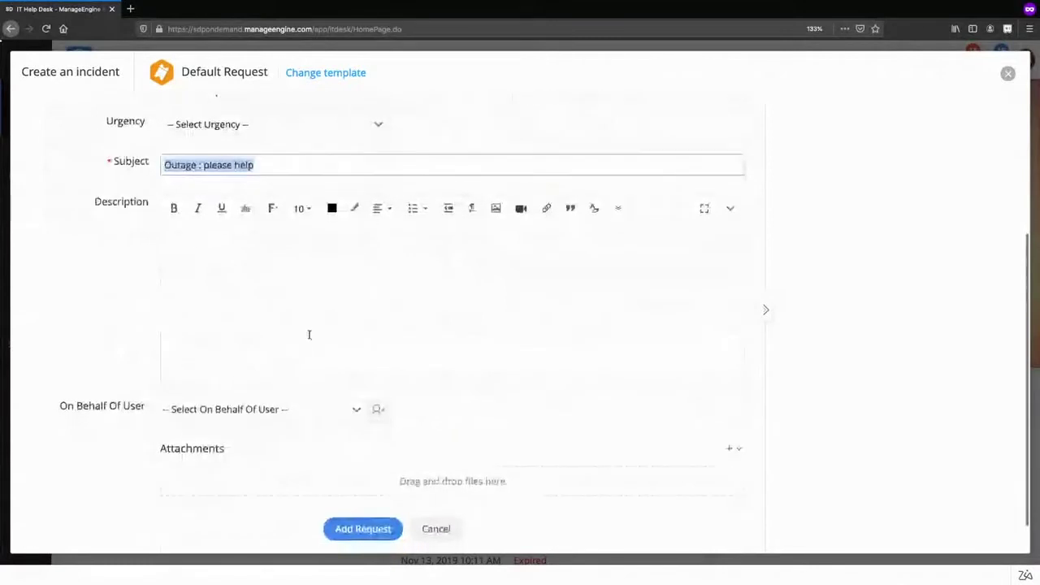
pyautogui.click(309, 334)
pyautogui.hotkey('ctrl', 'v')
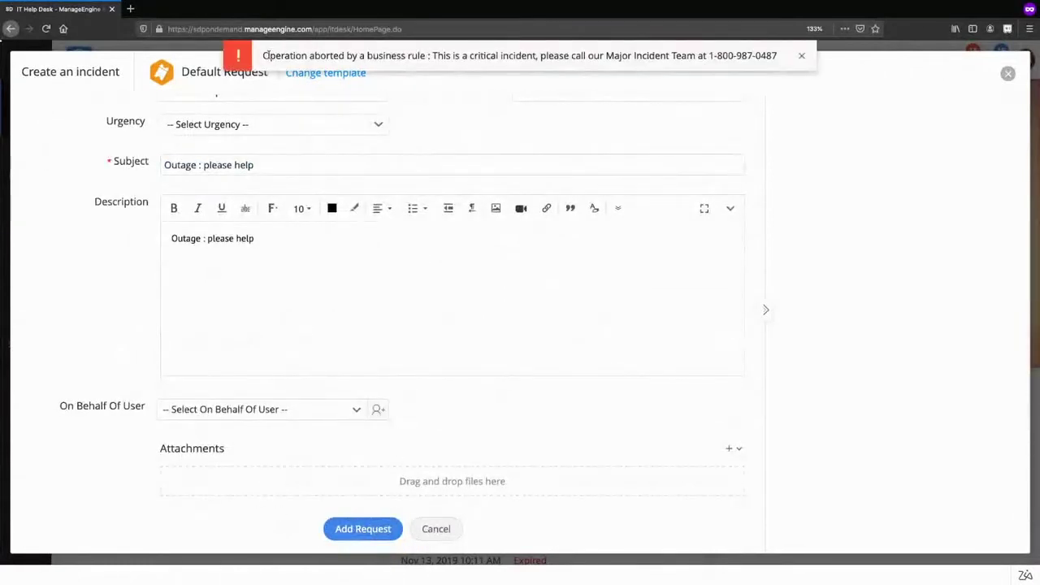
# Read through the business rule message displayed over the incident form
pyautogui.moveTo(264, 55); pyautogui.dragTo(476, 57)
pyautogui.click(394, 61)
pyautogui.moveTo(264, 55); pyautogui.dragTo(778, 56)
pyautogui.click(302, 56)
pyautogui.click(576, 57)
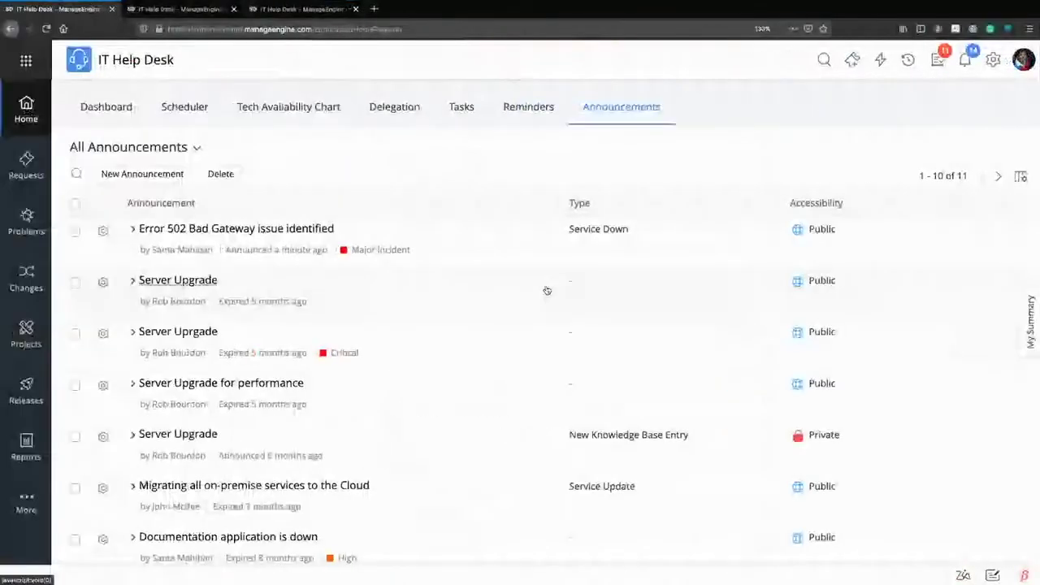
# Return to the technician's Setup pages and open the System Down incident business rule for editing
pyautogui.click(179, 9)
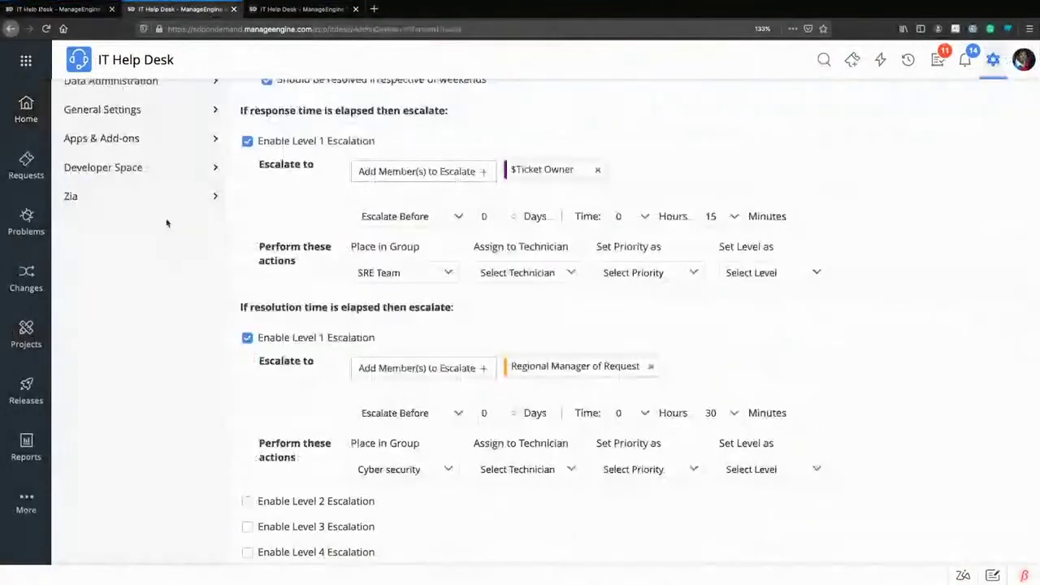
pyautogui.scroll(3, 167, 223)
pyautogui.scroll(9, 156, 229)
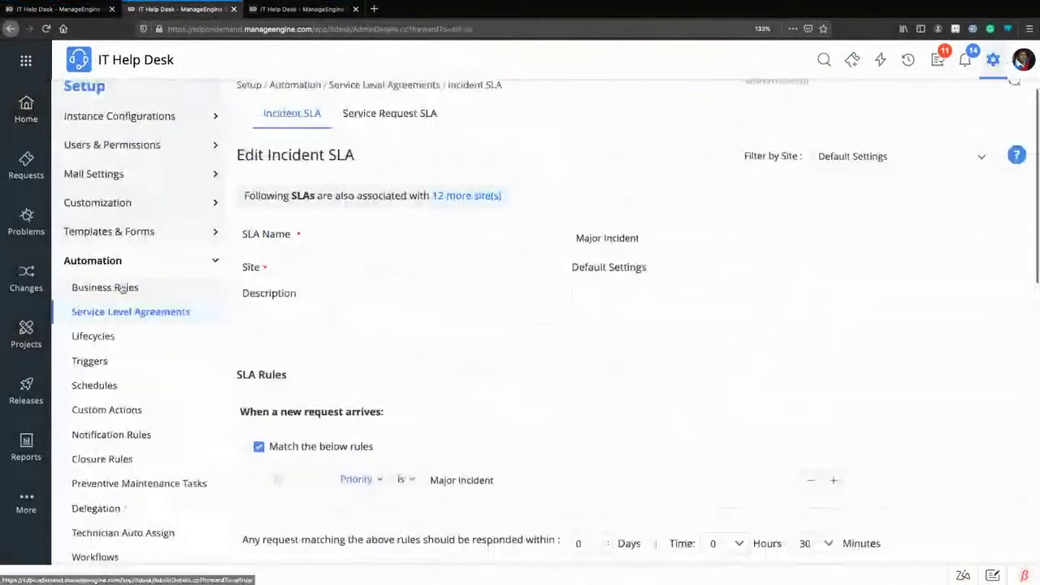
pyautogui.click(105, 287)
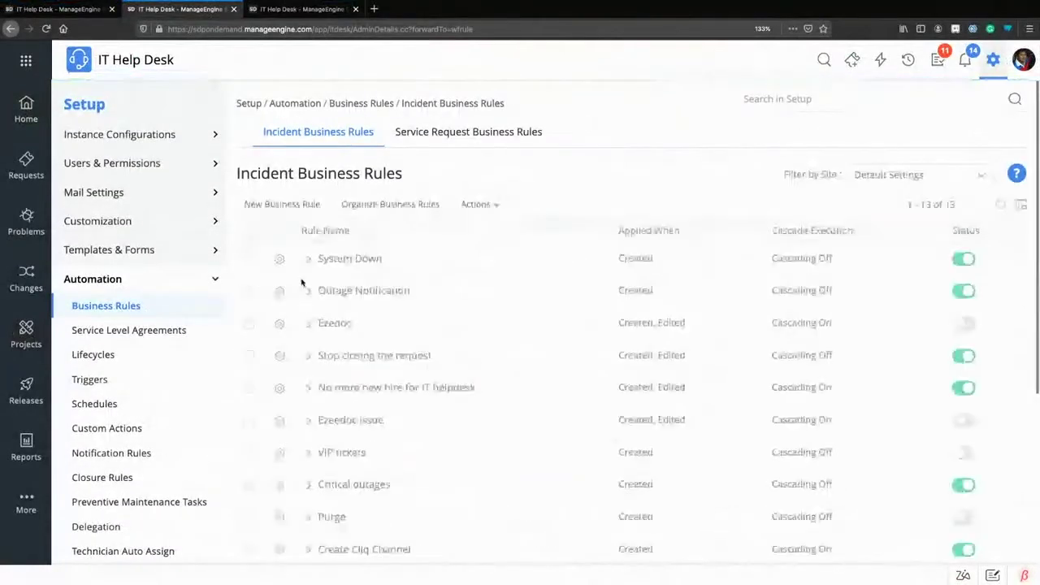
pyautogui.click(280, 297)
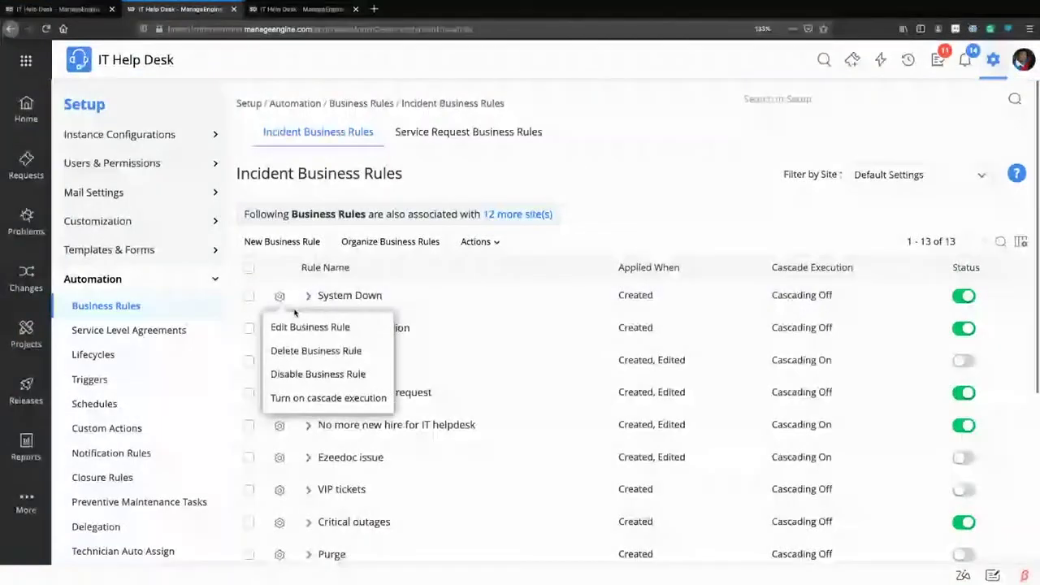
pyautogui.click(325, 326)
# Examine the System Down rule's subject and requester conditions, abort action and message, then leave the rule without saving
pyautogui.scroll(-2, 448, 438)
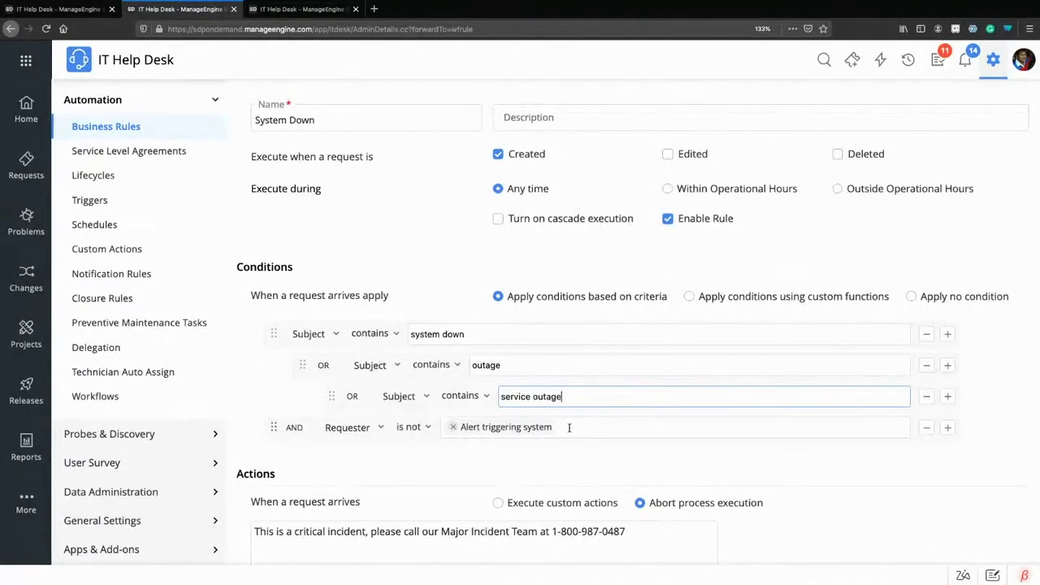
pyautogui.scroll(-2, 476, 499)
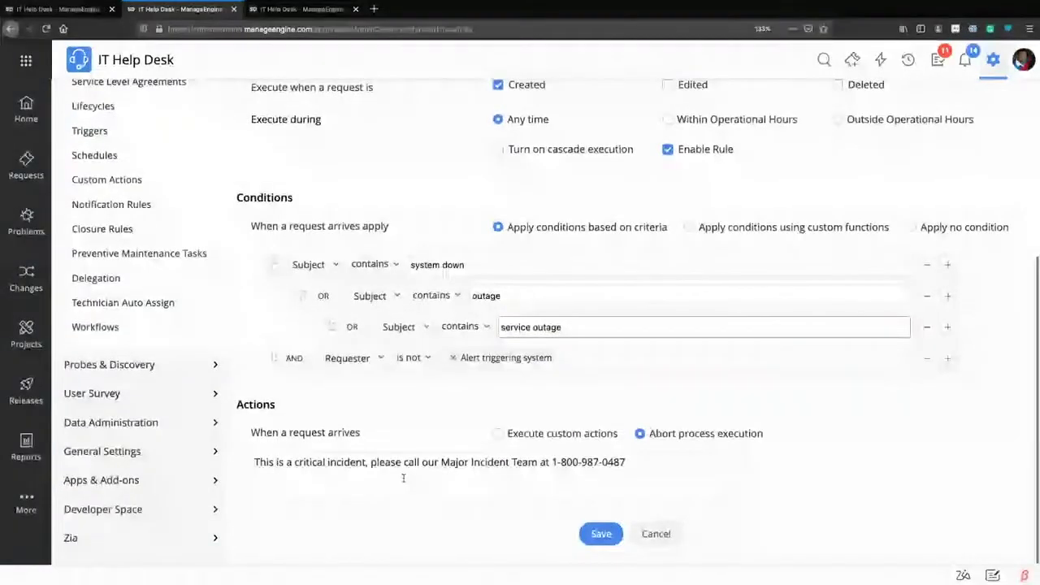
pyautogui.doubleClick(404, 438)
pyautogui.click(404, 439)
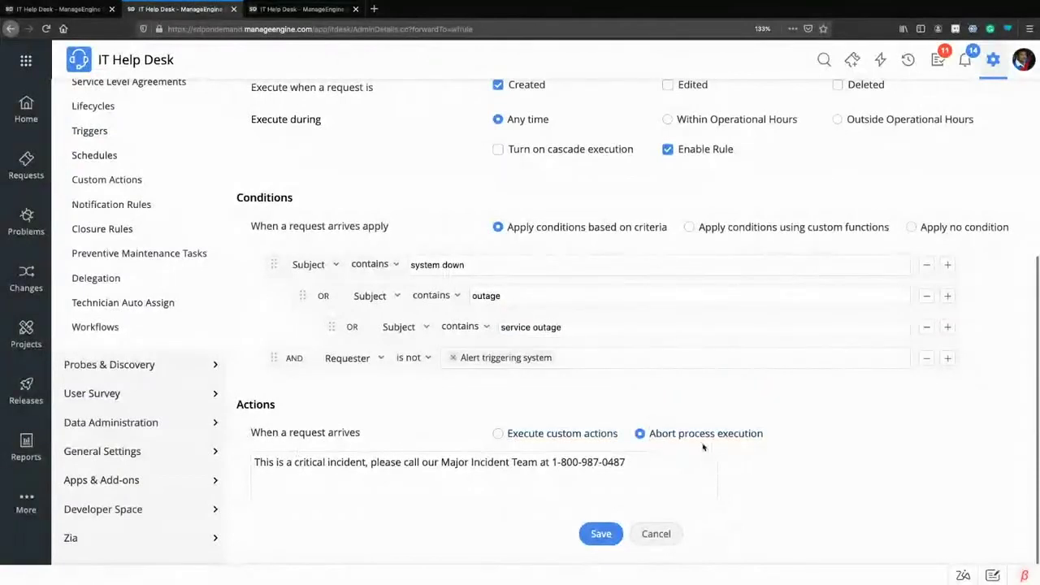
pyautogui.click(376, 434)
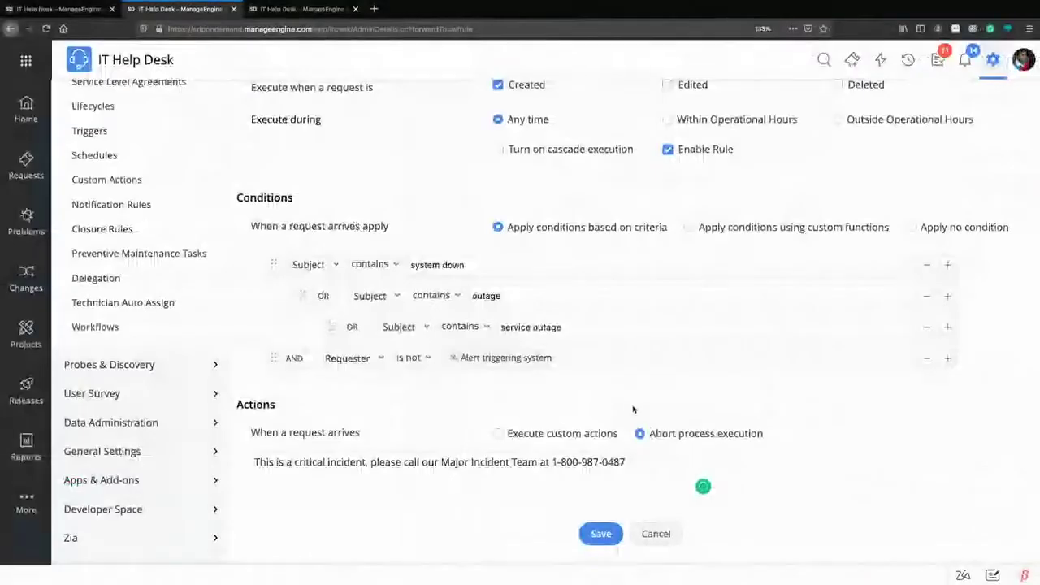
pyautogui.moveTo(642, 463); pyautogui.dragTo(255, 456)
pyautogui.click(450, 430)
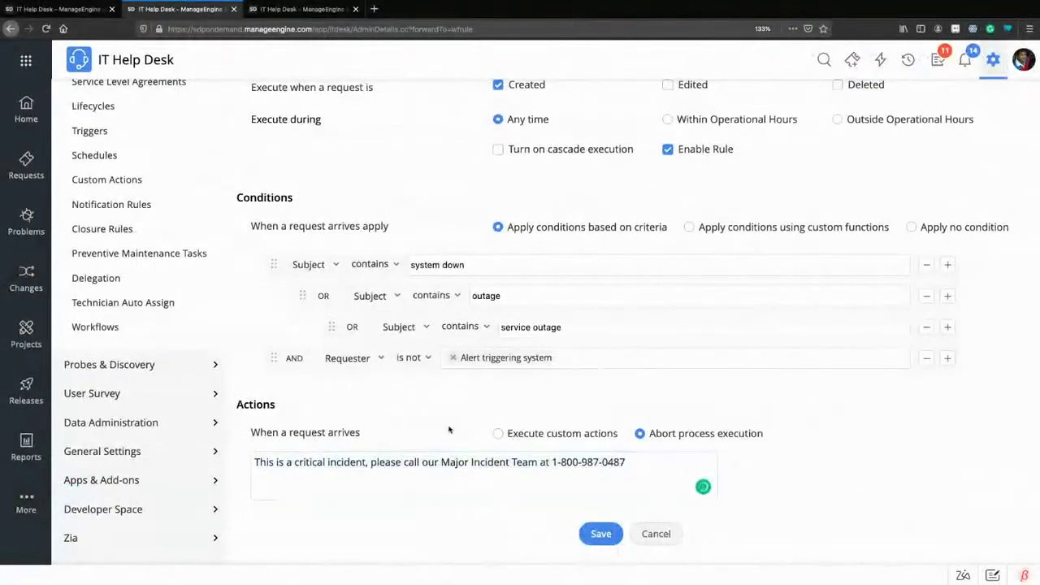
pyautogui.click(656, 534)
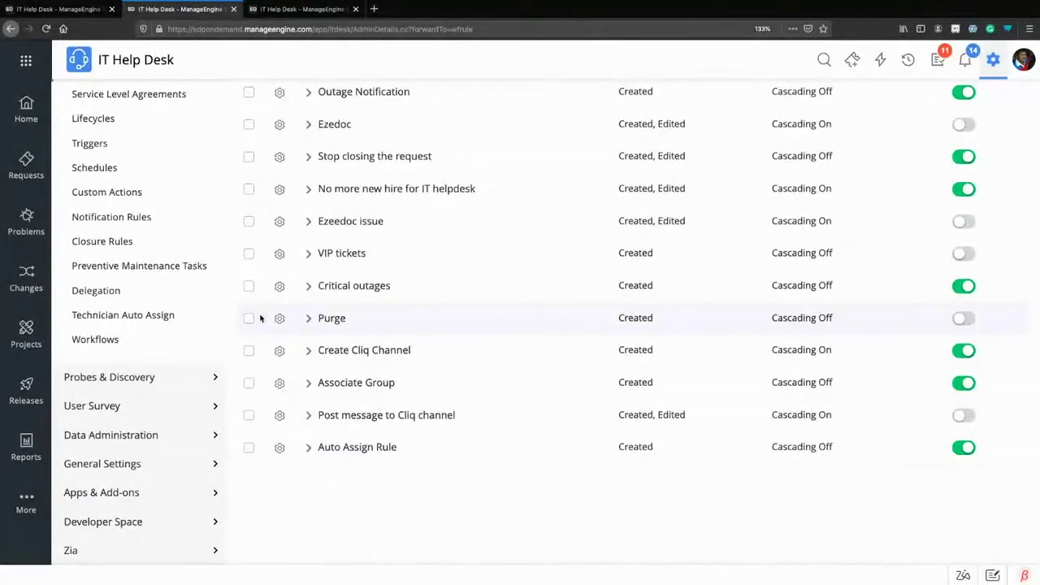
pyautogui.hotkey('ctrl', 'Left')
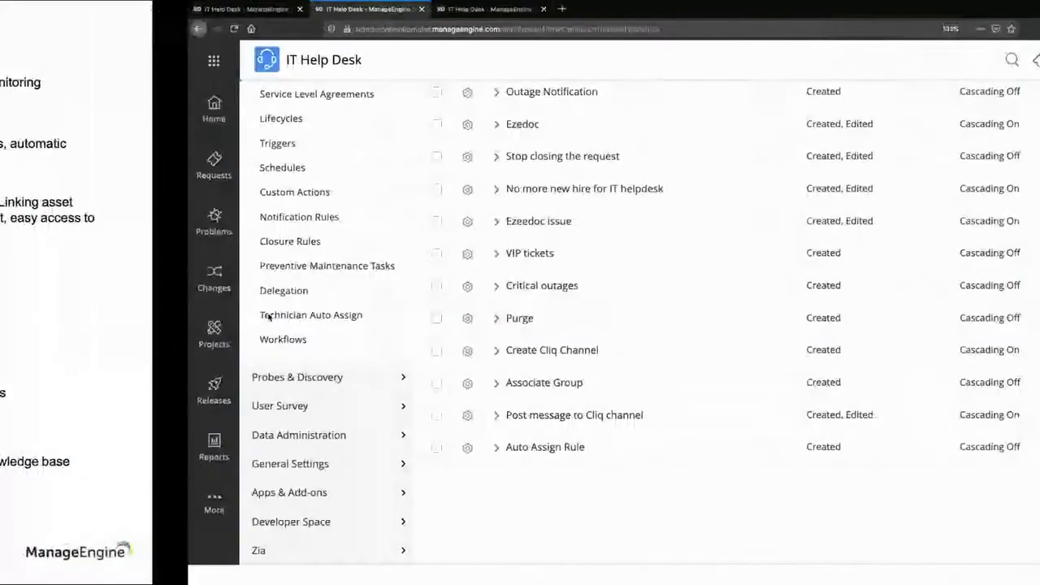
pyautogui.hotkey('ctrl', 'Right')
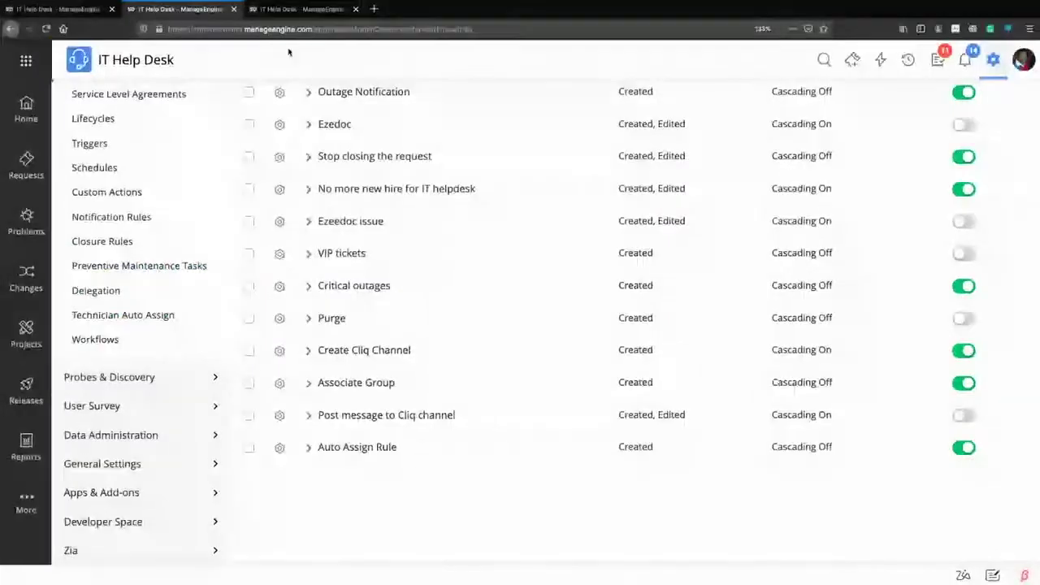
# Select requests 538 and 539 in the requests list and review the merge dialog without merging them
pyautogui.hotkey('ctrl', 'shift', 'Tab')
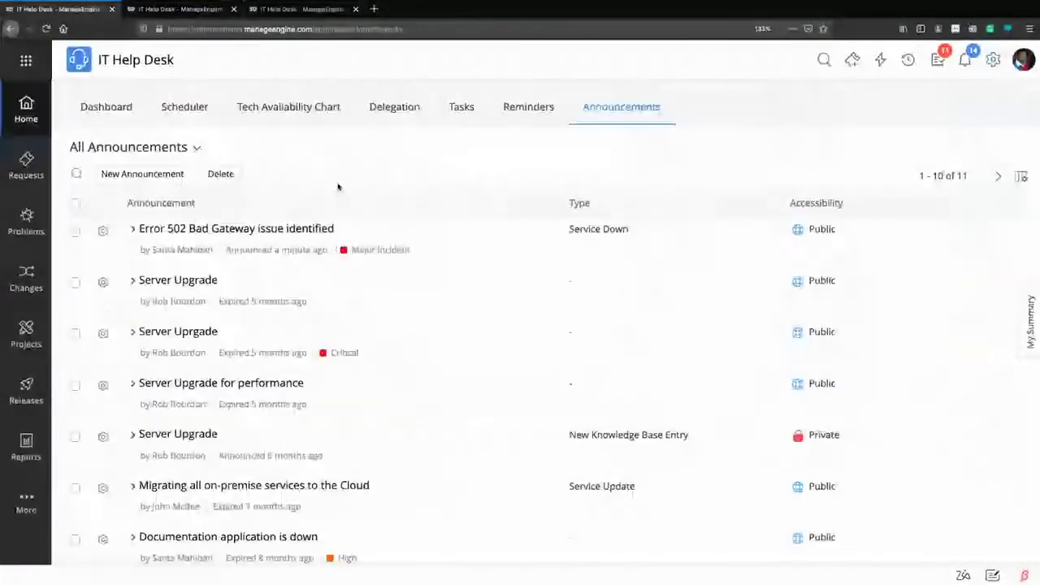
pyautogui.click(26, 170)
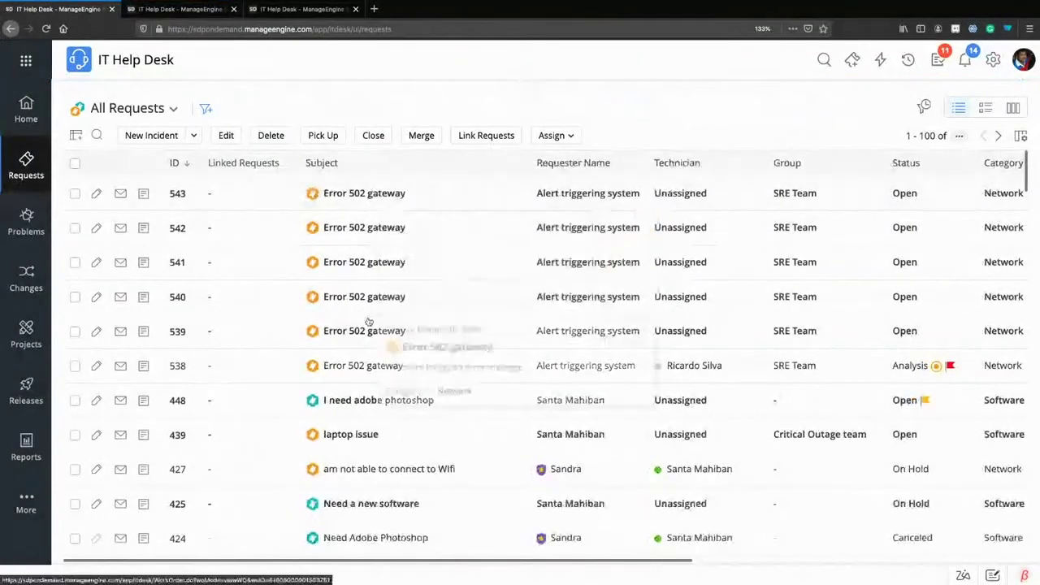
pyautogui.moveTo(363, 363)
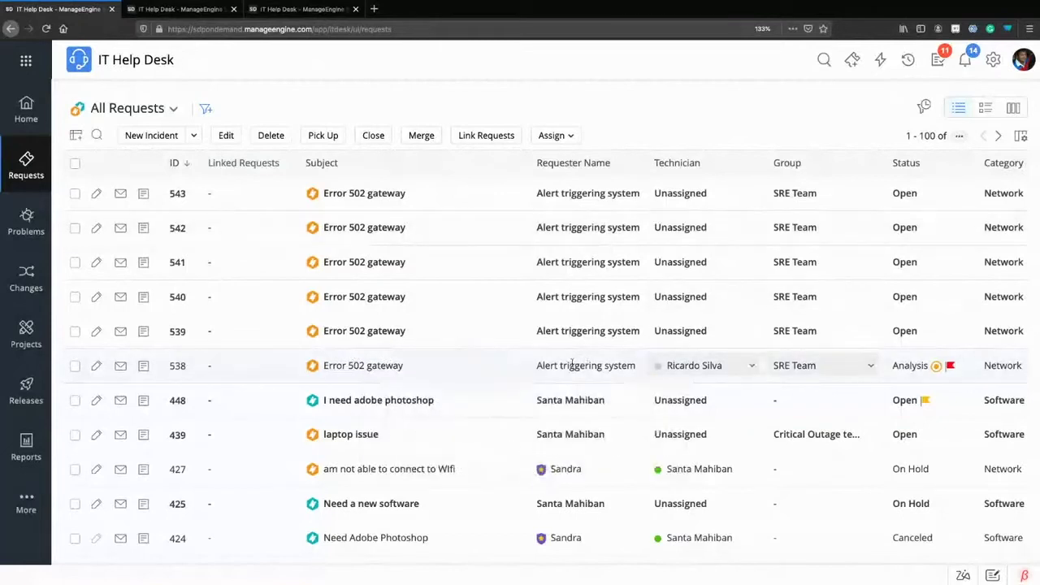
pyautogui.click(75, 366)
pyautogui.click(75, 332)
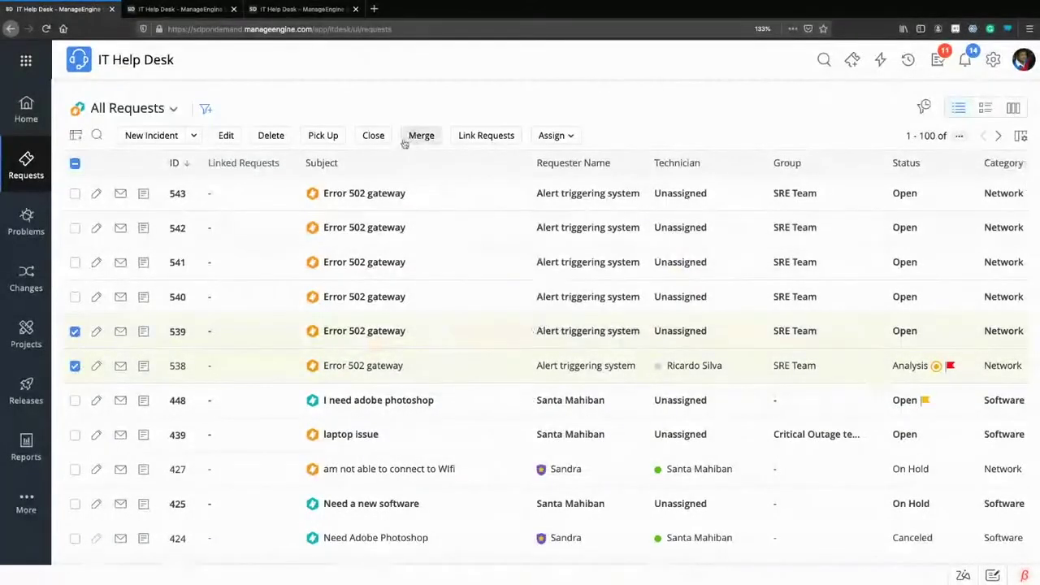
pyautogui.click(429, 136)
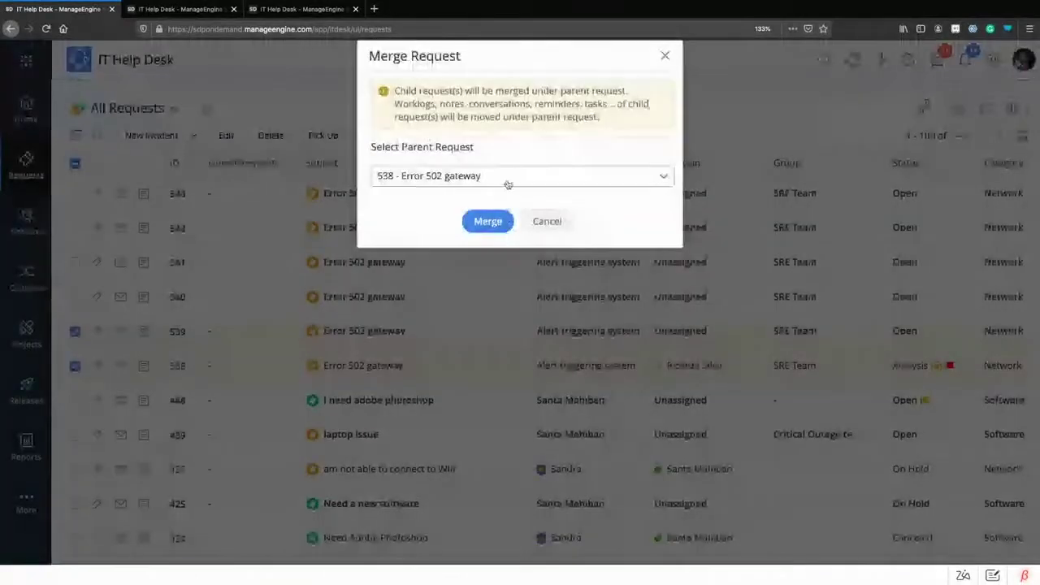
pyautogui.click(540, 222)
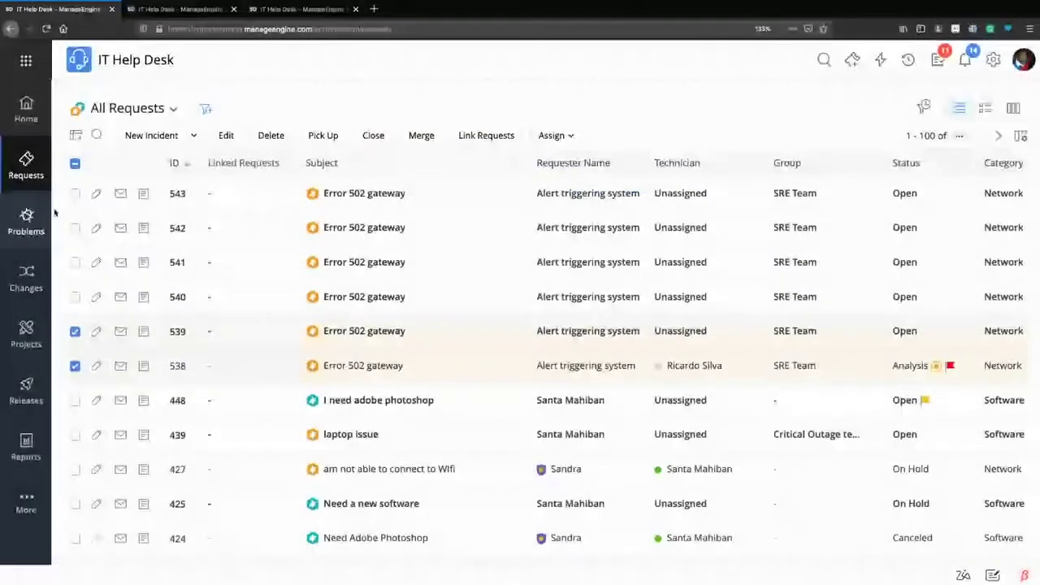
# Add requests 540 and 541 to the selection and link all selected requests under the oldest one
pyautogui.click(74, 297)
pyautogui.click(74, 262)
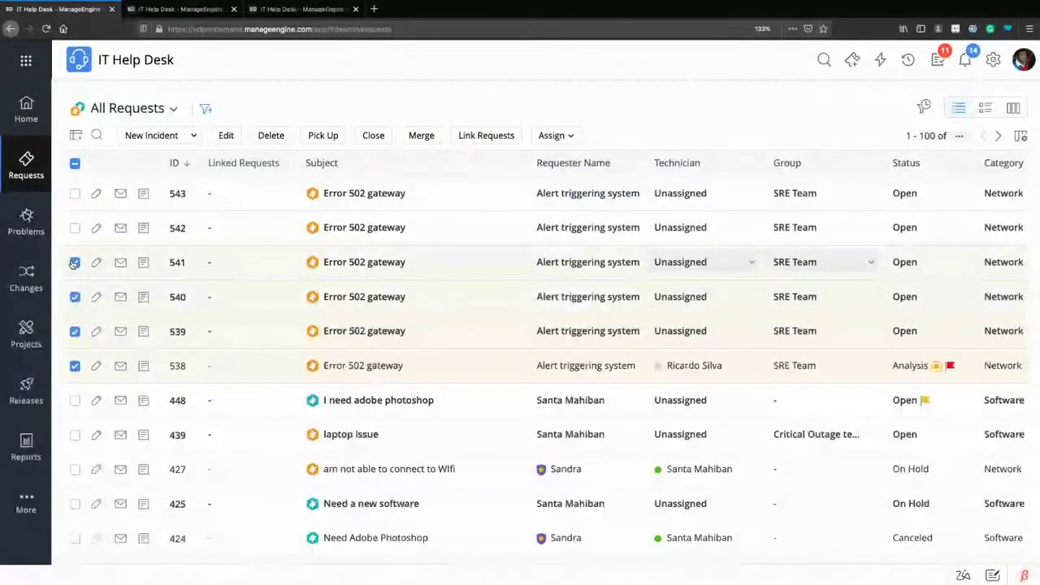
pyautogui.click(486, 135)
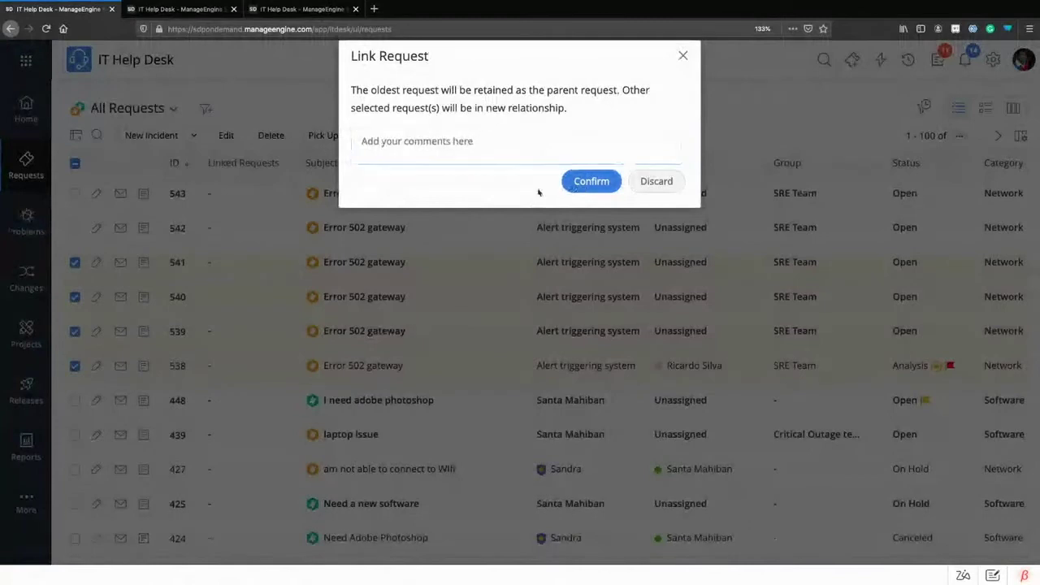
pyautogui.click(591, 181)
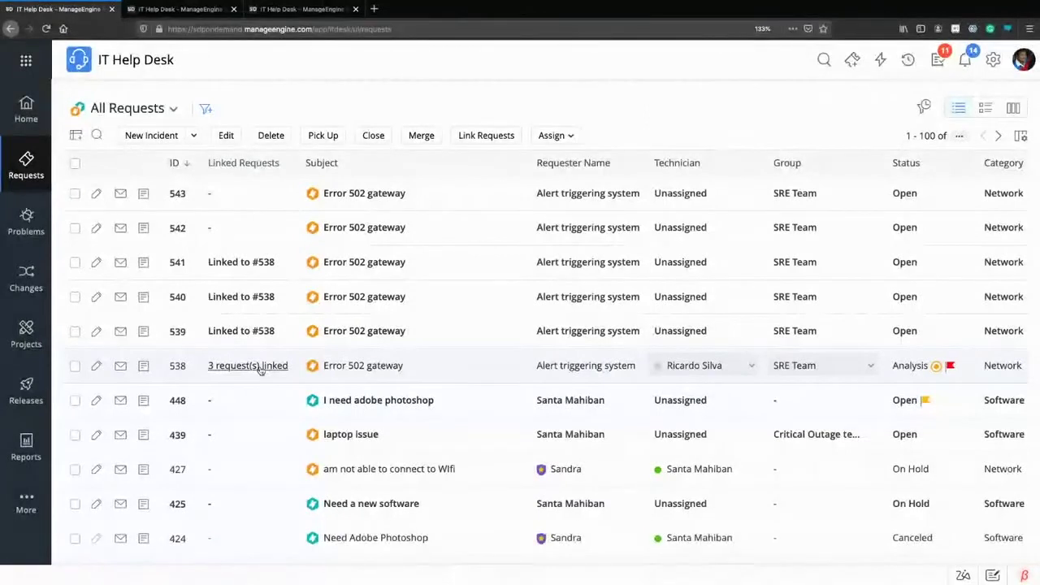
# Open Error 502 gateway request 538 and review the note options for linked requests without adding a note
pyautogui.click(356, 366)
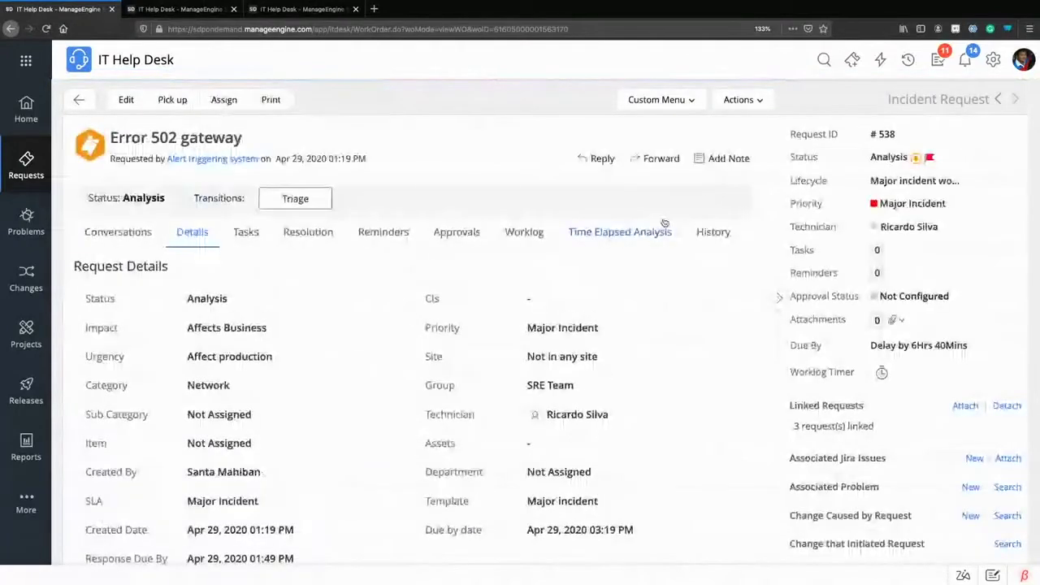
pyautogui.click(727, 159)
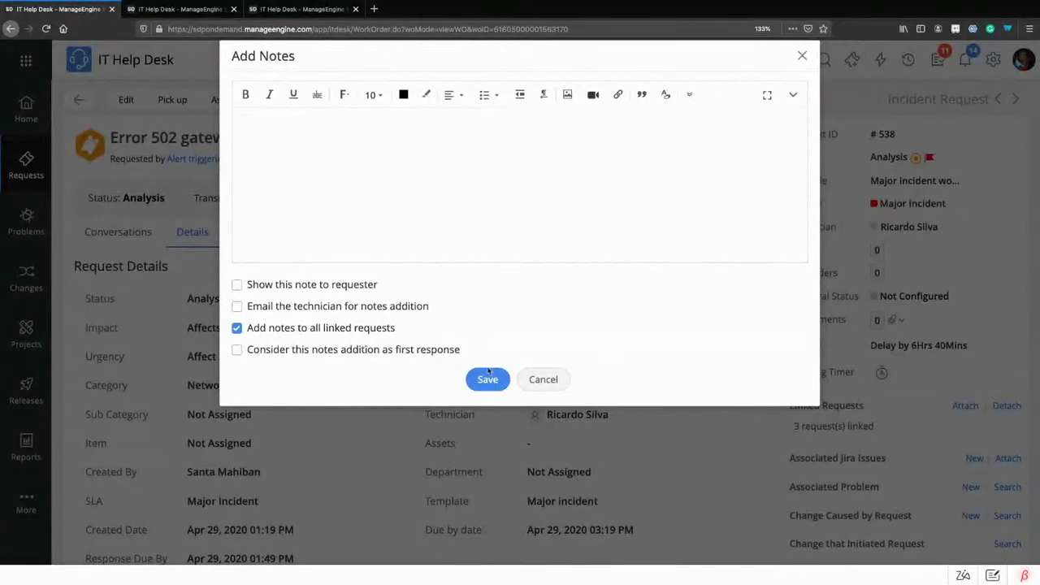
pyautogui.click(543, 379)
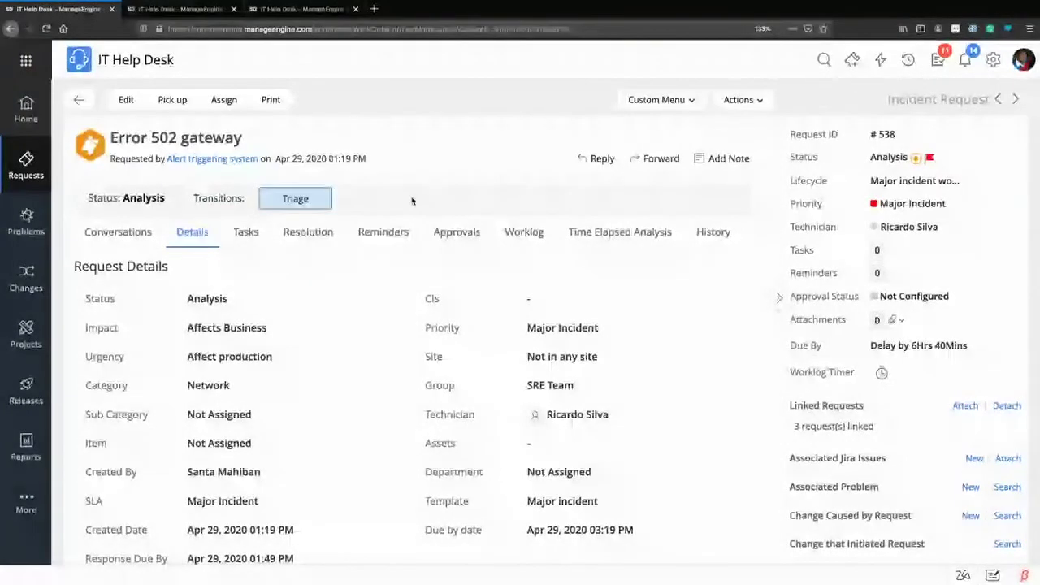
# Bring up the request's Triage transition form and examine that transition's mandatory fields in the lifecycle editor
pyautogui.click(299, 205)
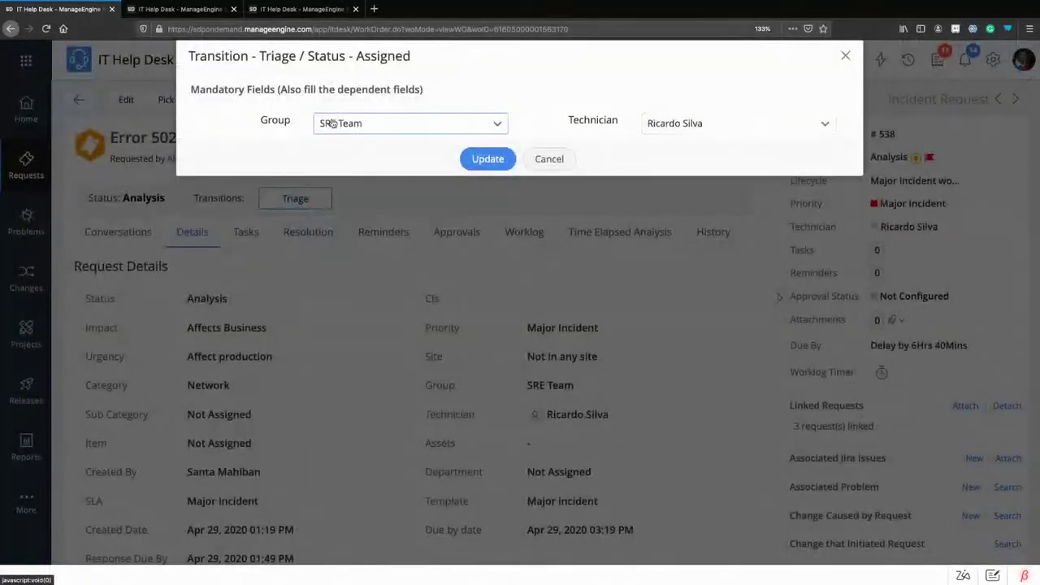
pyautogui.click(301, 9)
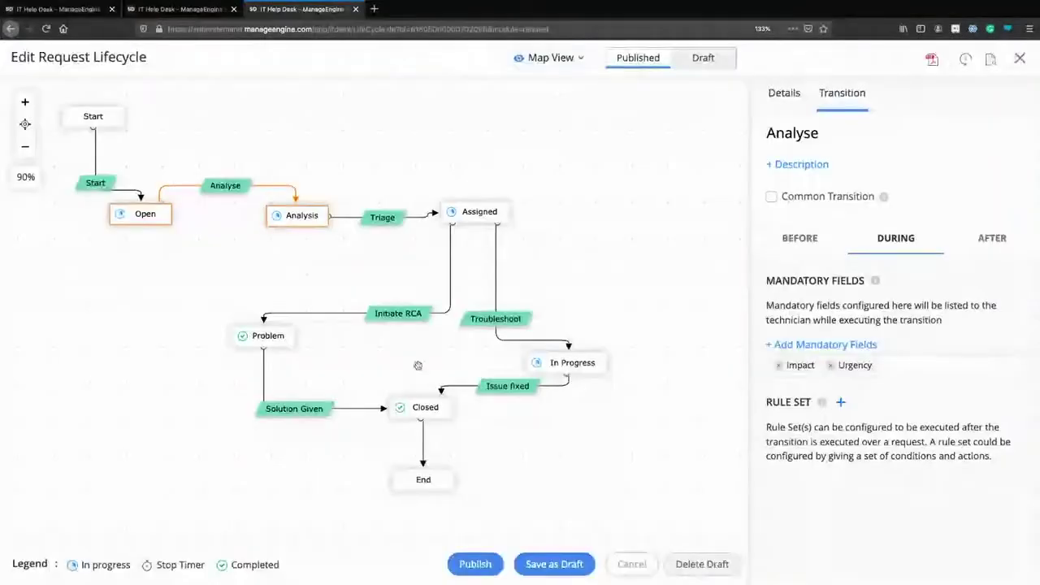
pyautogui.click(386, 224)
pyautogui.click(899, 241)
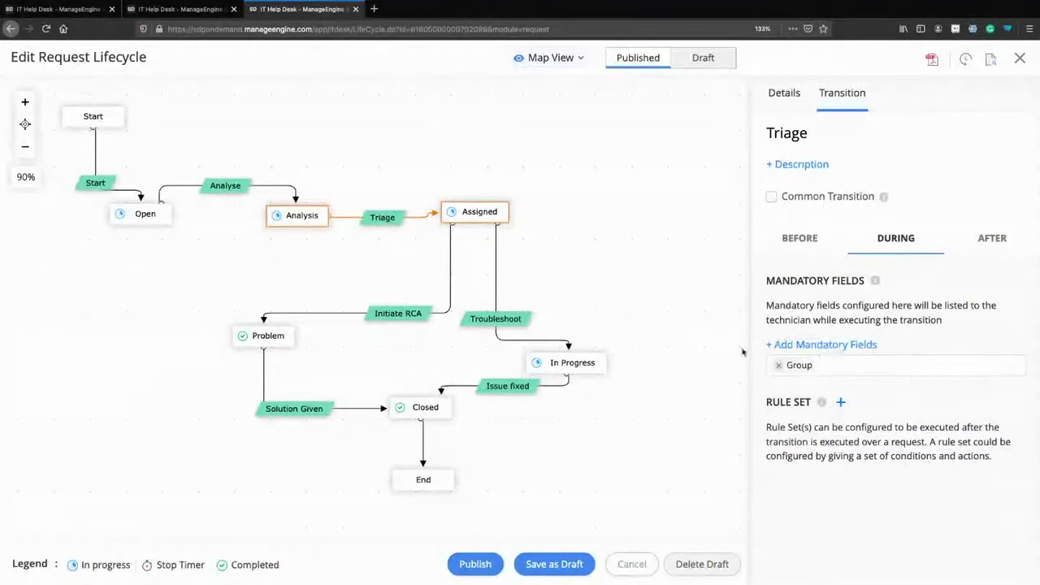
# Open the technician availability chart from Home and view the logged-in technicians
pyautogui.click(174, 9)
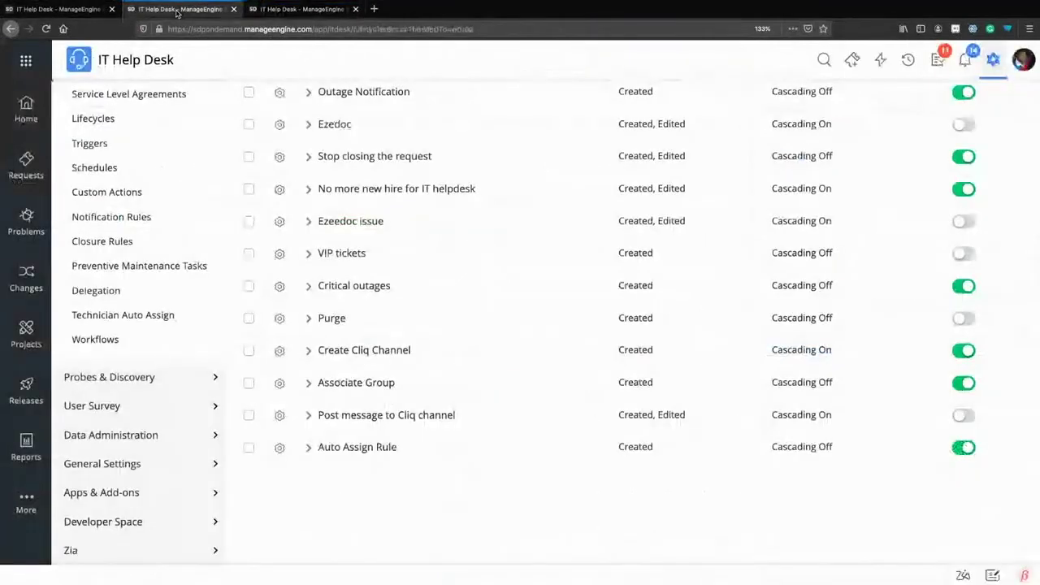
pyautogui.scroll(4, 197, 169)
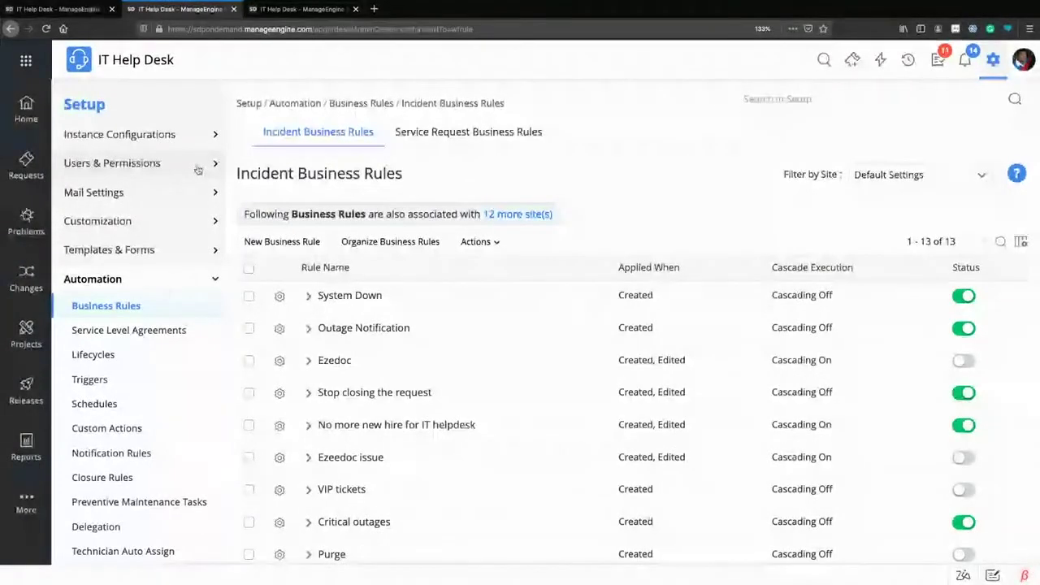
pyautogui.click(16, 126)
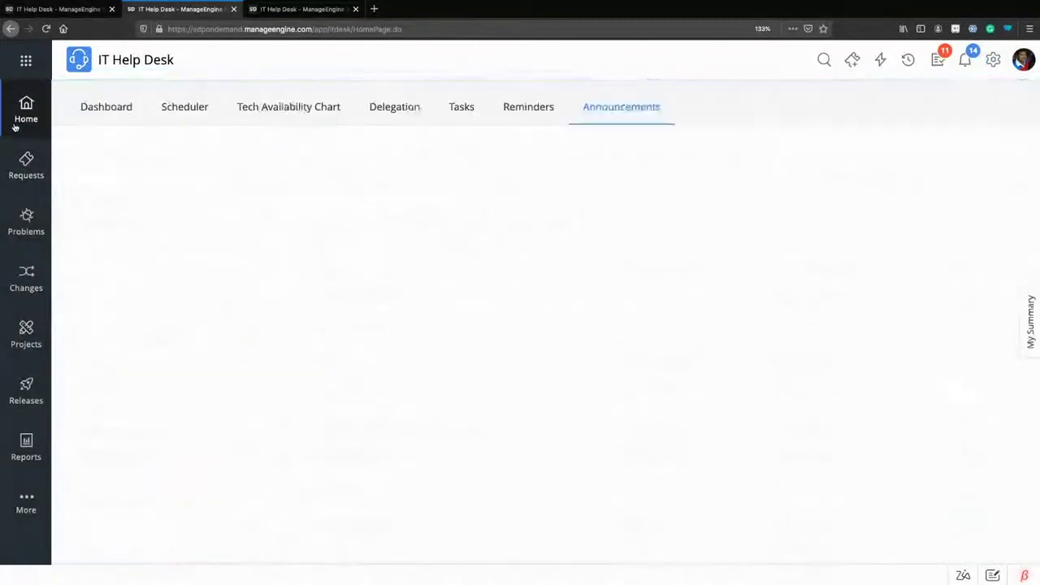
pyautogui.click(281, 110)
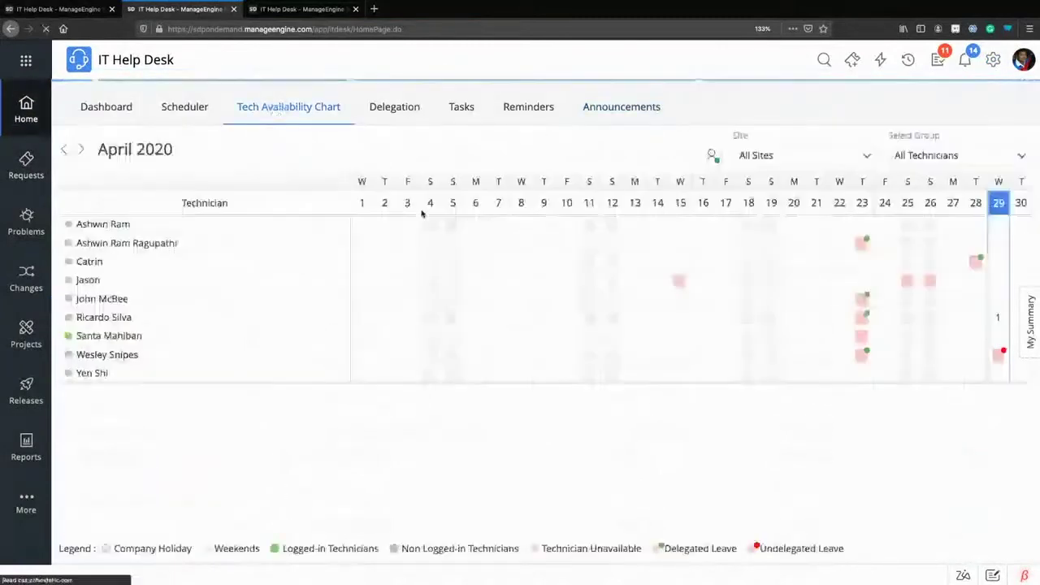
pyautogui.click(713, 156)
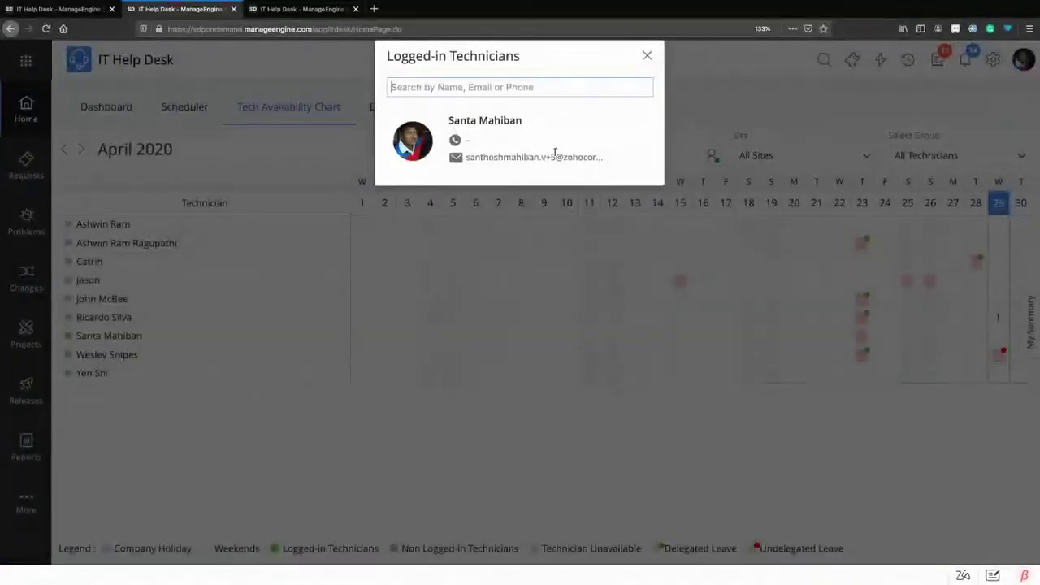
pyautogui.click(648, 56)
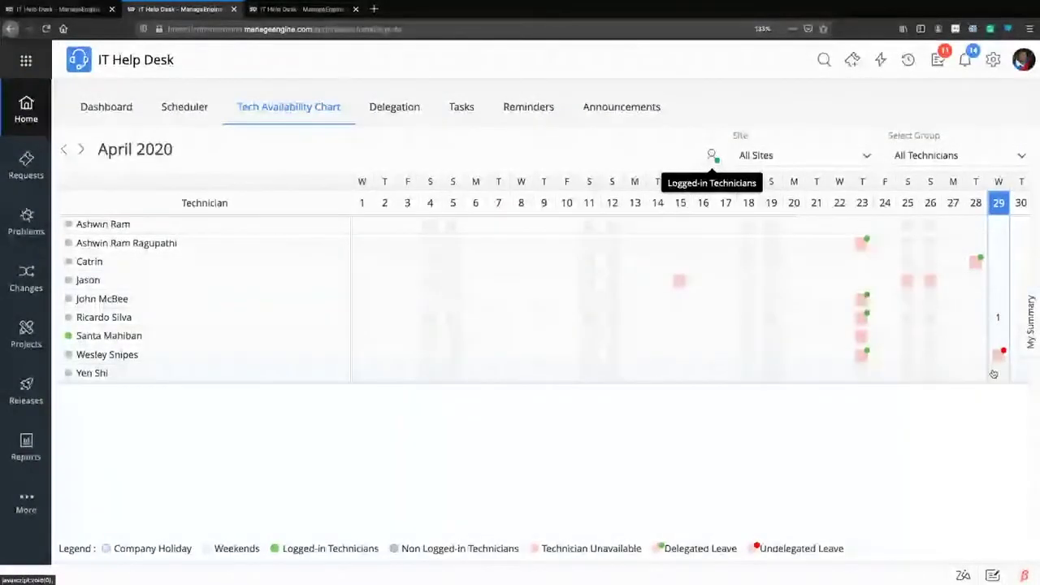
# Mark the fifth-listed technician on Casual Leave for 2020.04.29 and recheck the group and technician fields of the Triage form
pyautogui.click(998, 300)
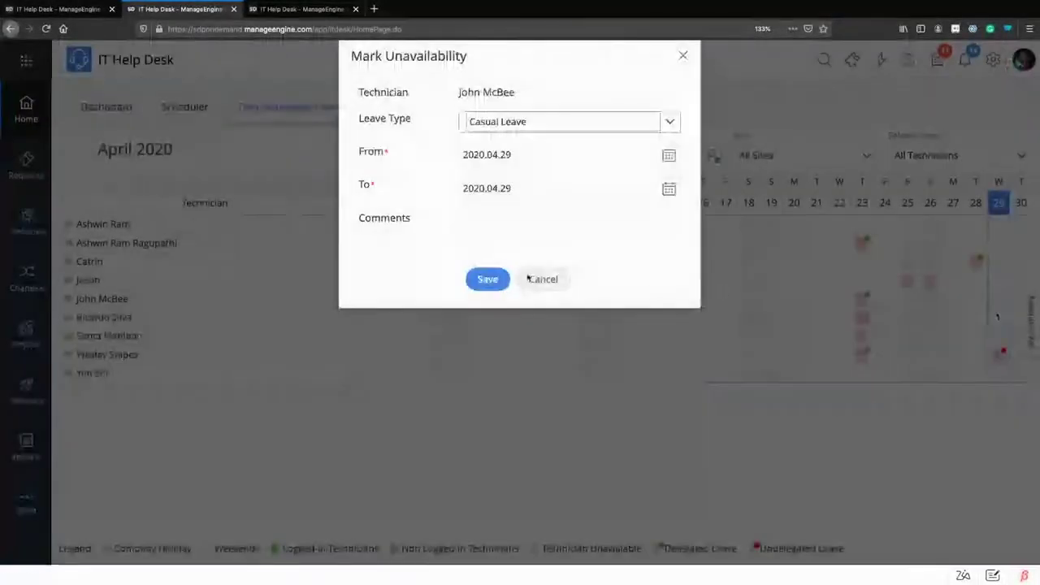
pyautogui.click(485, 279)
pyautogui.moveTo(1000, 299)
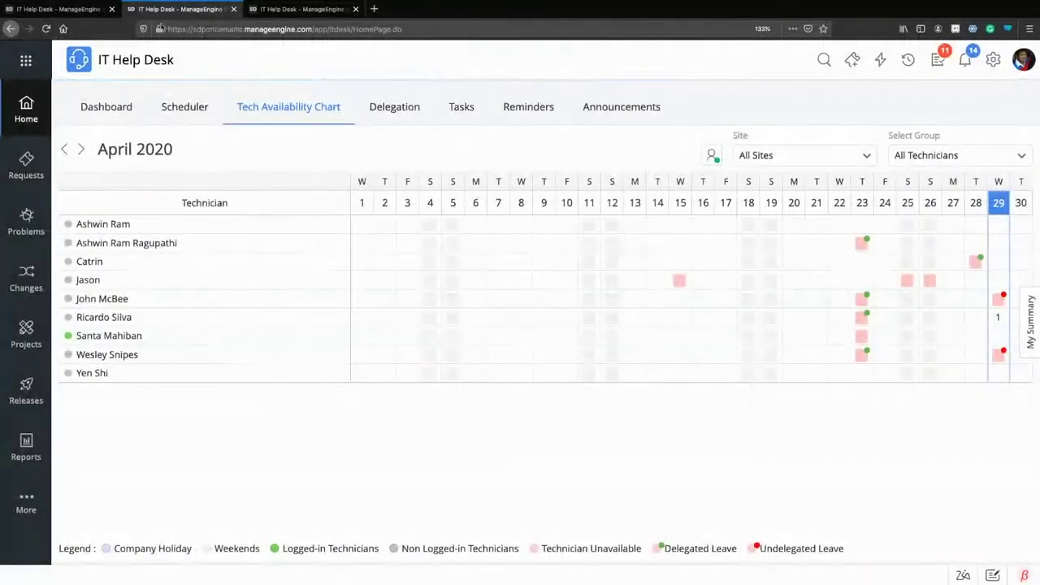
pyautogui.click(67, 14)
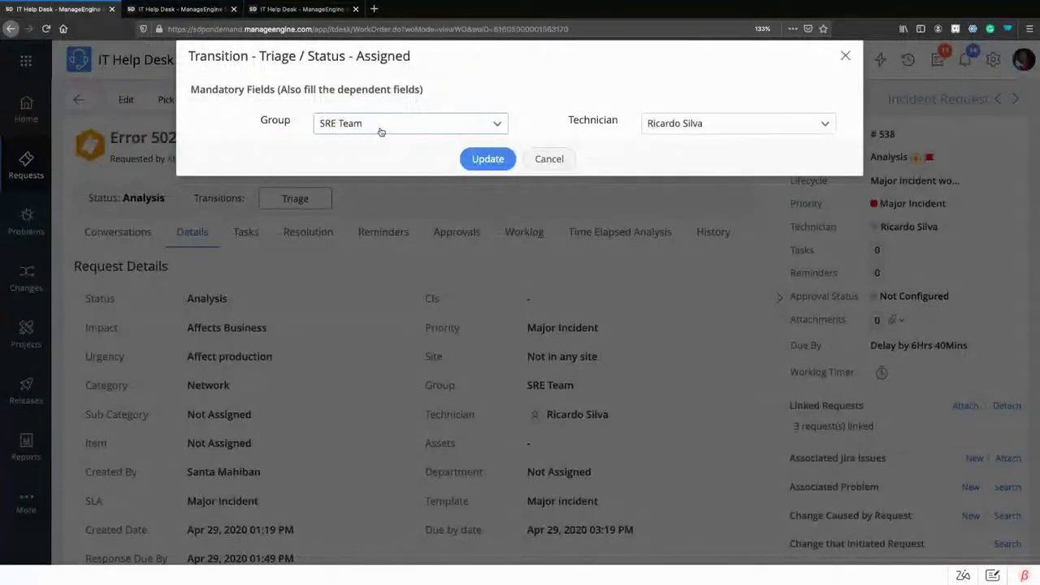
pyautogui.click(193, 14)
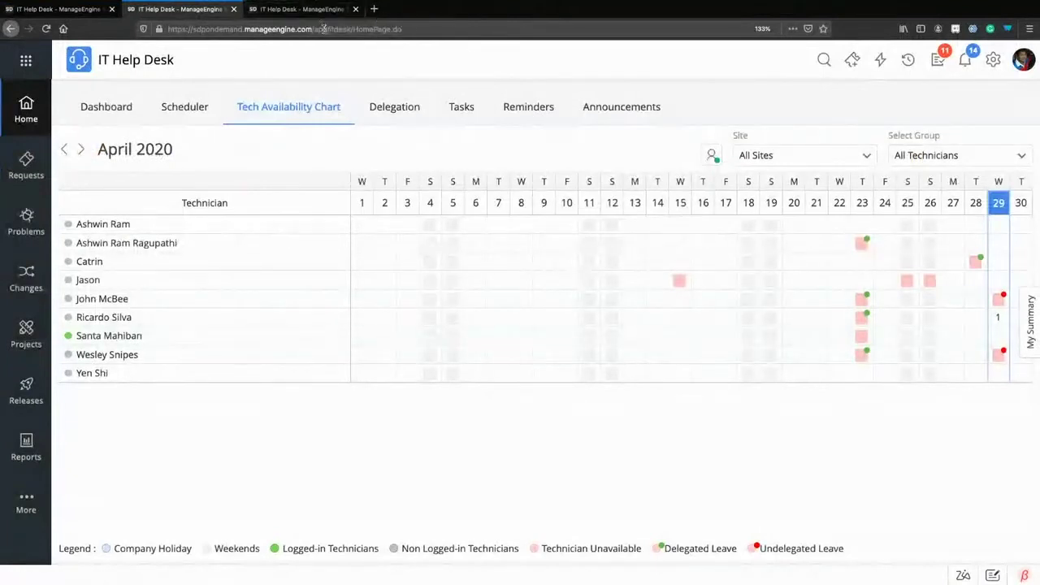
pyautogui.moveTo(1006, 352)
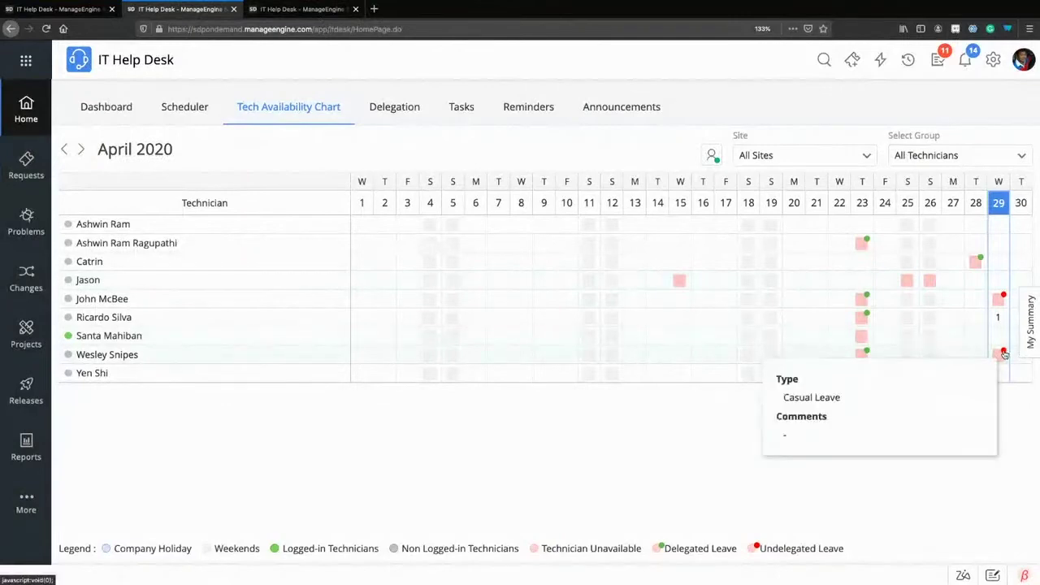
pyautogui.click(1006, 353)
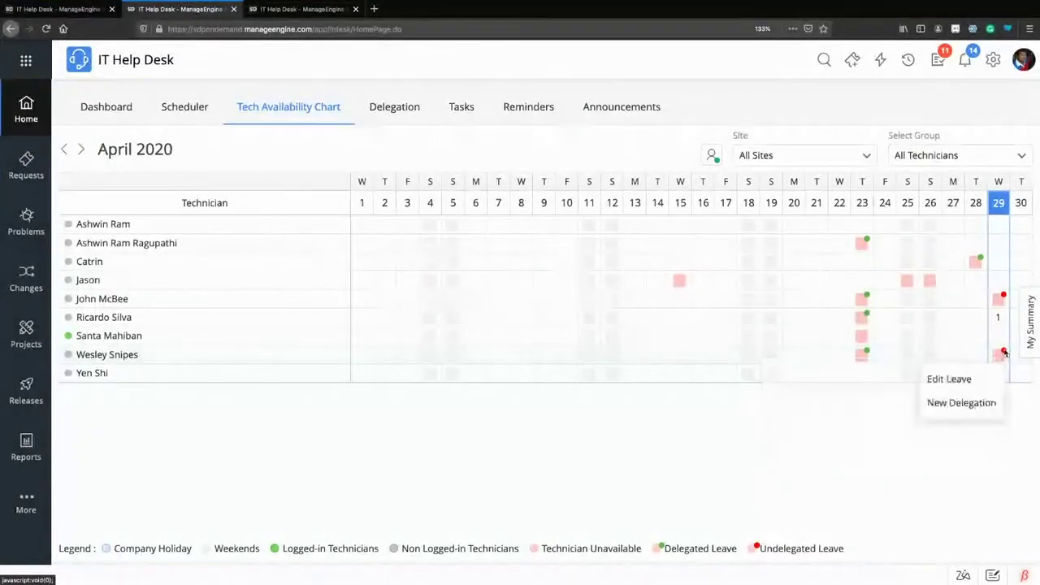
pyautogui.click(975, 404)
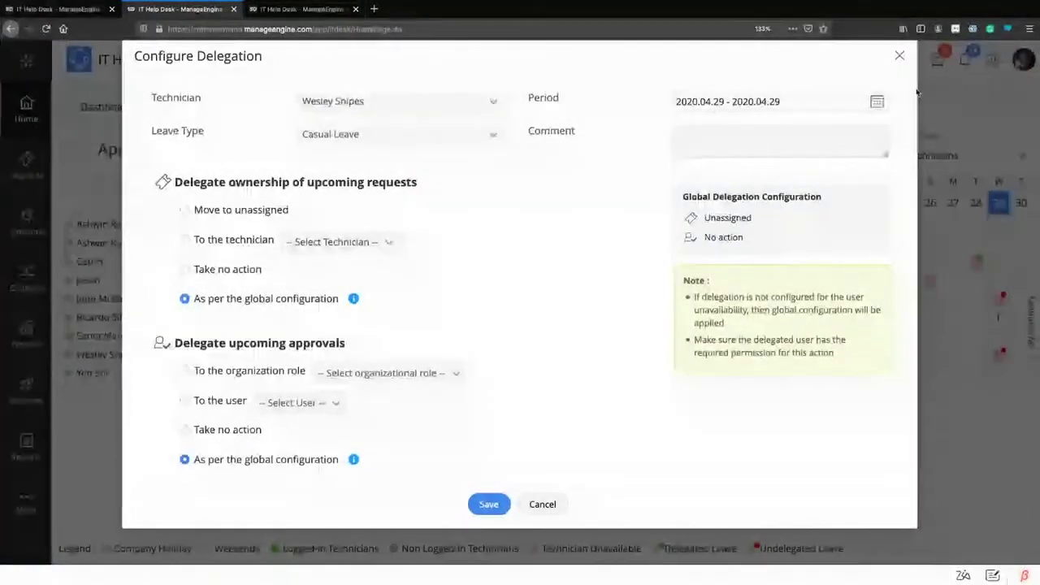
pyautogui.click(900, 56)
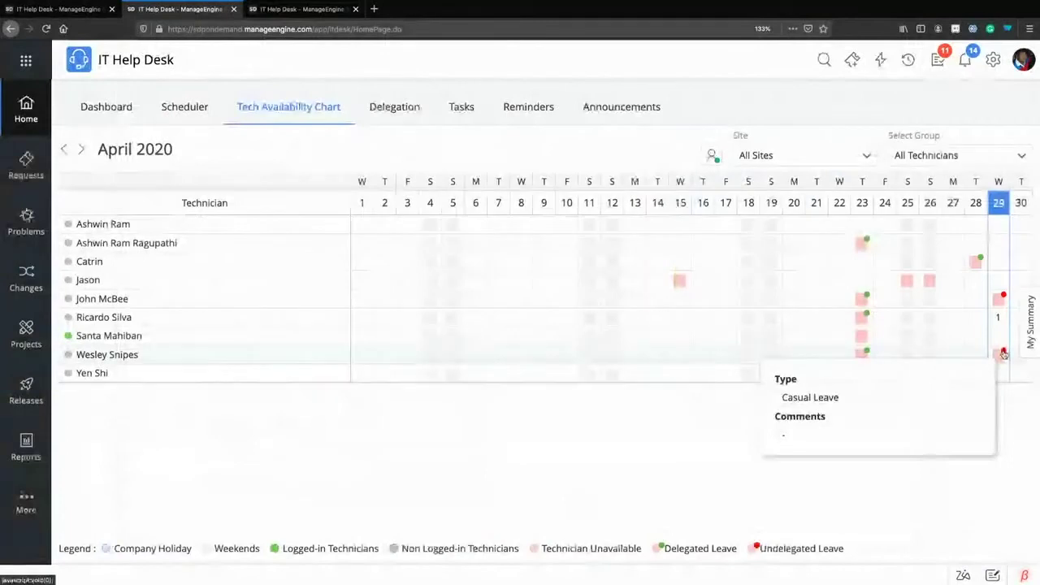
# Create a delegation for the eighth-listed technician's 2020.04.29 leave, passing upcoming requests to the third-listed technician
pyautogui.click(1003, 353)
pyautogui.click(984, 405)
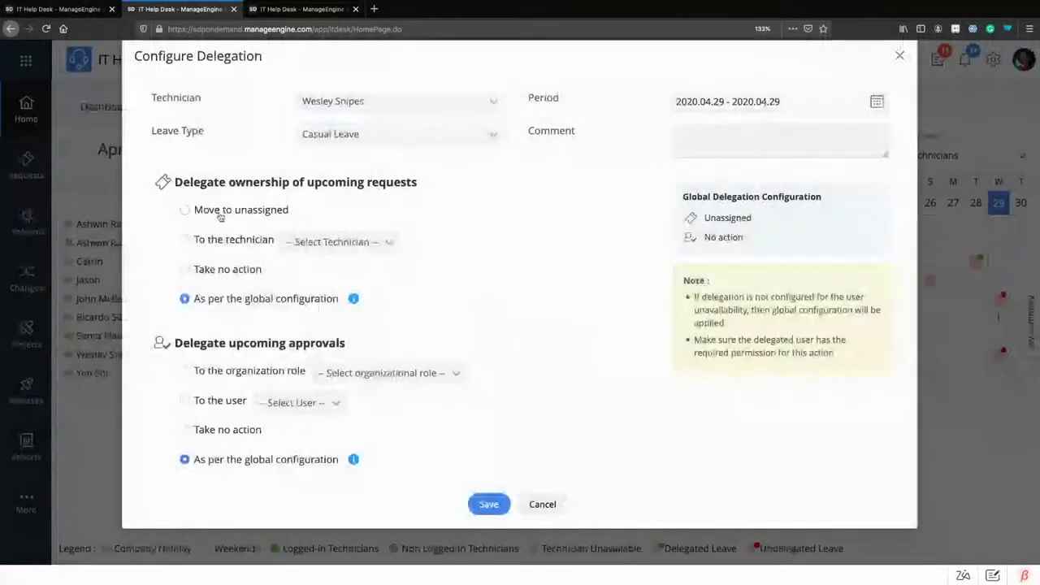
pyautogui.moveTo(175, 183); pyautogui.dragTo(417, 187)
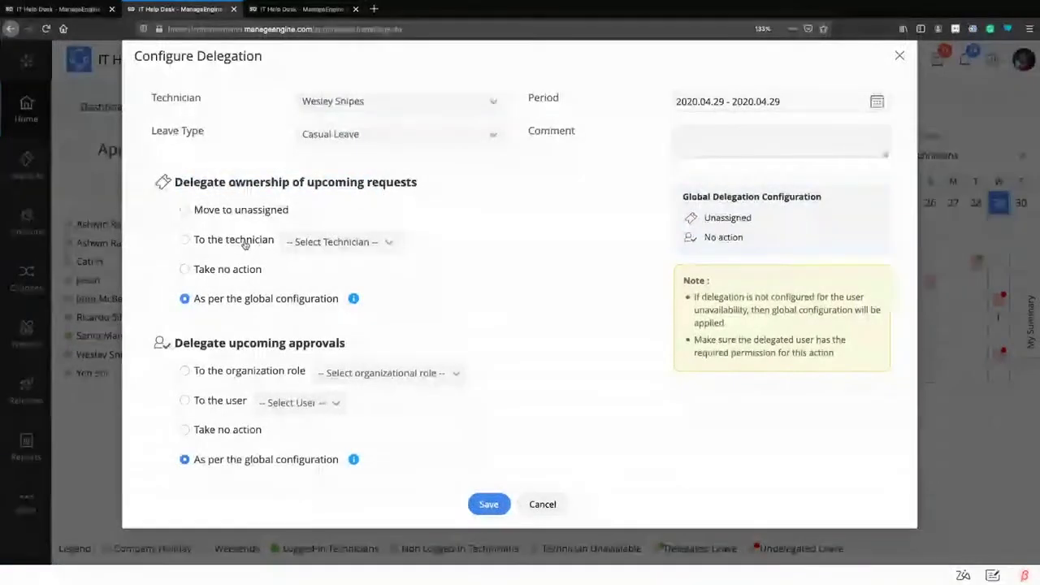
pyautogui.click(243, 241)
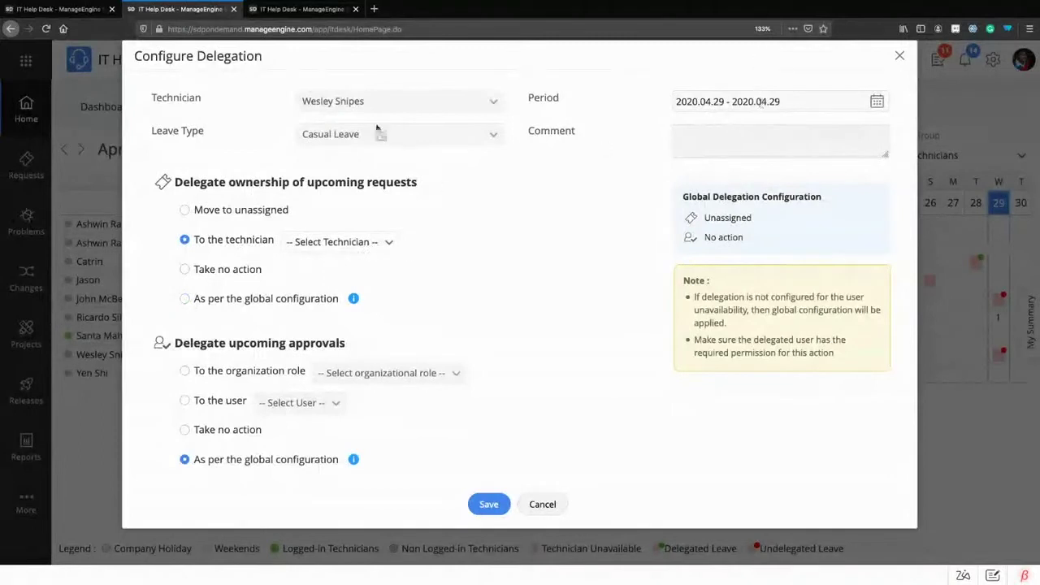
pyautogui.click(374, 242)
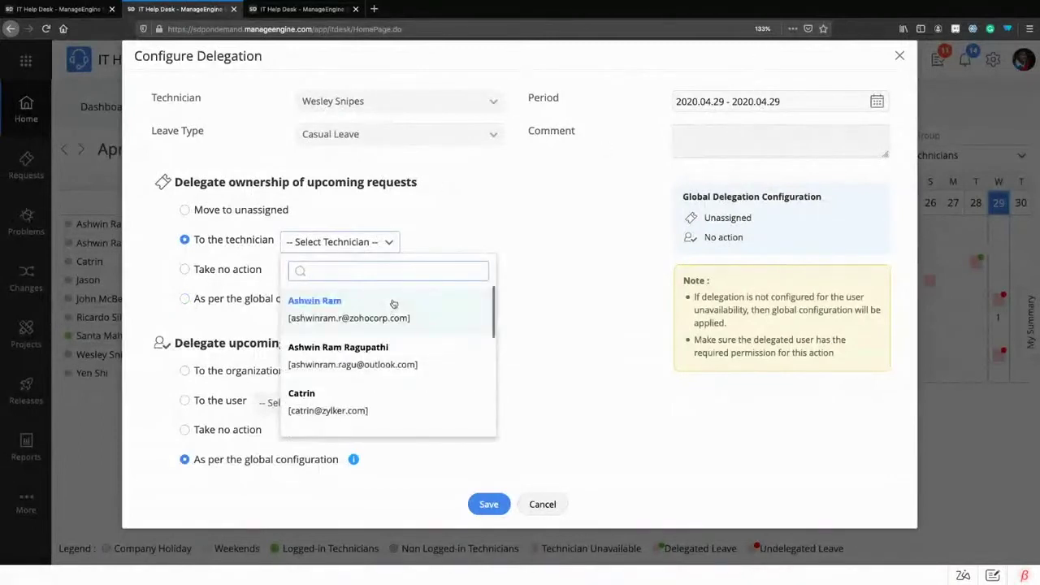
pyautogui.click(358, 408)
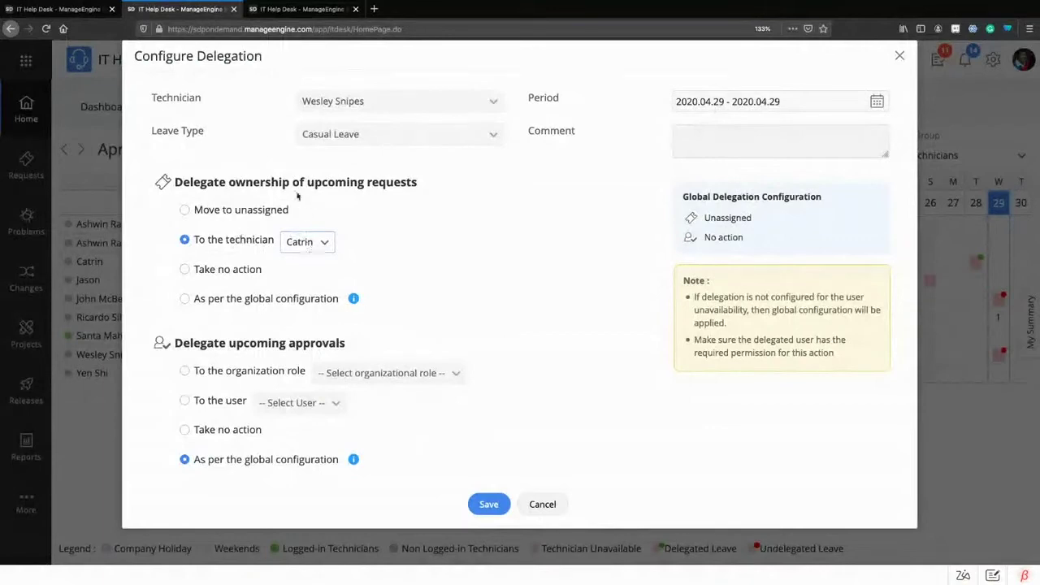
pyautogui.click(490, 505)
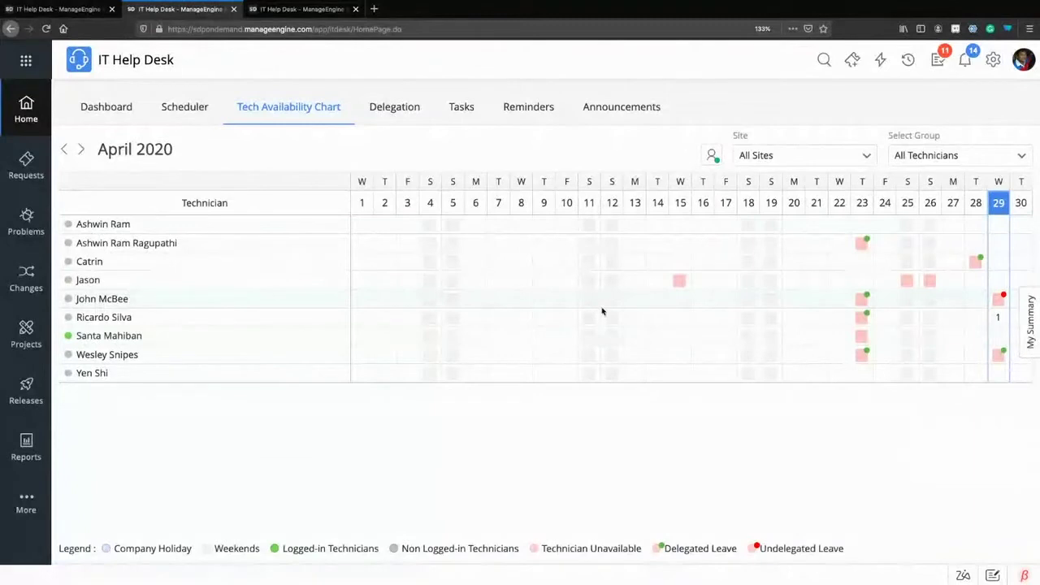
# Open the IRT technician group from Setup and review its selected technicians and notification options
pyautogui.moveTo(1002, 298)
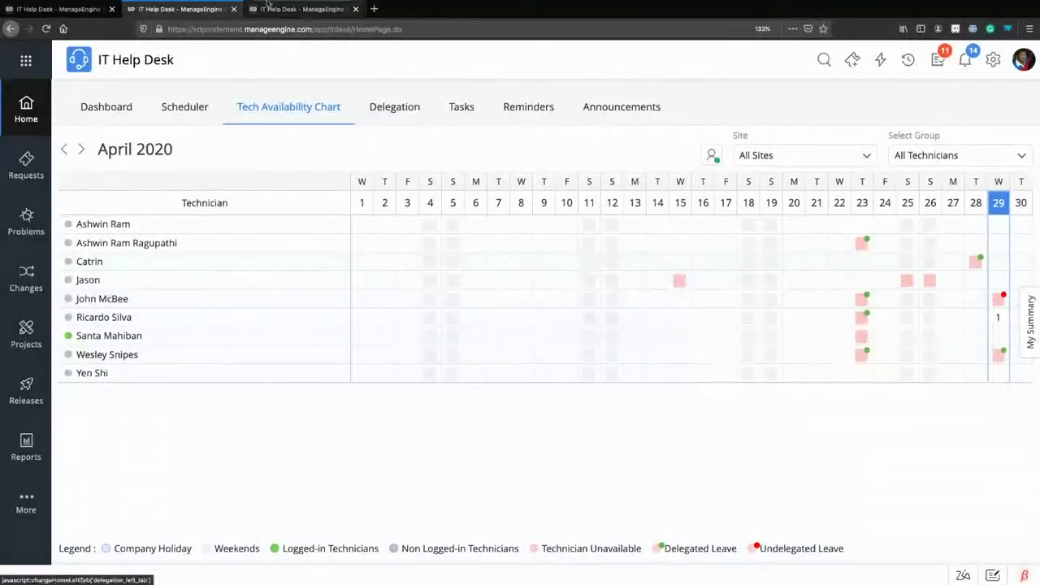
pyautogui.click(994, 62)
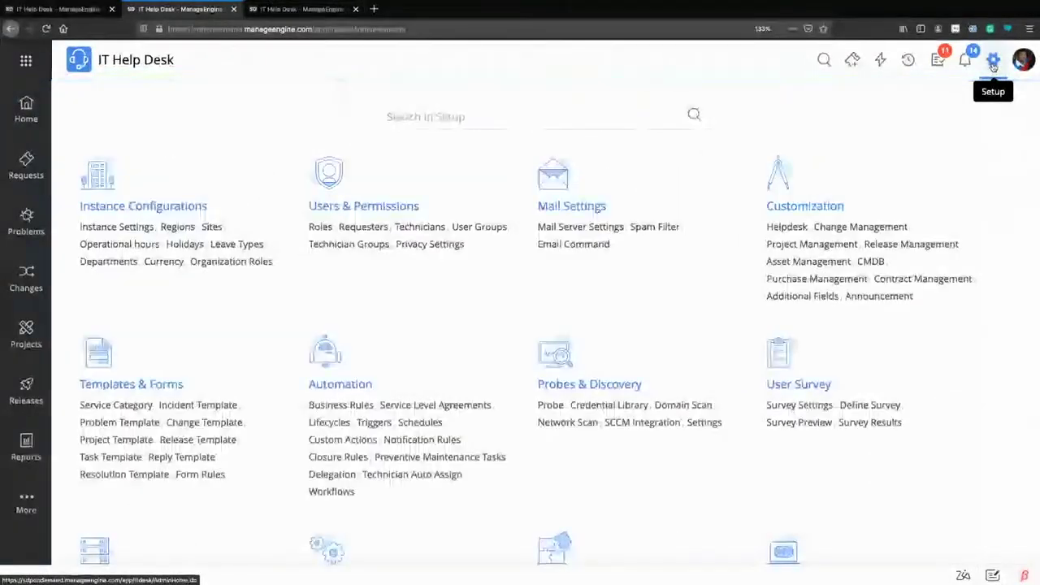
pyautogui.click(372, 245)
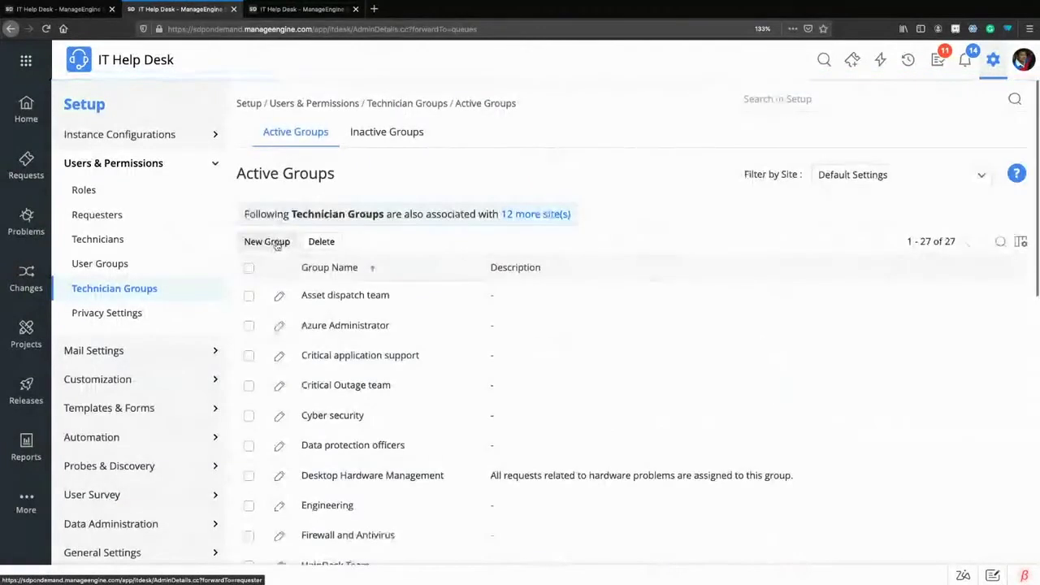
pyautogui.scroll(-5, 360, 388)
pyautogui.scroll(-2, 325, 277)
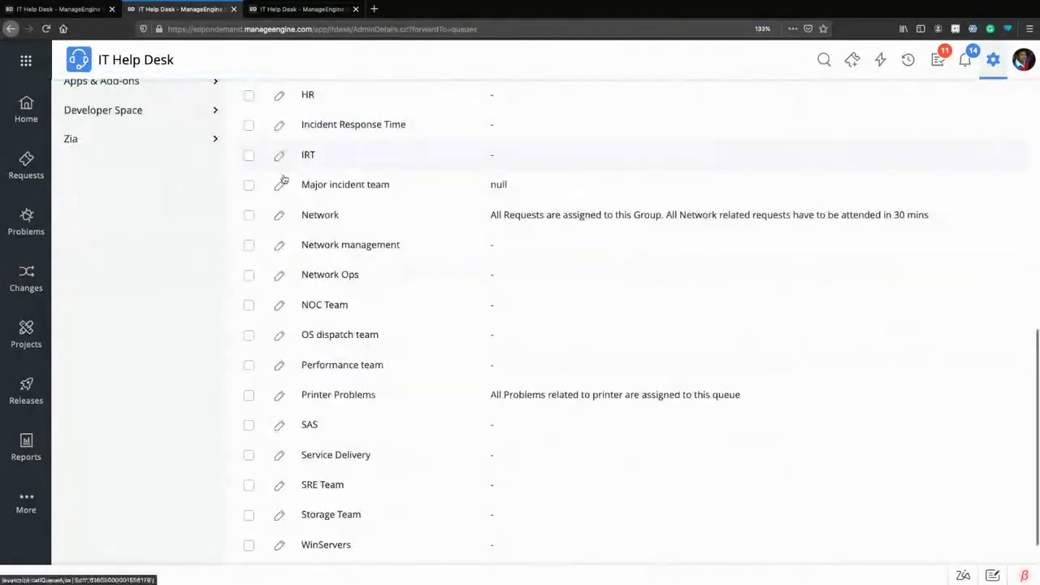
pyautogui.click(284, 163)
pyautogui.scroll(3, 463, 206)
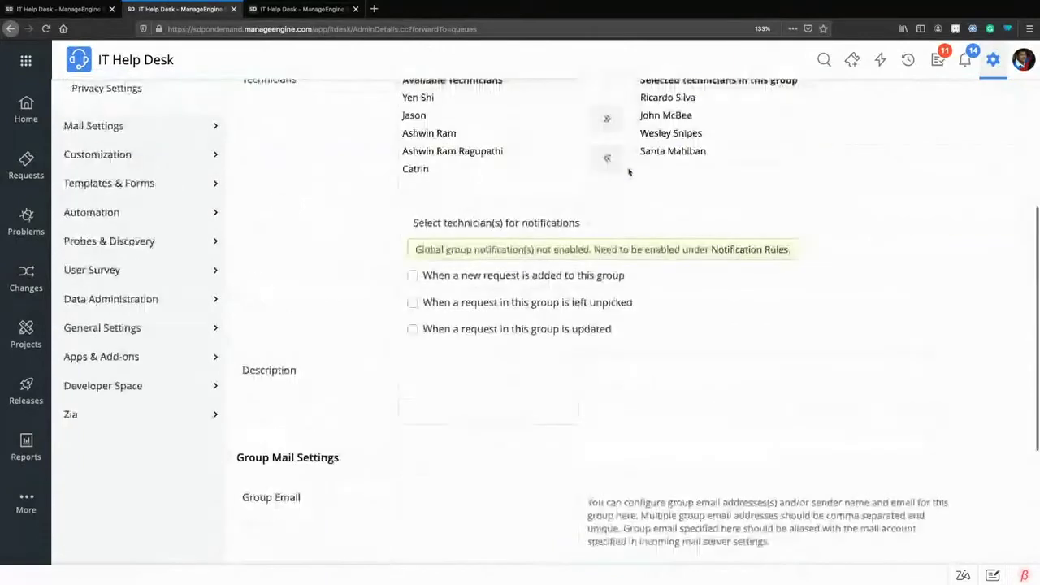
# Turn on the IRT group's notification for when a new request is added to this group
pyautogui.click(459, 358)
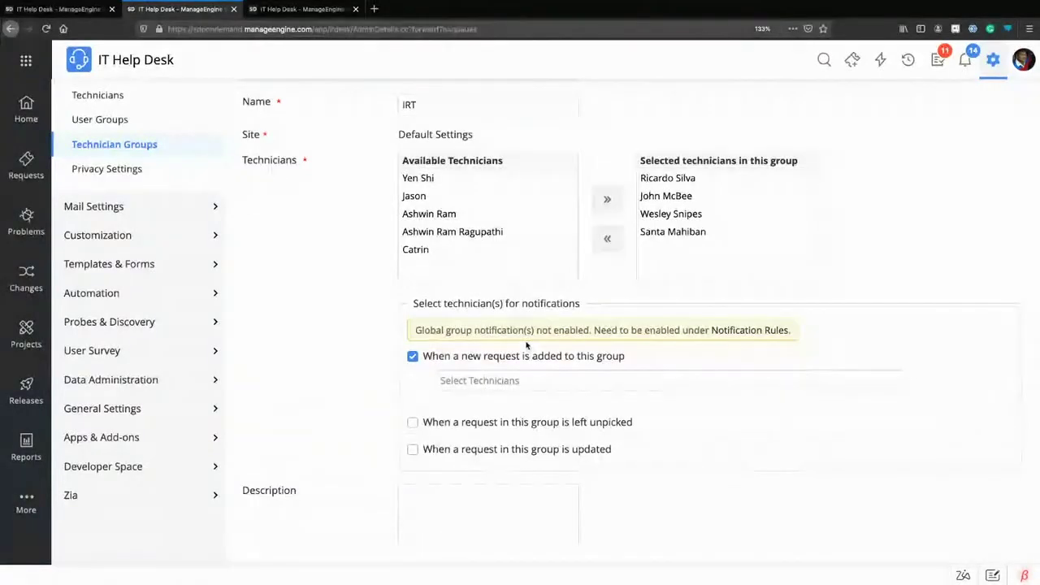
pyautogui.scroll(2, 907, 262)
pyautogui.scroll(-6, 778, 304)
pyautogui.scroll(5, 351, 269)
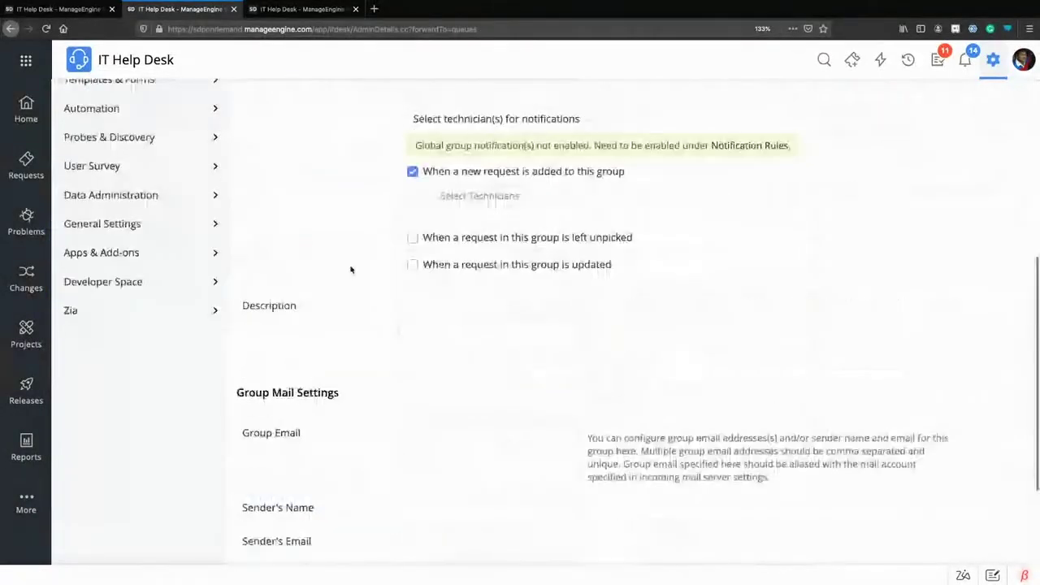
# Enable Consider Technician Availability in the Technician Auto Assign automation settings
pyautogui.click(109, 314)
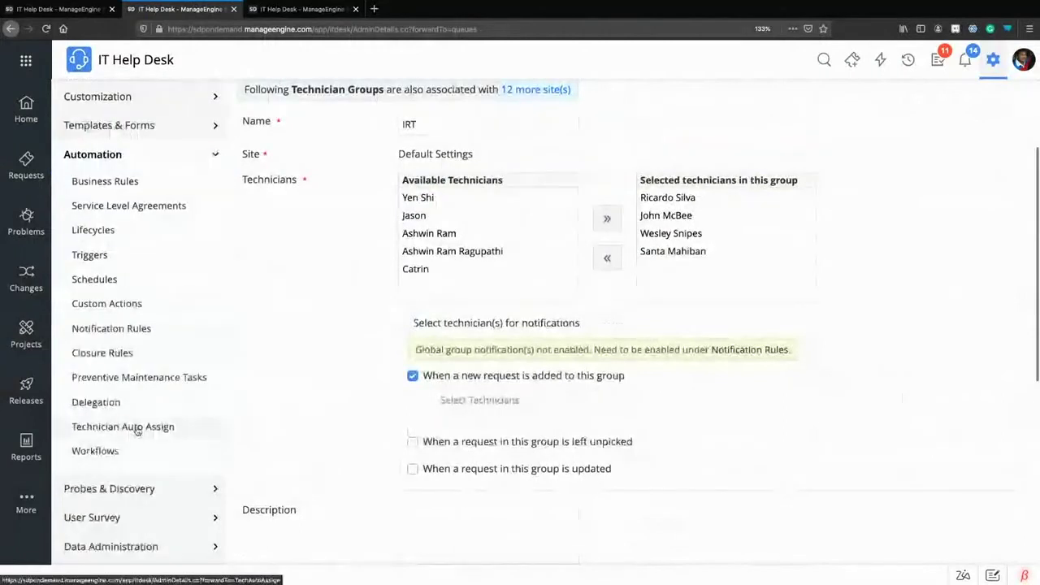
pyautogui.click(131, 426)
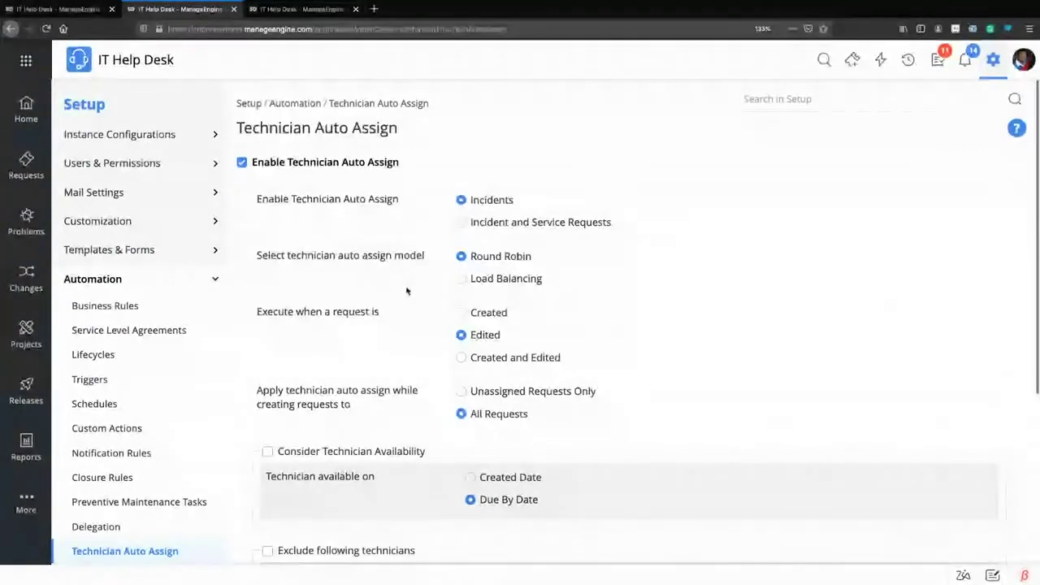
pyautogui.scroll(-1, 450, 375)
pyautogui.click(332, 352)
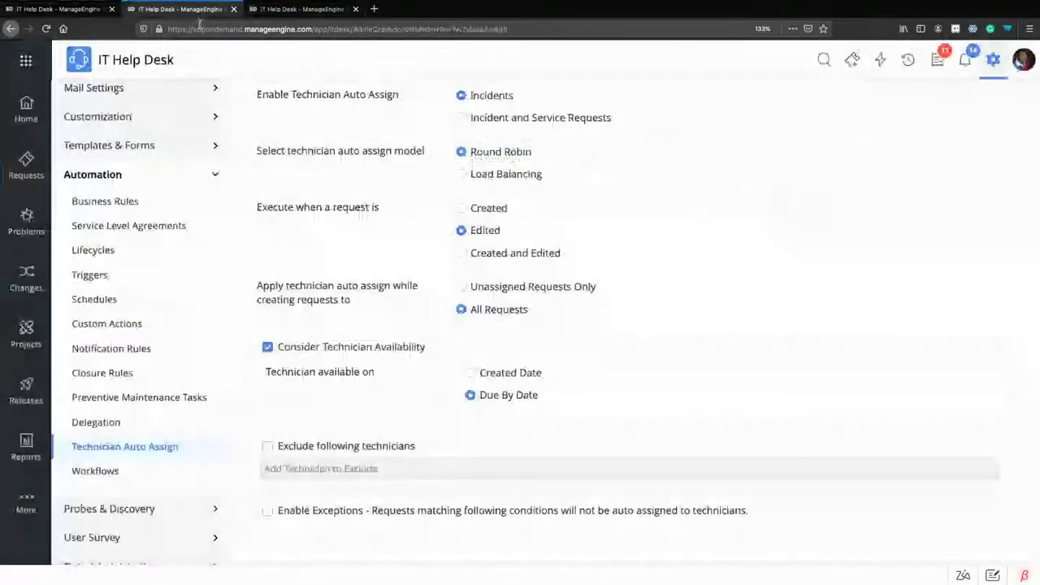
pyautogui.scroll(3, 906, 176)
# Bring up the Broadcast Message form from the quick actions, examine its recipient options and dismiss it unsent
pyautogui.click(881, 62)
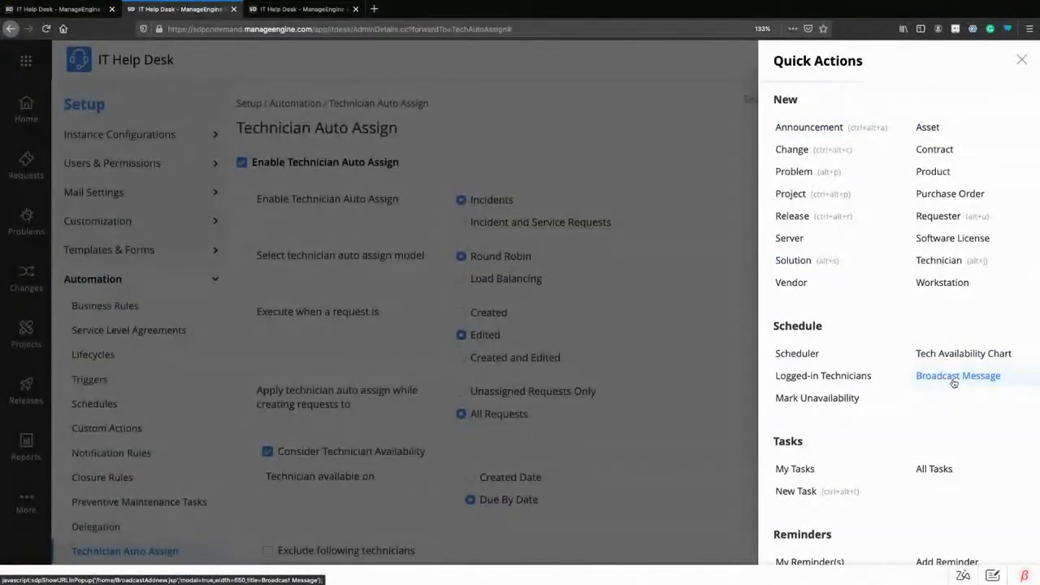
pyautogui.click(1021, 59)
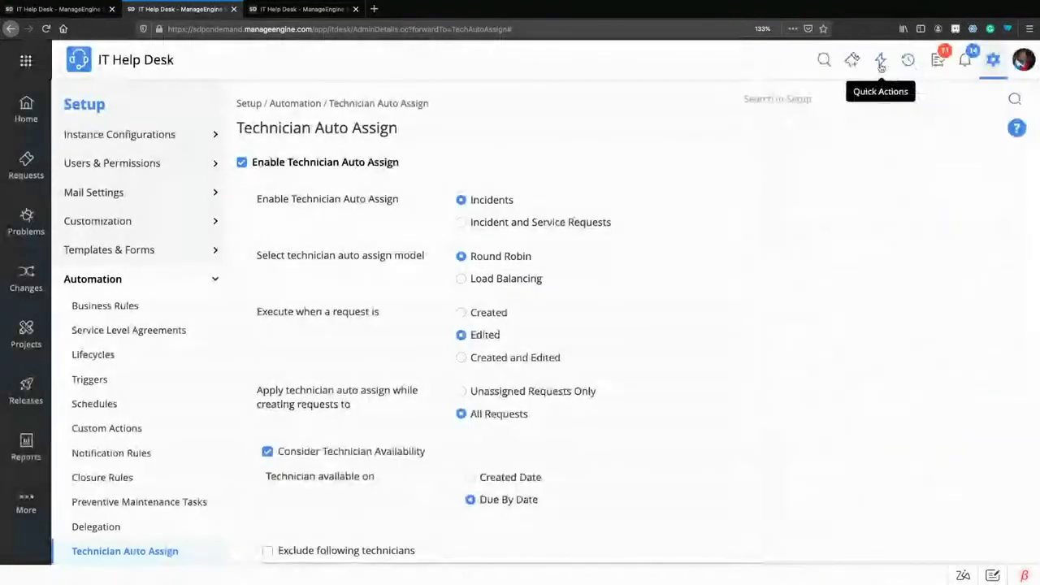
pyautogui.click(881, 65)
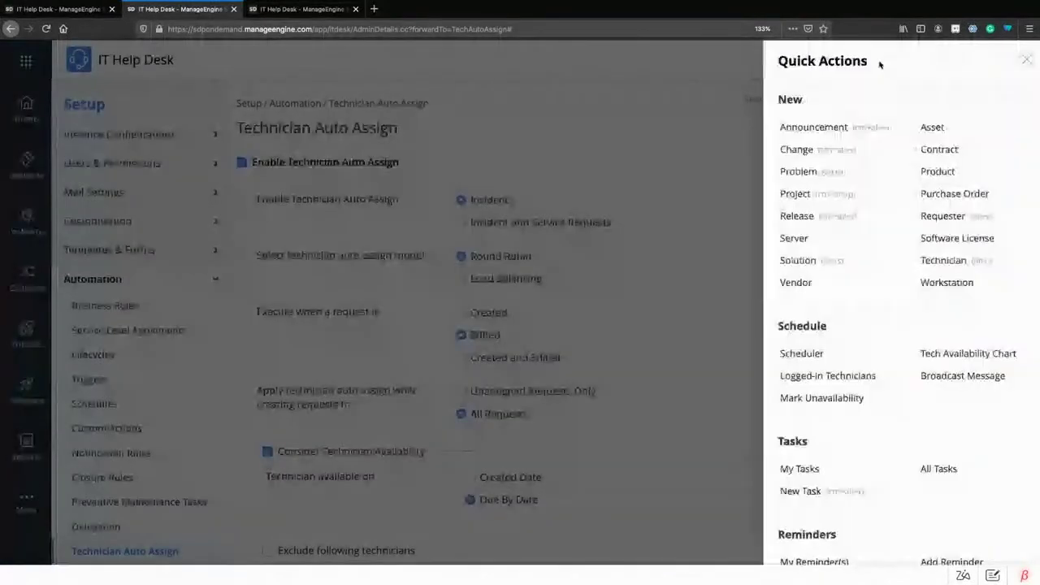
pyautogui.click(983, 379)
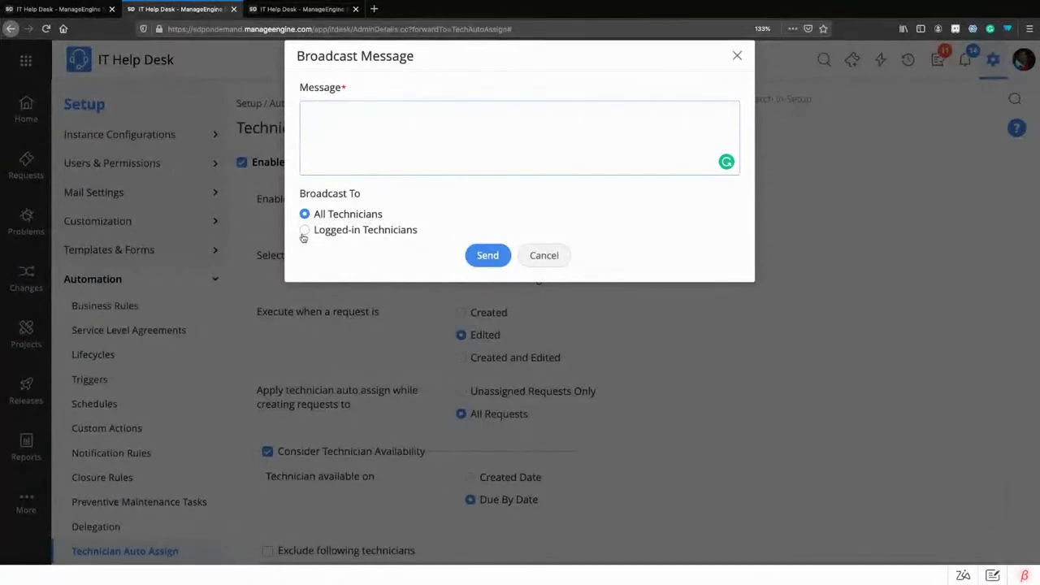
pyautogui.click(545, 256)
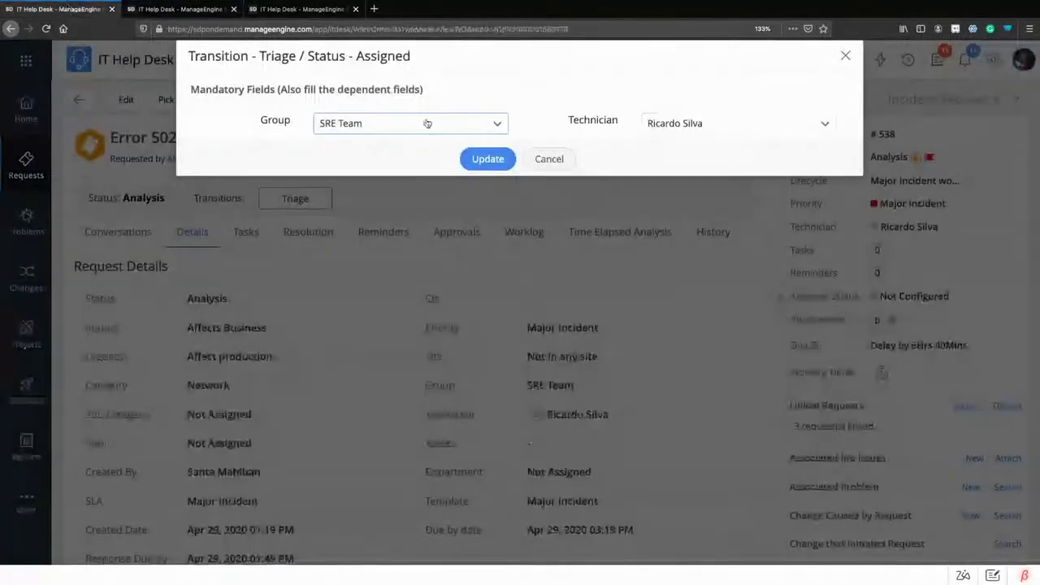
# Complete the Triage transition of the Error 502 gateway request with group IRT and the technician choice cleared
pyautogui.click(426, 122)
pyautogui.write('IRT')
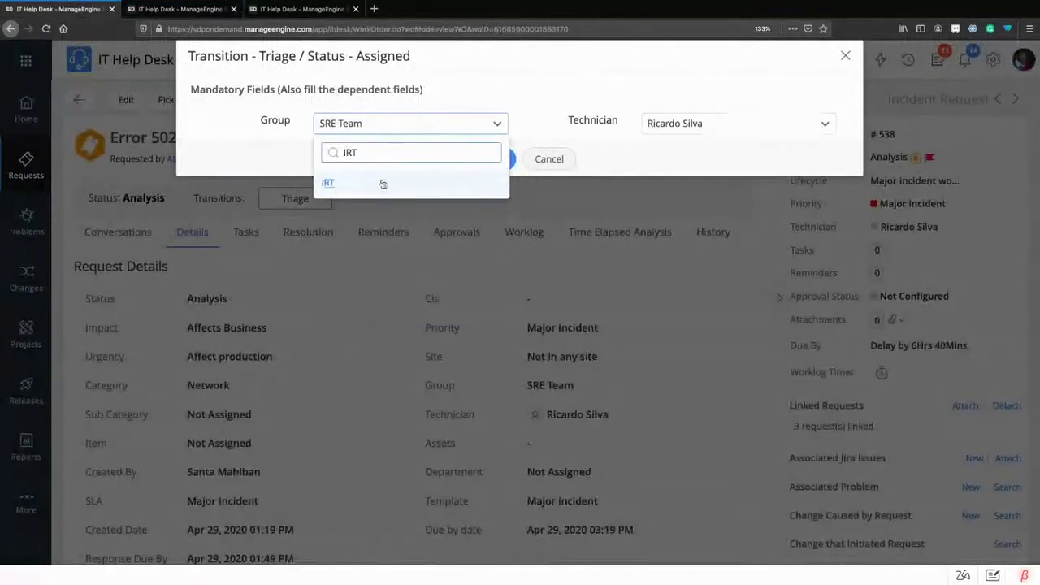
pyautogui.click(407, 184)
pyautogui.click(674, 123)
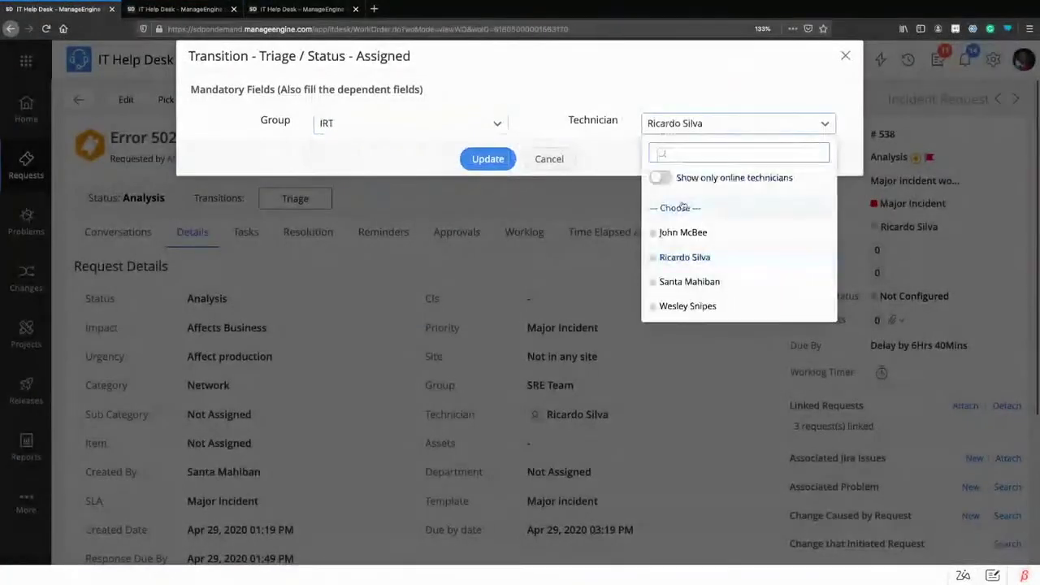
pyautogui.click(678, 208)
pyautogui.click(490, 159)
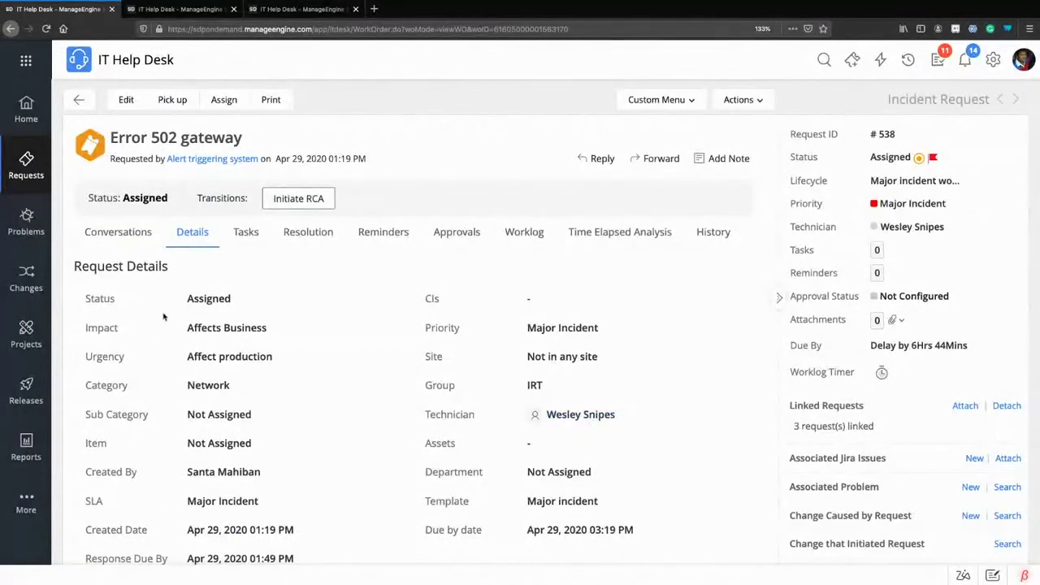
# Add all five template tasks, from Roll back WAF upgrade to Analyze error logs, to the Error 502 gateway request
pyautogui.click(254, 235)
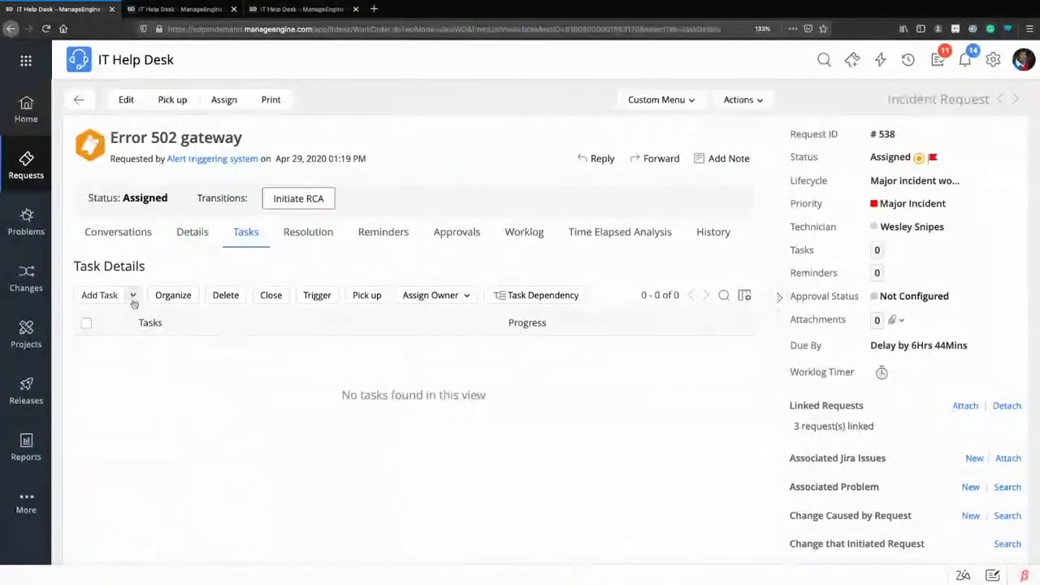
pyautogui.click(133, 295)
pyautogui.click(176, 346)
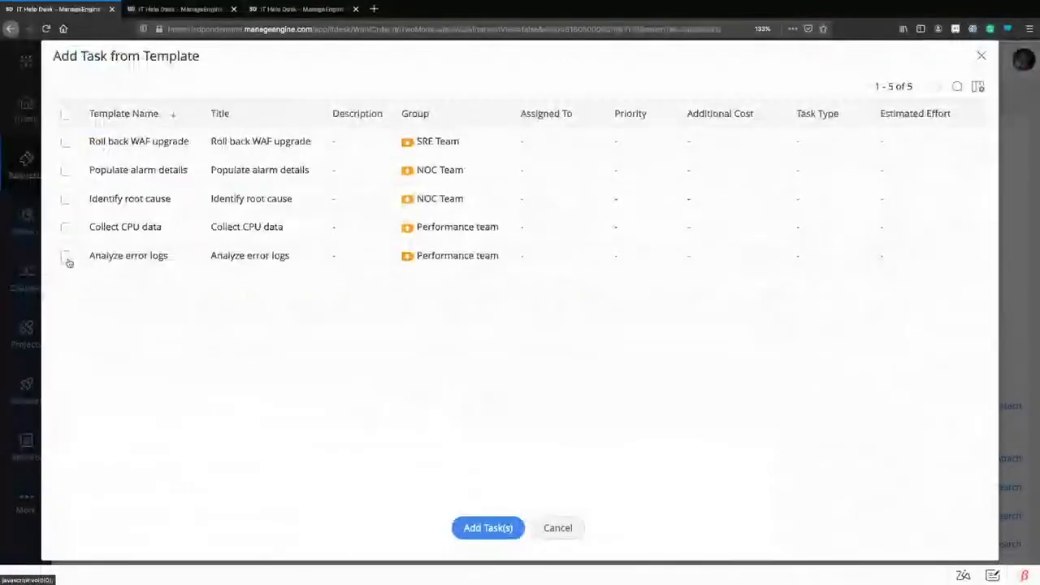
pyautogui.click(65, 113)
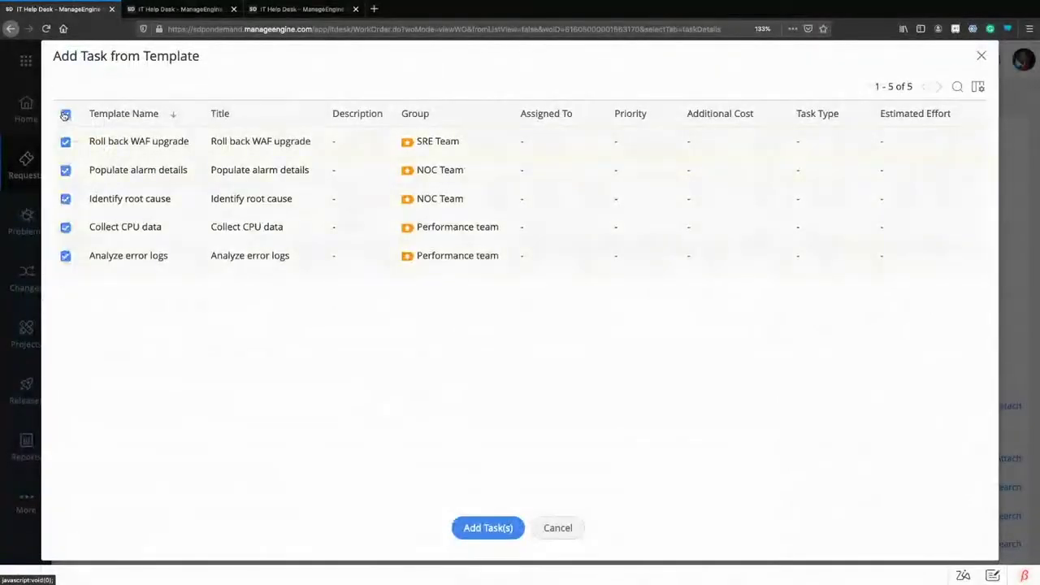
pyautogui.click(487, 528)
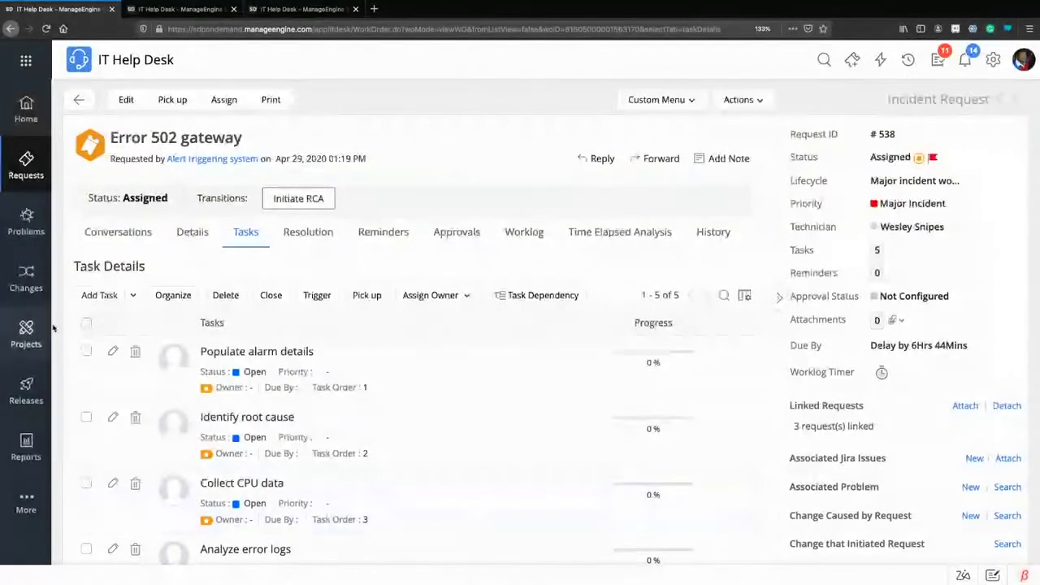
# Examine a blank Add Task form, switching its group/owner assignment to on-trigger and back, and dismiss it without adding a task
pyautogui.click(105, 298)
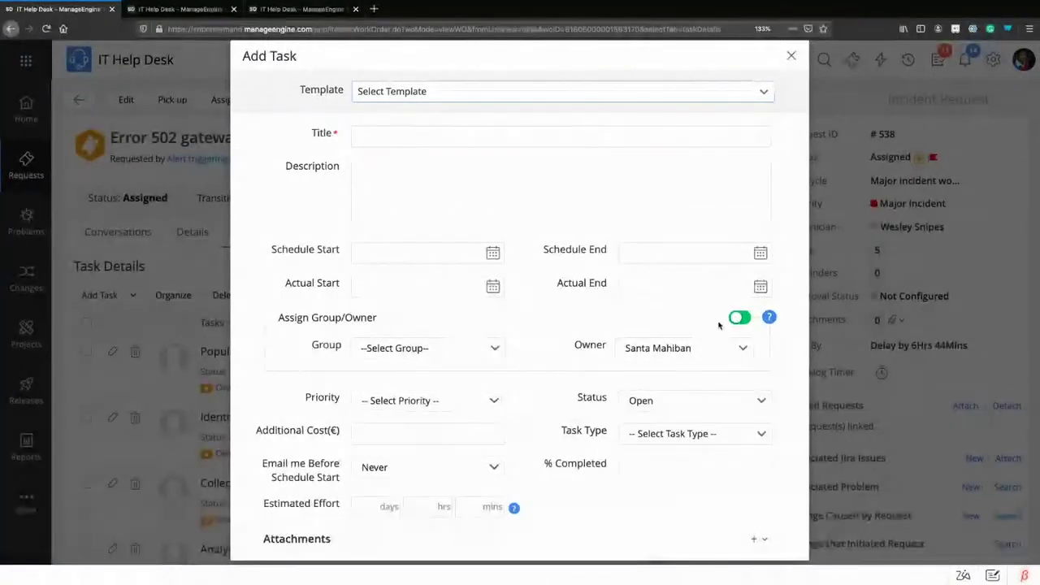
pyautogui.click(446, 355)
pyautogui.click(486, 351)
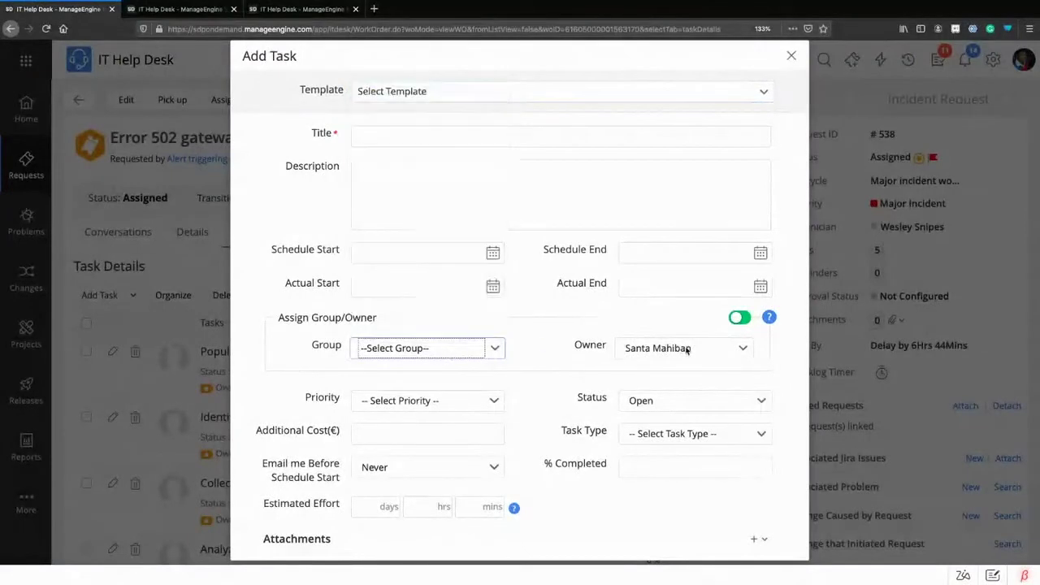
pyautogui.click(741, 318)
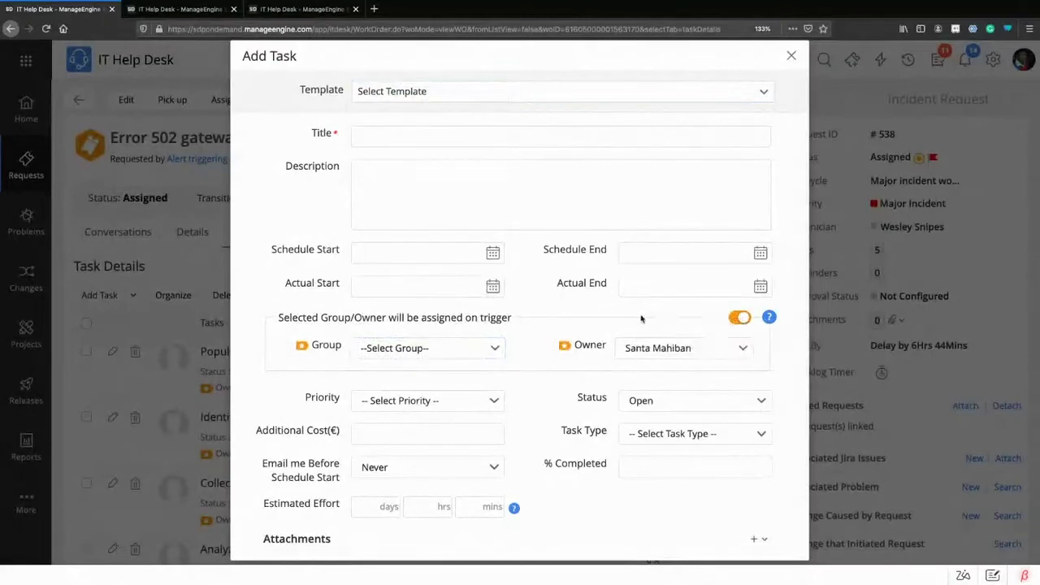
pyautogui.click(742, 318)
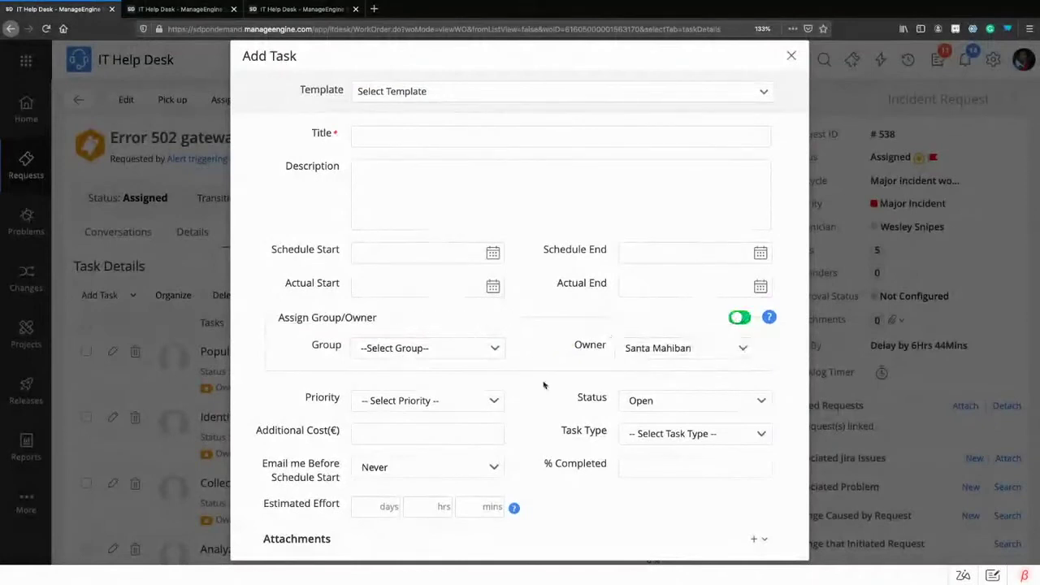
pyautogui.scroll(-1, 545, 388)
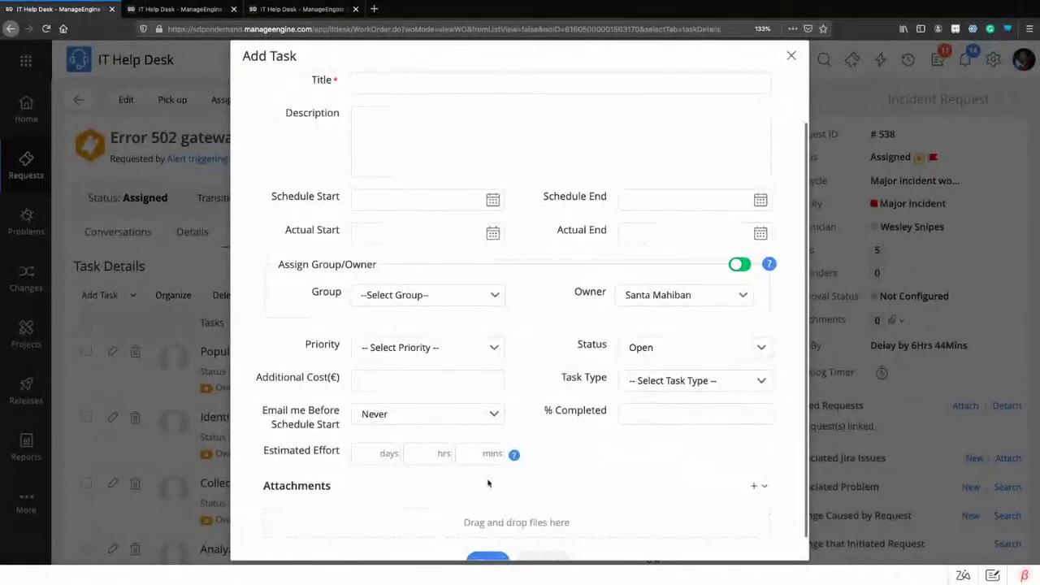
pyautogui.scroll(-1, 488, 483)
pyautogui.click(543, 539)
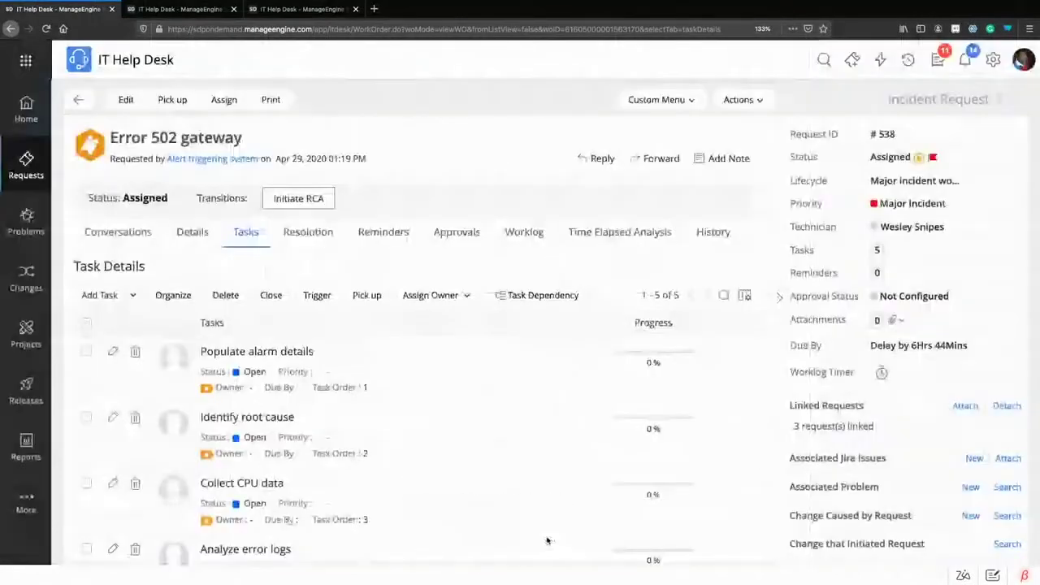
# Open the request's task dependency map and make Analyze error logs depend on Collect CPU data
pyautogui.scroll(-3, 343, 391)
pyautogui.scroll(1, 286, 440)
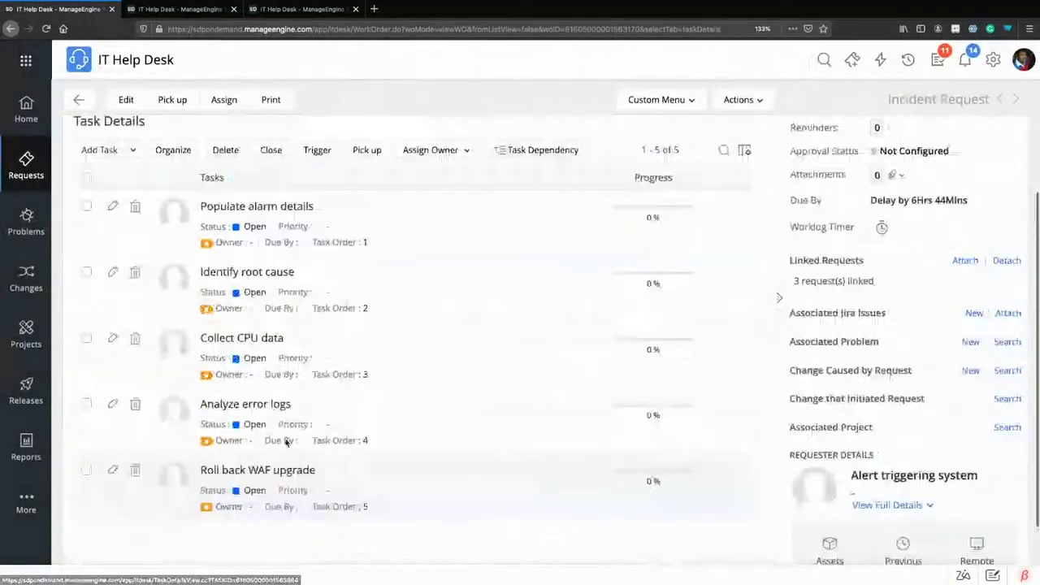
pyautogui.scroll(1, 286, 439)
pyautogui.click(520, 190)
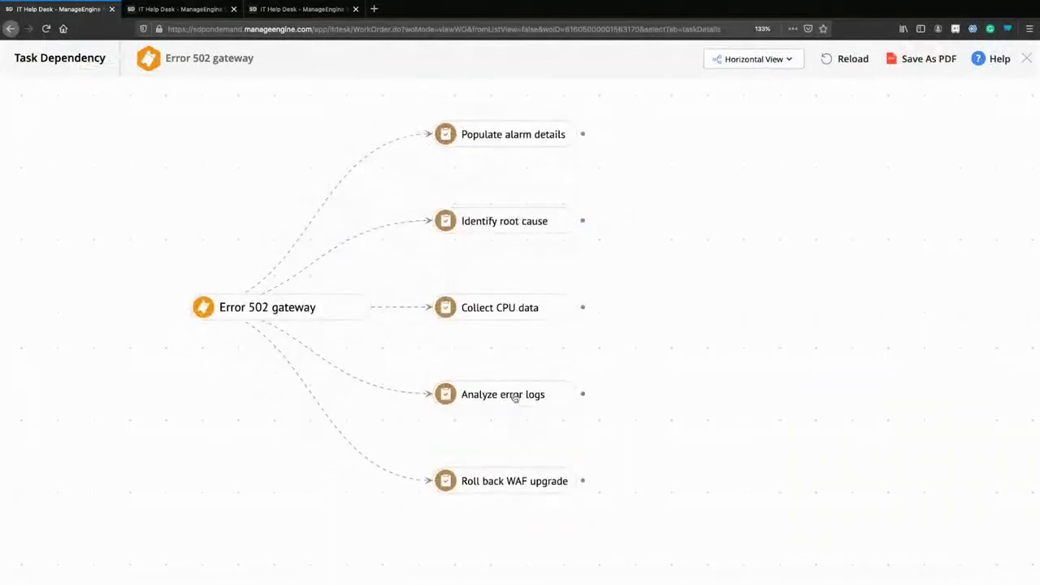
pyautogui.moveTo(523, 398)
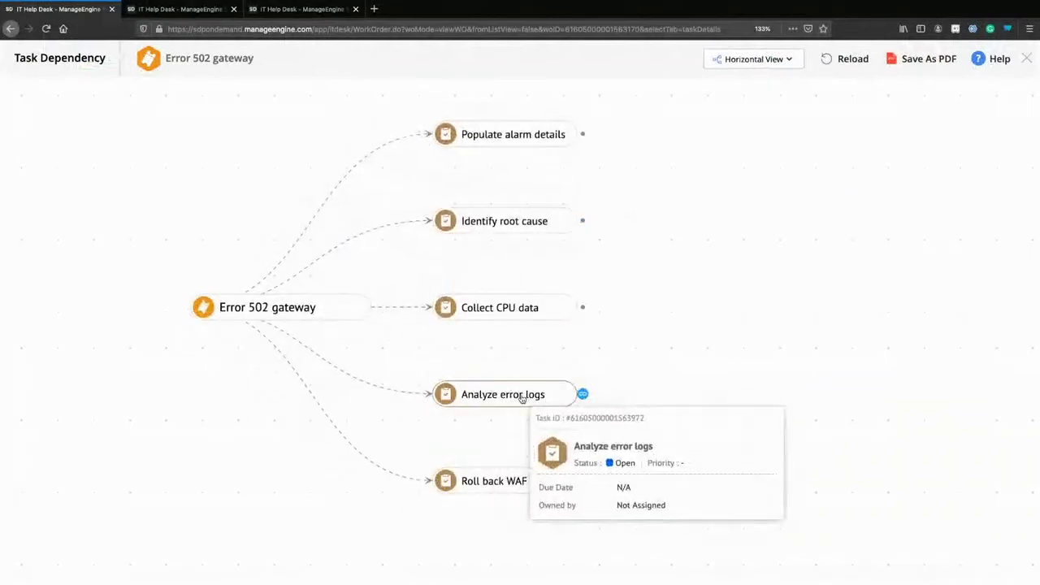
pyautogui.moveTo(525, 313)
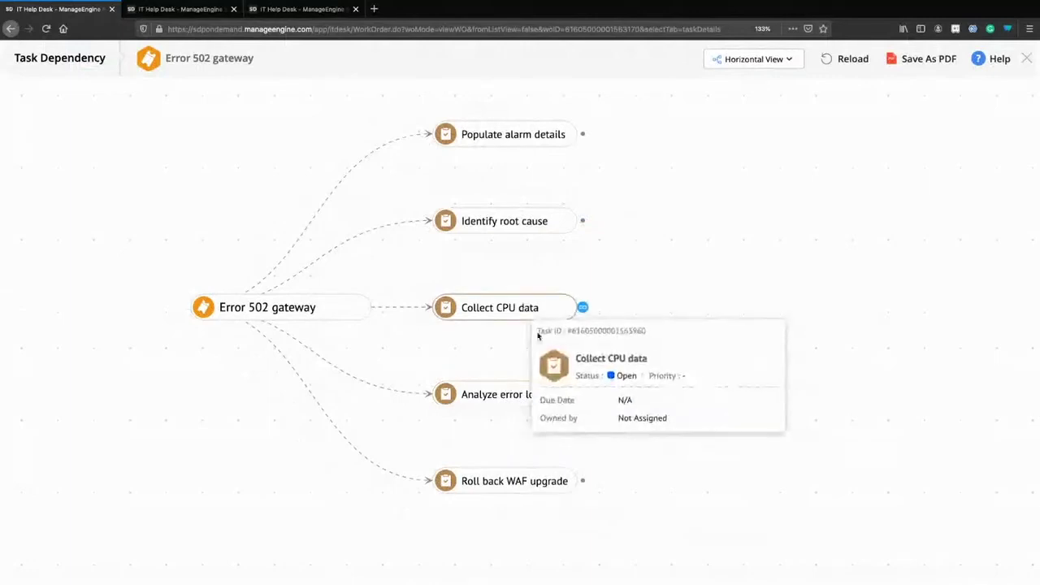
pyautogui.moveTo(513, 320); pyautogui.dragTo(513, 308)
pyautogui.moveTo(537, 375)
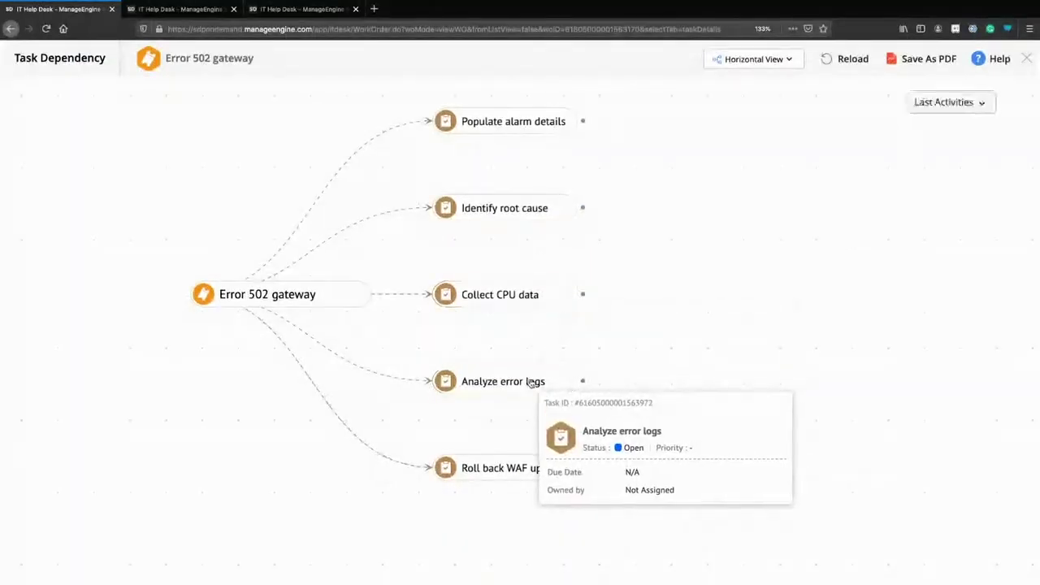
pyautogui.click(531, 382)
pyautogui.rightClick(508, 348)
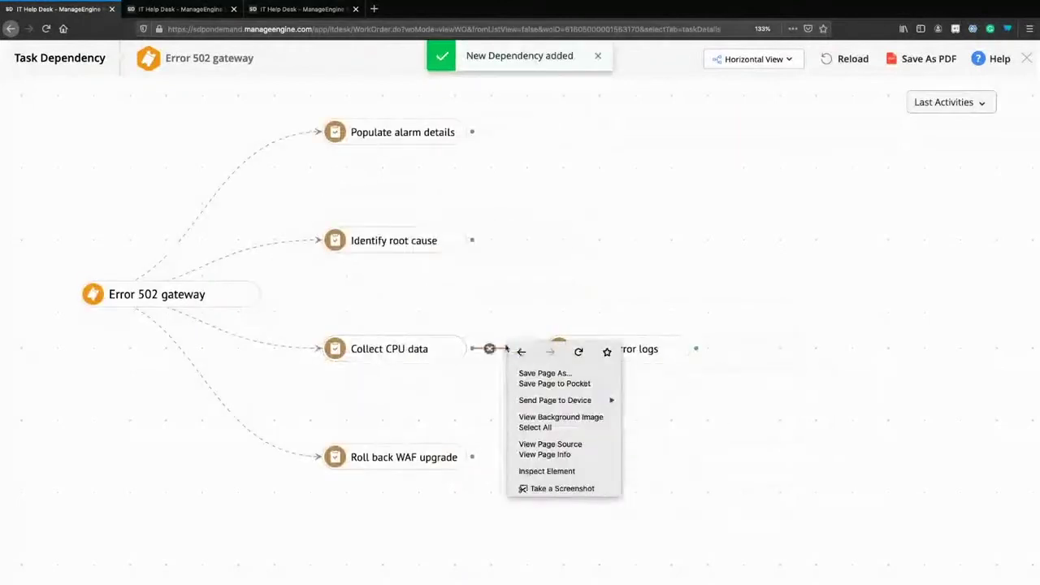
pyautogui.click(499, 351)
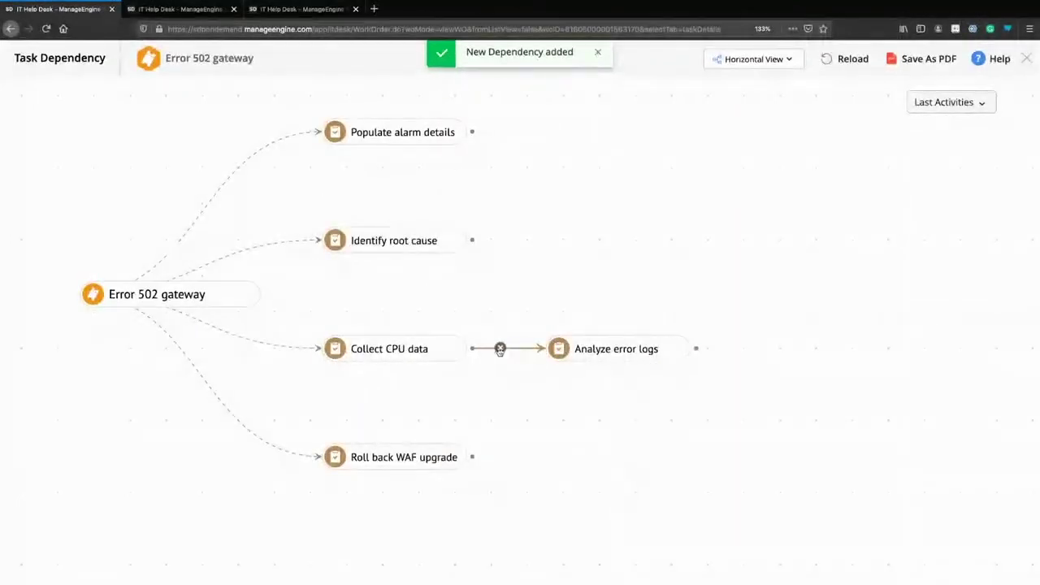
# Delete the dependency from Collect CPU data to Analyze error logs and make Collect CPU data depend on Analyze error logs instead
pyautogui.click(497, 347)
pyautogui.click(626, 342)
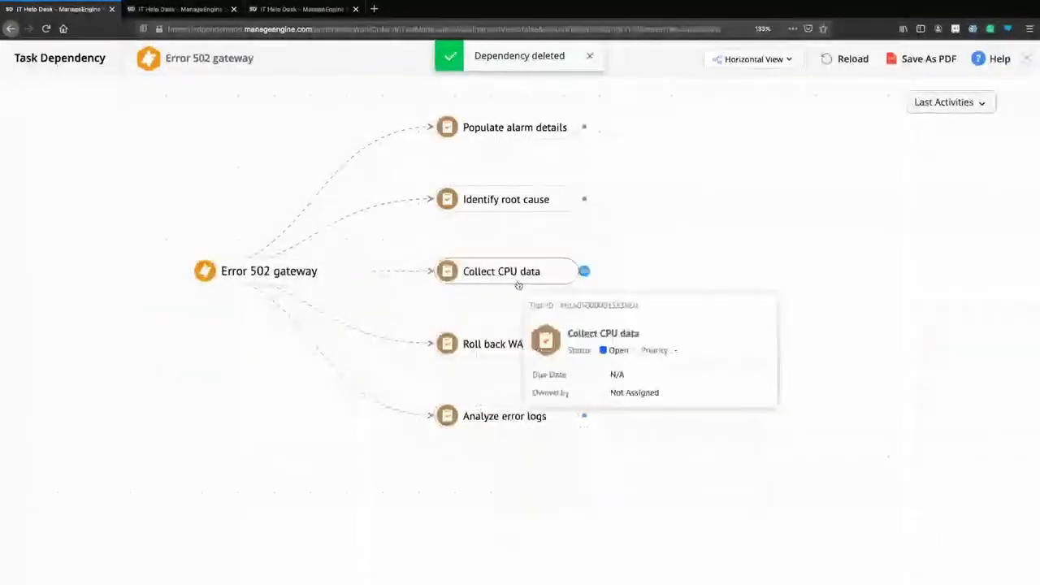
pyautogui.click(504, 275)
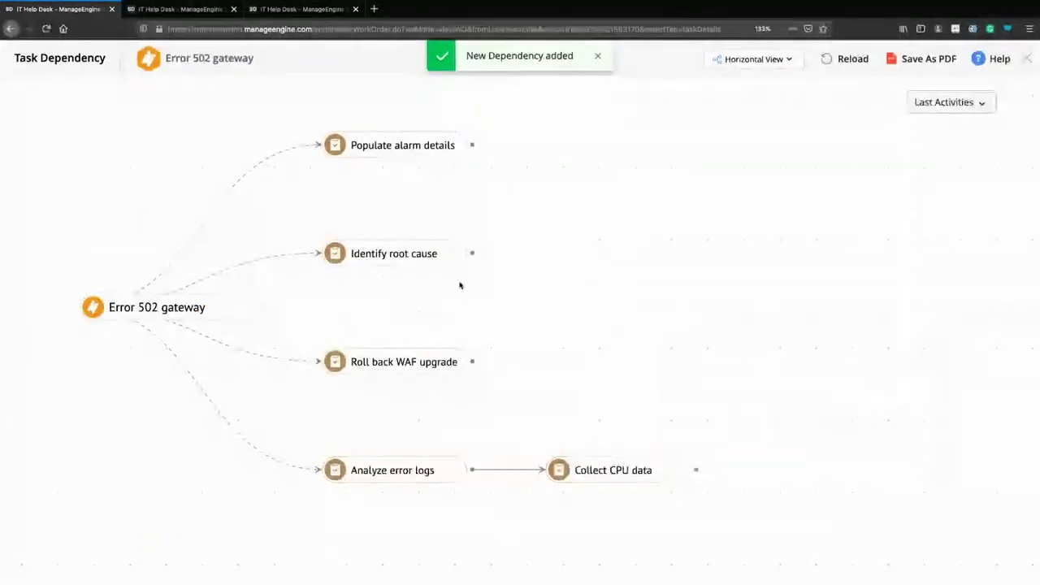
# Chain Populate alarm details, Identify root cause and Roll back WAF upgrade after Collect CPU data, and close the dependency map
pyautogui.moveTo(655, 477)
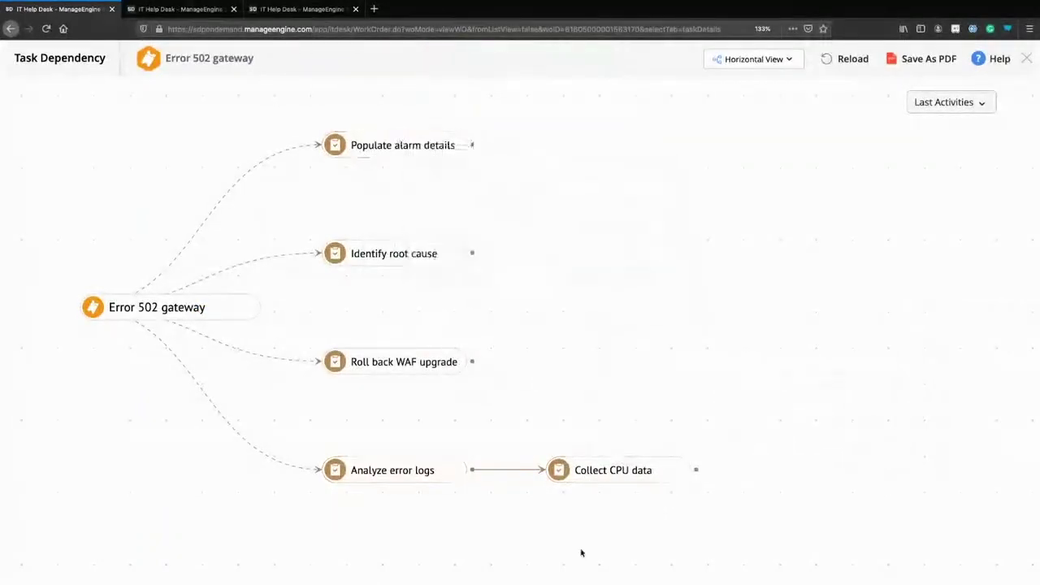
pyautogui.moveTo(695, 469); pyautogui.dragTo(419, 145)
pyautogui.moveTo(329, 160)
pyautogui.moveTo(330, 160); pyautogui.dragTo(329, 159)
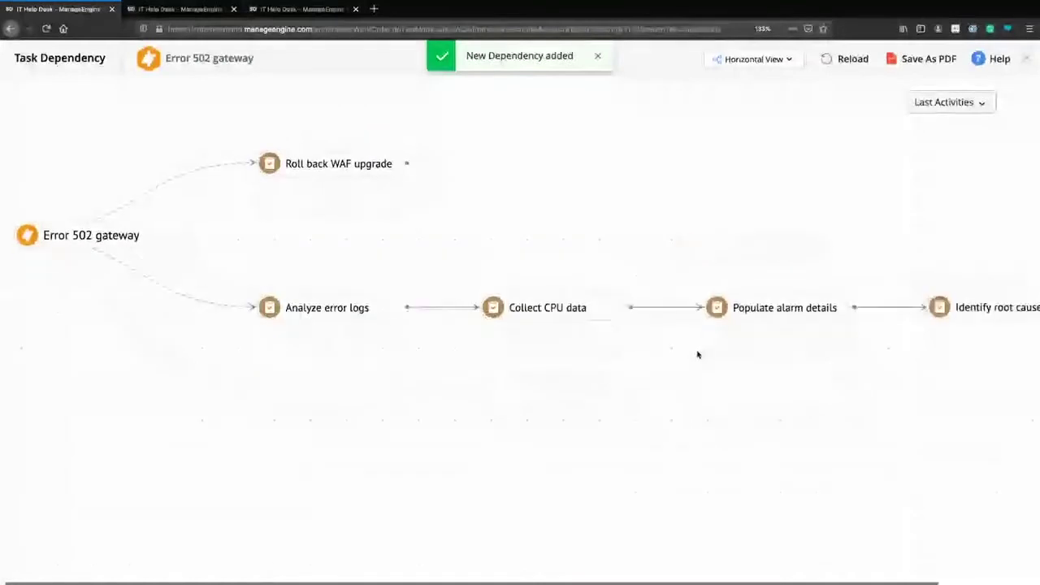
pyautogui.moveTo(305, 162)
pyautogui.moveTo(305, 162); pyautogui.dragTo(304, 161)
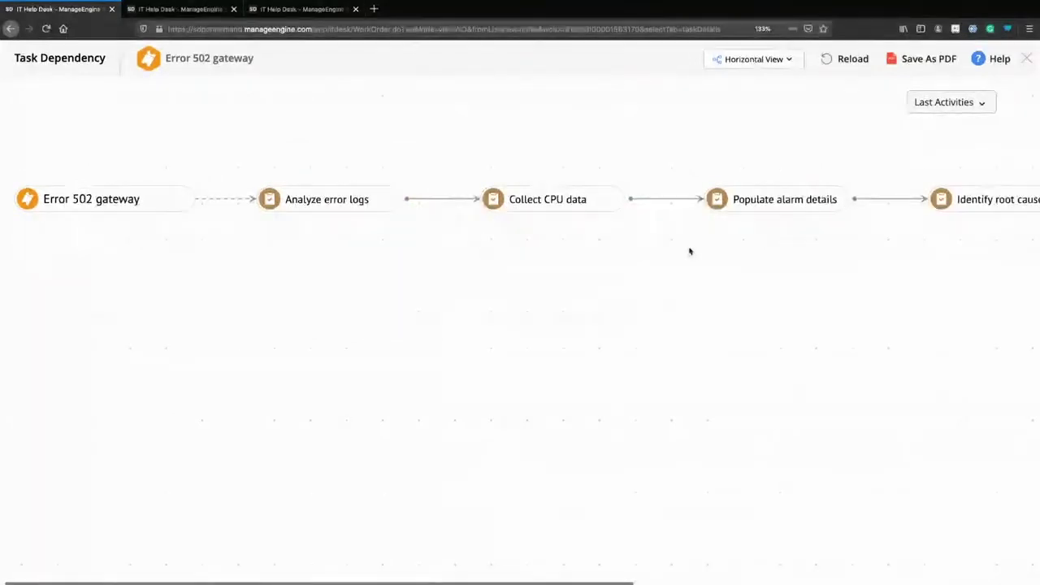
pyautogui.click(1025, 60)
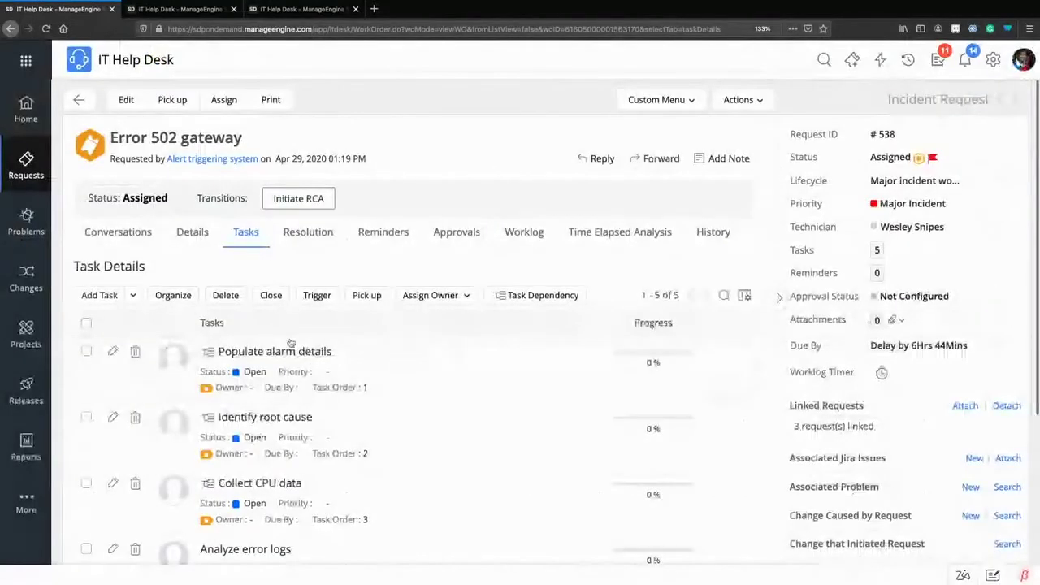
# Review the request's task list with its dependencies, selecting Populate alarm details and clearing the selection again
pyautogui.scroll(-3, 332, 389)
pyautogui.click(87, 224)
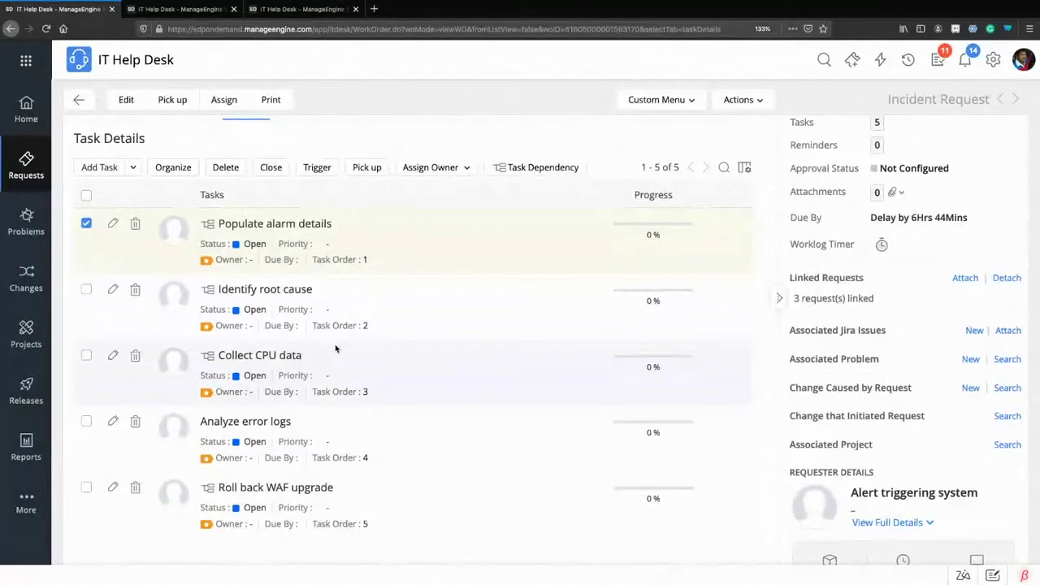
pyautogui.scroll(3, 335, 349)
pyautogui.click(87, 352)
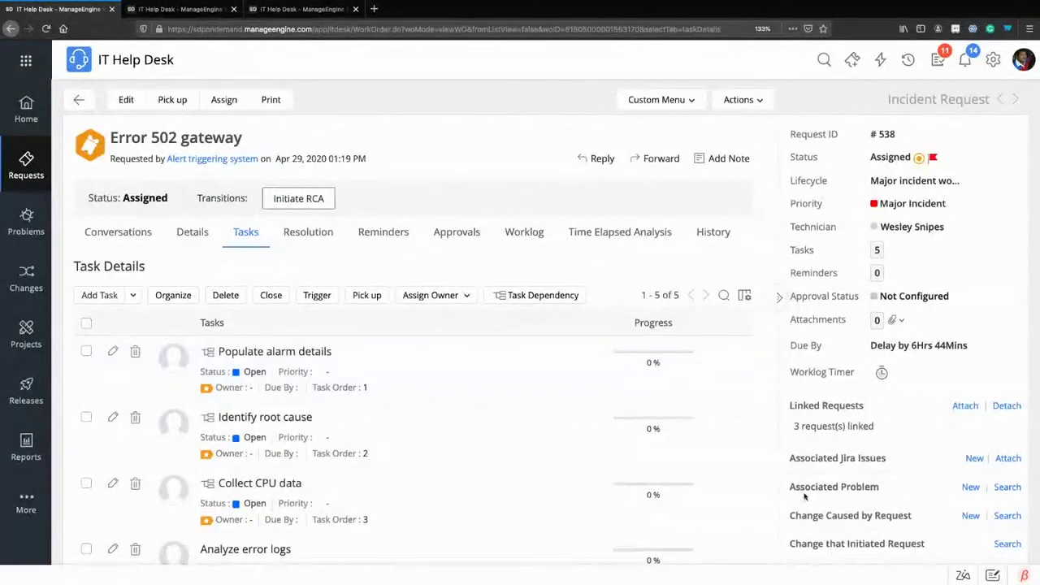
# Create an associated problem for the Error 502 gateway request, keeping the prefilled General Problem Template details
pyautogui.moveTo(787, 491); pyautogui.dragTo(883, 489)
pyautogui.click(882, 489)
pyautogui.click(972, 489)
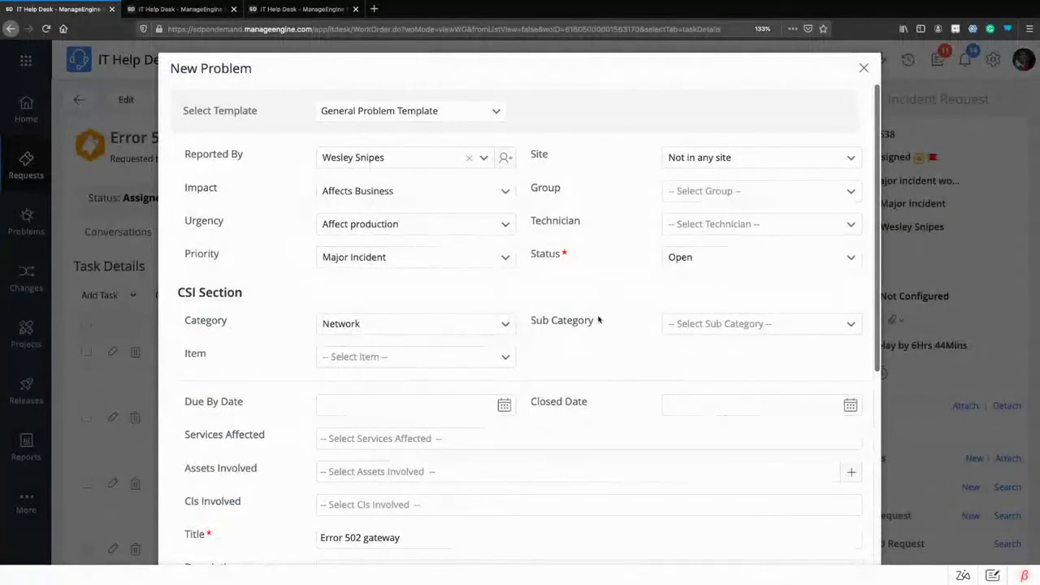
pyautogui.scroll(-3, 602, 321)
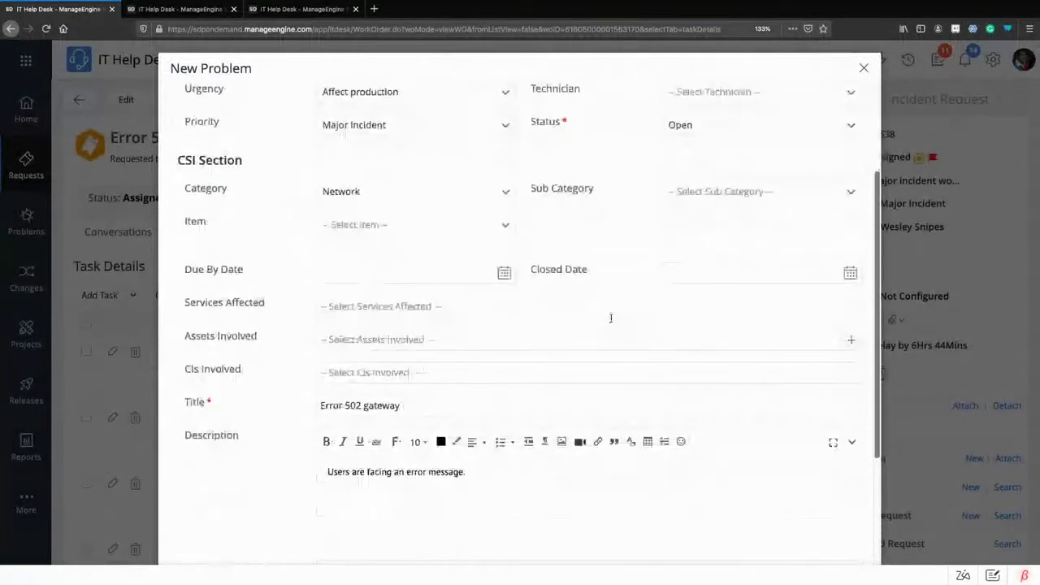
pyautogui.click(375, 312)
pyautogui.click(273, 351)
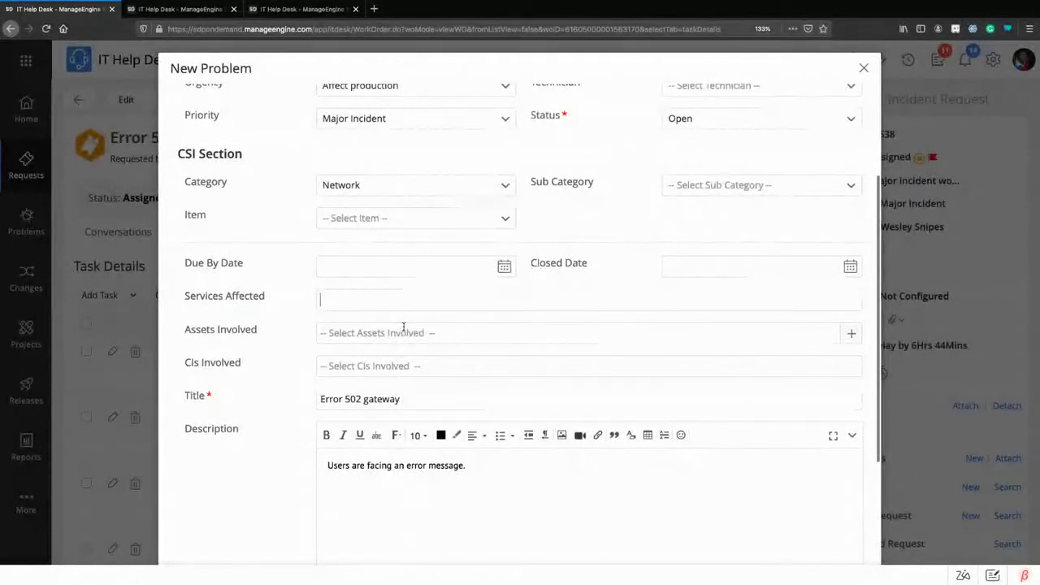
pyautogui.scroll(-4, 412, 374)
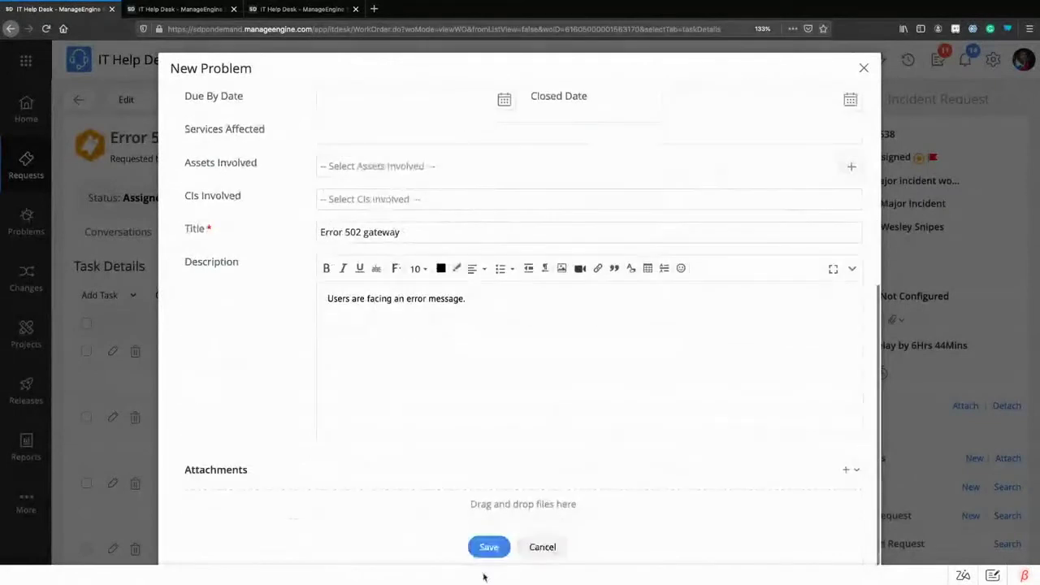
pyautogui.click(492, 550)
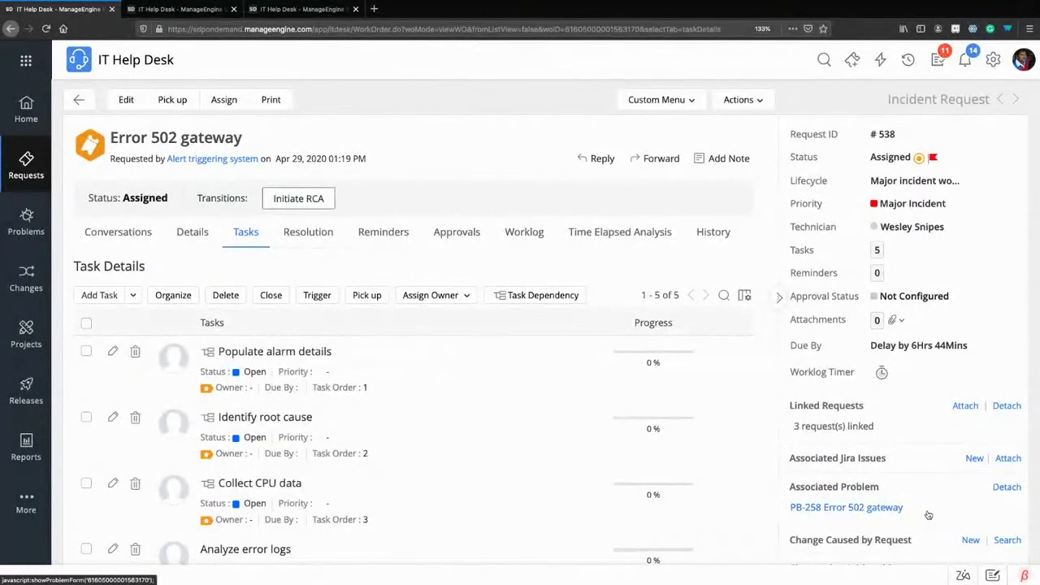
# Compare the request's available transition with its lifecycle map and show the after-transition rules of Initiate RCA
pyautogui.click(323, 10)
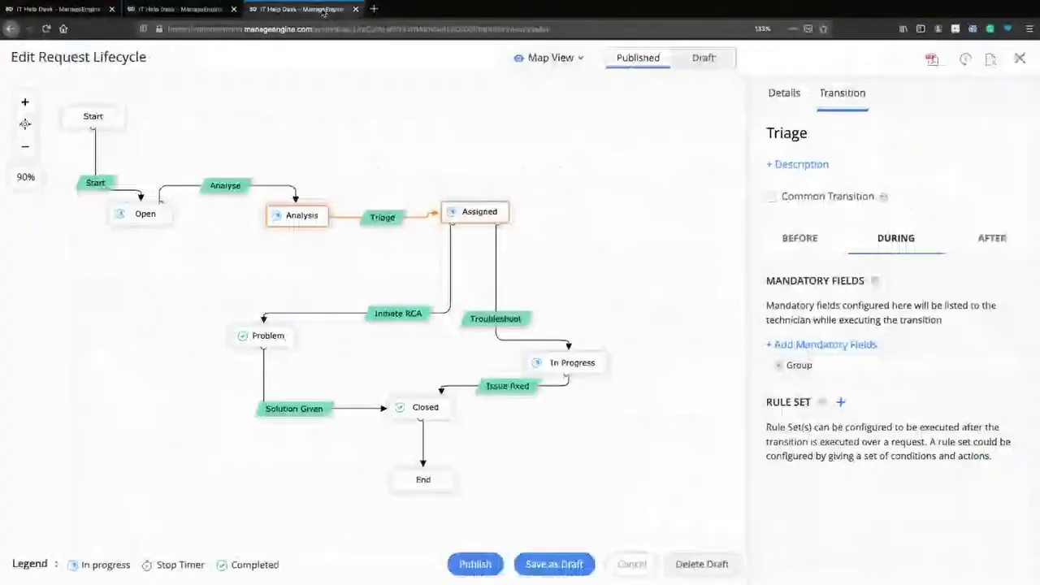
pyautogui.click(52, 12)
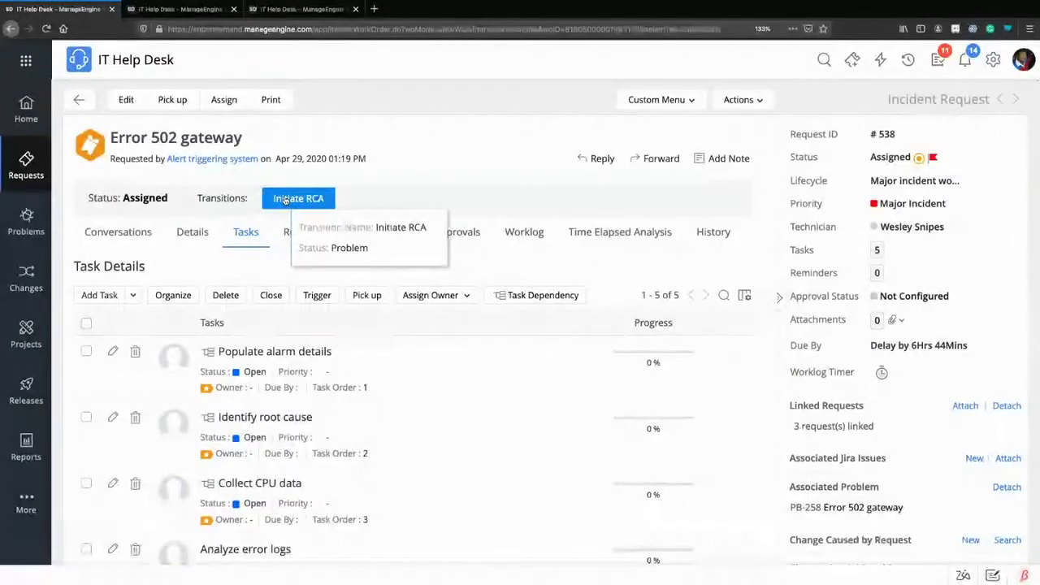
pyautogui.click(285, 9)
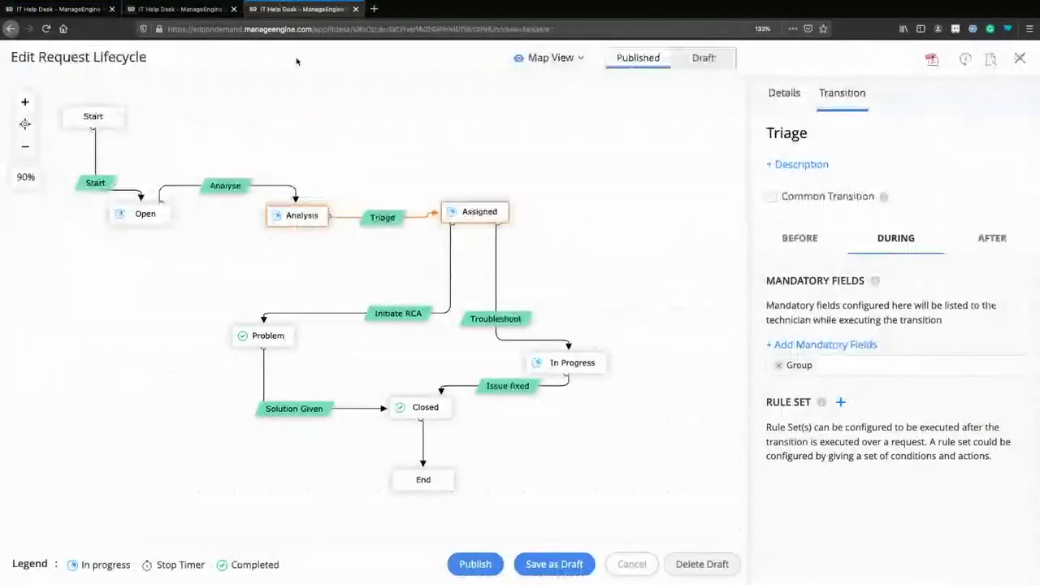
pyautogui.click(400, 317)
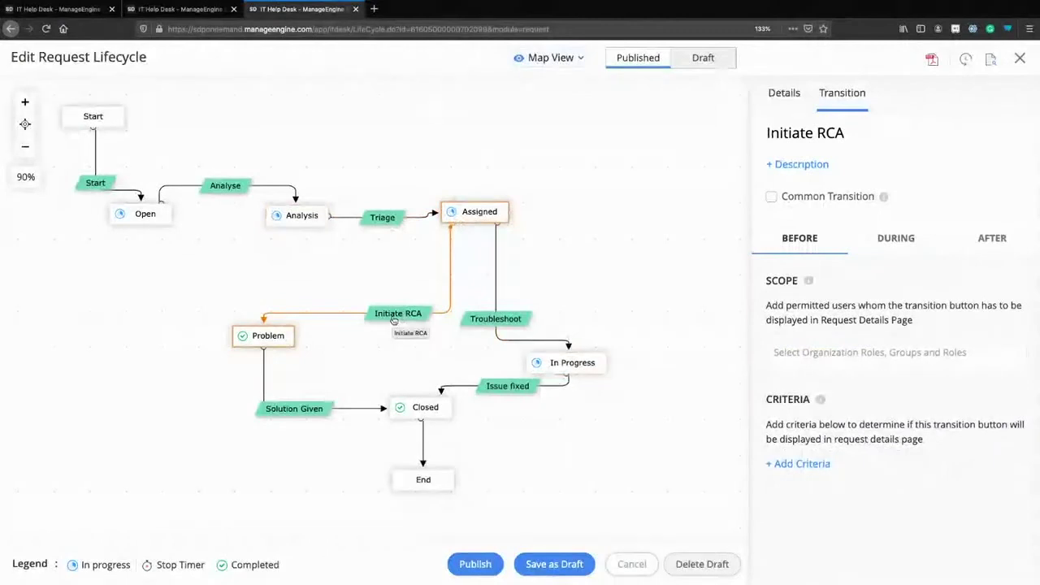
pyautogui.click(1005, 239)
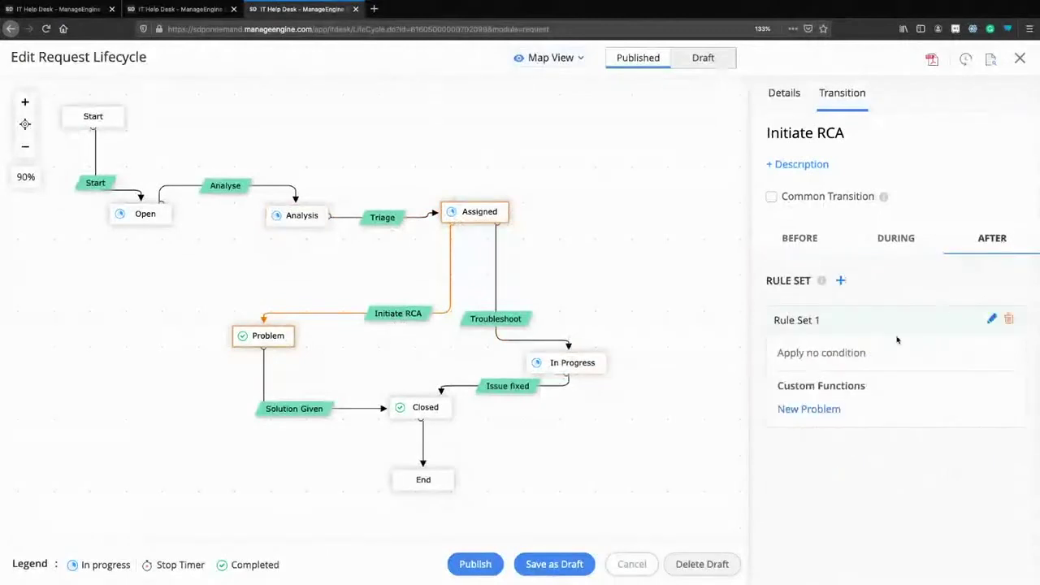
# Examine the New Problem custom function script in Rule Set 1 and leave the rule set without changes
pyautogui.click(993, 321)
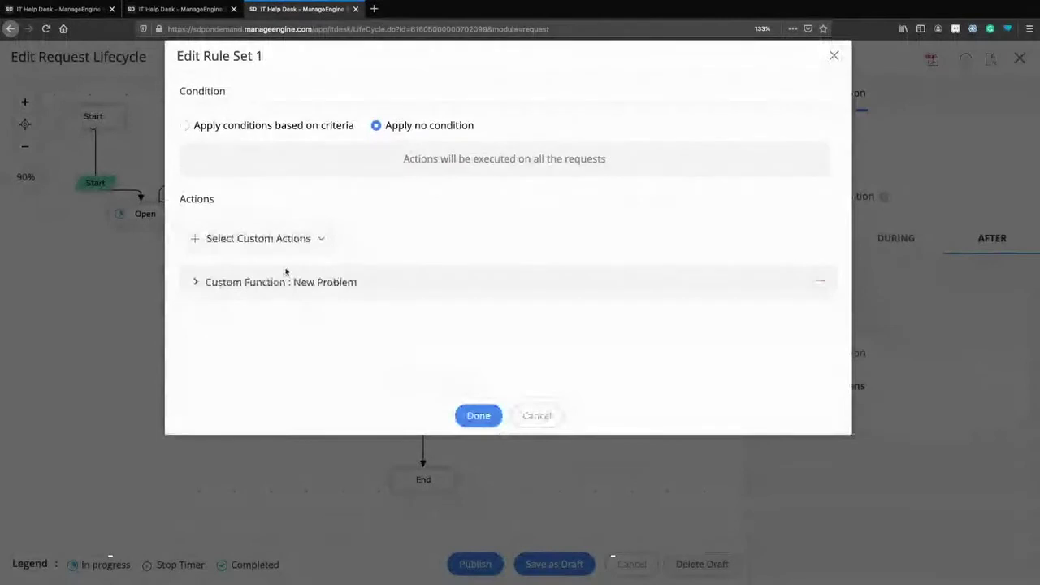
pyautogui.click(297, 281)
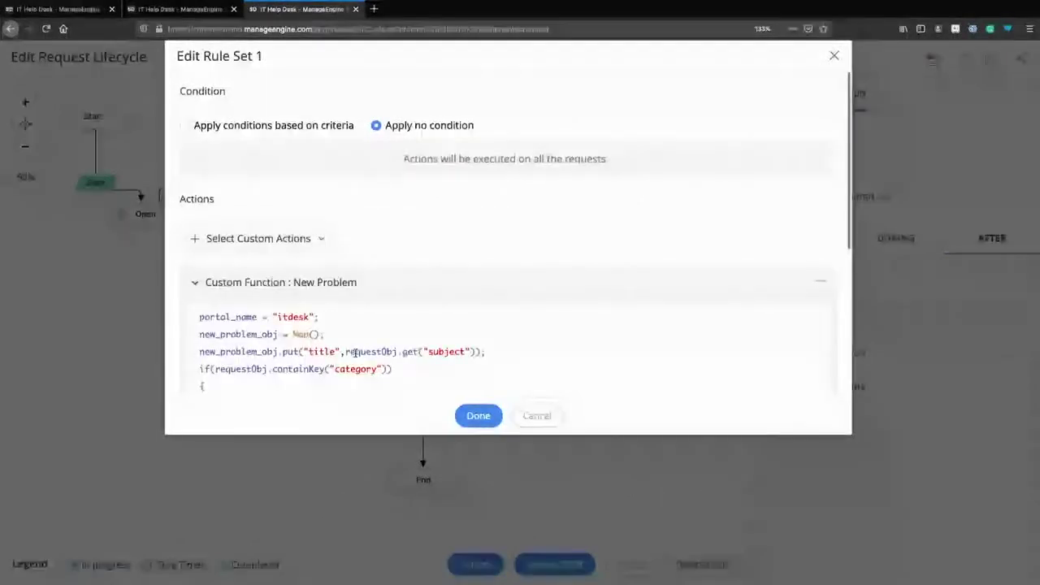
pyautogui.scroll(-3, 354, 350)
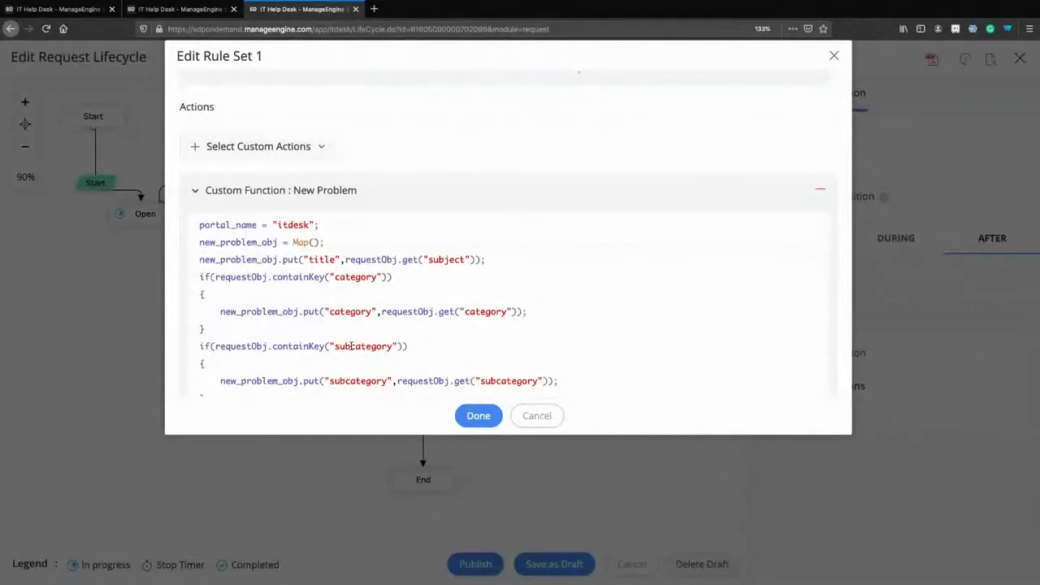
pyautogui.scroll(-4, 351, 346)
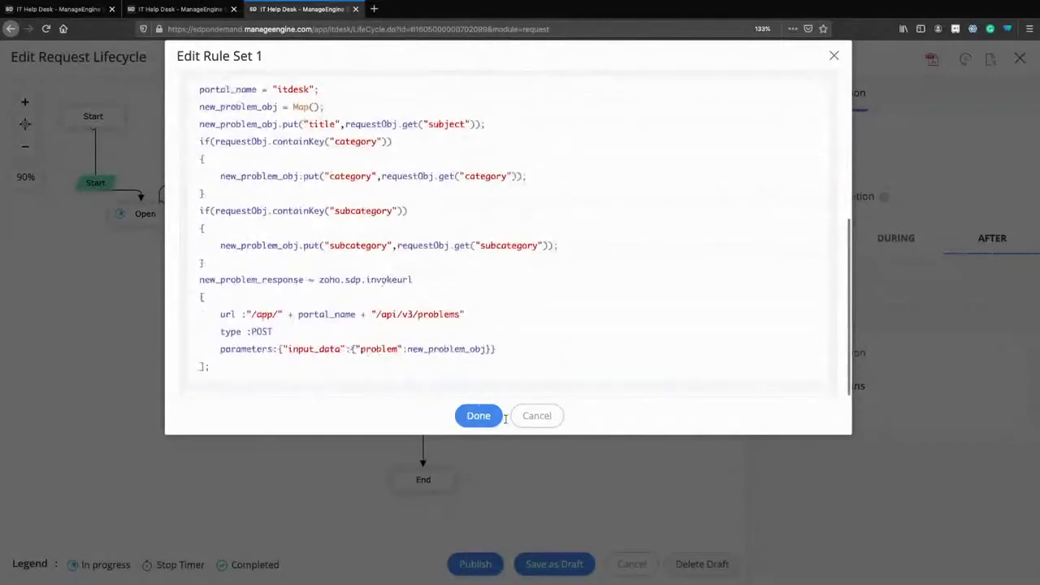
pyautogui.click(538, 416)
# Check the list of all problems and return to the Error 502 gateway request
pyautogui.click(174, 9)
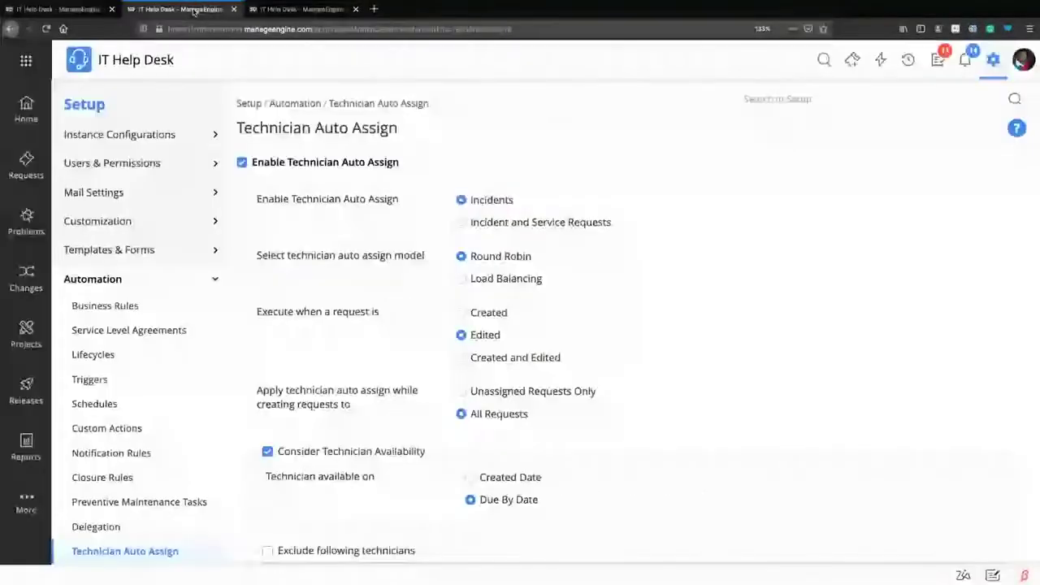
pyautogui.click(36, 230)
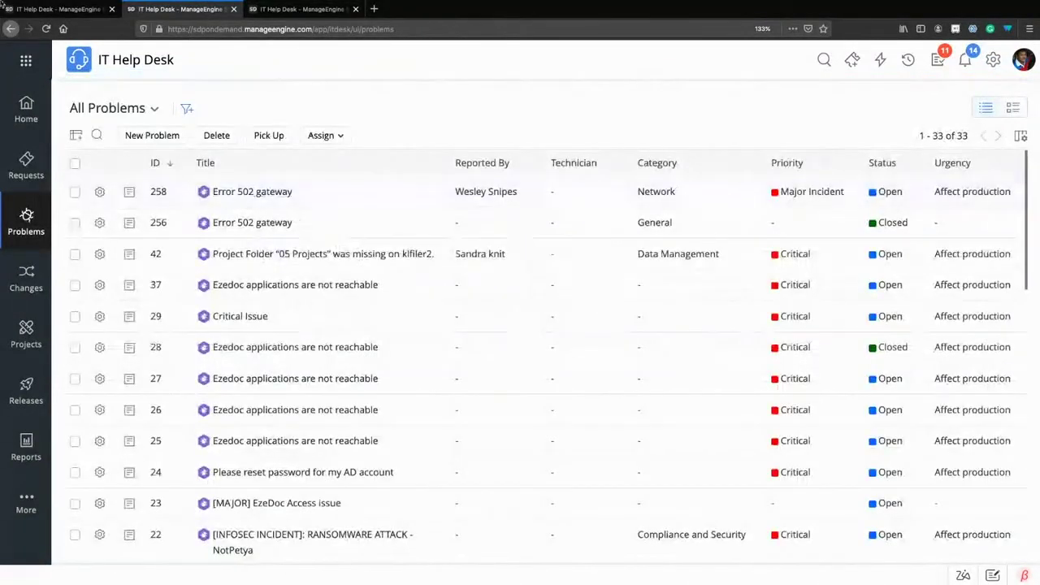
pyautogui.click(52, 10)
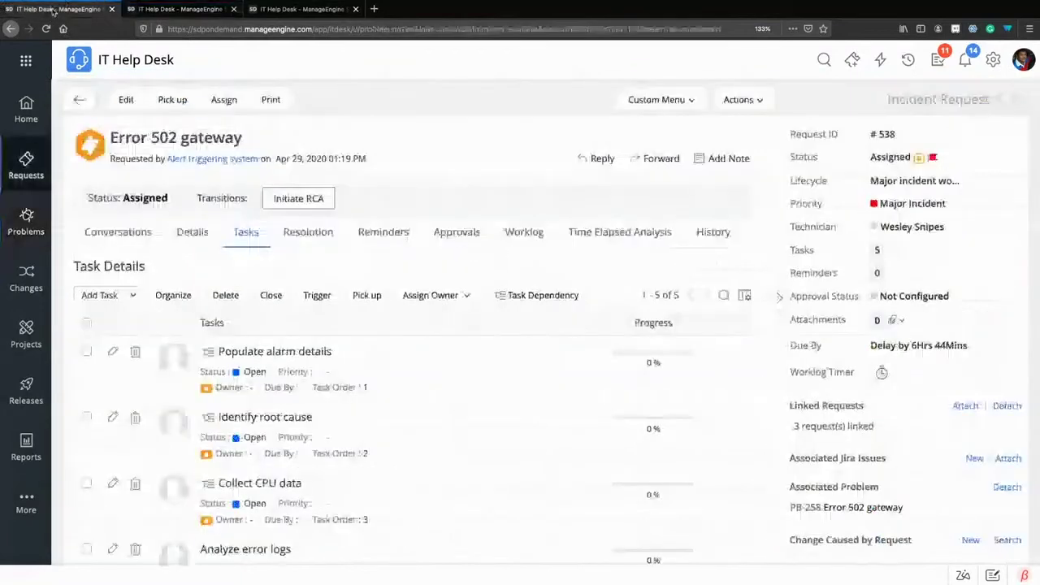
# Execute the Initiate RCA transition on the Error 502 gateway request and reload the problem list to look for the new problem
pyautogui.click(309, 201)
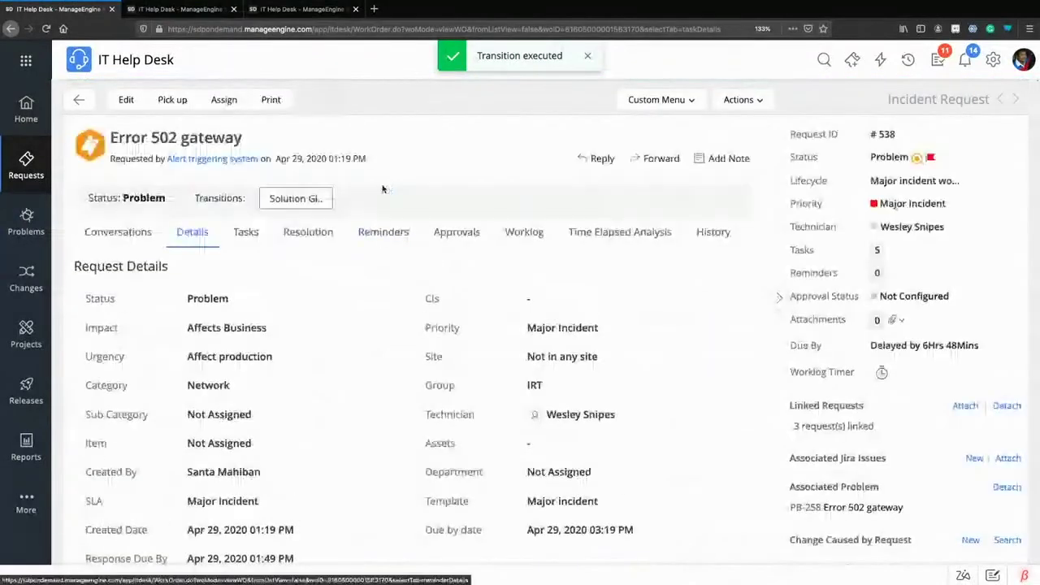
pyautogui.click(26, 222)
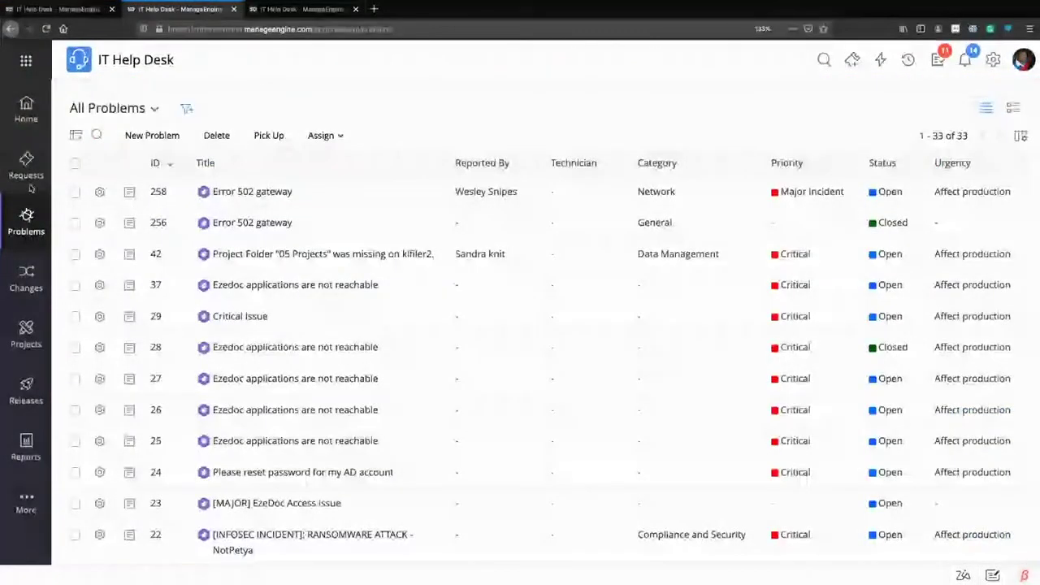
pyautogui.click(24, 219)
pyautogui.moveTo(257, 203)
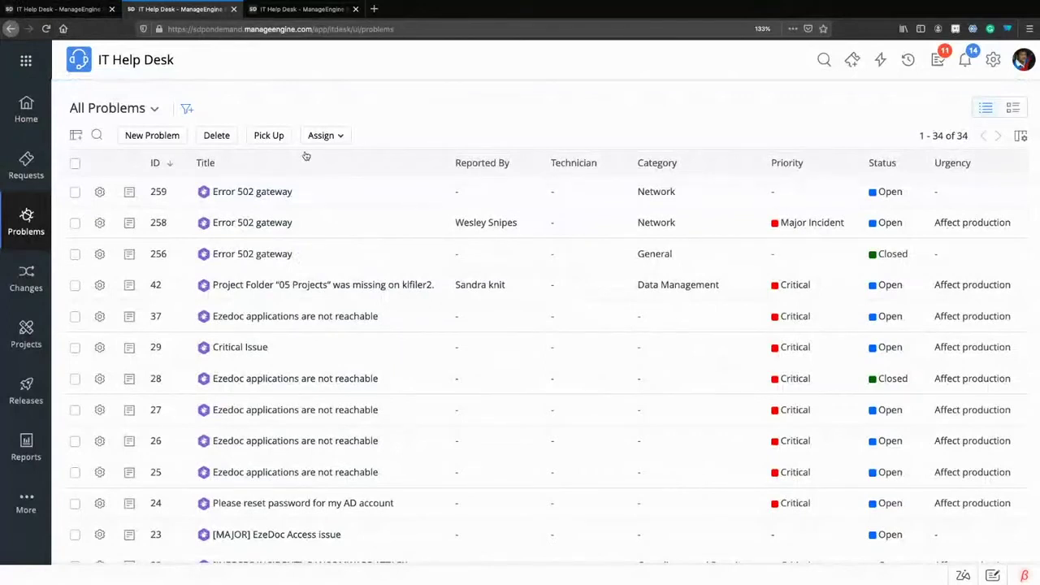
pyautogui.moveTo(317, 225)
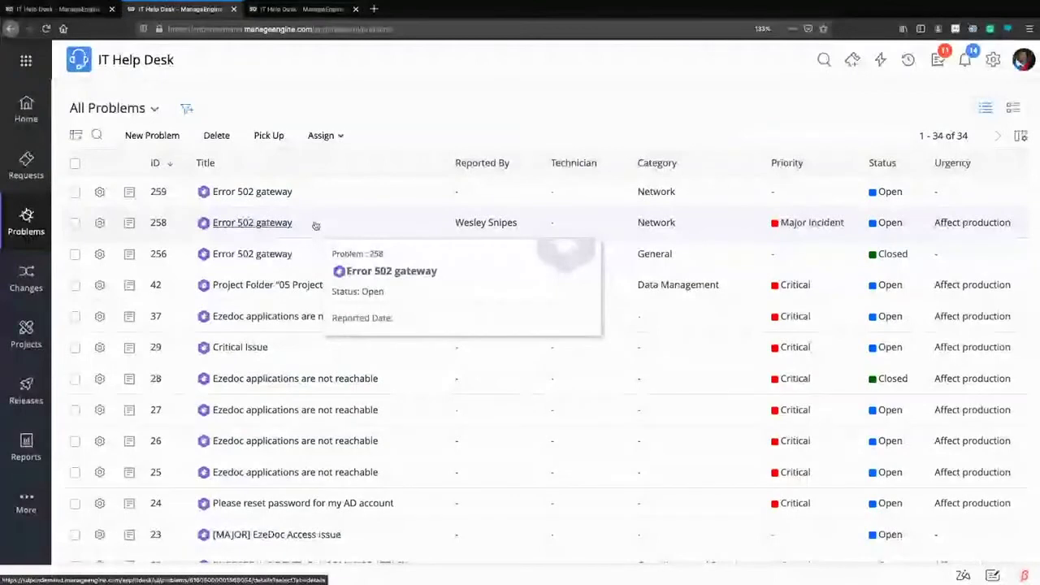
# Open problem 258, Error 502 gateway, and assign it to the IRT group with its reporter as technician
pyautogui.click(265, 228)
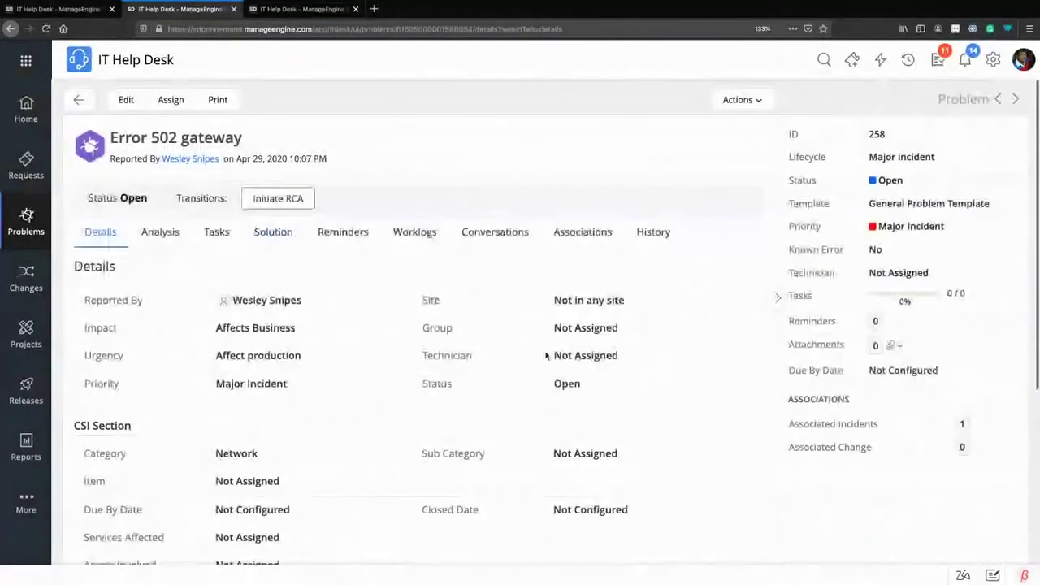
pyautogui.click(591, 328)
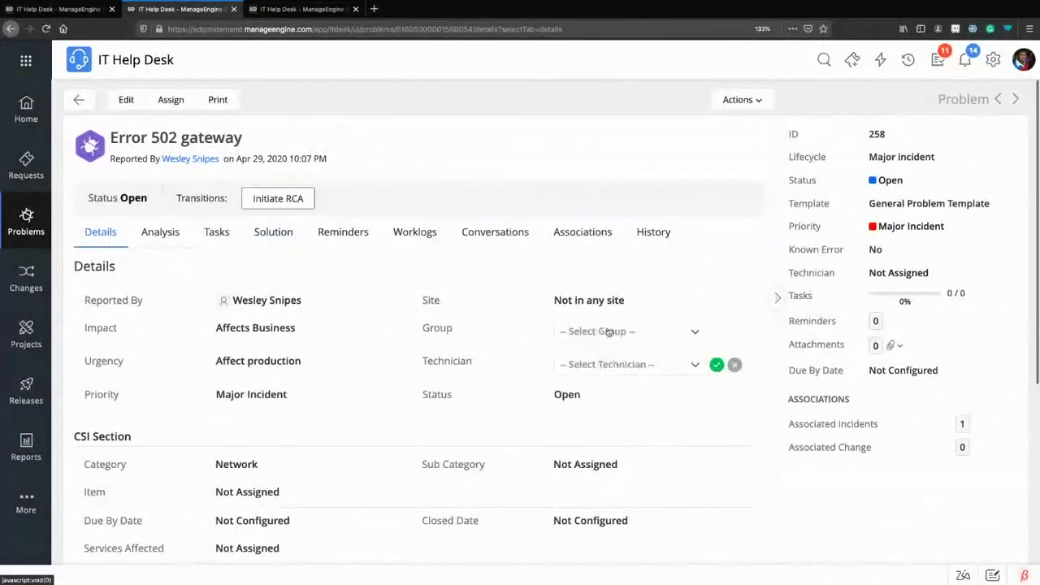
pyautogui.click(608, 332)
pyautogui.scroll(-3, 651, 487)
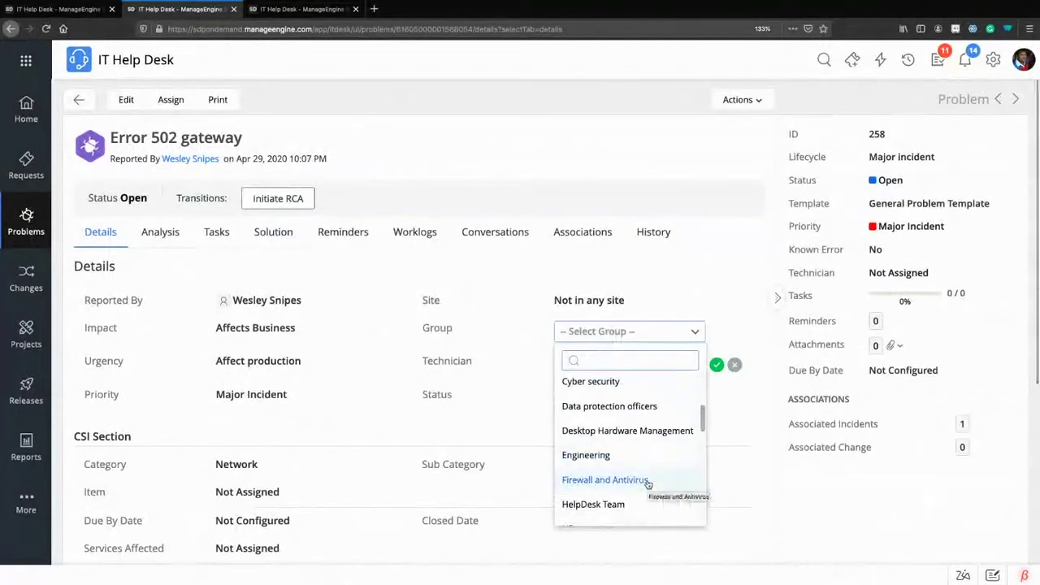
pyautogui.write('IRT')
pyautogui.press('Return')
pyautogui.click(620, 371)
pyautogui.write('wes')
pyautogui.click(654, 431)
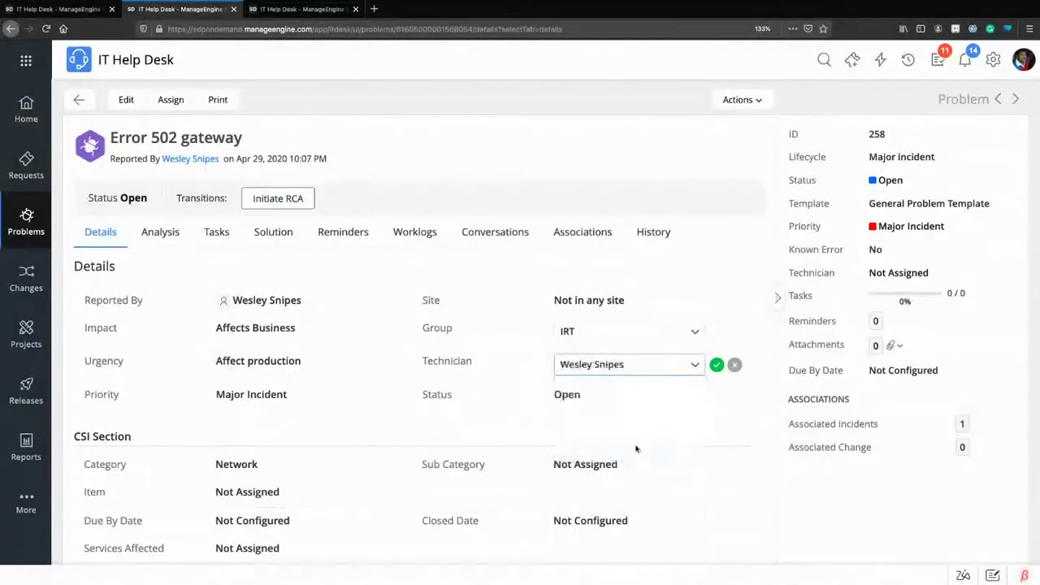
pyautogui.click(716, 365)
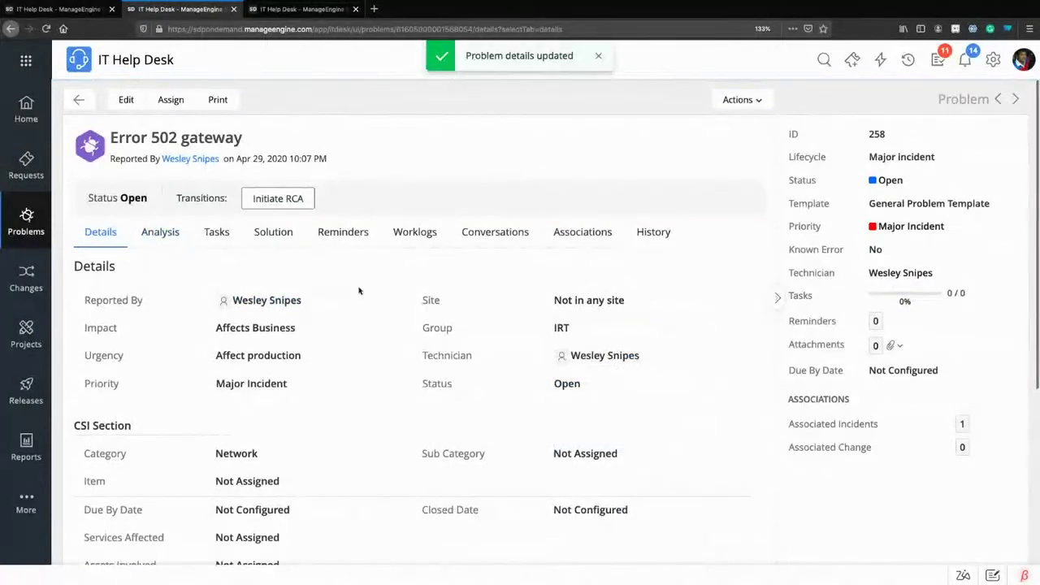
# Leave the request lifecycle editor without saving and open the Major incident problem lifecycle
pyautogui.moveTo(170, 198); pyautogui.dragTo(398, 200)
pyautogui.click(395, 219)
pyautogui.click(321, 10)
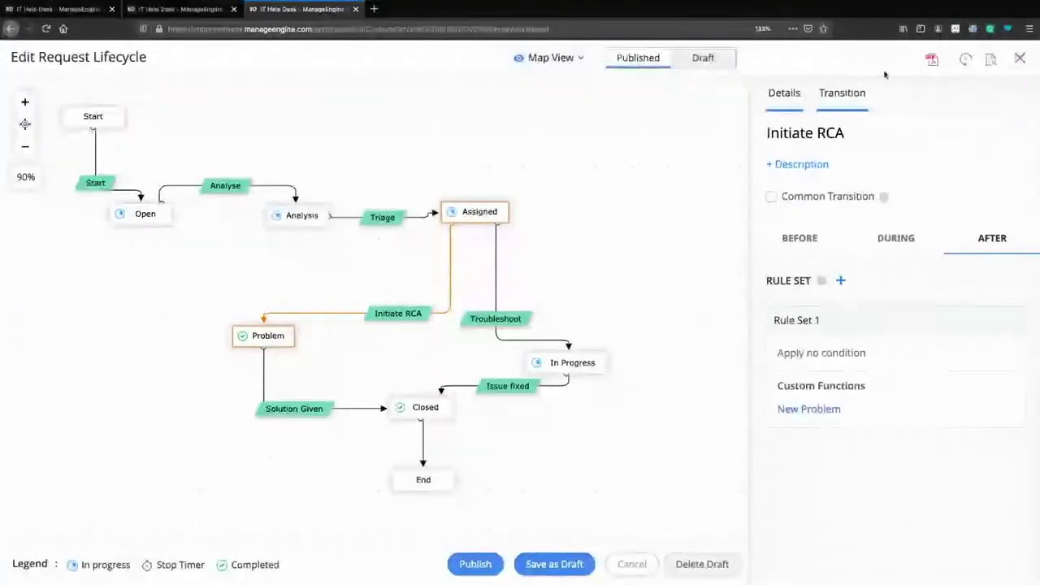
pyautogui.click(1020, 58)
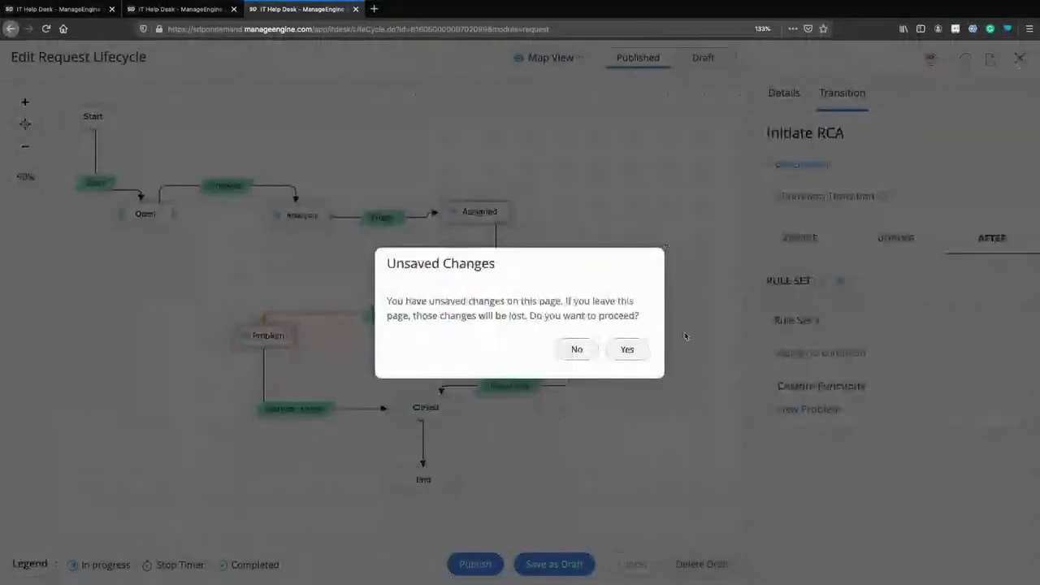
pyautogui.click(628, 351)
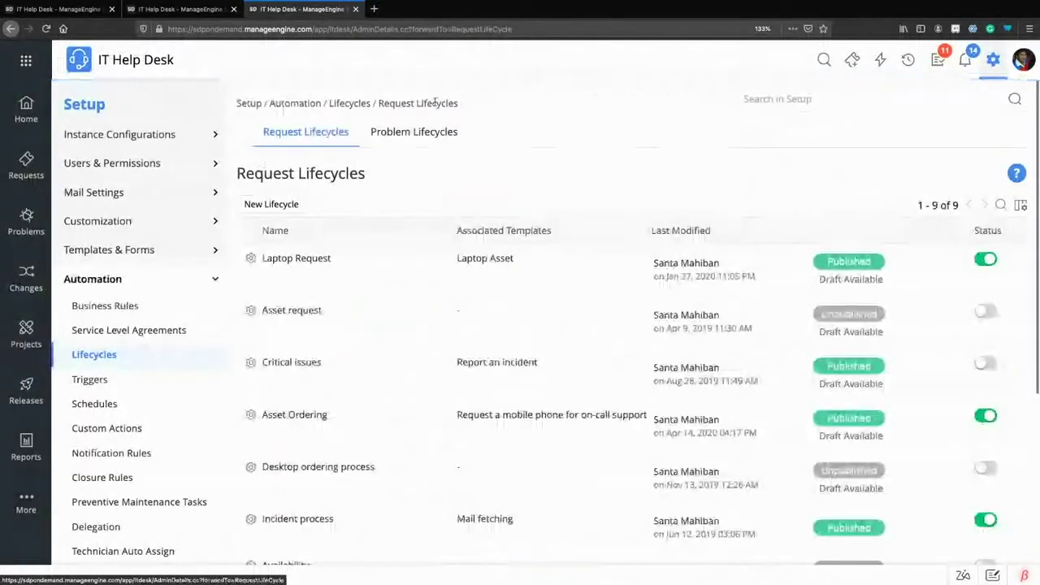
pyautogui.click(380, 140)
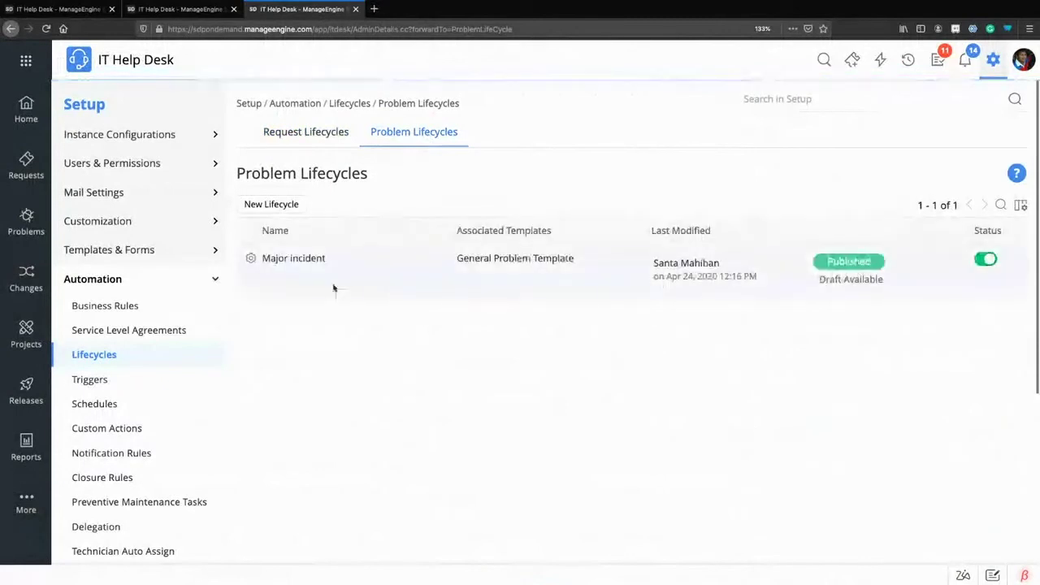
pyautogui.click(252, 258)
pyautogui.click(251, 291)
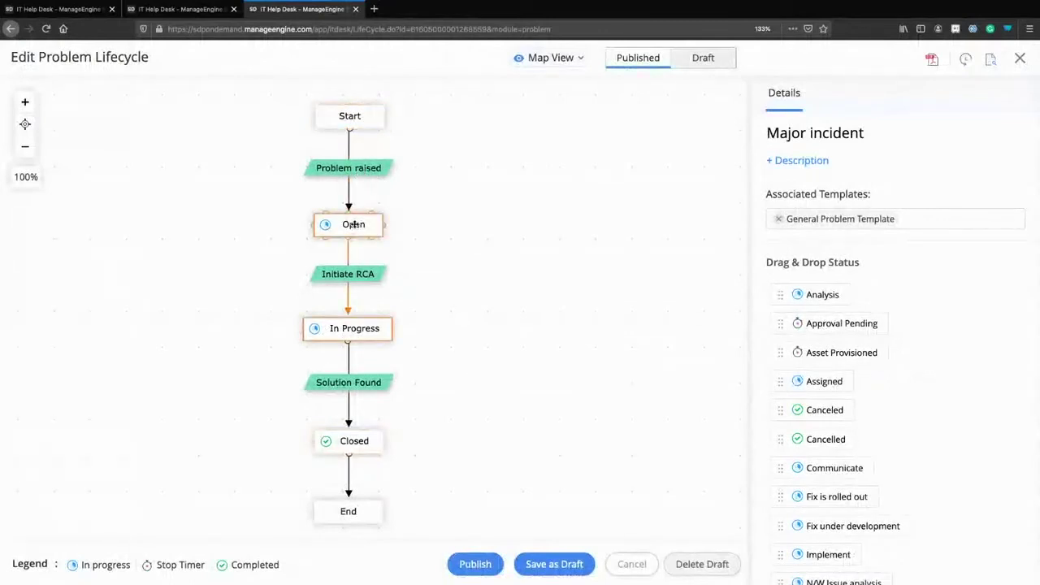
# Examine the before, during and after settings of the Initiate RCA transition in the problem lifecycle, including the tasks in its rule set
pyautogui.click(358, 276)
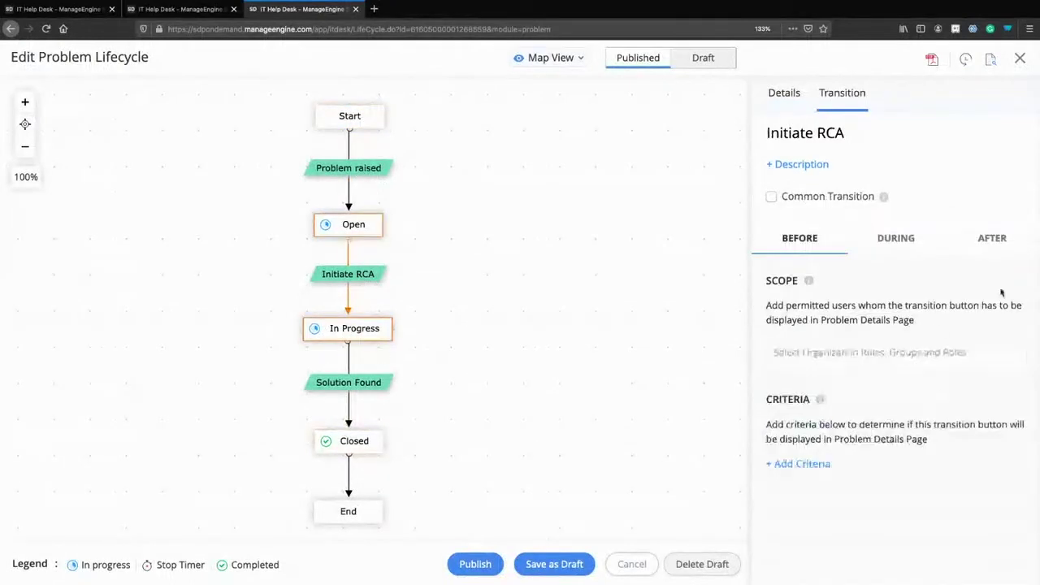
pyautogui.click(894, 241)
pyautogui.click(990, 239)
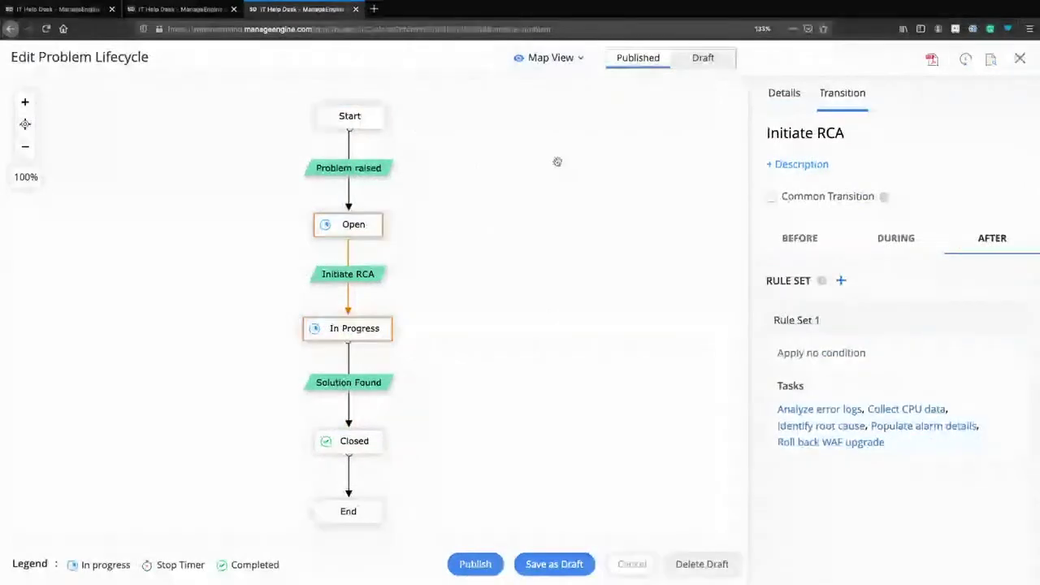
# Execute the Initiate RCA transition on the Error 502 gateway problem and view the tasks it adds
pyautogui.click(187, 11)
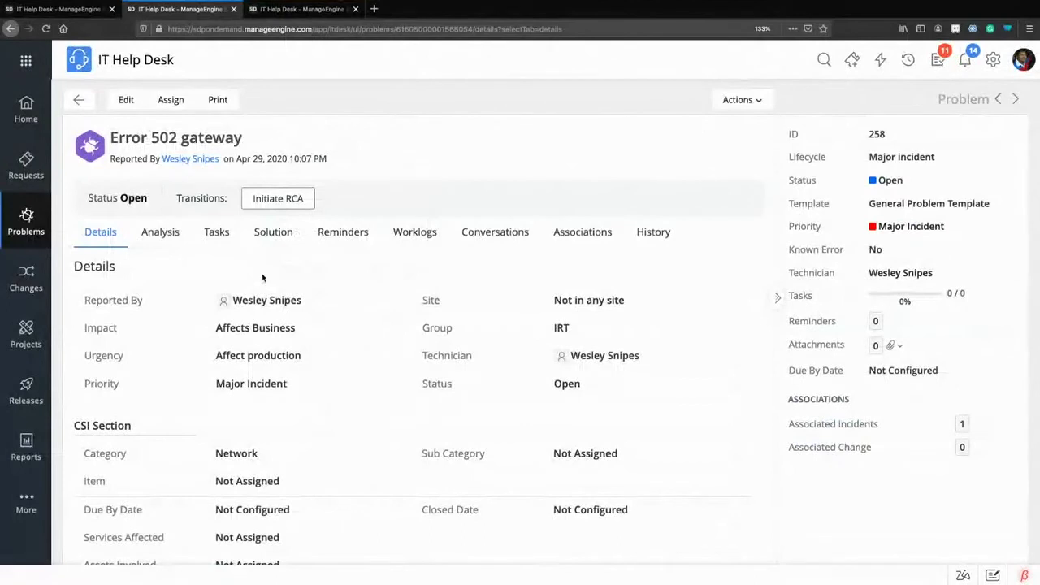
pyautogui.click(280, 200)
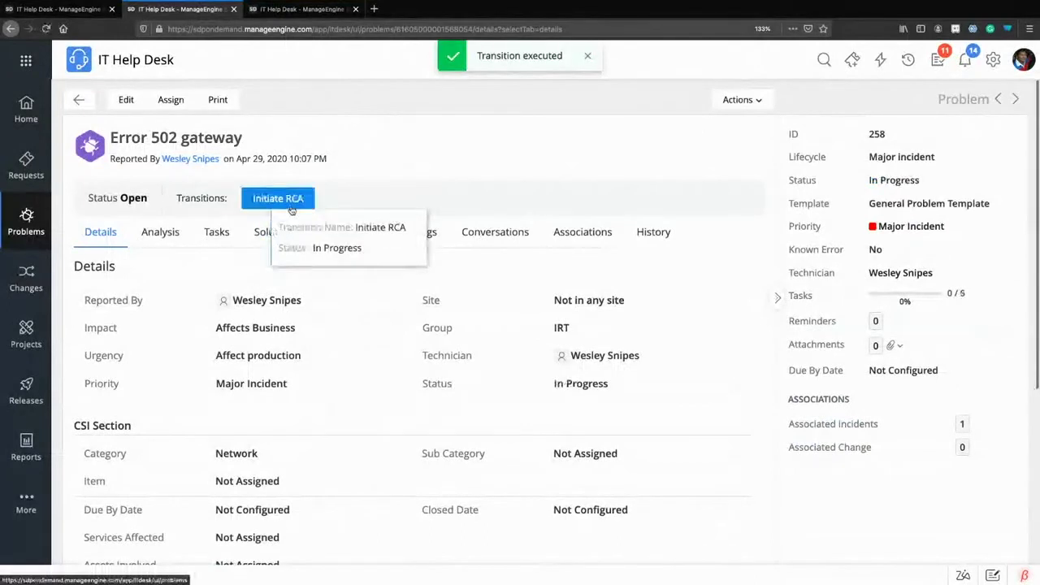
pyautogui.click(217, 232)
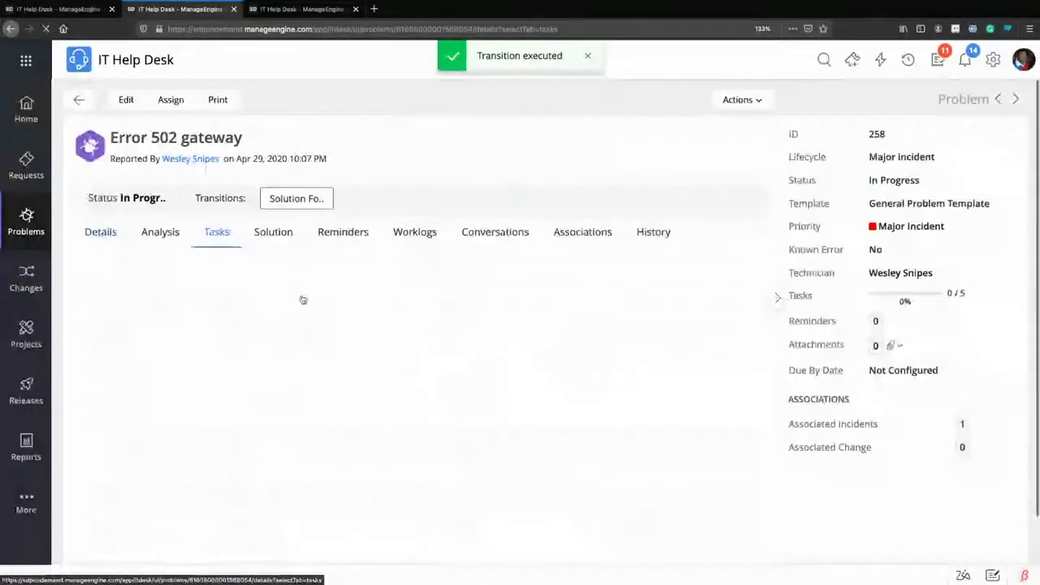
pyautogui.scroll(-3, 290, 355)
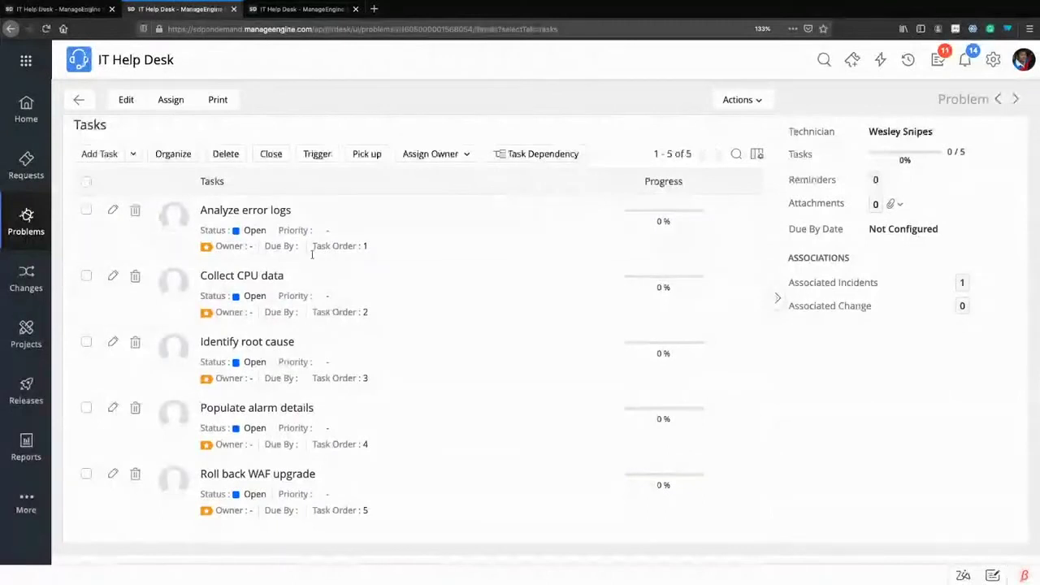
pyautogui.scroll(3, 153, 318)
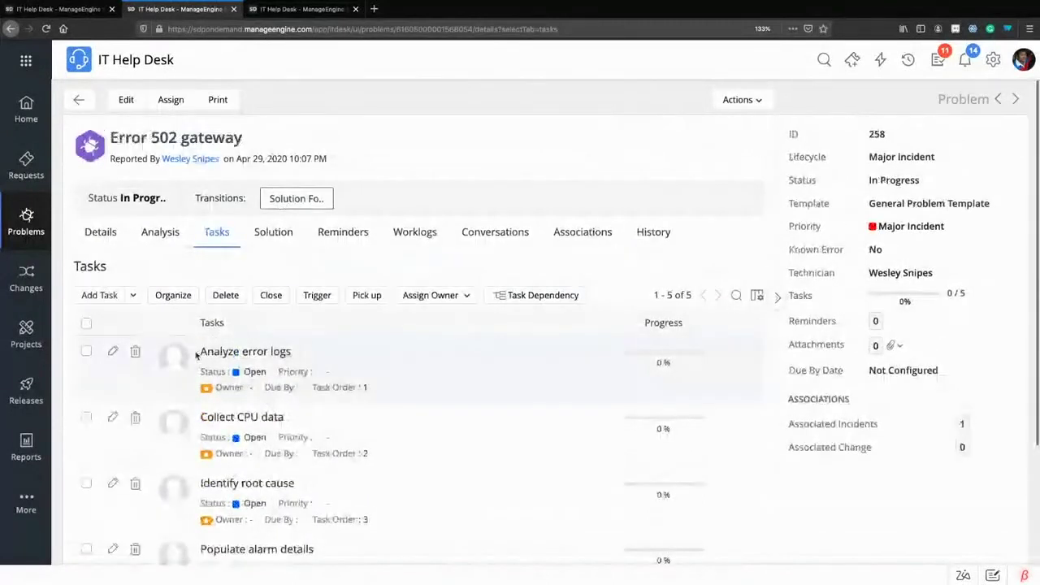
# Review the problem's Impact Details and Root Cause analysis sections and recheck its task list
pyautogui.click(162, 234)
pyautogui.scroll(-1, 689, 317)
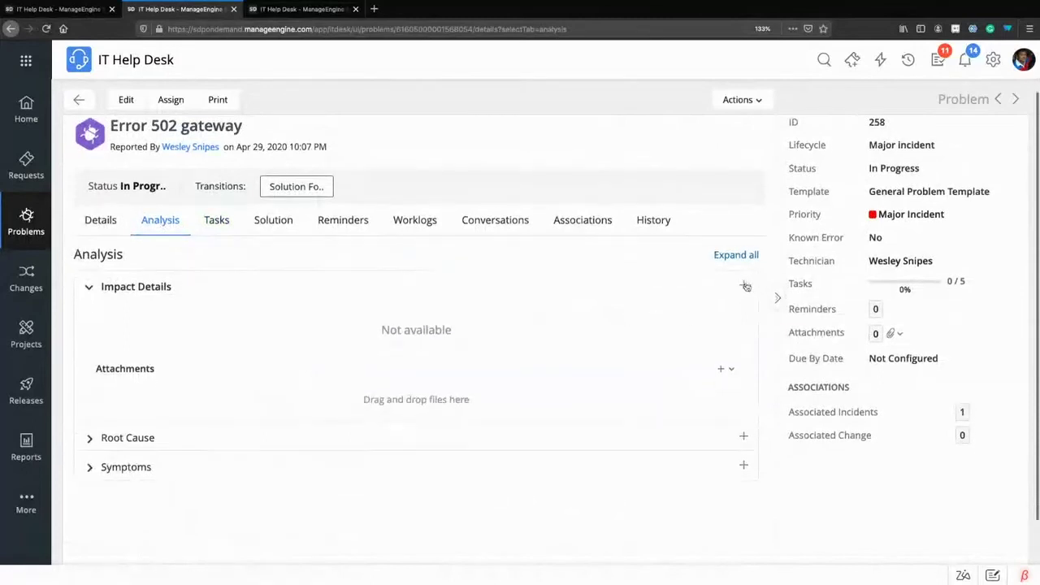
pyautogui.click(499, 441)
pyautogui.scroll(-2, 325, 290)
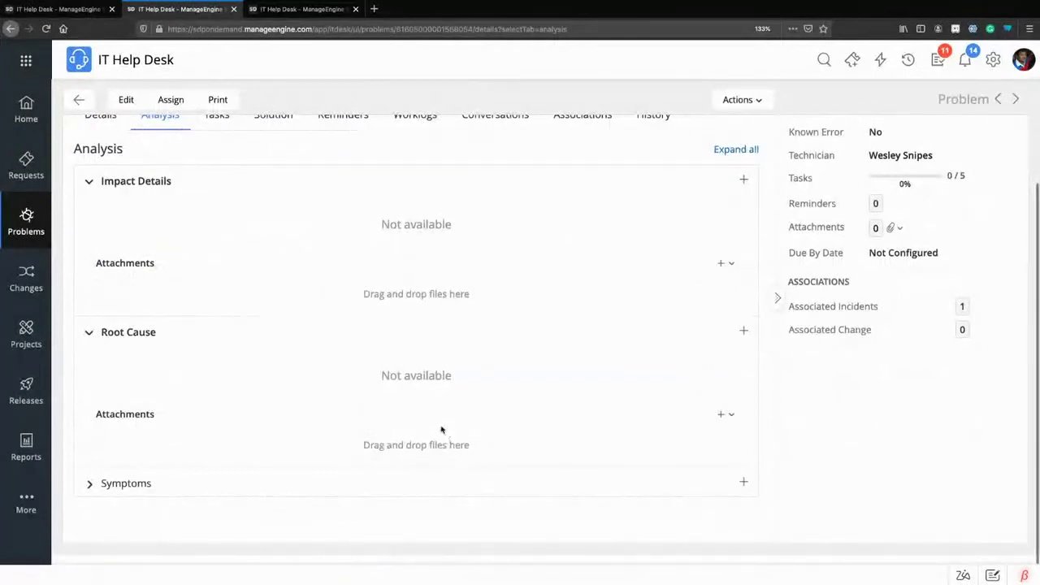
pyautogui.scroll(2, 441, 427)
pyautogui.click(217, 209)
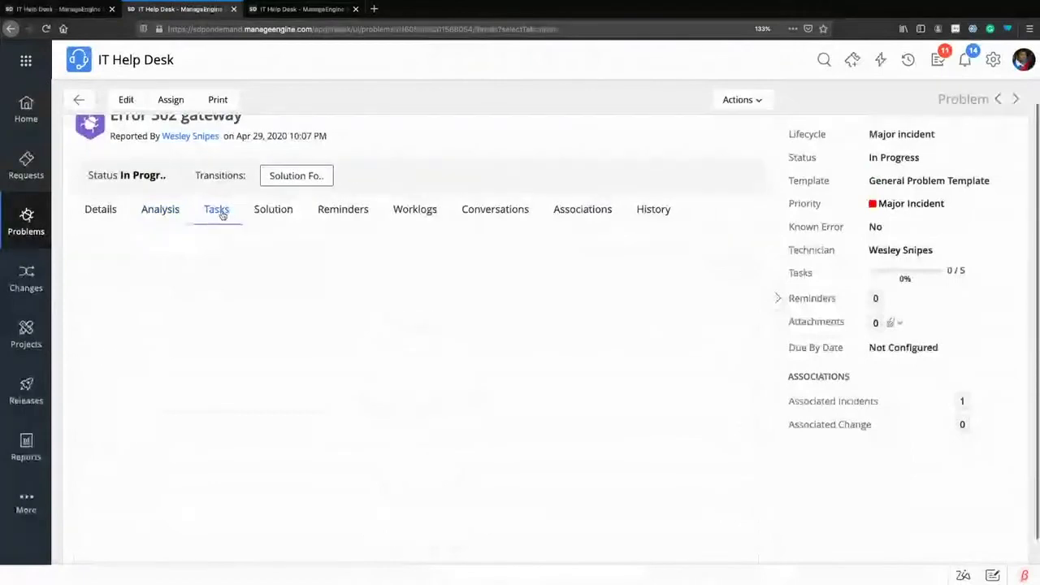
pyautogui.scroll(-2, 277, 415)
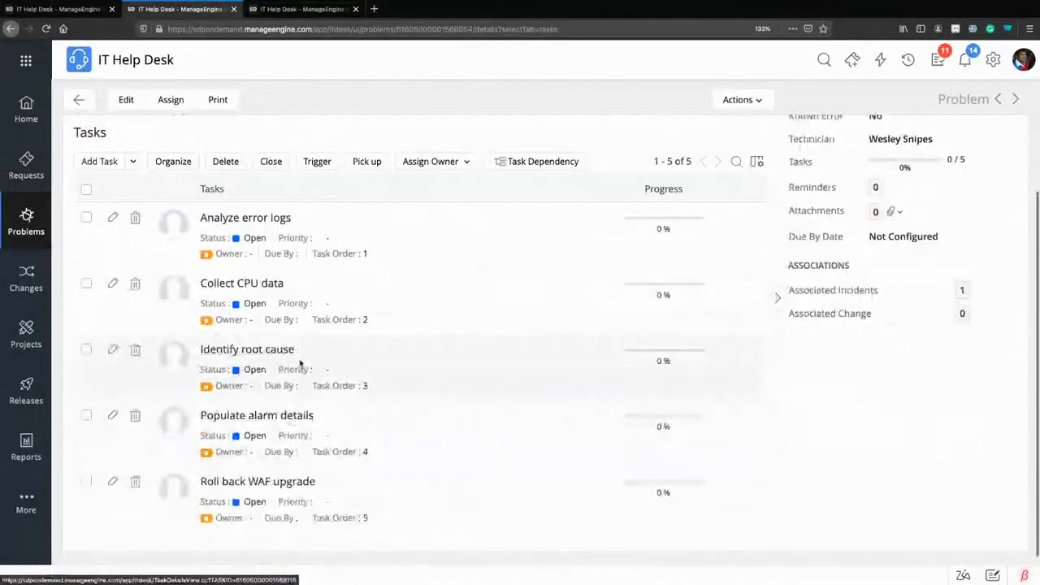
pyautogui.scroll(2, 297, 358)
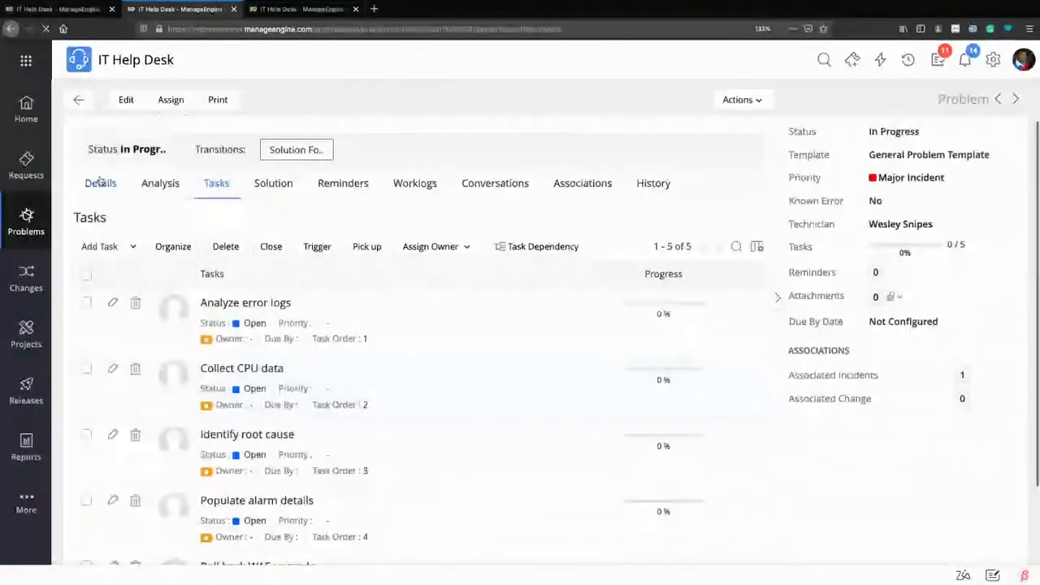
# Add PROD-win12-1-24 as the CI involved in the Error 502 gateway problem's details and save it
pyautogui.click(100, 184)
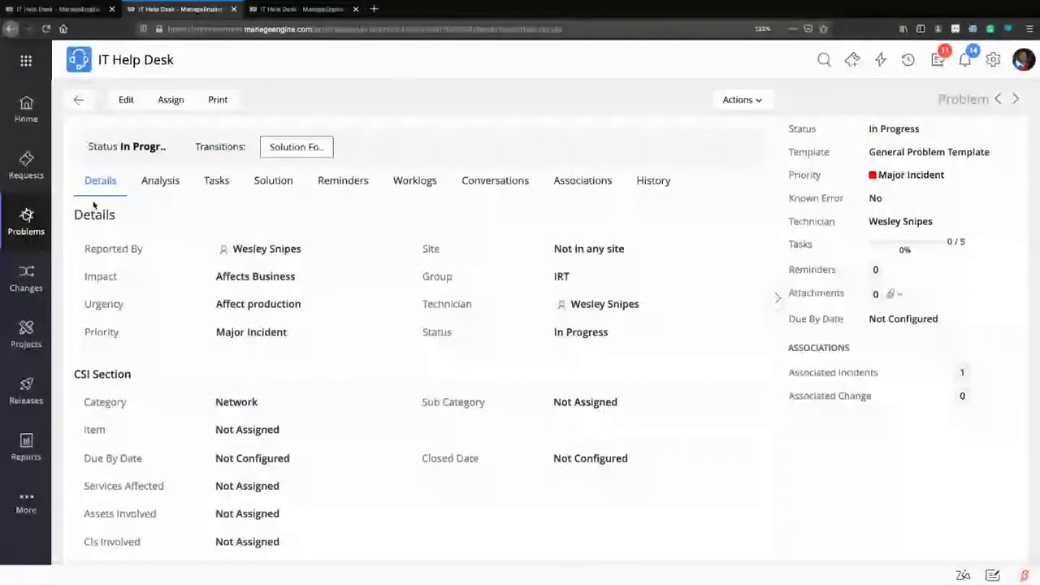
pyautogui.scroll(-2, 248, 511)
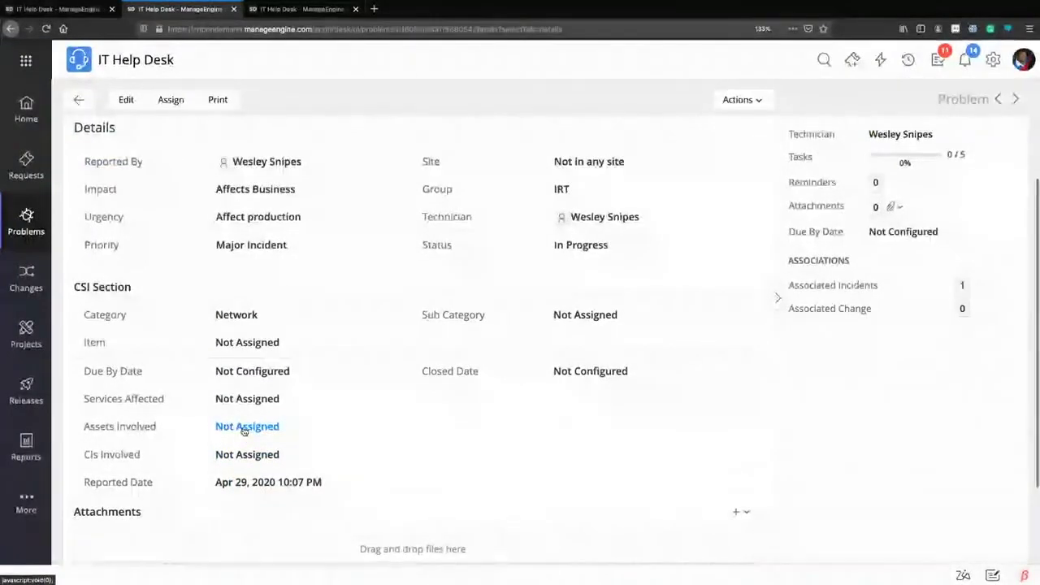
pyautogui.click(253, 458)
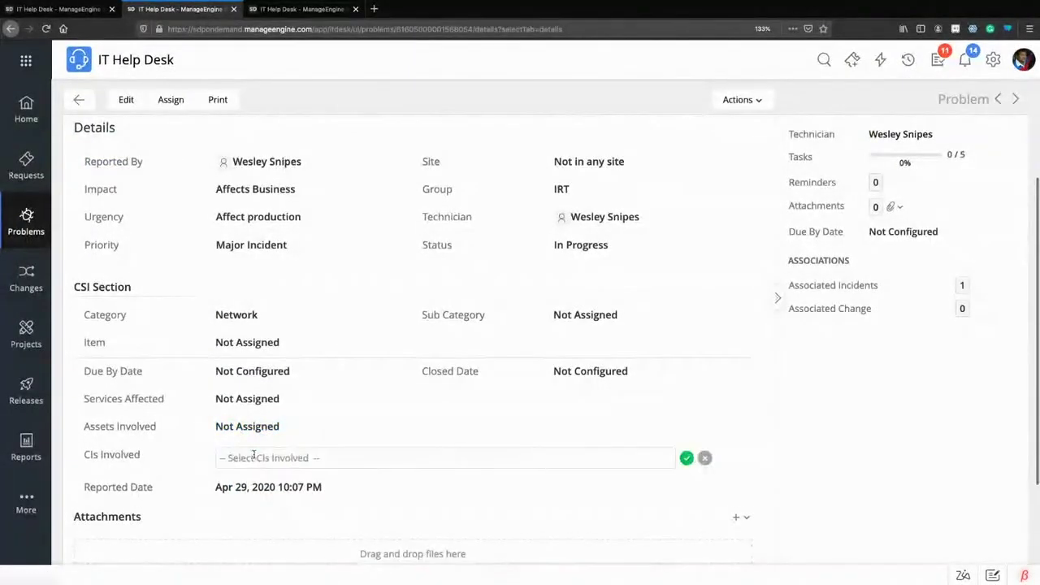
pyautogui.write('Por')
pyautogui.press('BackSpace')
pyautogui.press('BackSpace')
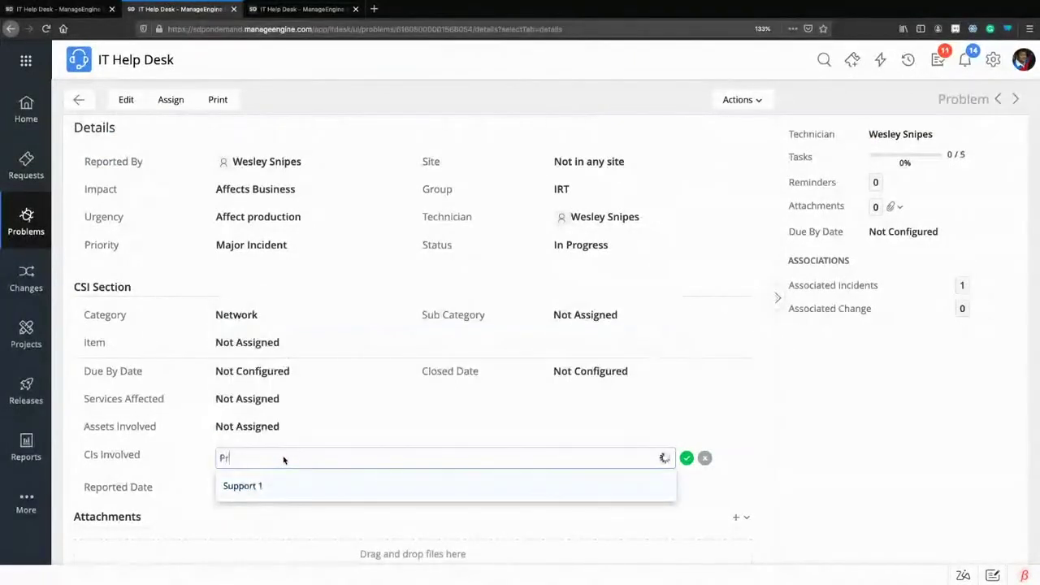
pyautogui.click(278, 488)
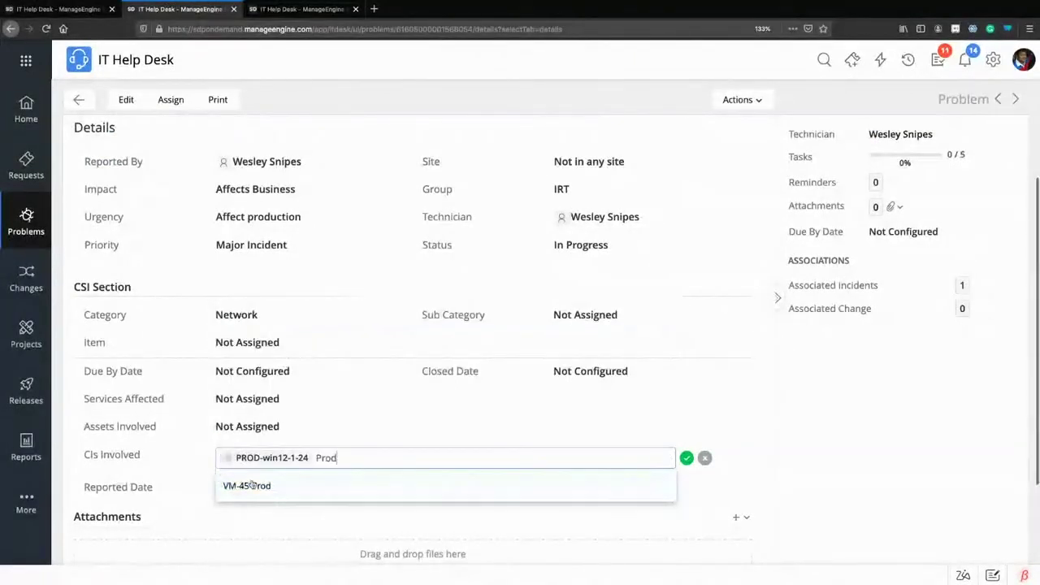
pyautogui.click(687, 459)
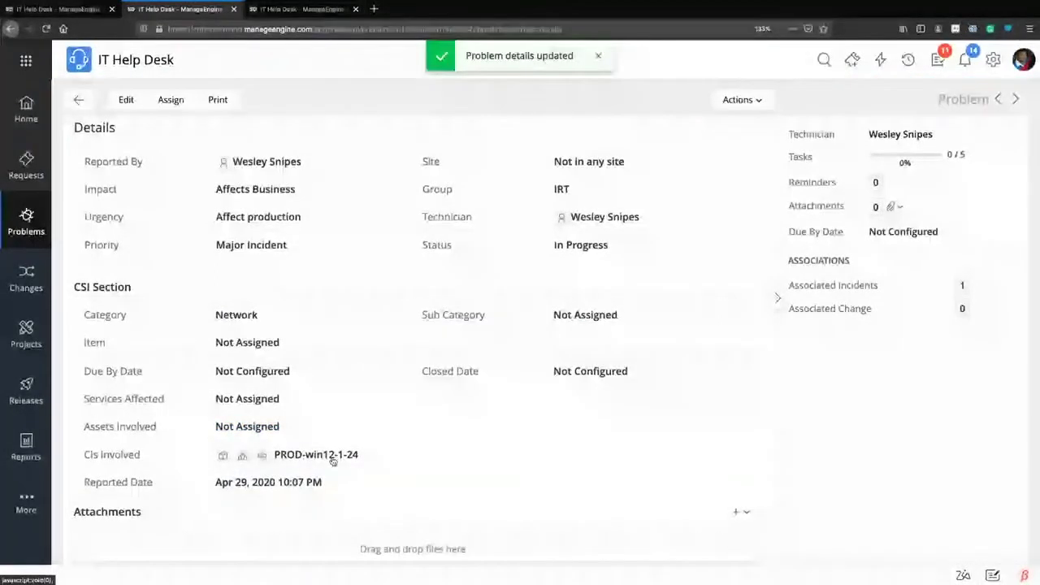
# Examine the relationship map of PROD-win12-1-24, expanding the File and Folder and Email services, and close the map
pyautogui.click(243, 456)
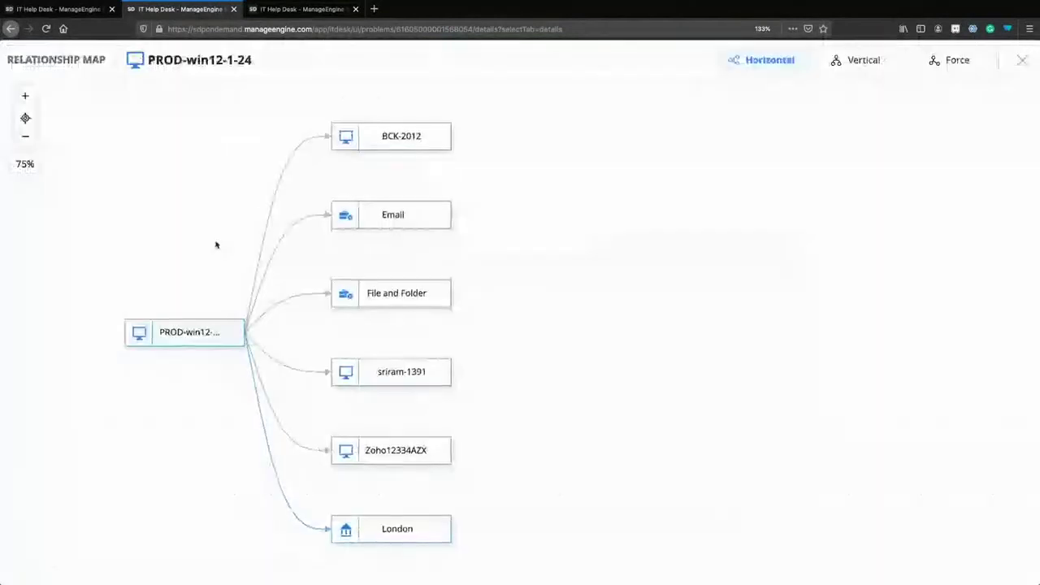
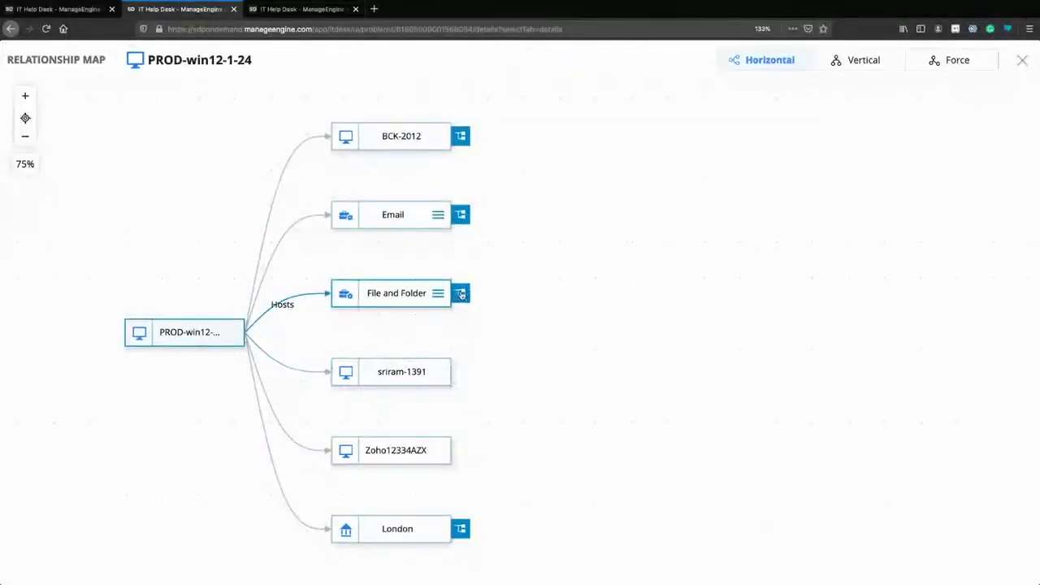
pyautogui.click(461, 294)
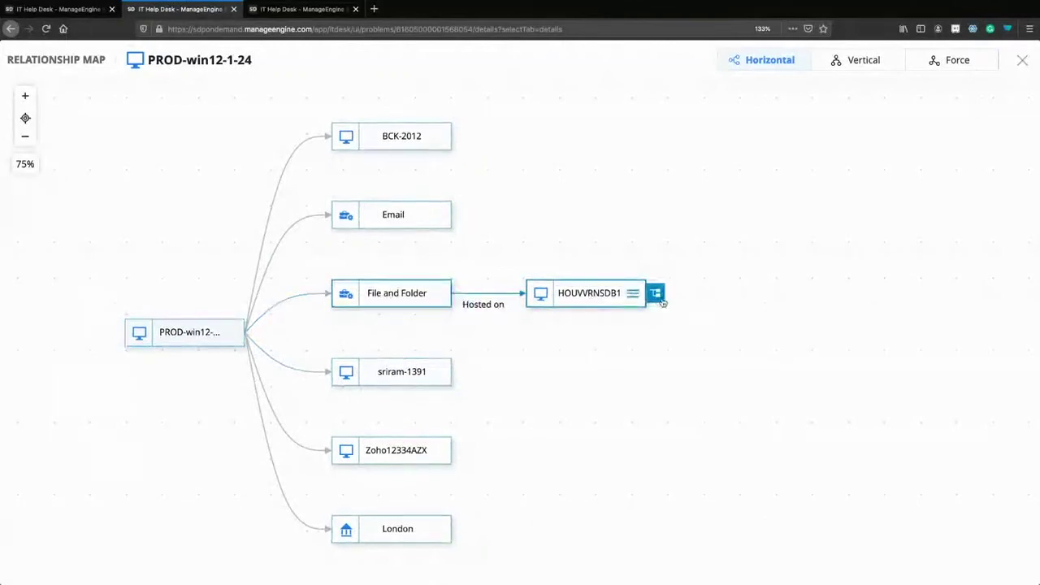
pyautogui.click(458, 216)
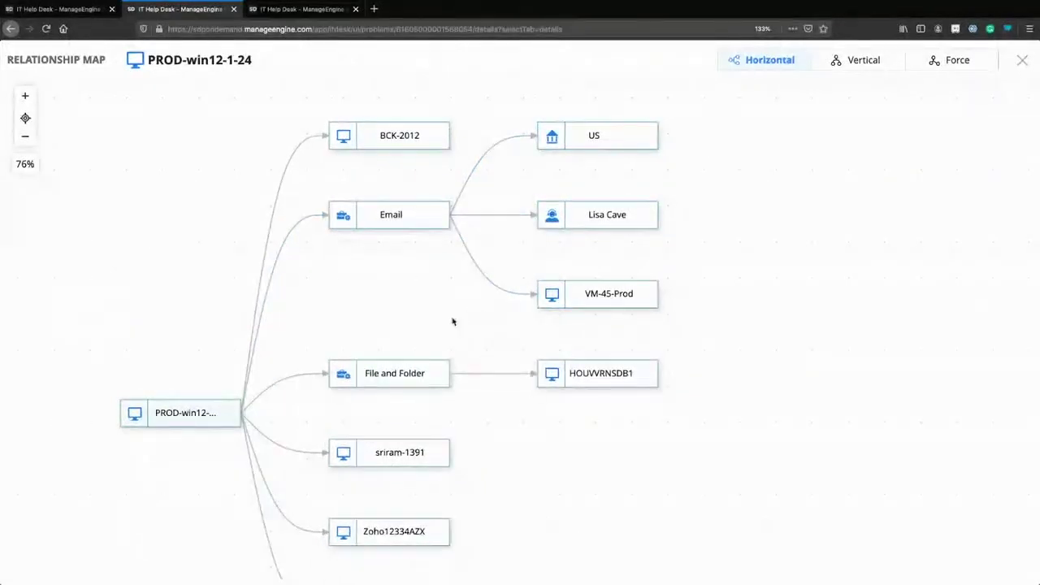
pyautogui.click(252, 11)
pyautogui.click(174, 9)
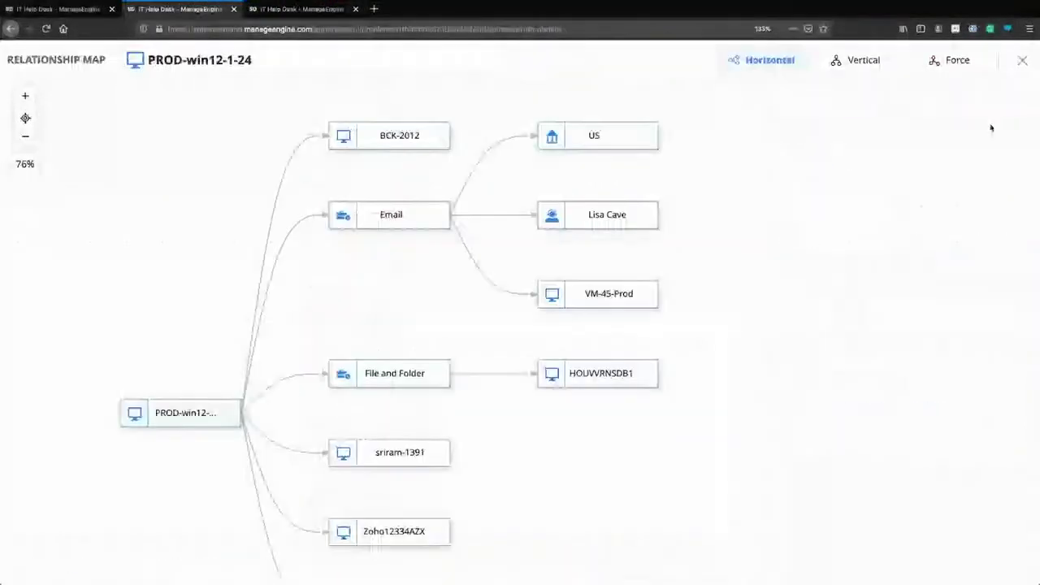
pyautogui.click(1022, 62)
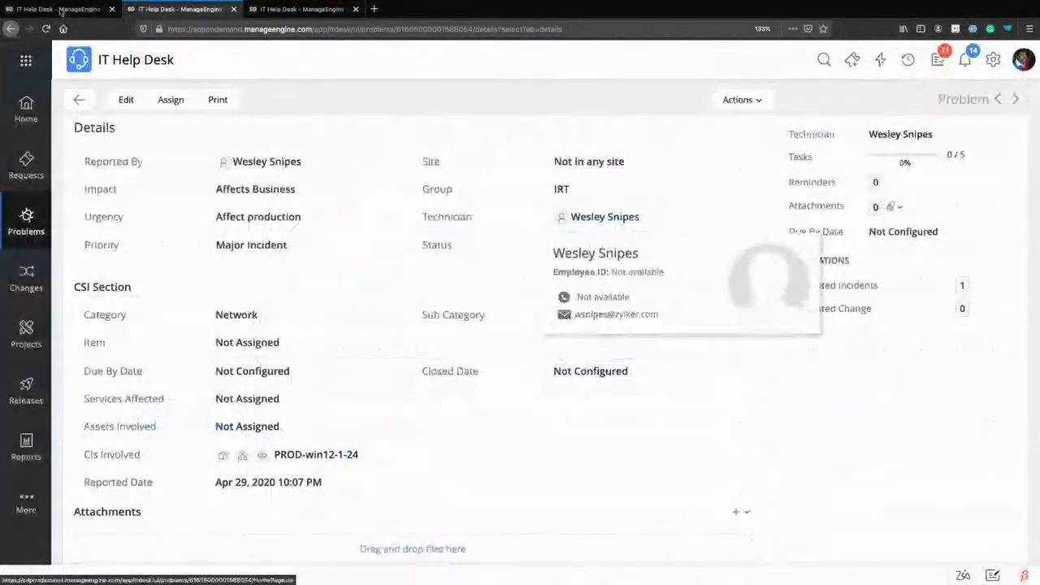
# Open the CMDB in a separate browser tab from the Error 502 gateway request and review the relationships of the PROD-win12-1-24 workstation
pyautogui.click(69, 9)
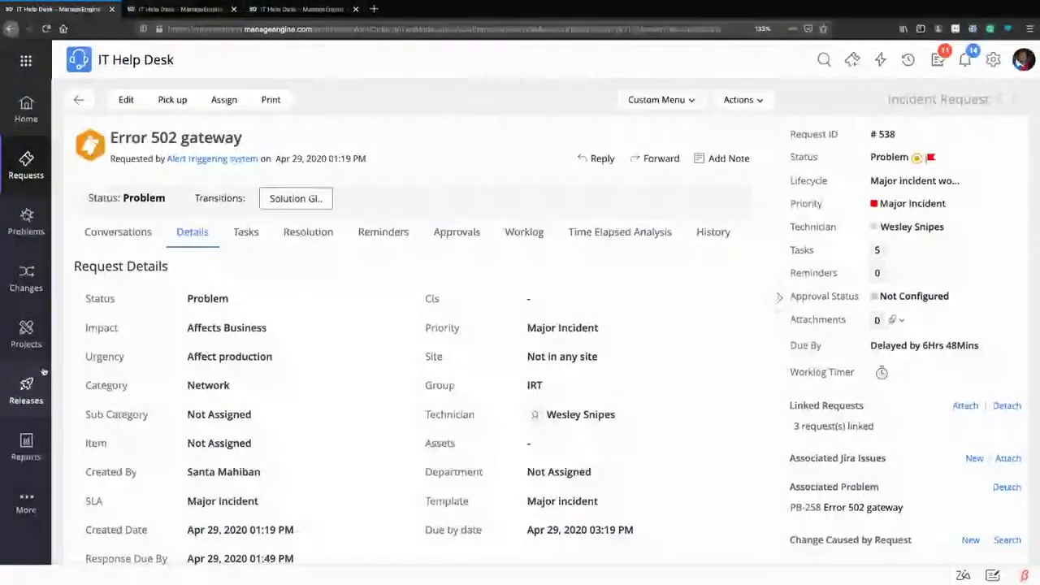
pyautogui.moveTo(32, 497)
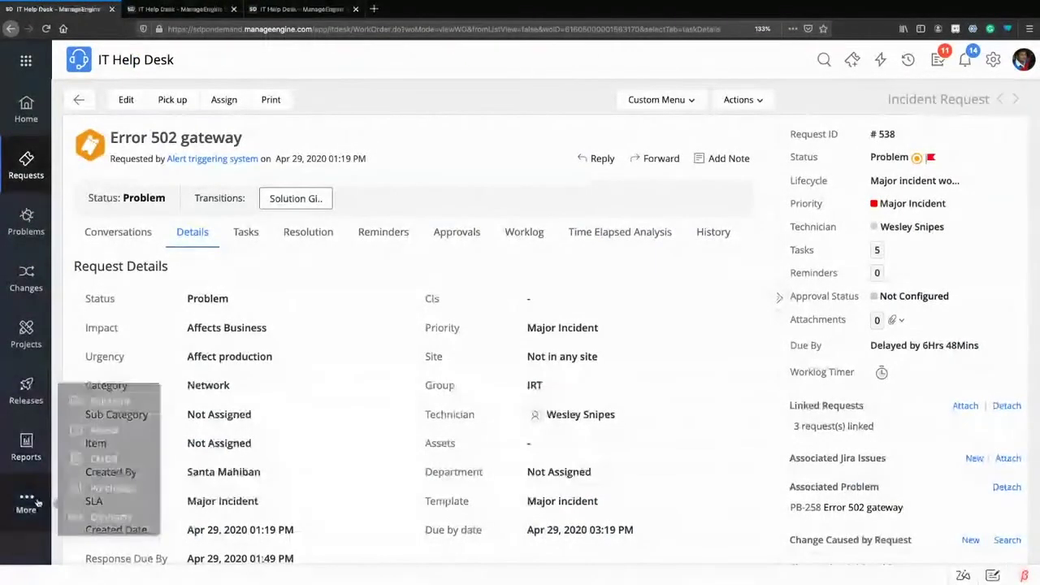
pyautogui.rightClick(109, 453)
pyautogui.click(165, 455)
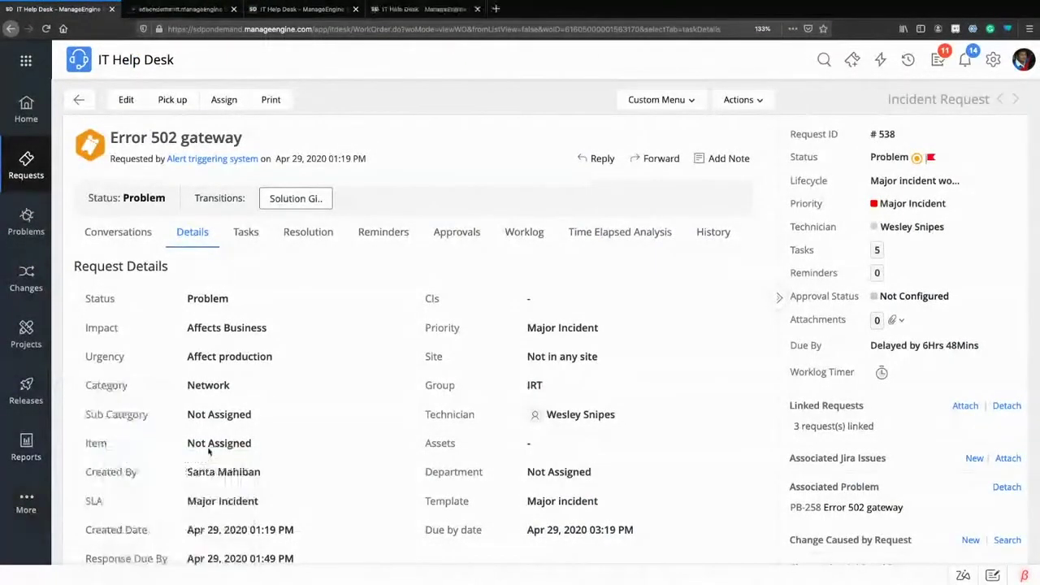
pyautogui.click(179, 9)
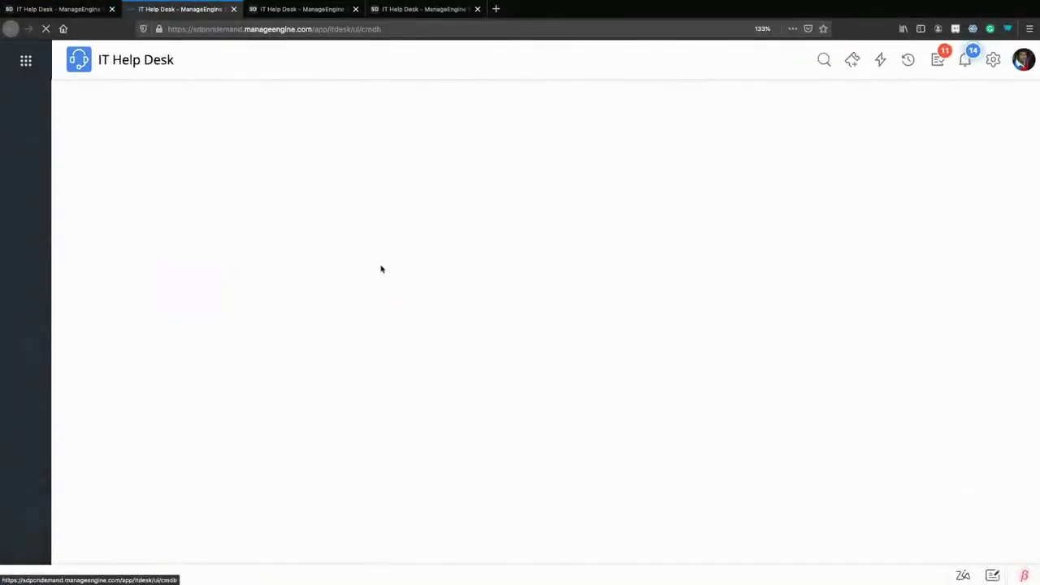
pyautogui.click(338, 194)
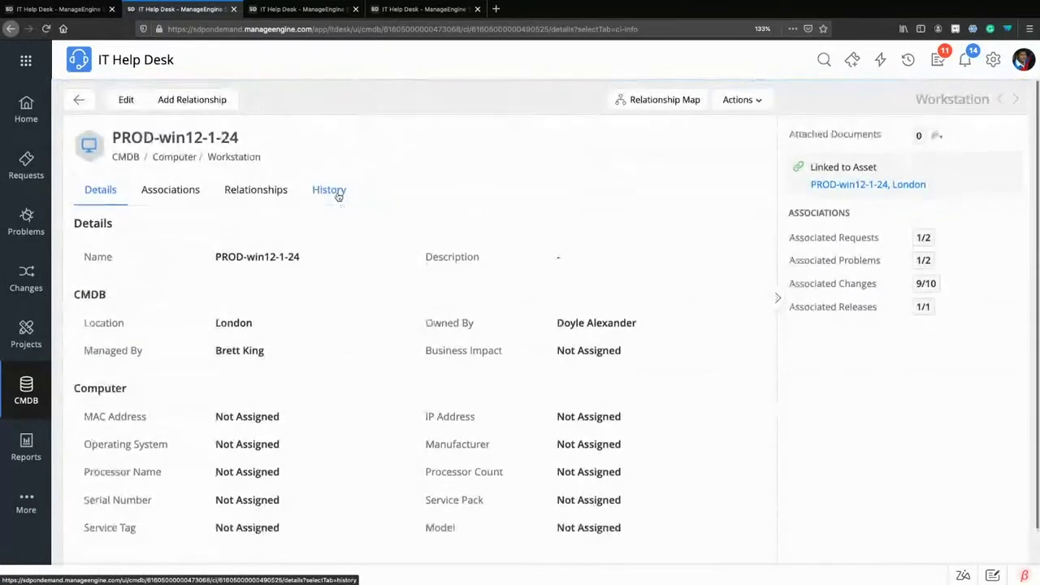
pyautogui.click(230, 192)
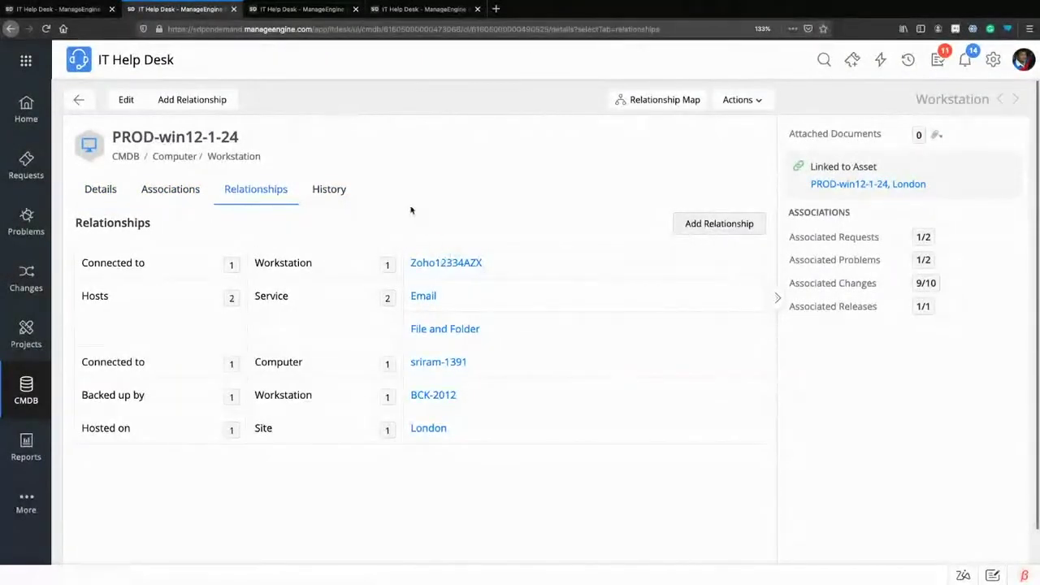
# Close all five tasks of the Error 502 gateway problem at once
pyautogui.click(301, 9)
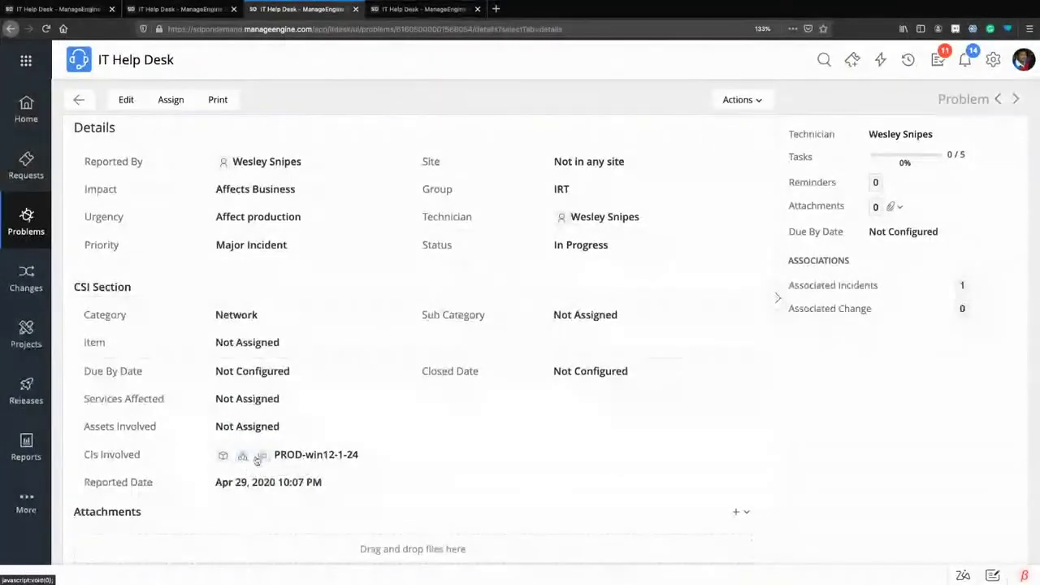
pyautogui.scroll(3, 169, 454)
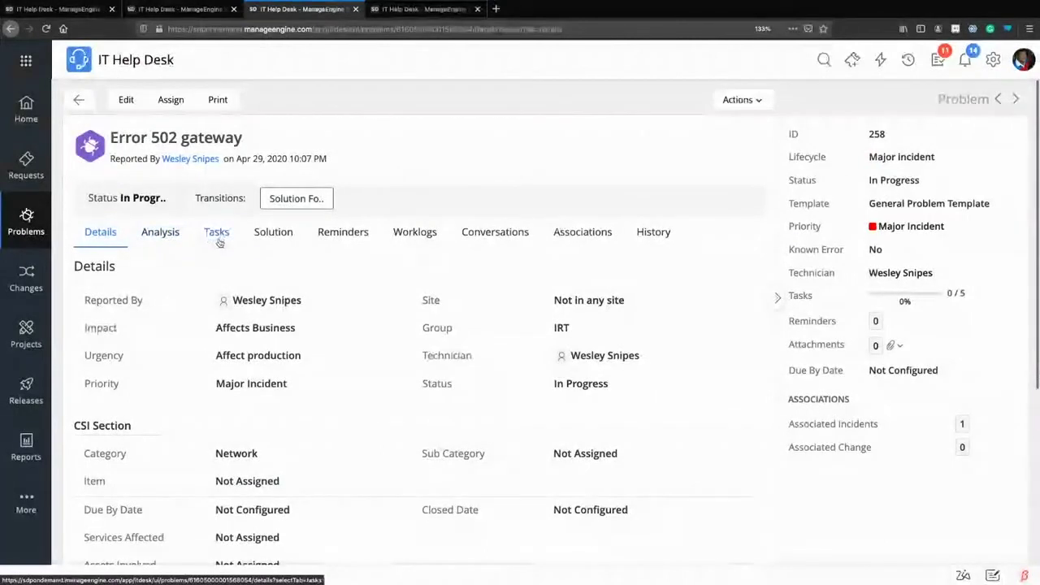
pyautogui.scroll(-3, 315, 327)
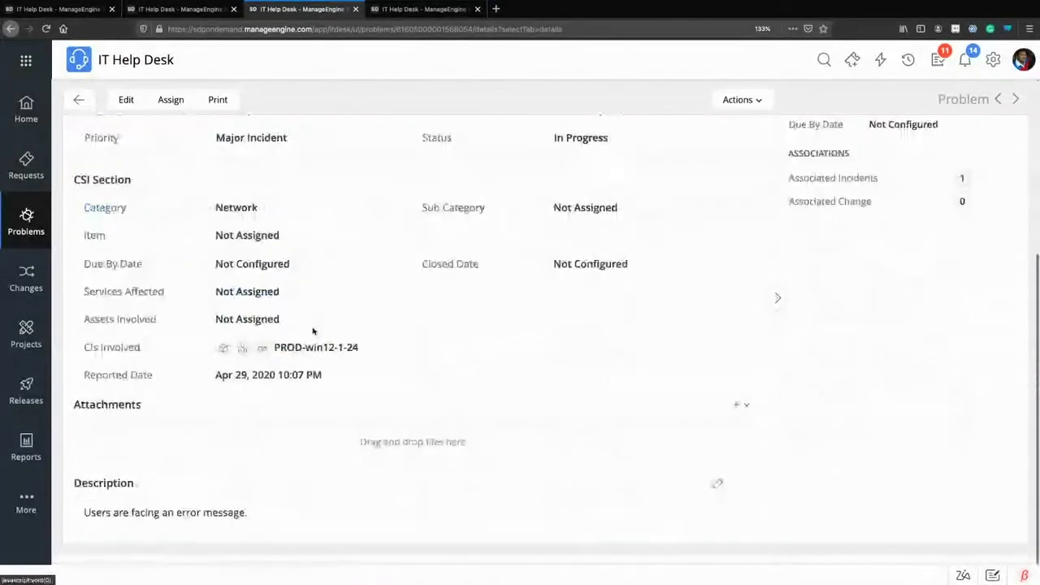
pyautogui.scroll(3, 325, 341)
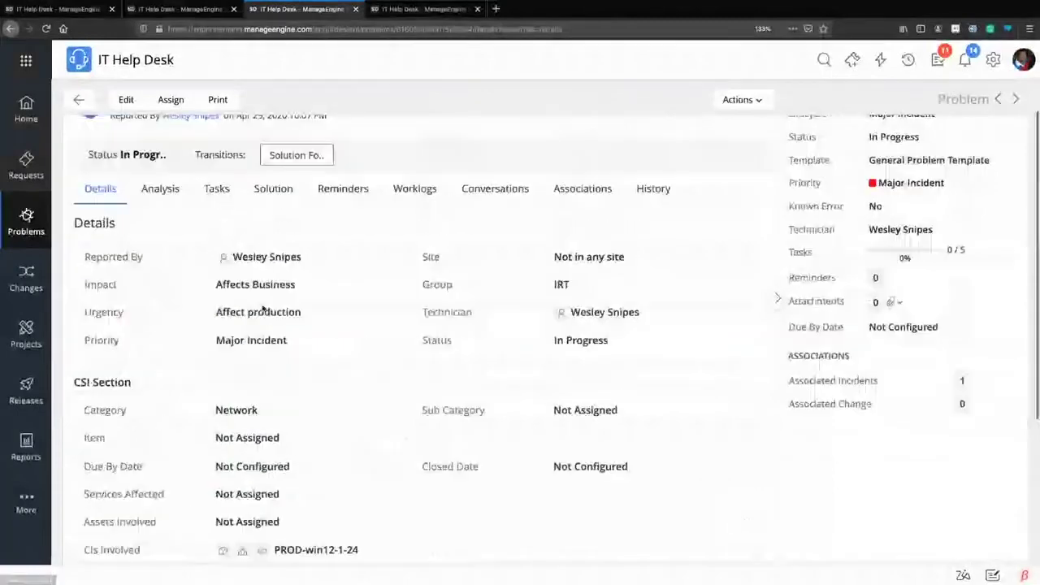
pyautogui.click(216, 202)
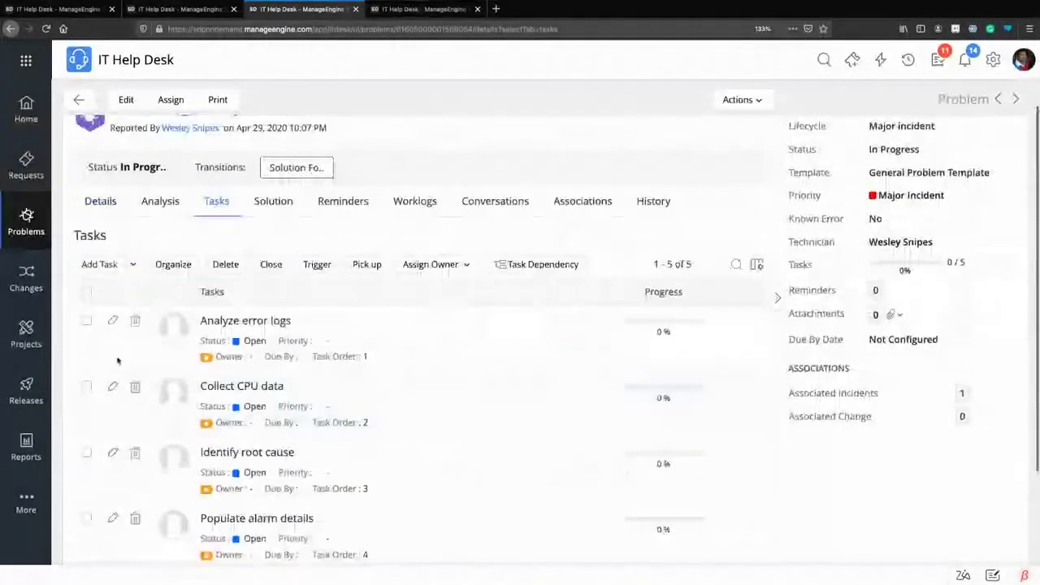
pyautogui.click(87, 293)
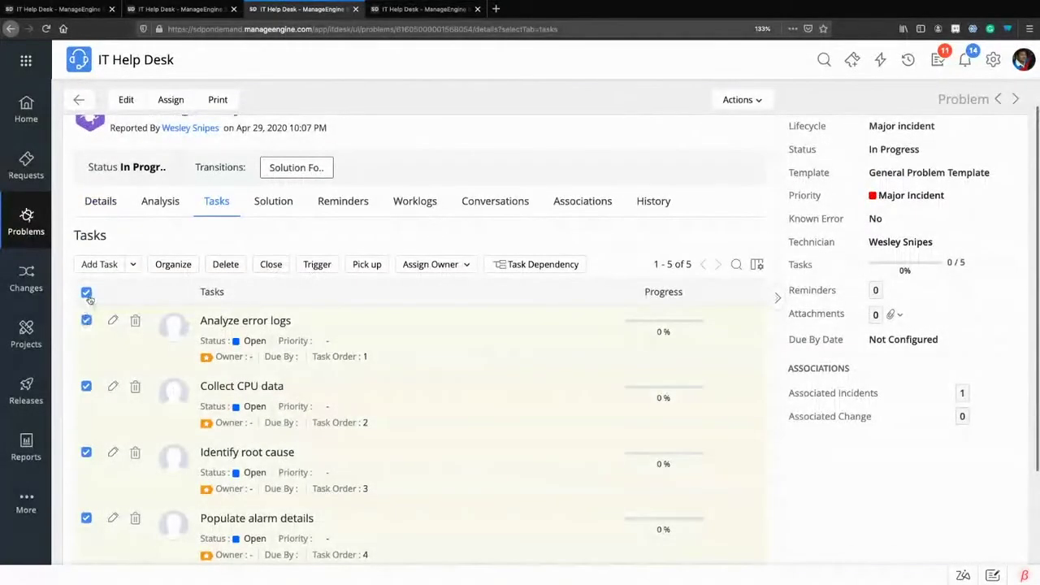
pyautogui.click(272, 265)
pyautogui.click(627, 344)
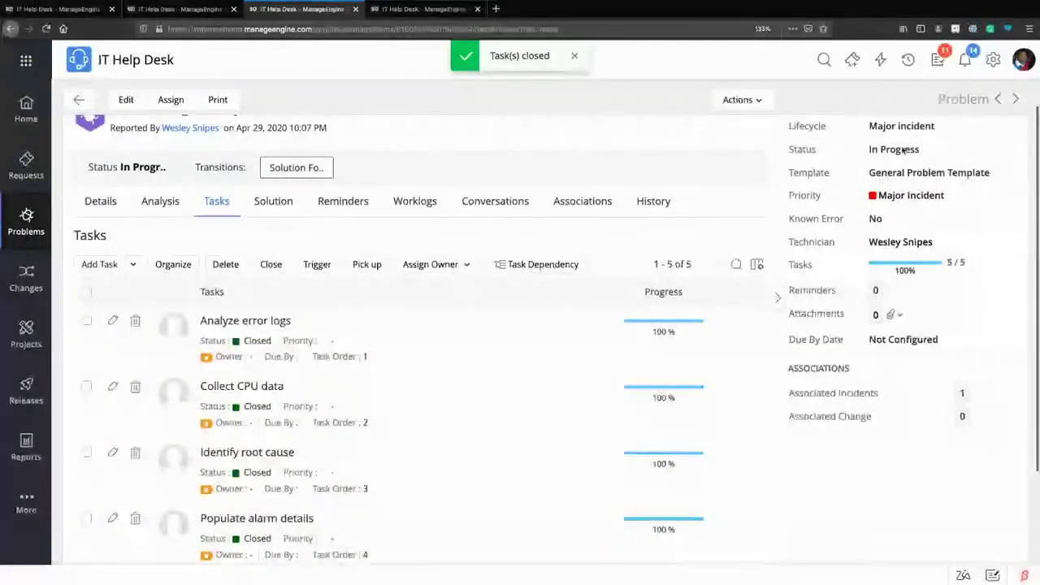
# Try to close the problem through the Solution Found transition with PROD-win12-1-24 as the CI involved
pyautogui.click(297, 167)
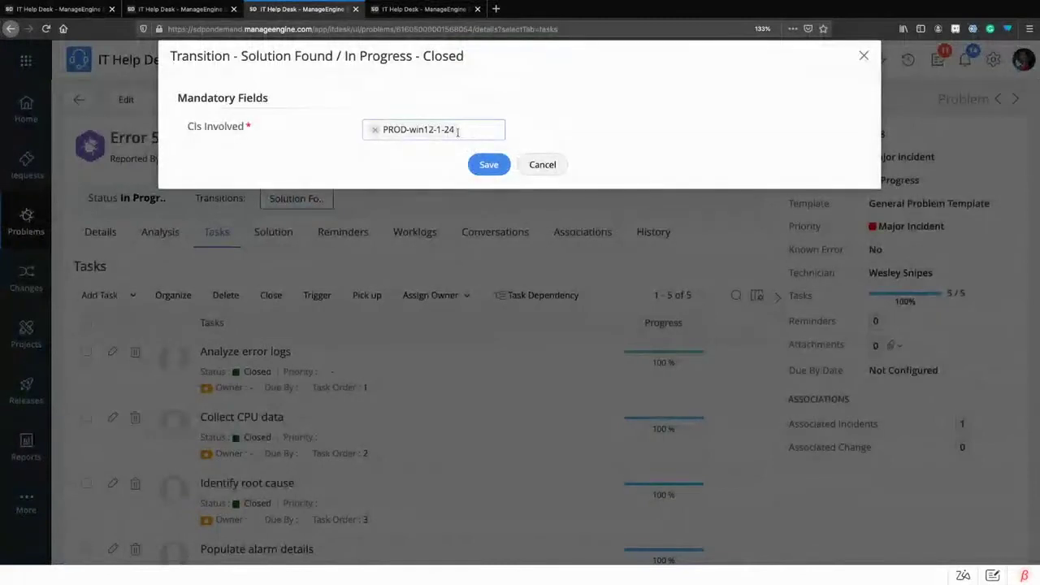
pyautogui.click(489, 166)
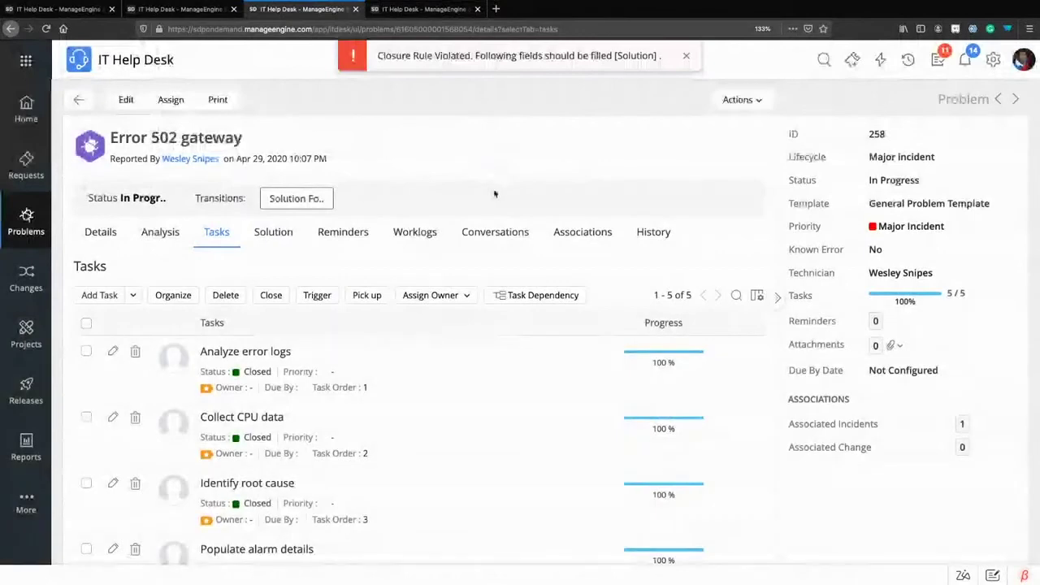
# Check the During mandatory fields of the lifecycle's Solution Found transition and reread the closure rule message on the problem
pyautogui.click(422, 9)
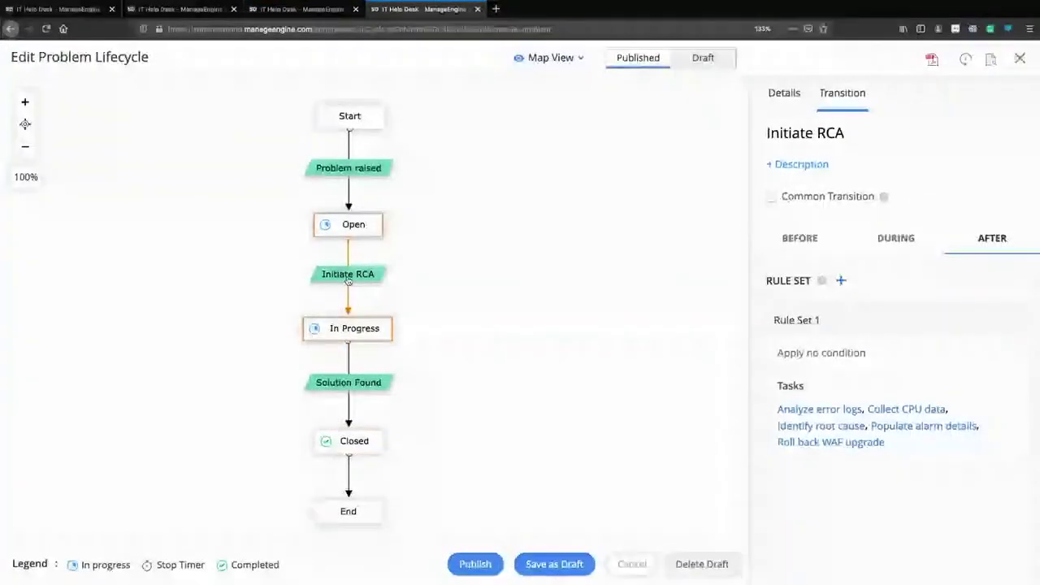
pyautogui.click(365, 390)
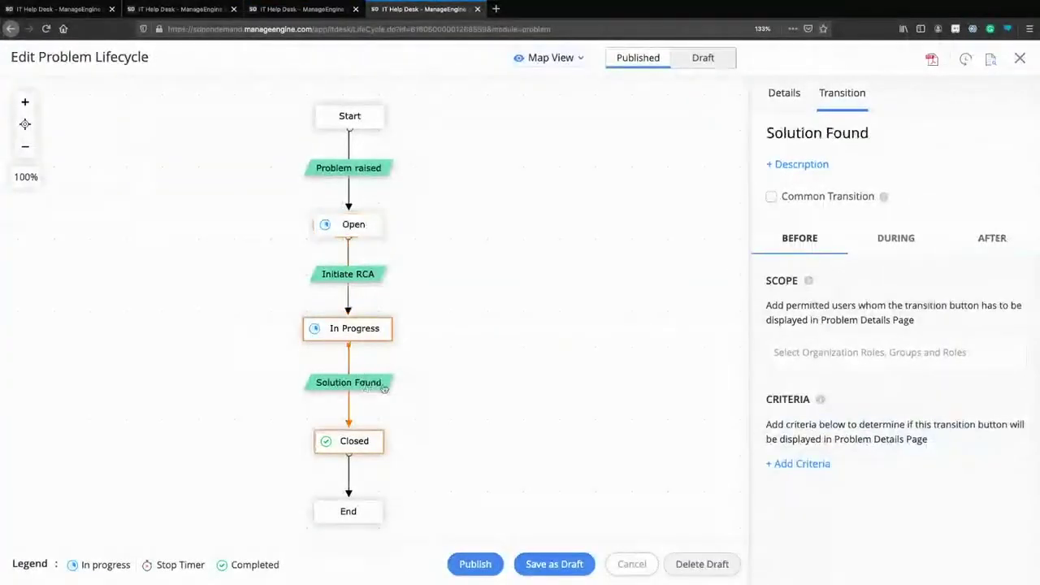
pyautogui.click(911, 239)
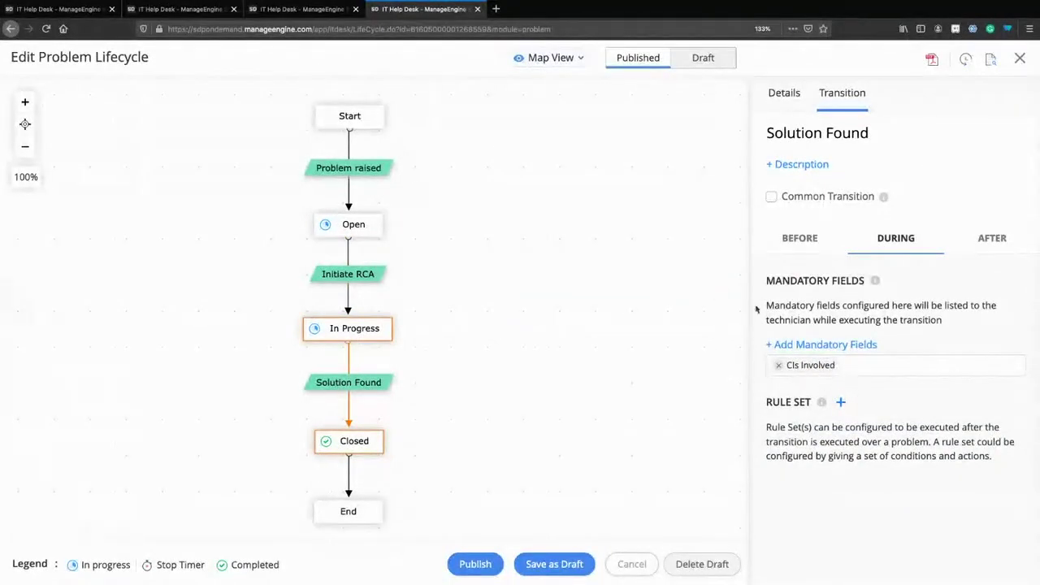
pyautogui.click(301, 9)
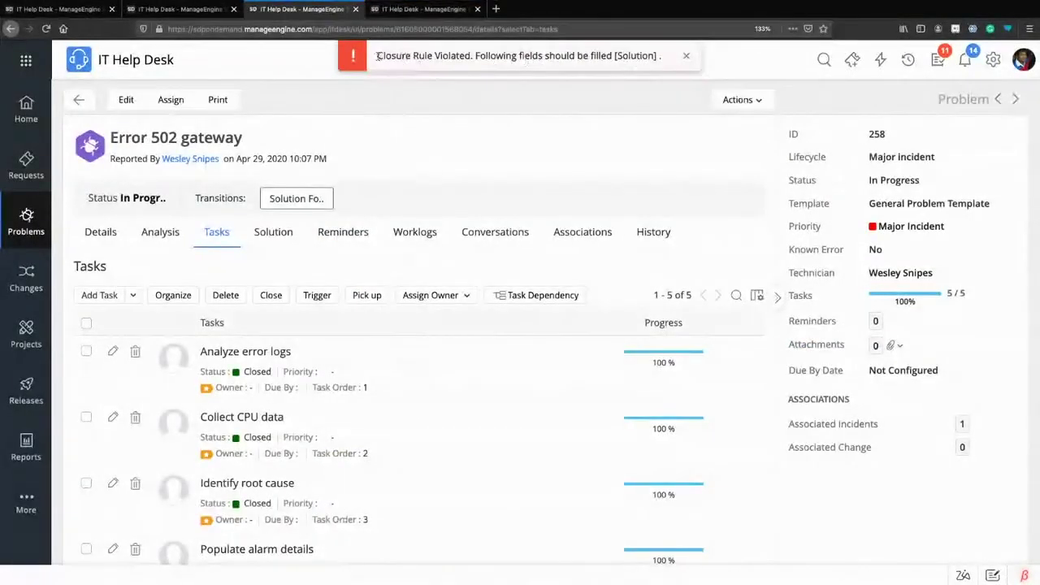
pyautogui.moveTo(491, 56); pyautogui.dragTo(601, 55)
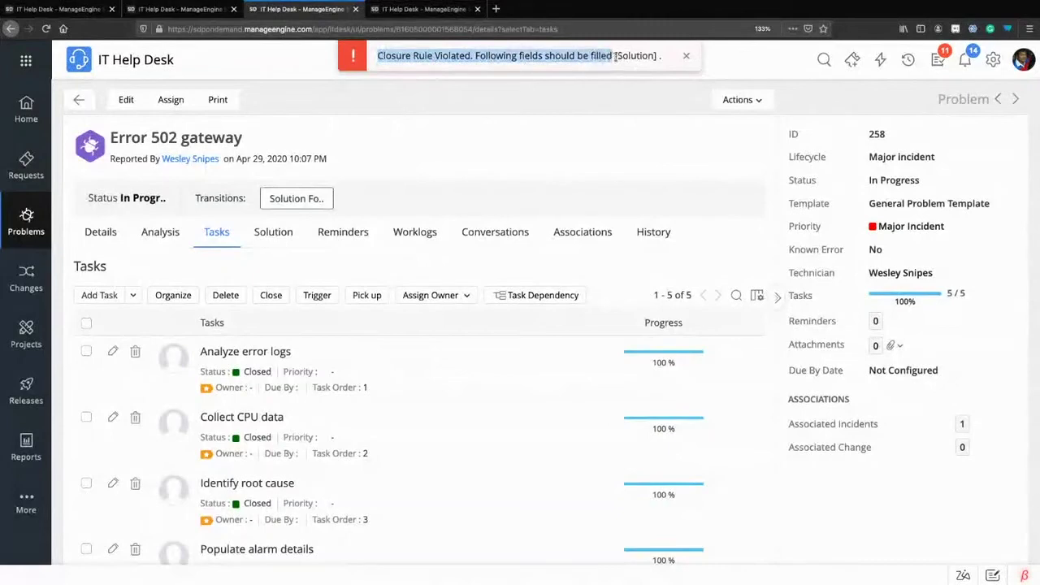
# Open the automation closure rules in Setup and review the mandatory fields, user acknowledgment and closing process for requests
pyautogui.click(175, 9)
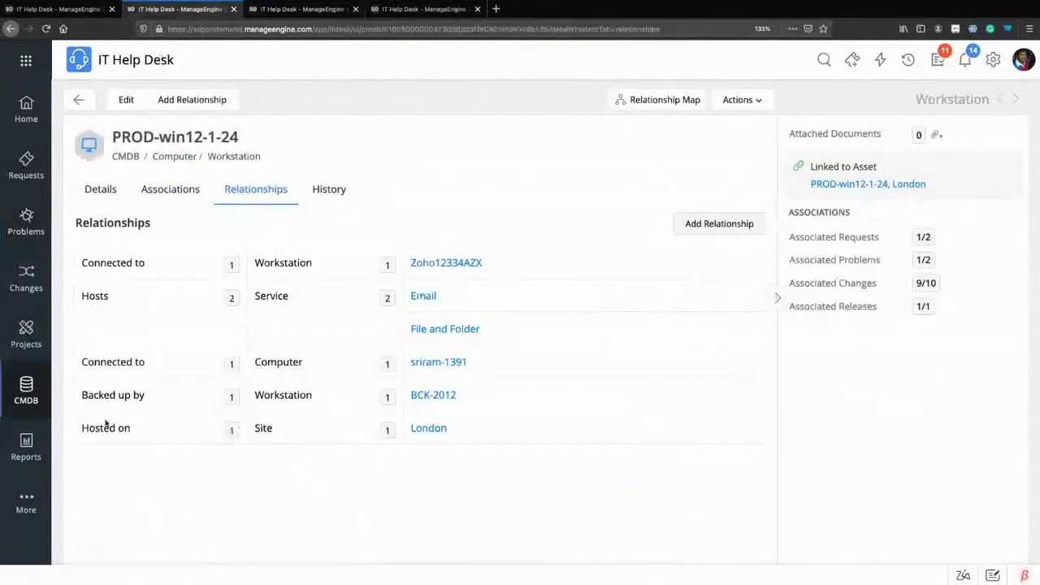
pyautogui.click(993, 61)
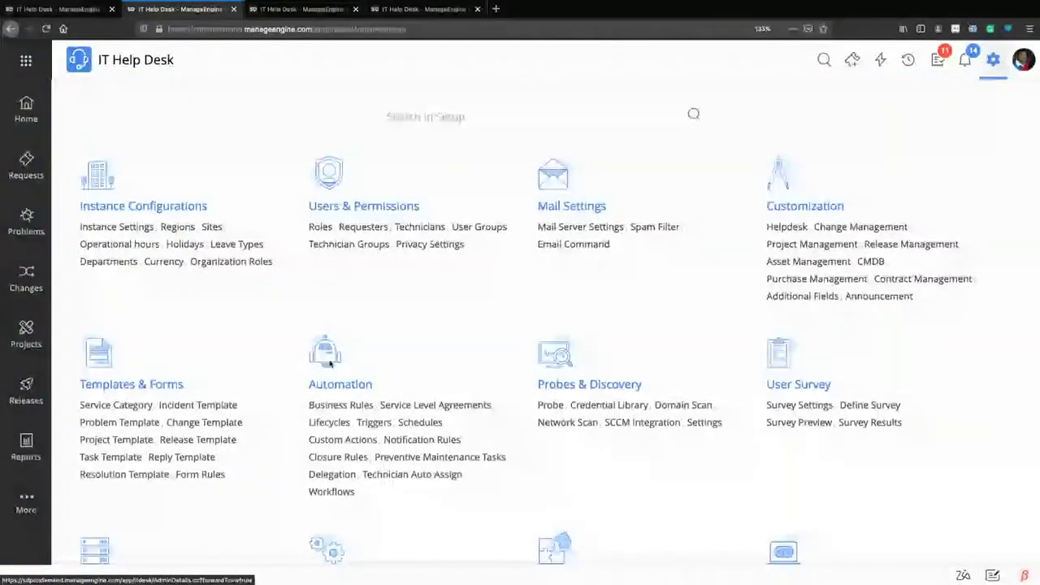
pyautogui.click(338, 457)
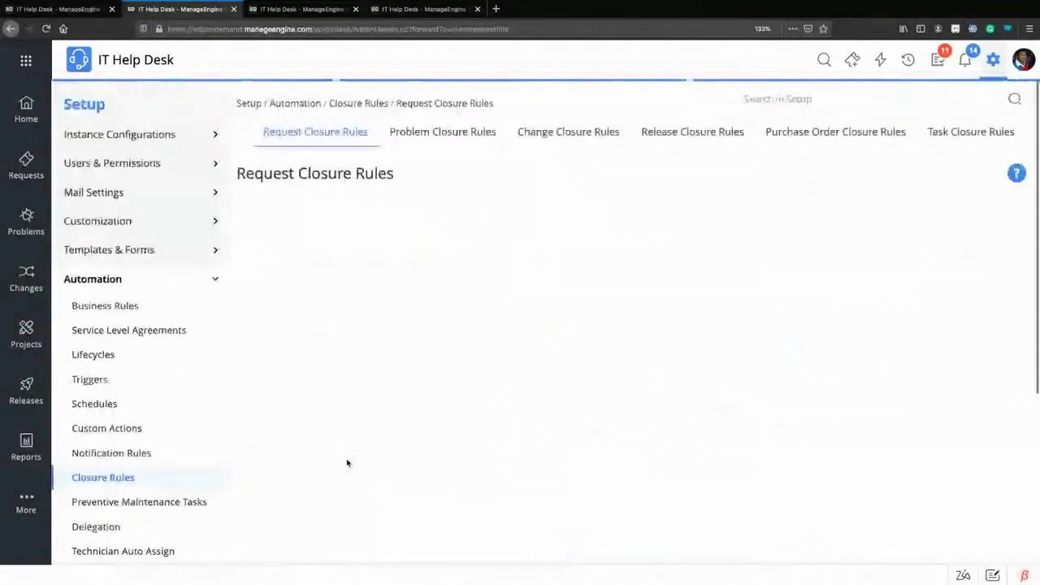
pyautogui.scroll(-1, 276, 340)
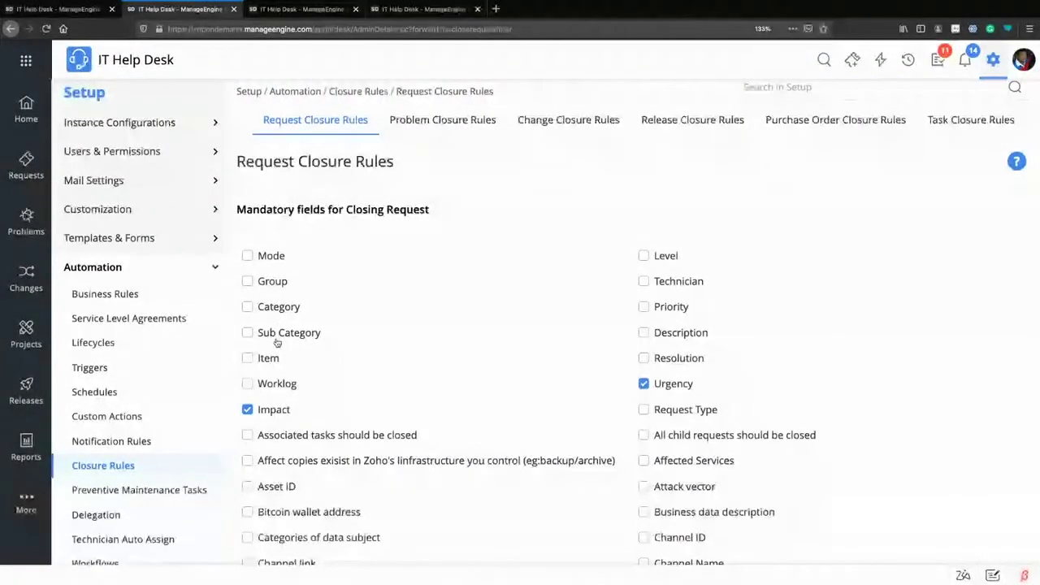
pyautogui.scroll(-3, 300, 370)
pyautogui.scroll(-10, 550, 333)
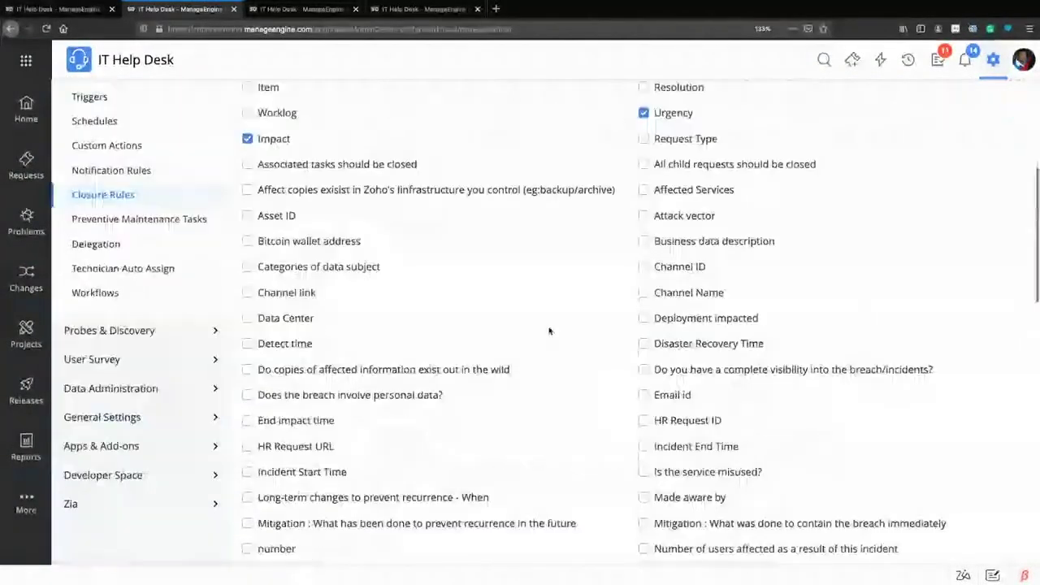
pyautogui.scroll(-7, 547, 330)
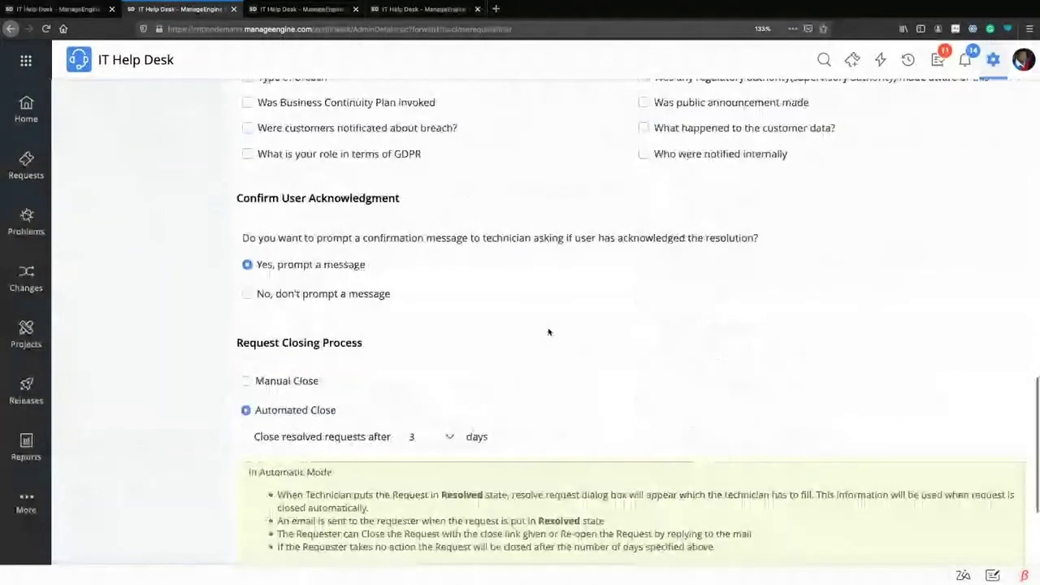
pyautogui.scroll(18, 420, 149)
# Review the mandatory fields and optional rules in the Problem Closure Rules
pyautogui.click(442, 134)
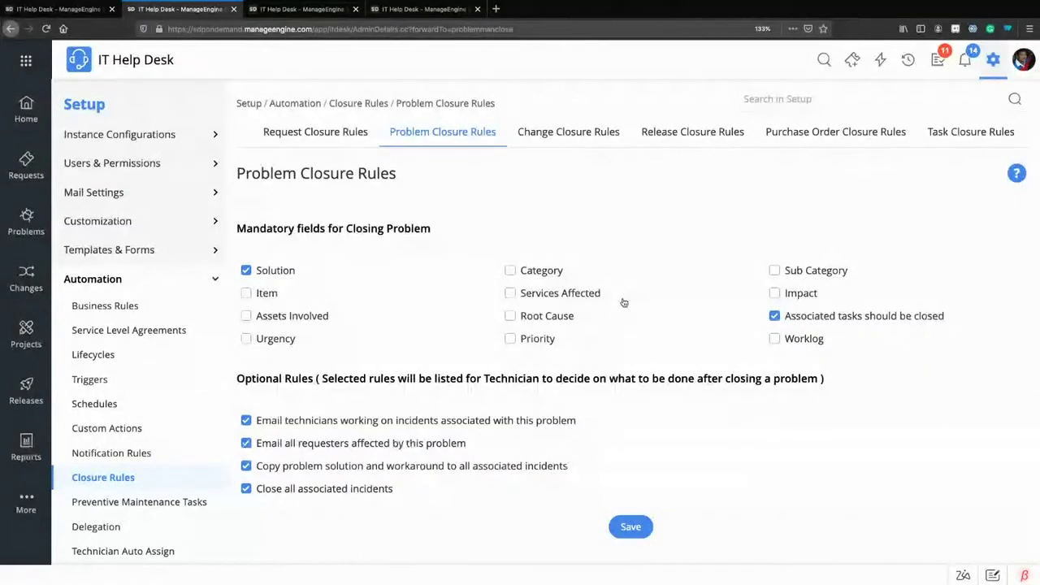
pyautogui.moveTo(239, 379); pyautogui.dragTo(343, 389)
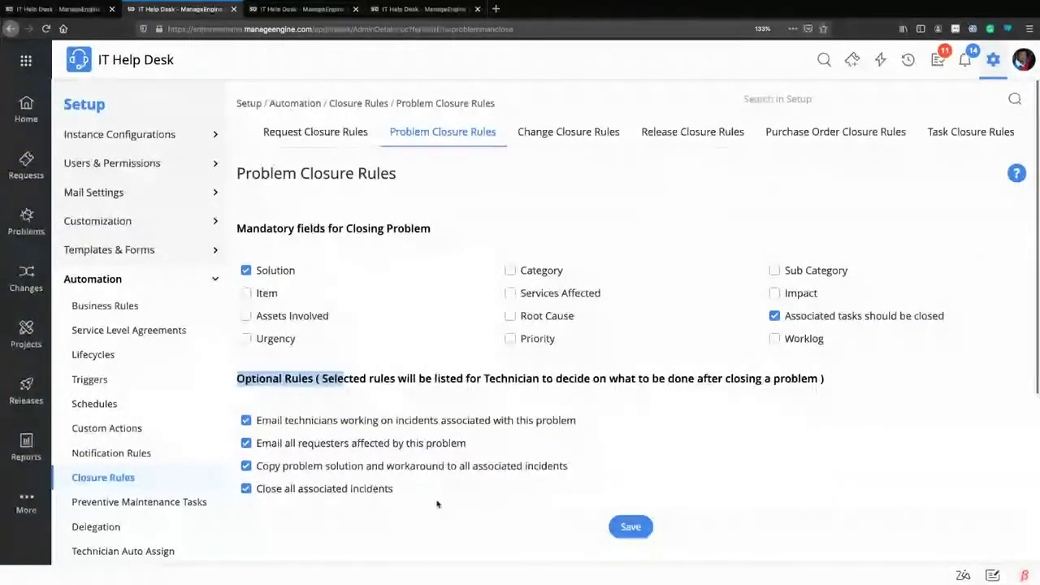
pyautogui.click(435, 523)
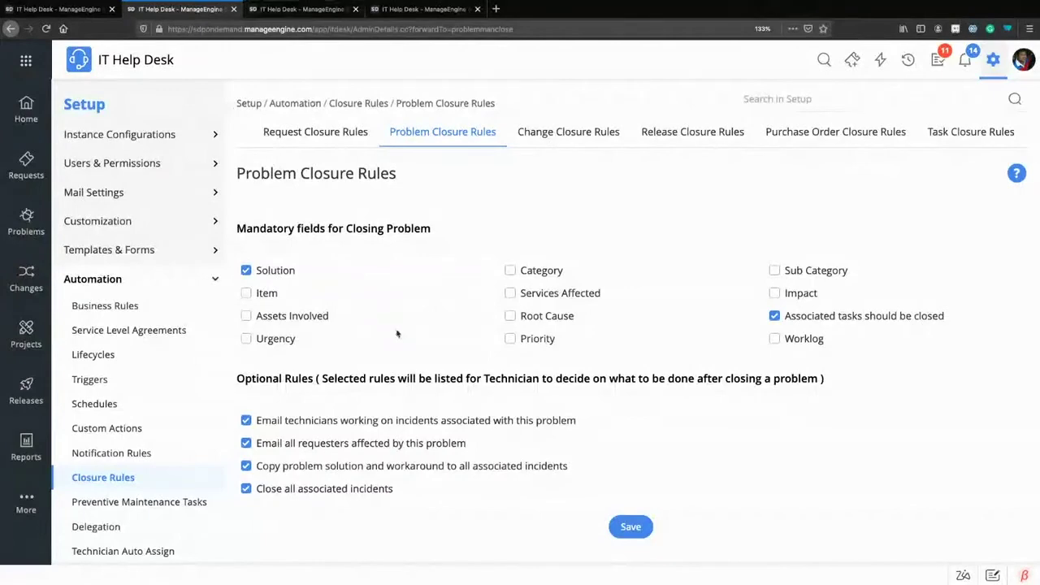
# Search all incidents for the subject "error" and associate every matching Error 502 gateway incident with the problem
pyautogui.click(284, 10)
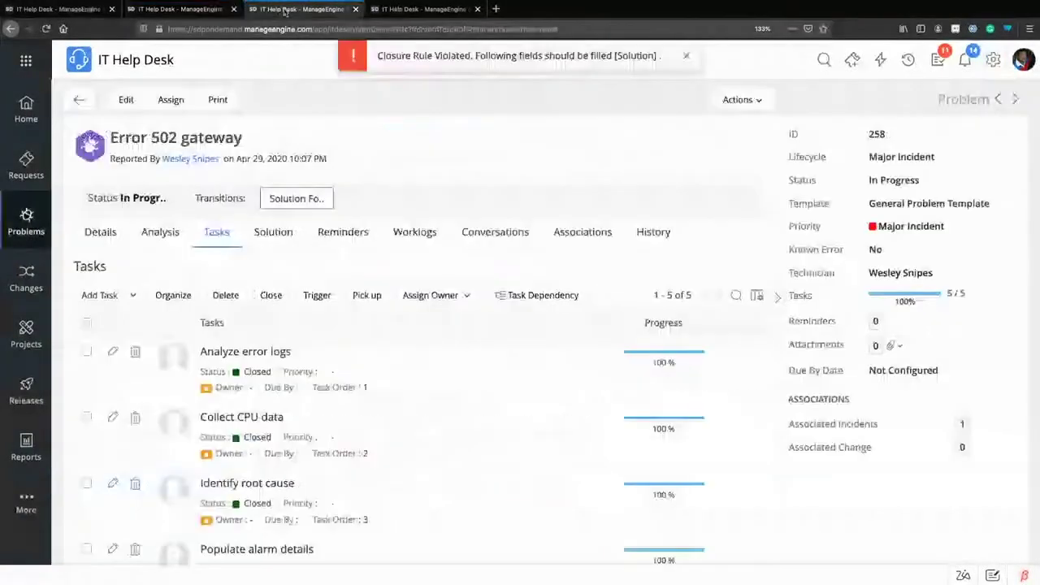
pyautogui.click(685, 56)
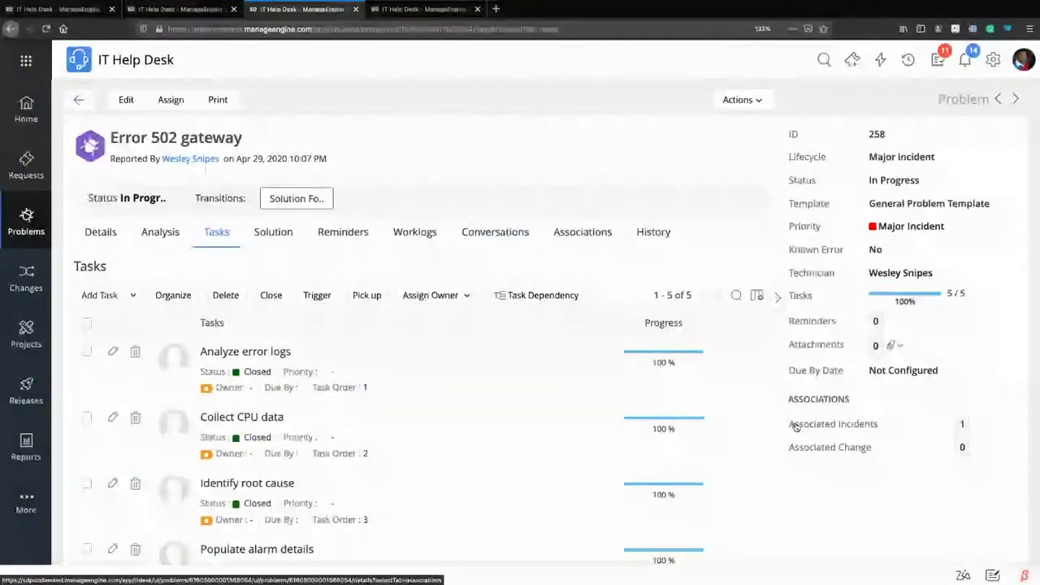
pyautogui.click(963, 425)
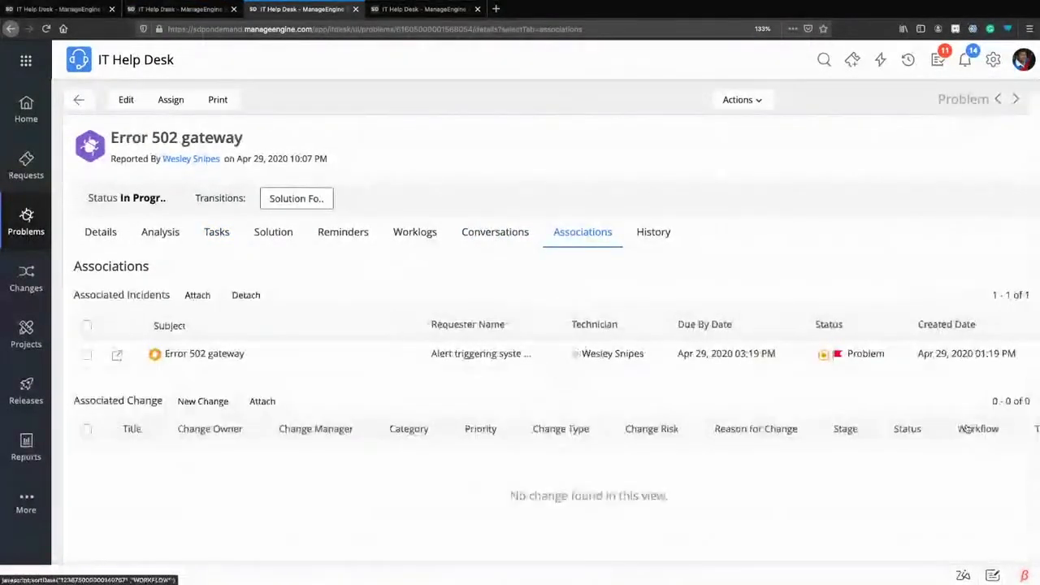
pyautogui.click(195, 297)
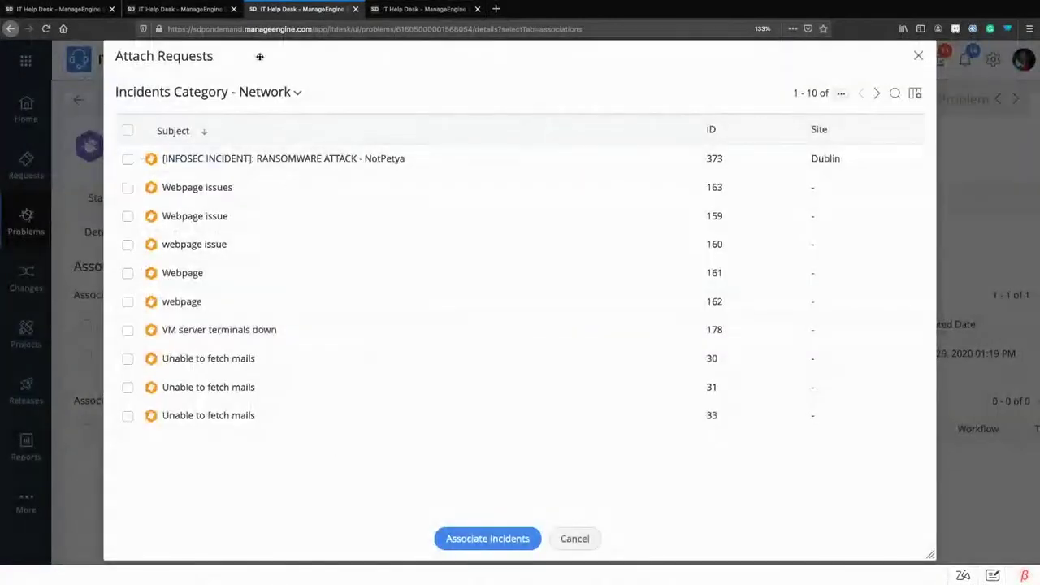
pyautogui.click(260, 96)
pyautogui.click(191, 116)
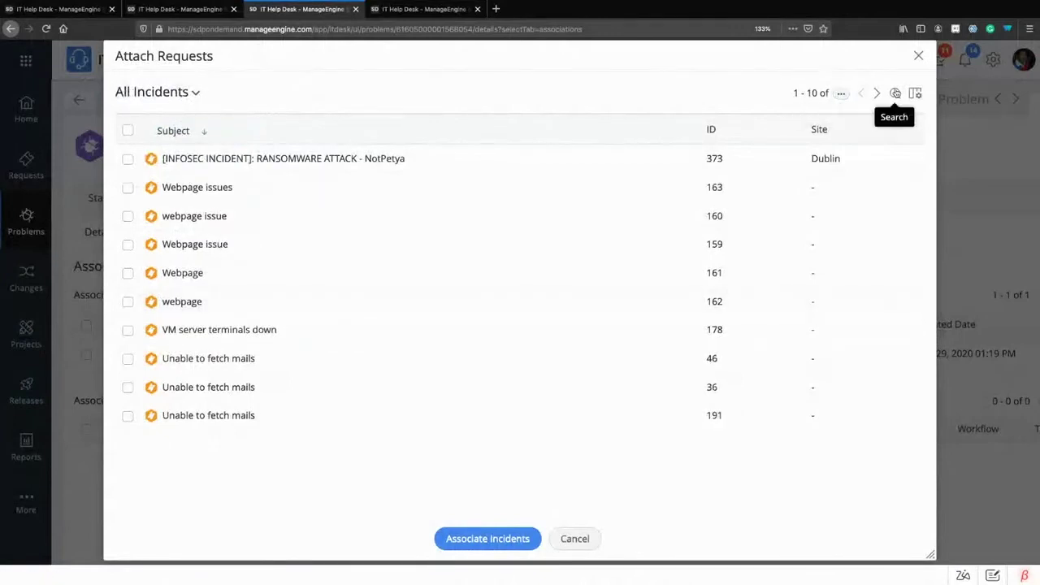
pyautogui.click(895, 92)
pyautogui.write('error')
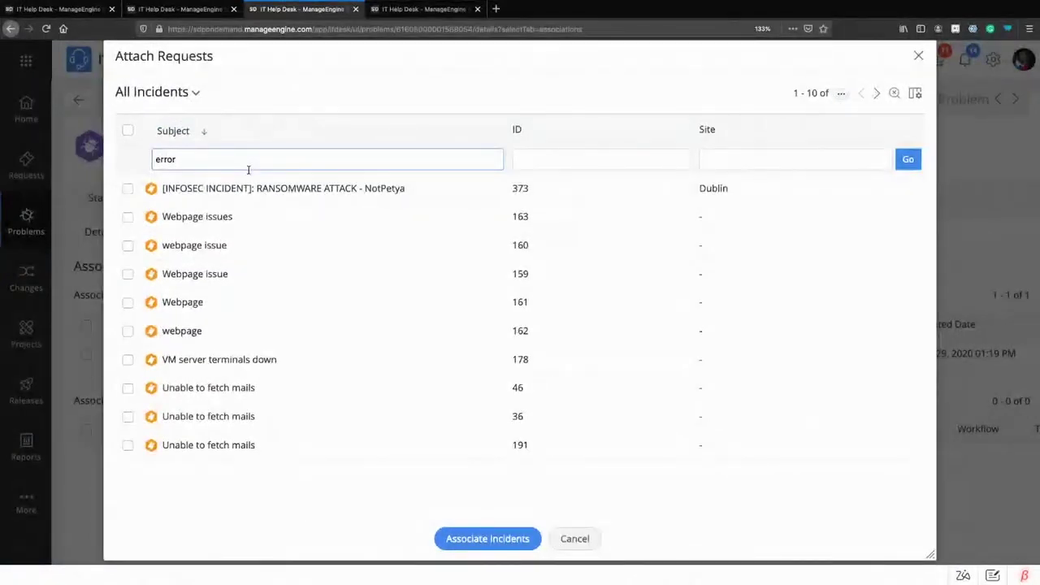
pyautogui.press('Return')
pyautogui.click(129, 132)
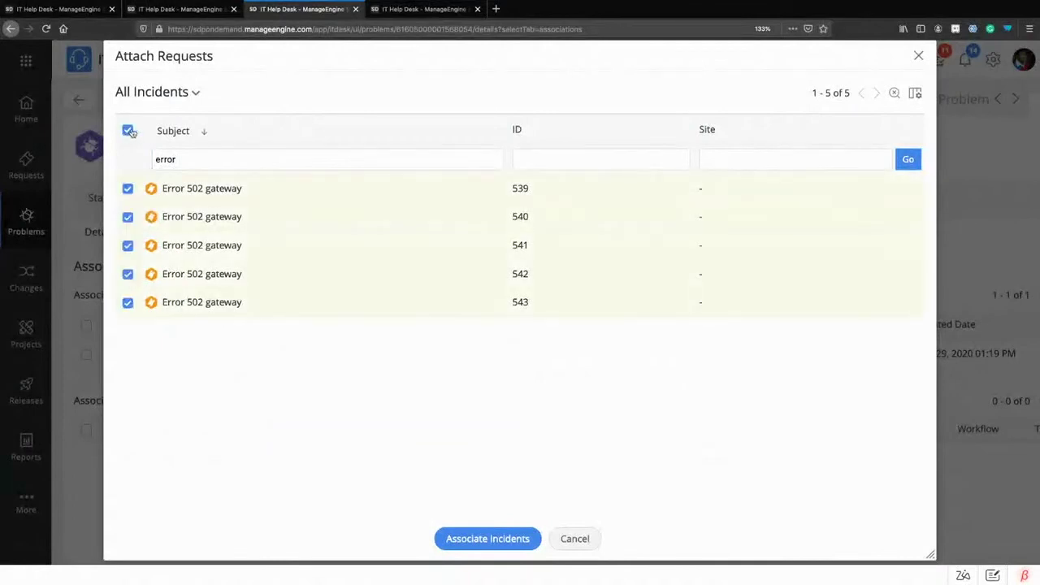
pyautogui.click(505, 541)
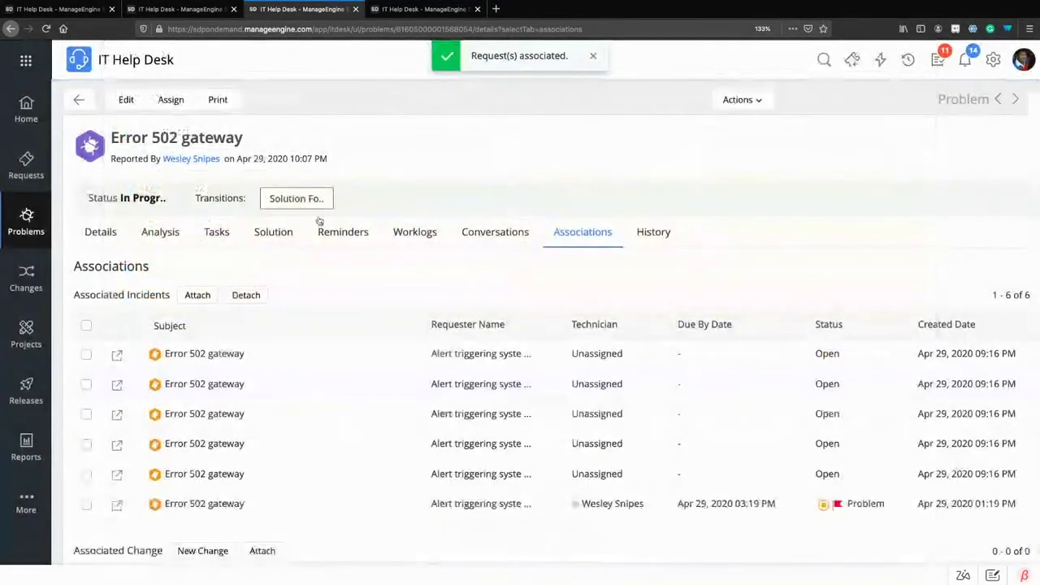
# Start a solution for the Error 502 gateway problem and enter "Error 502 gateway" as its contents
pyautogui.click(276, 232)
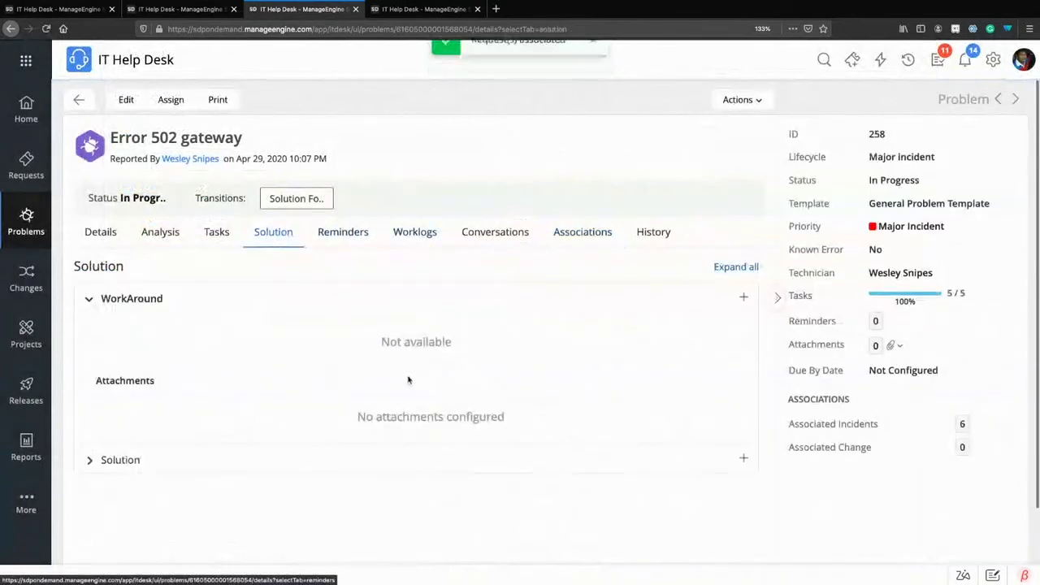
pyautogui.click(744, 458)
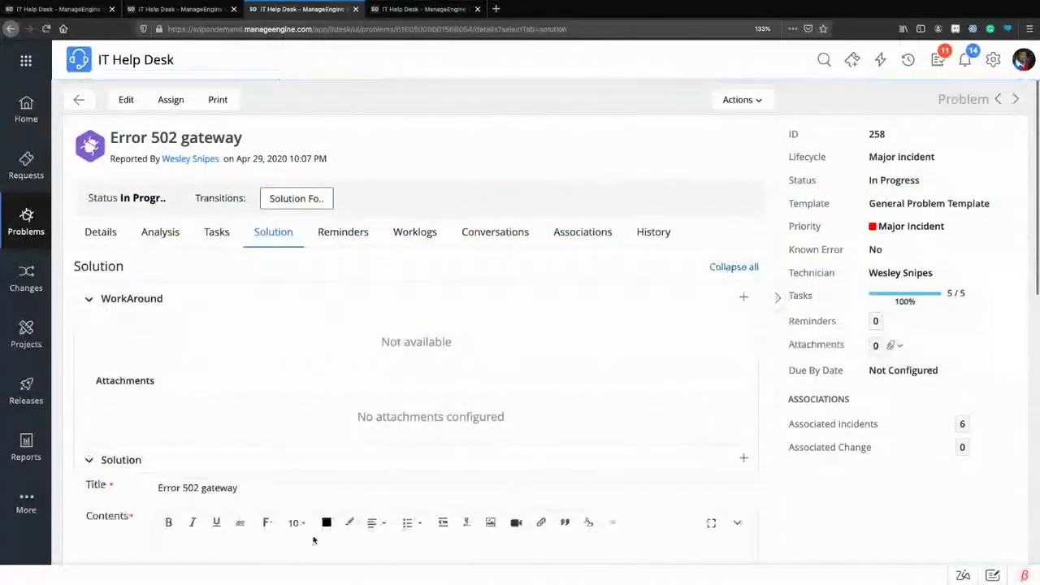
pyautogui.scroll(-4, 297, 529)
pyautogui.click(300, 294)
pyautogui.write('Error 502 gateway')
pyautogui.scroll(-3, 281, 300)
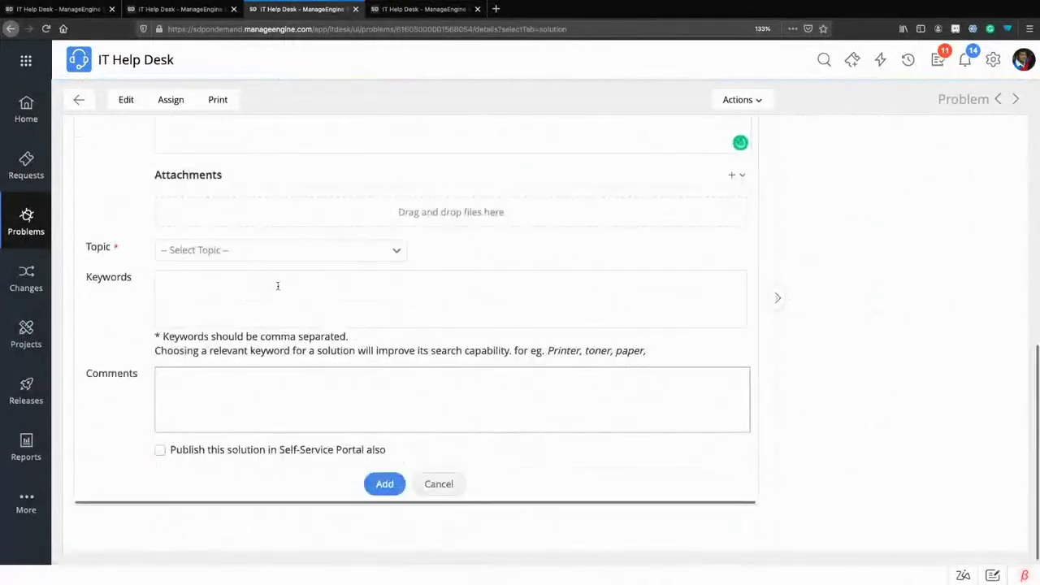
# Set the solution's topic to Network, leave the keywords empty and add the solution to the problem
pyautogui.scroll(1, 275, 277)
pyautogui.click(231, 343)
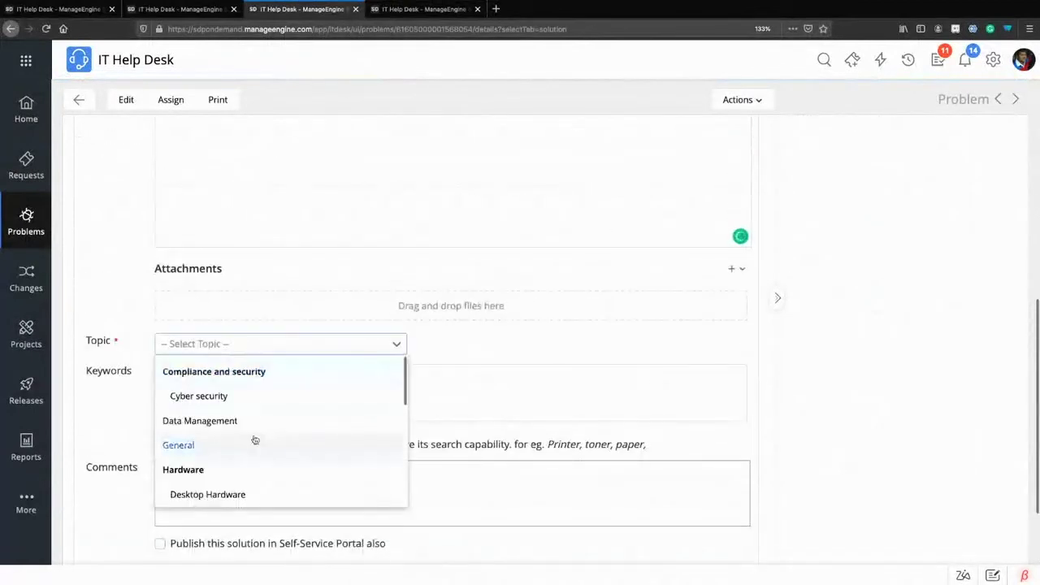
pyautogui.scroll(-2, 219, 465)
pyautogui.click(211, 463)
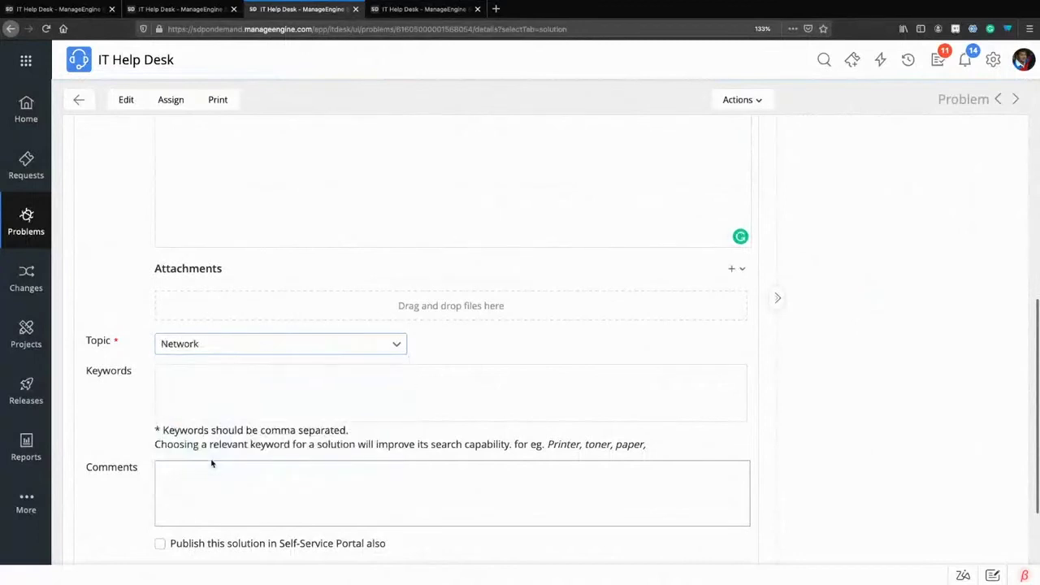
pyautogui.click(274, 407)
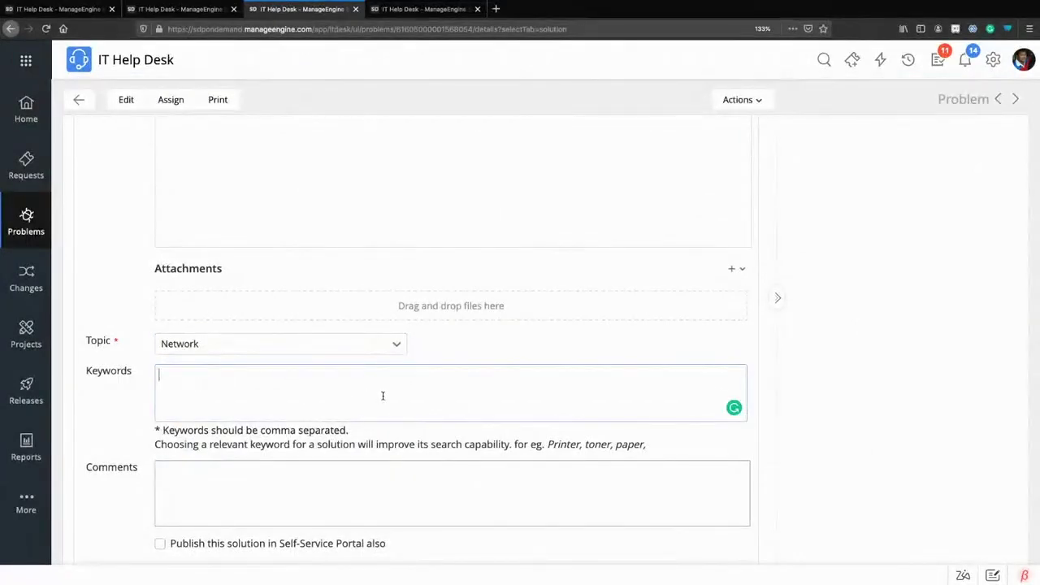
pyautogui.scroll(-1, 382, 431)
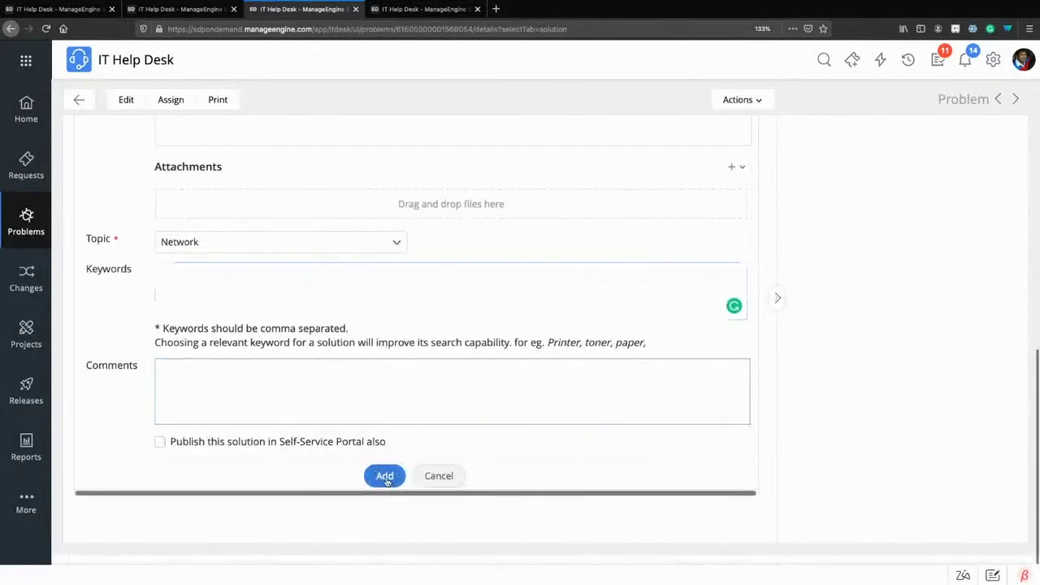
pyautogui.click(385, 474)
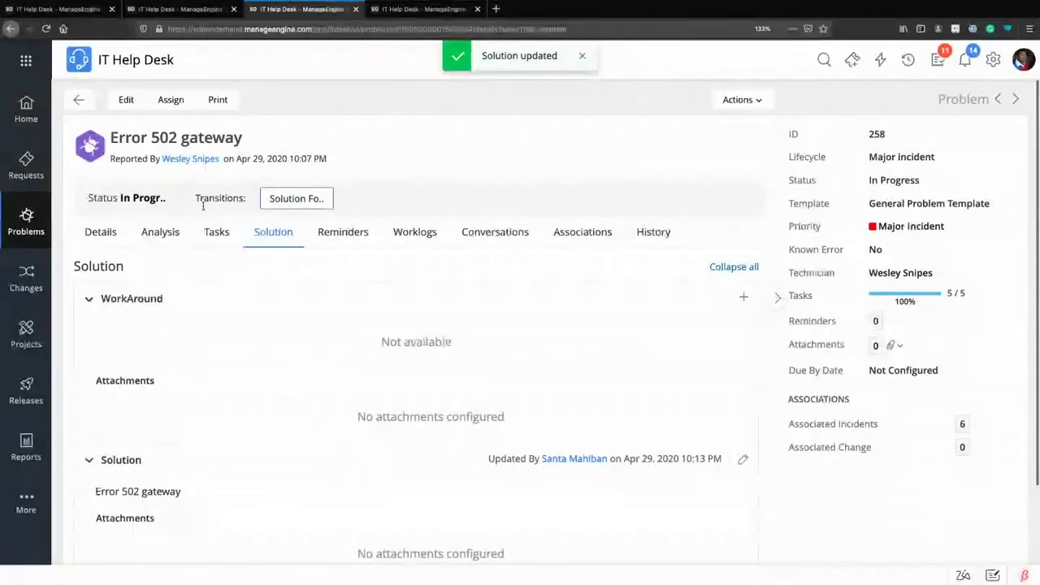
# Run the Solution Found transition with PROD-win12-1-24 as the involved CI, copying the solution to all associated incidents and closing them
pyautogui.click(315, 200)
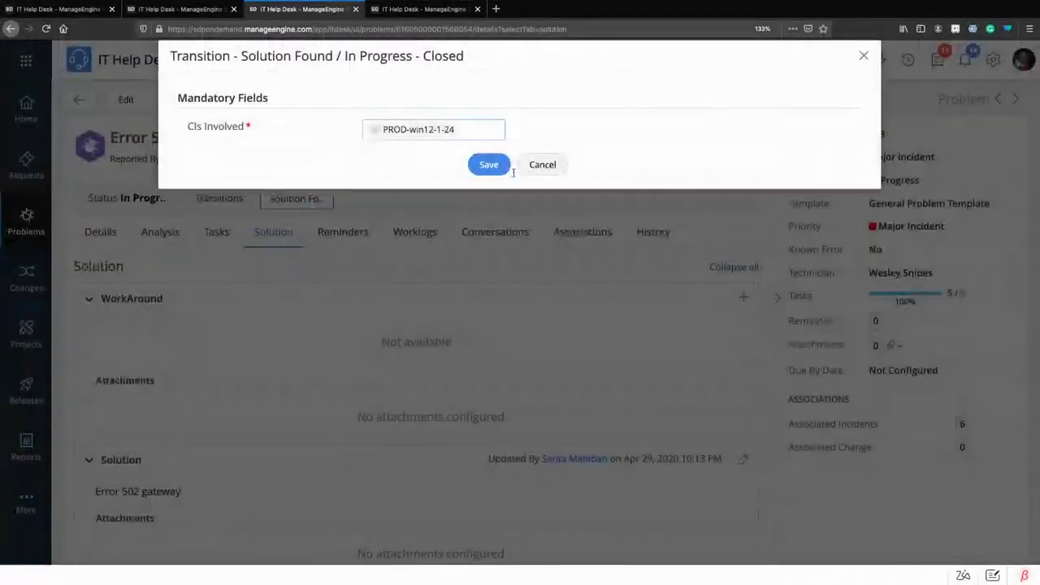
pyautogui.click(491, 166)
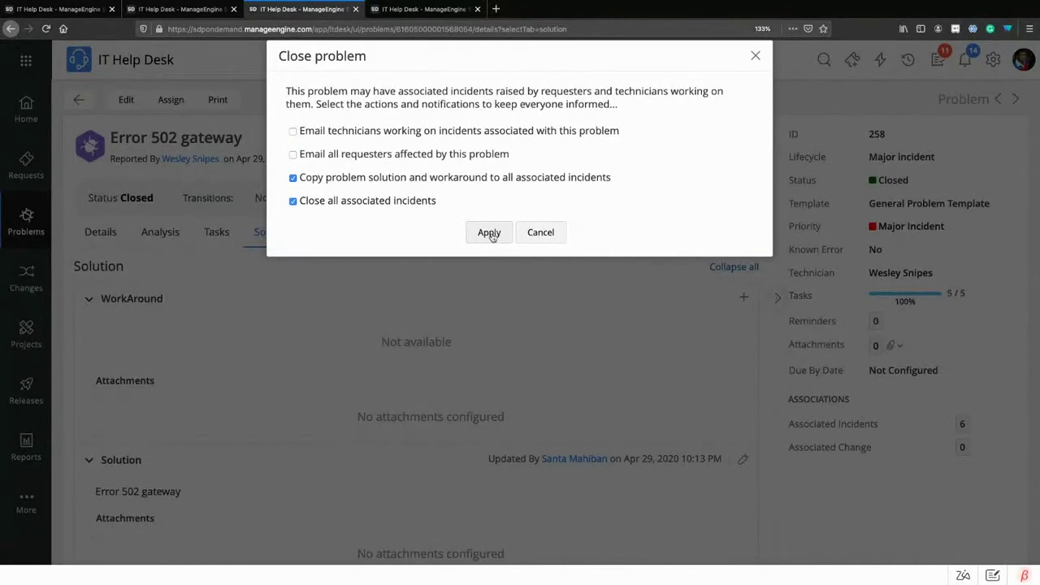
# Review the incident closure results, dismiss them and check the status and resolution of incident 538
pyautogui.click(57, 9)
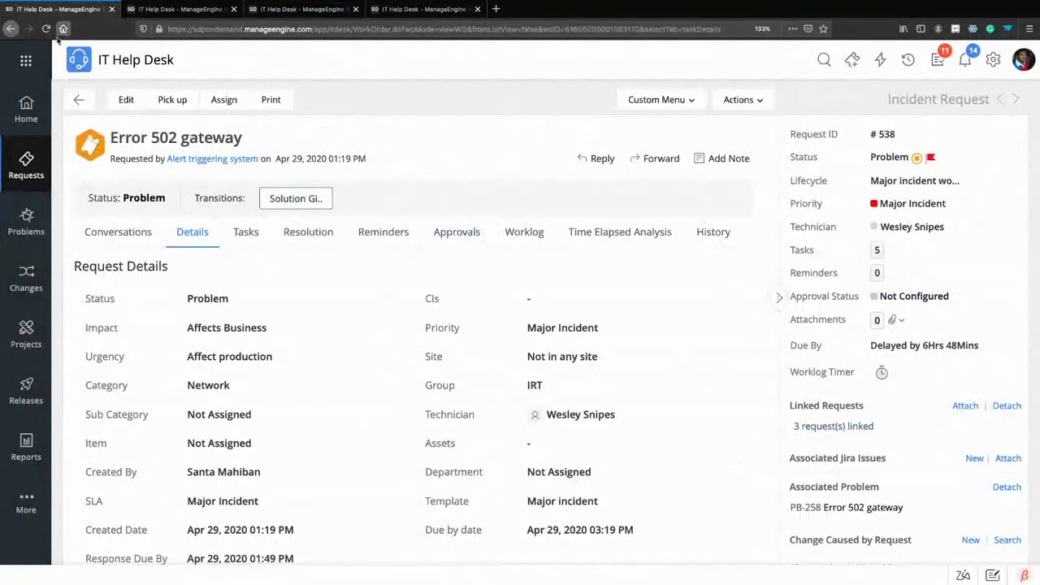
pyautogui.click(300, 12)
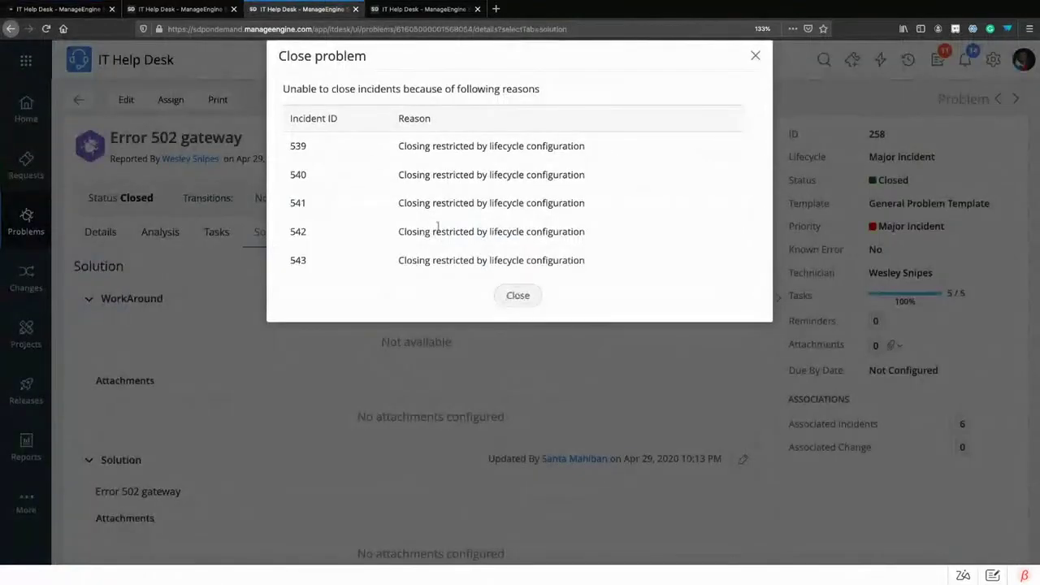
pyautogui.click(41, 11)
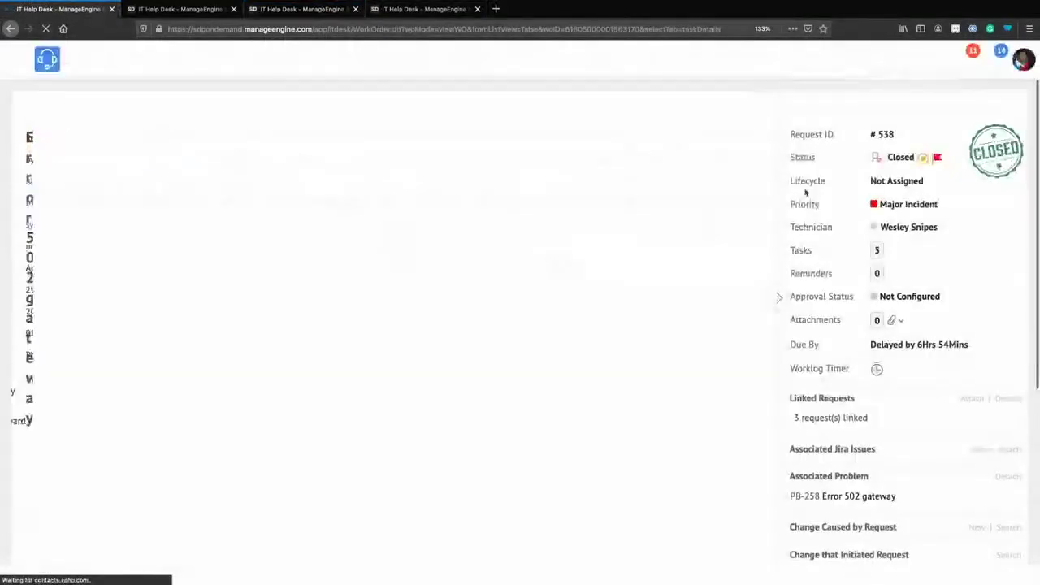
pyautogui.click(261, 12)
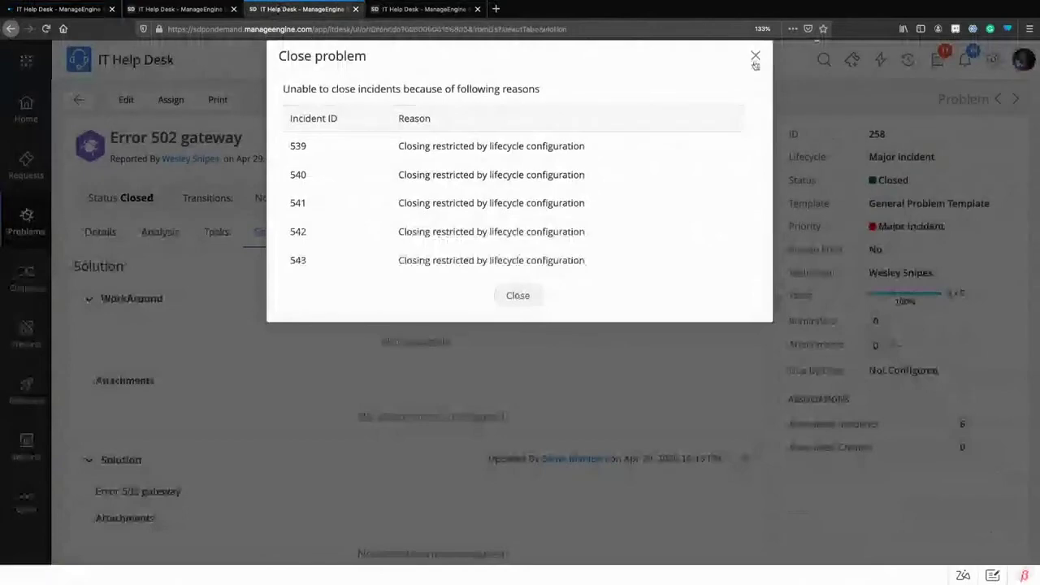
pyautogui.click(754, 54)
pyautogui.click(71, 12)
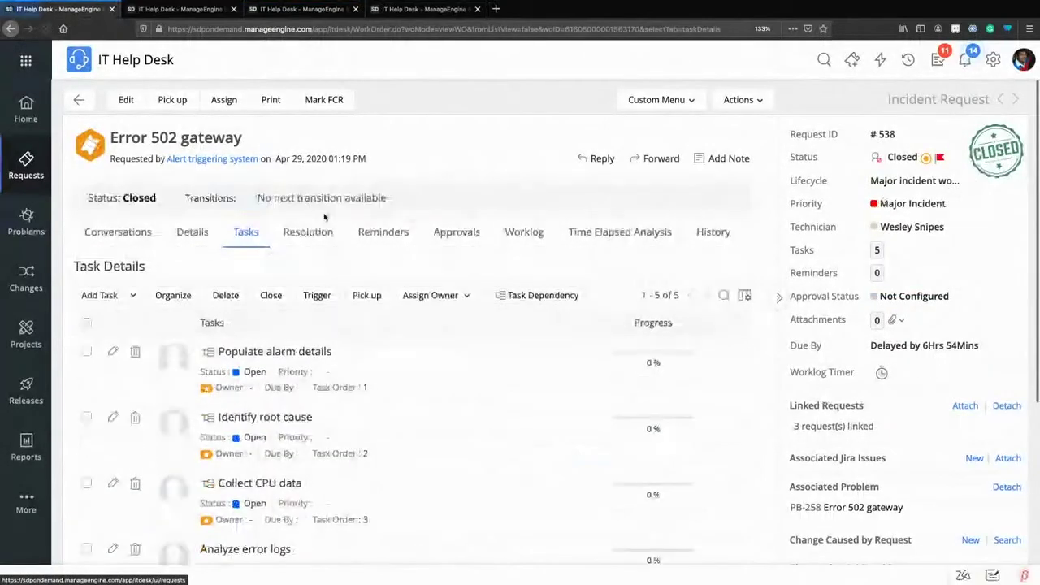
pyautogui.click(308, 234)
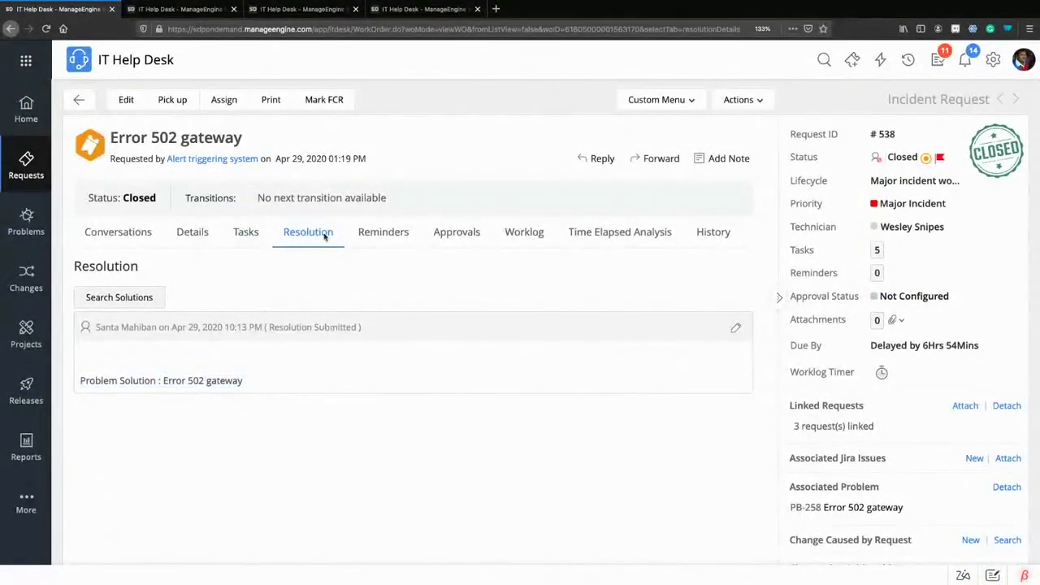
# Recheck the optional rules in the Problem Closure Rules and open the Solutions knowledge base
pyautogui.click(186, 9)
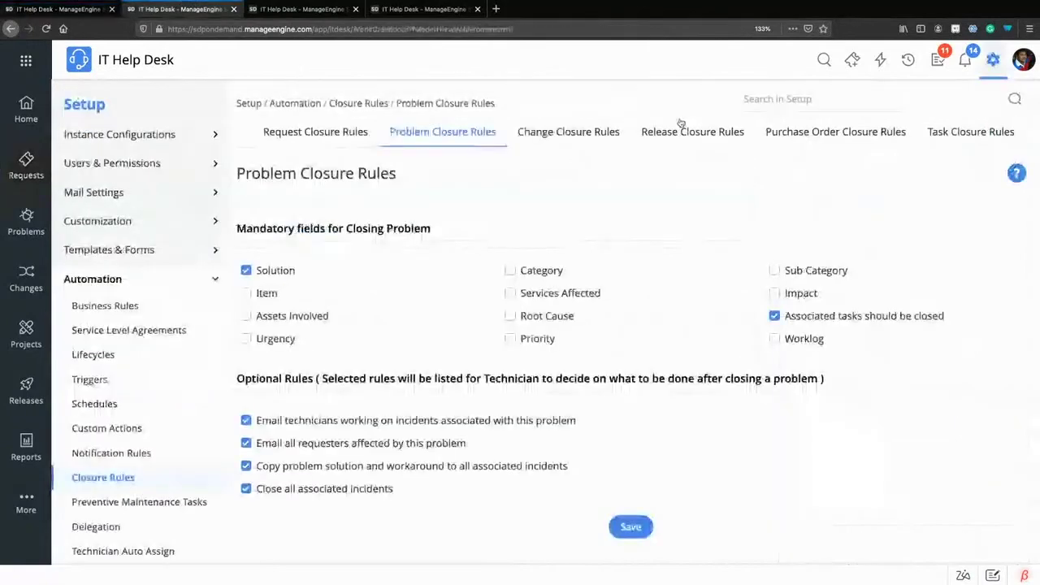
pyautogui.click(306, 9)
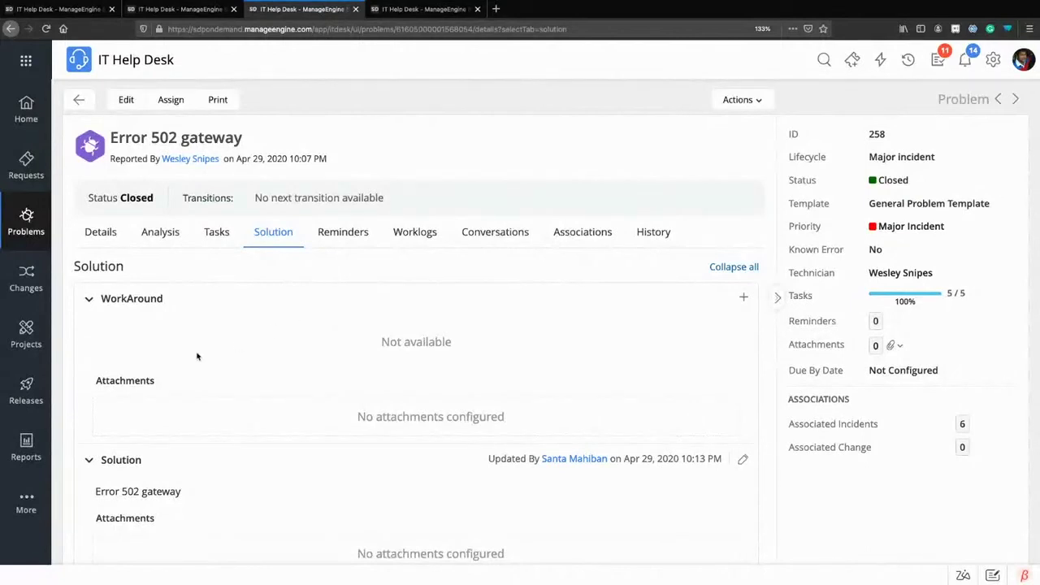
pyautogui.click(26, 500)
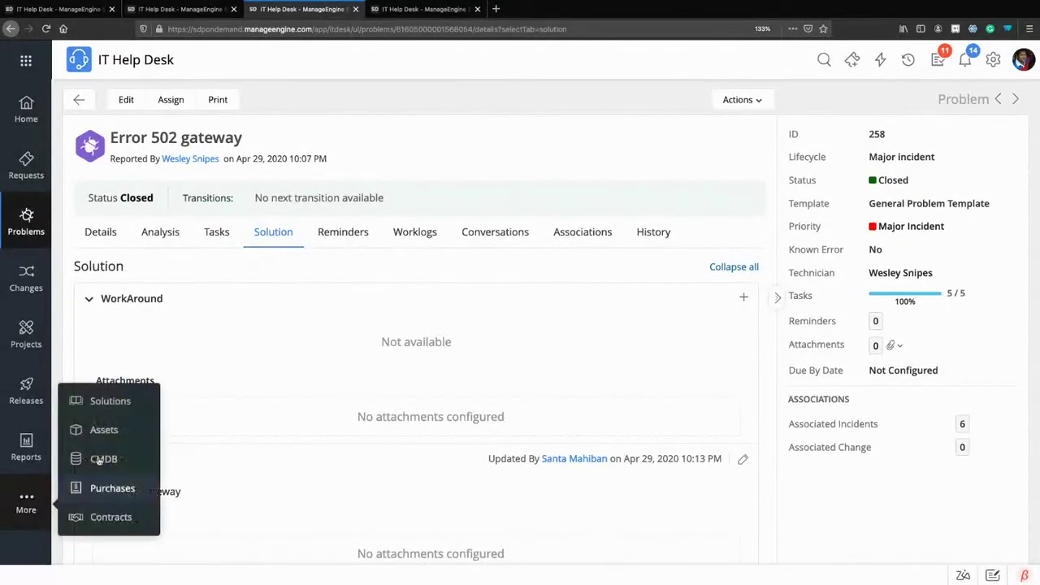
pyautogui.click(107, 403)
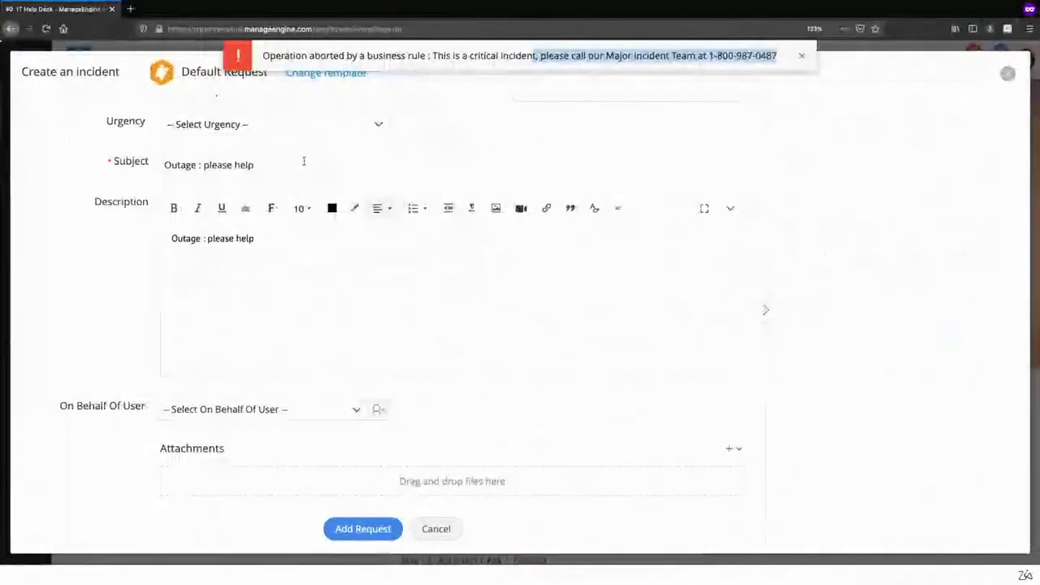
pyautogui.moveTo(304, 160); pyautogui.dragTo(165, 165)
pyautogui.click(165, 165)
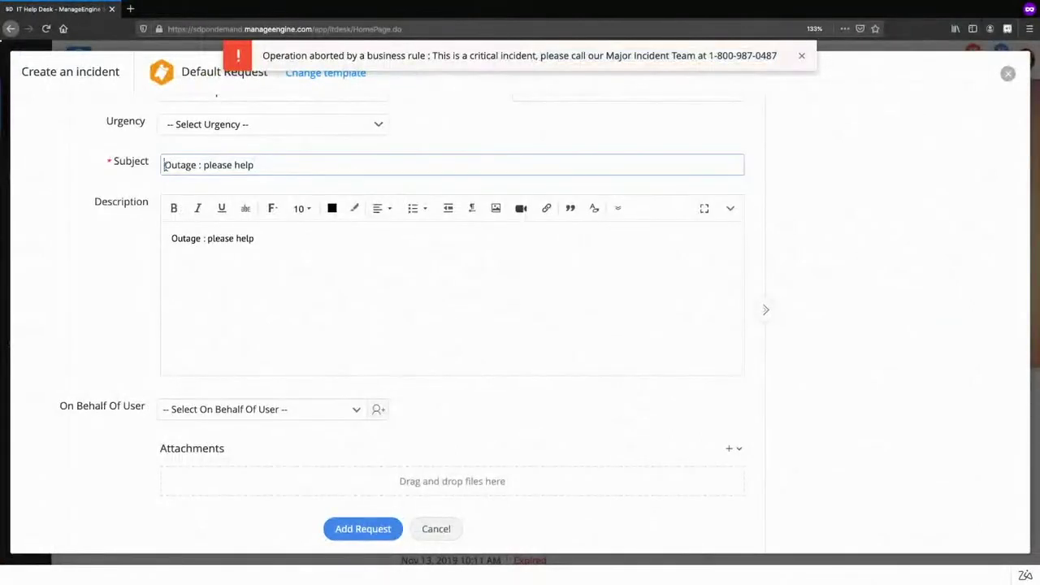
pyautogui.hotkey('ctrl', 'a')
pyautogui.press('BackSpace')
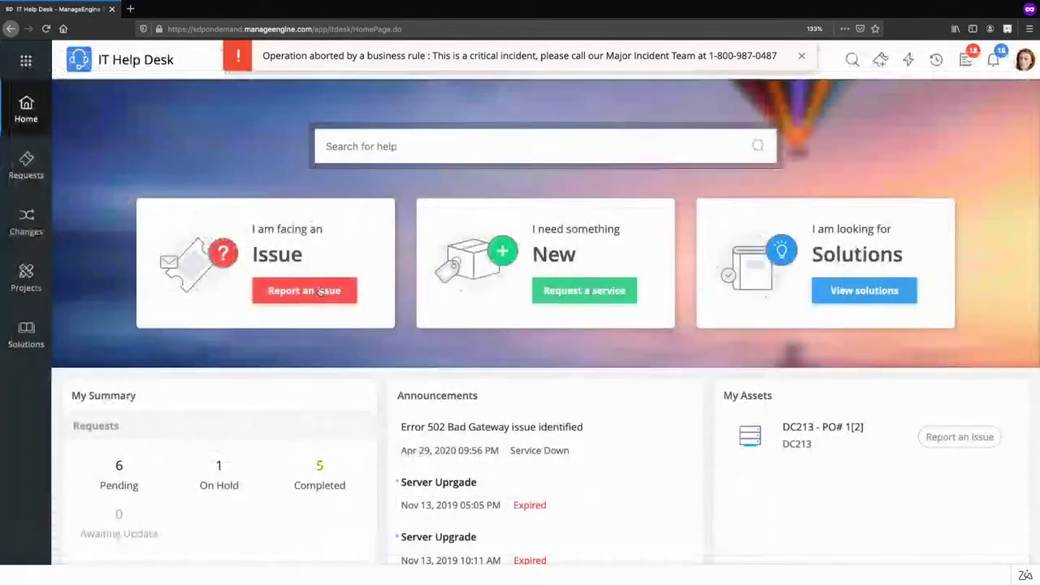
# Start a new issue report in the self-service portal with the Default Request template and go to its subject
pyautogui.click(320, 291)
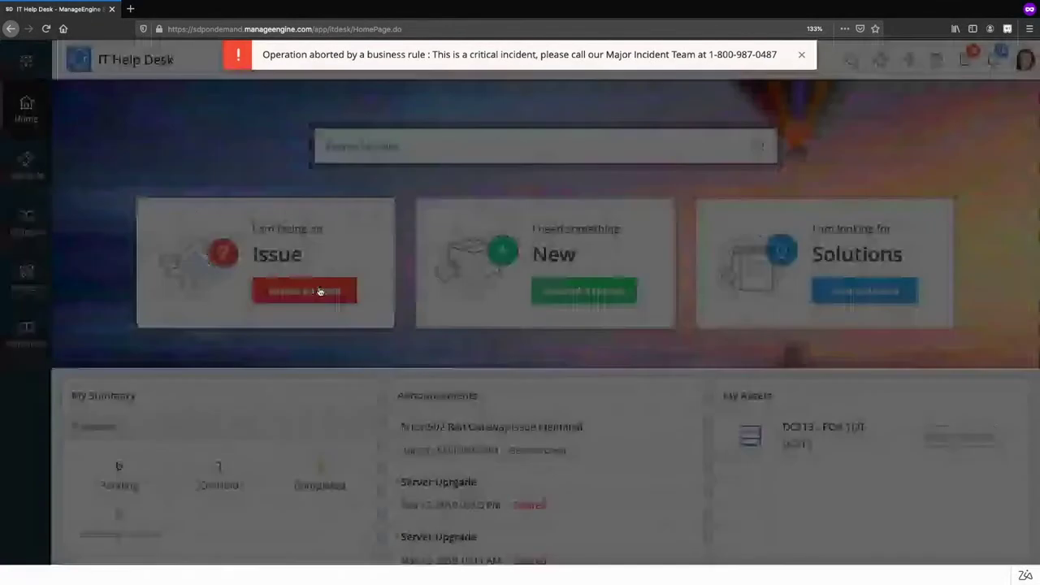
pyautogui.click(222, 258)
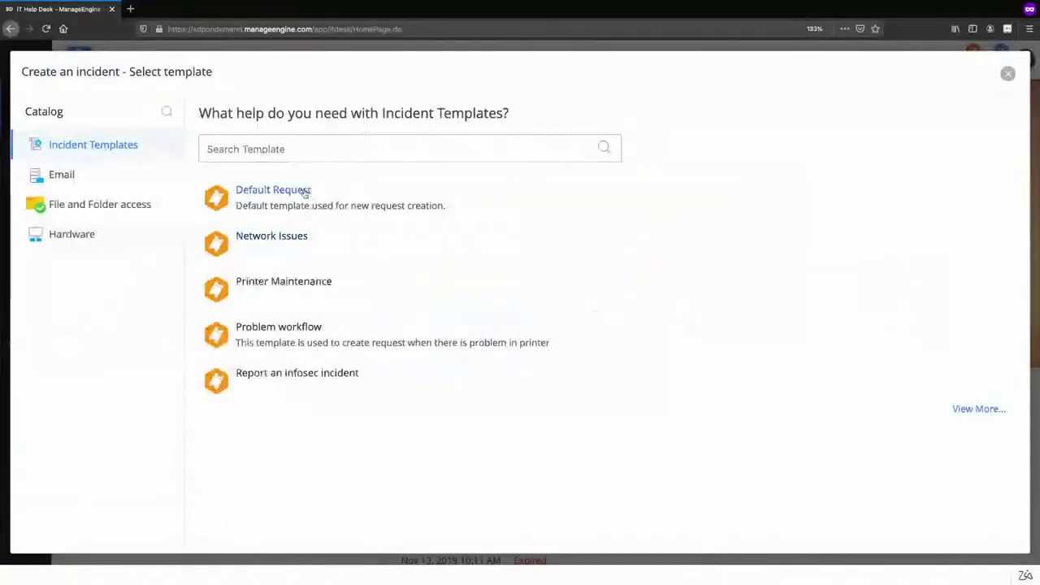
pyautogui.click(306, 193)
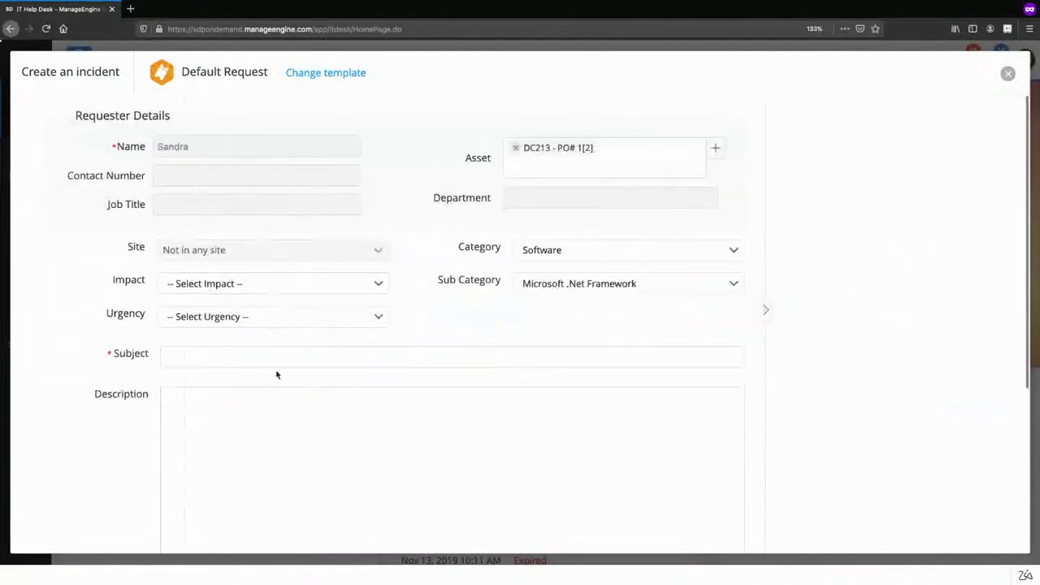
pyautogui.click(295, 355)
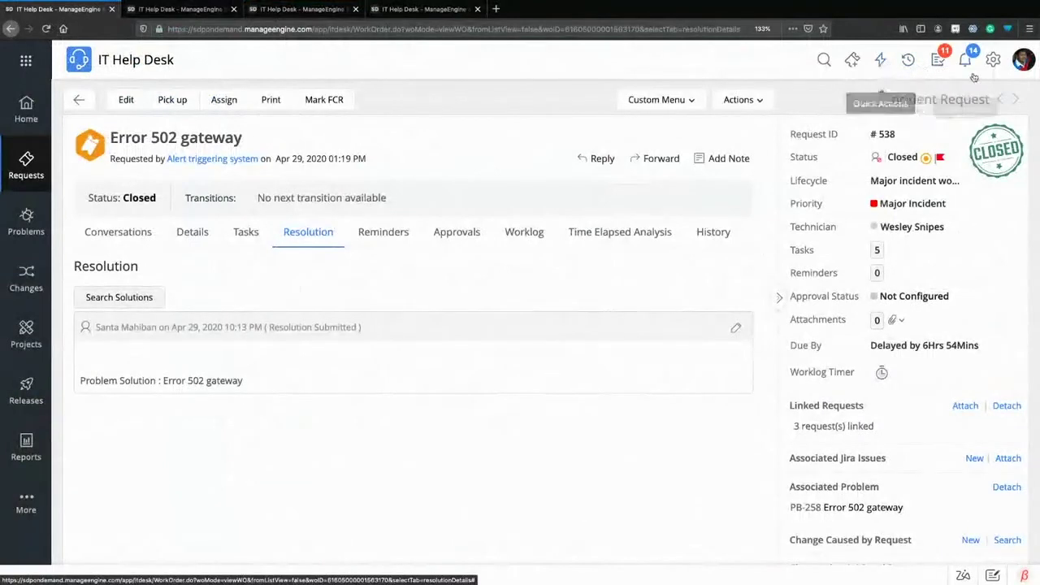
# Look through the solutions under All Topics and highlight DDoS in the "Upscaling DDoS policies for betterment (Fortigate)" title
pyautogui.click(852, 60)
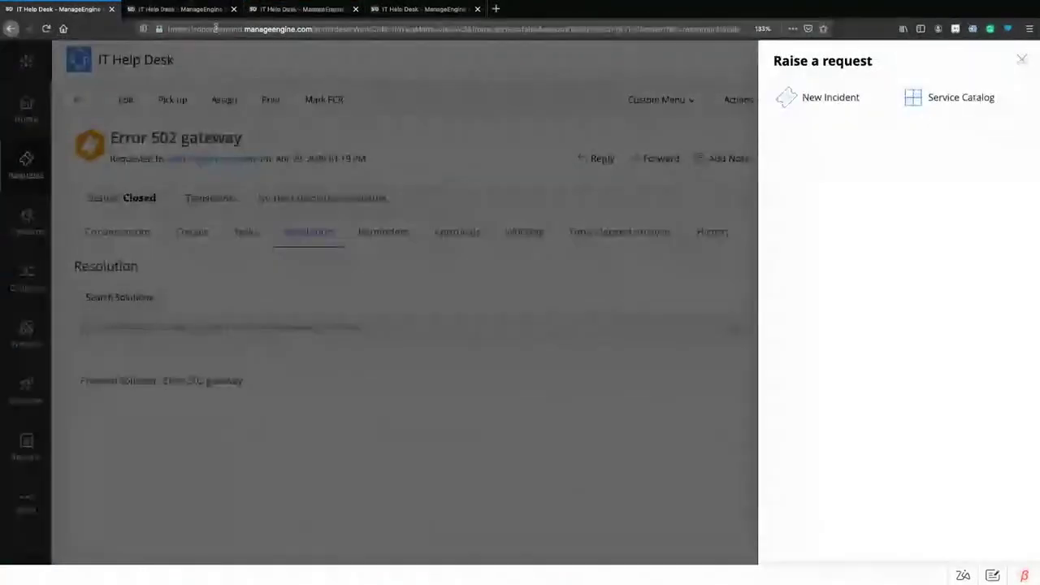
pyautogui.click(184, 10)
pyautogui.click(316, 11)
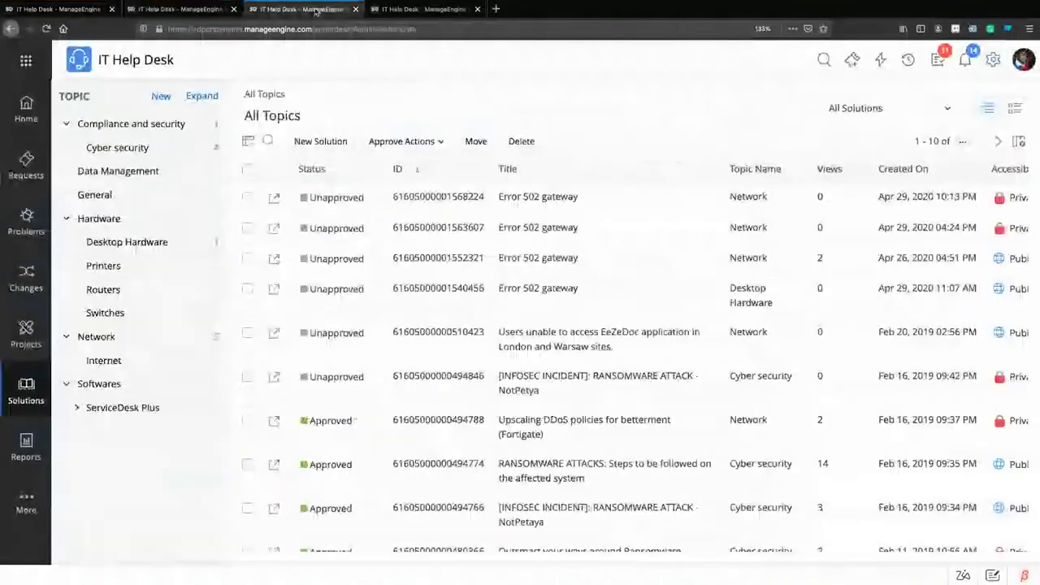
pyautogui.scroll(-2, 532, 384)
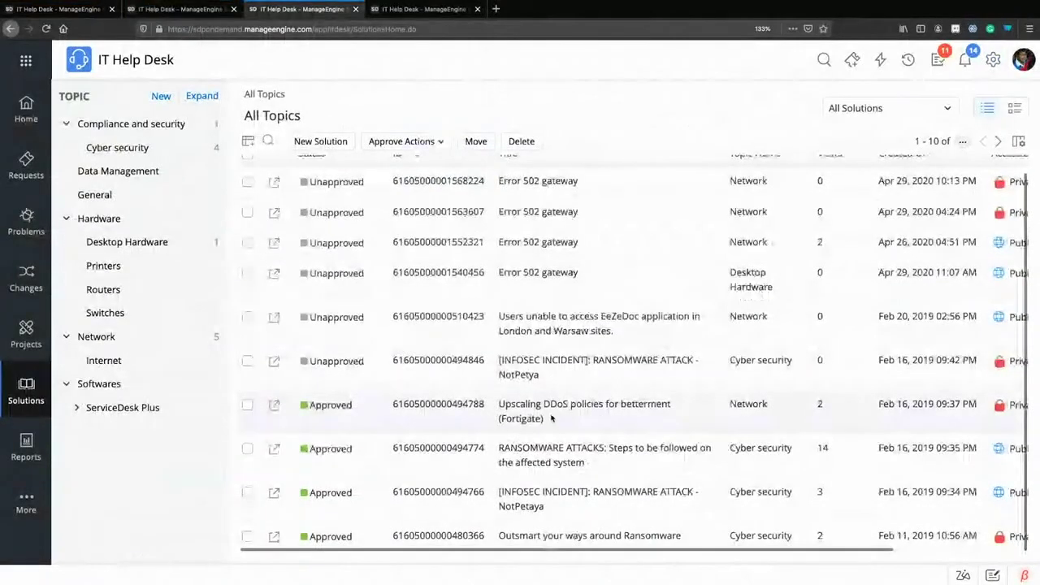
pyautogui.moveTo(543, 404); pyautogui.dragTo(573, 400)
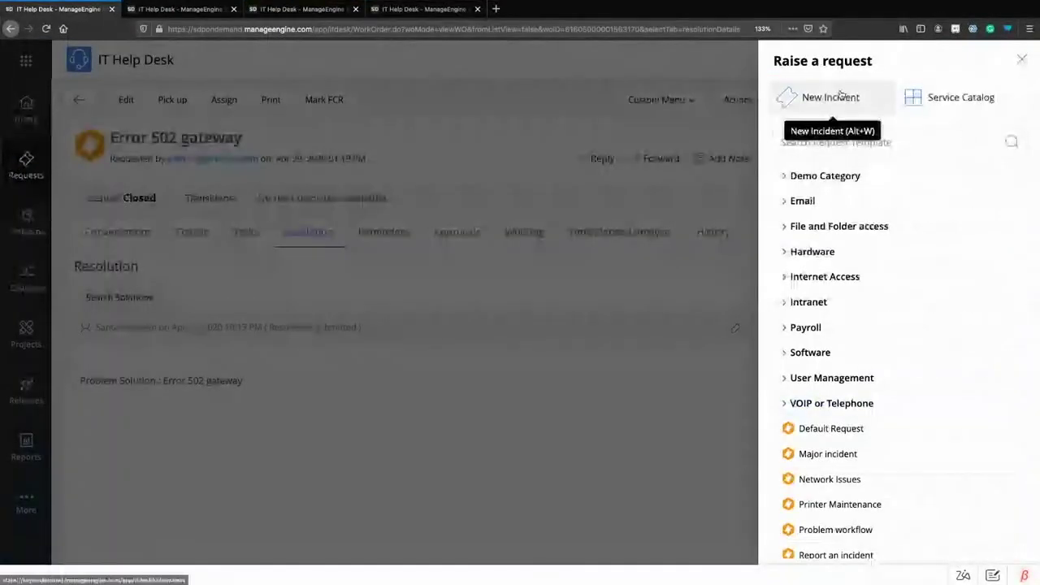
# Start a new incident with the subject "DDoS" and review the suggested solutions for it
pyautogui.click(829, 97)
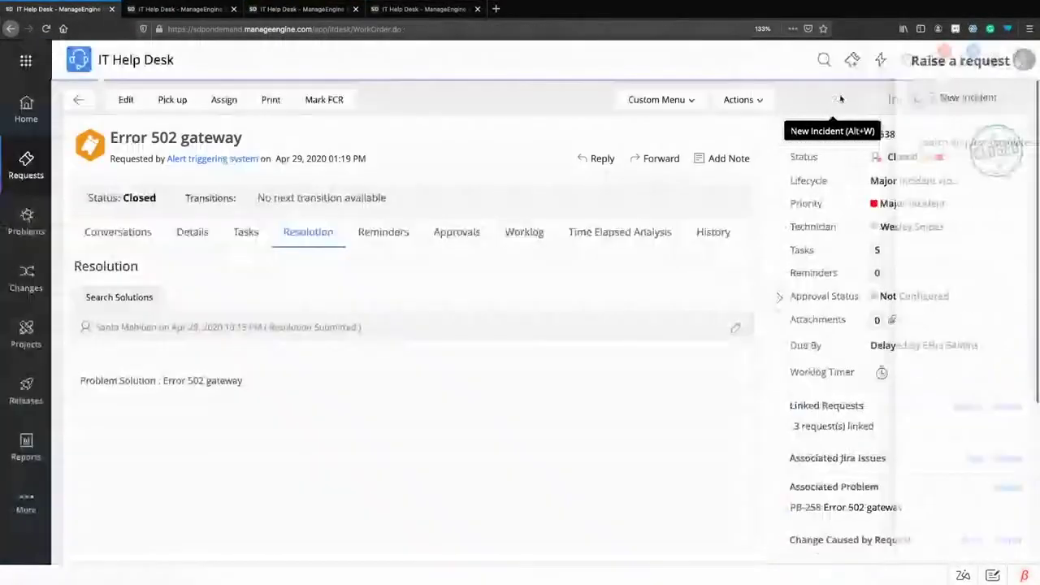
pyautogui.scroll(-3, 315, 449)
pyautogui.write('DDoS')
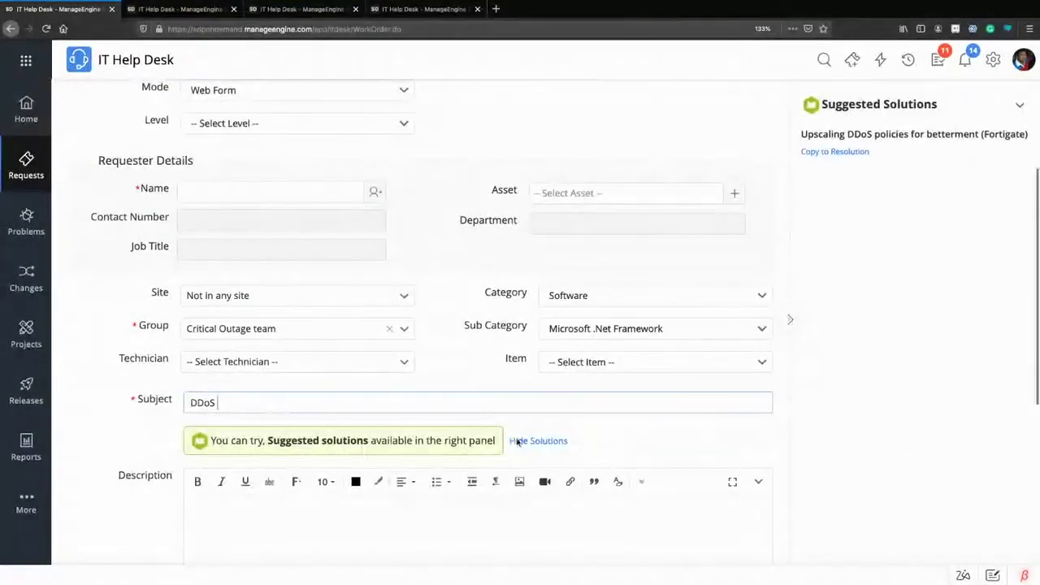
pyautogui.scroll(1, 518, 441)
pyautogui.scroll(-1, 537, 480)
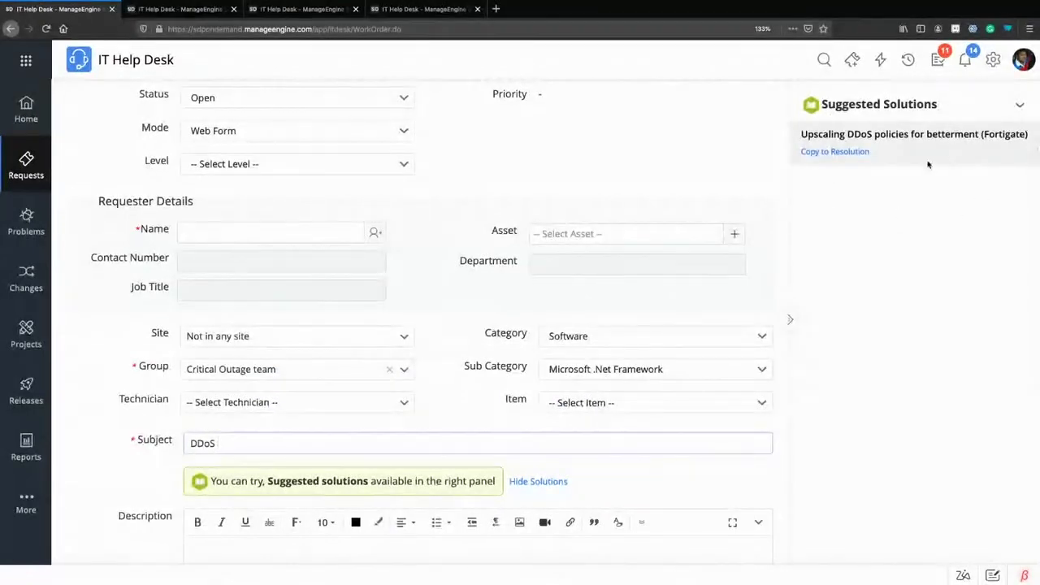
pyautogui.click(600, 448)
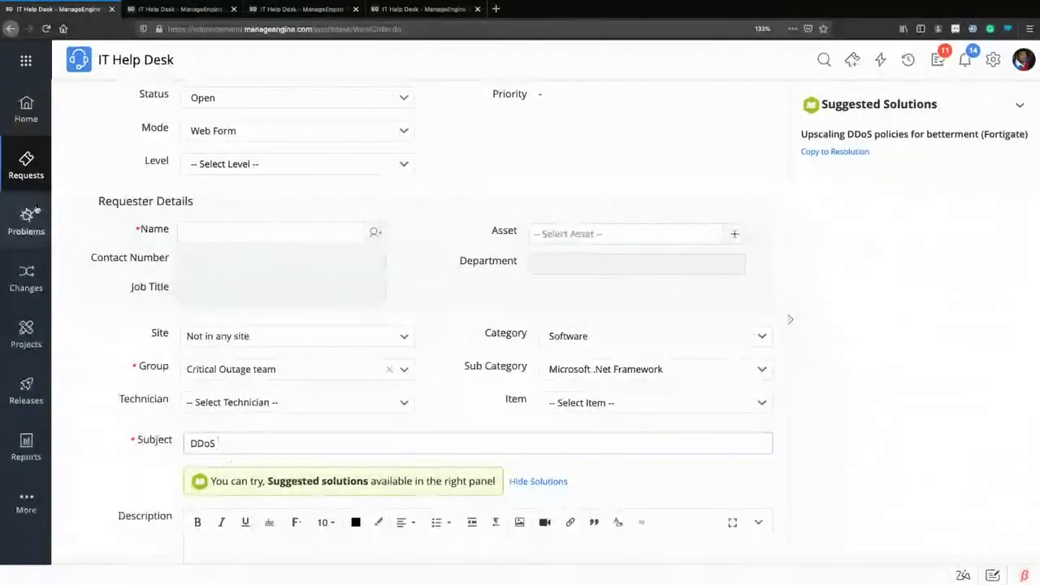
# Return to the list of all requests and examine the linked Error 502 gateway incidents
pyautogui.click(26, 167)
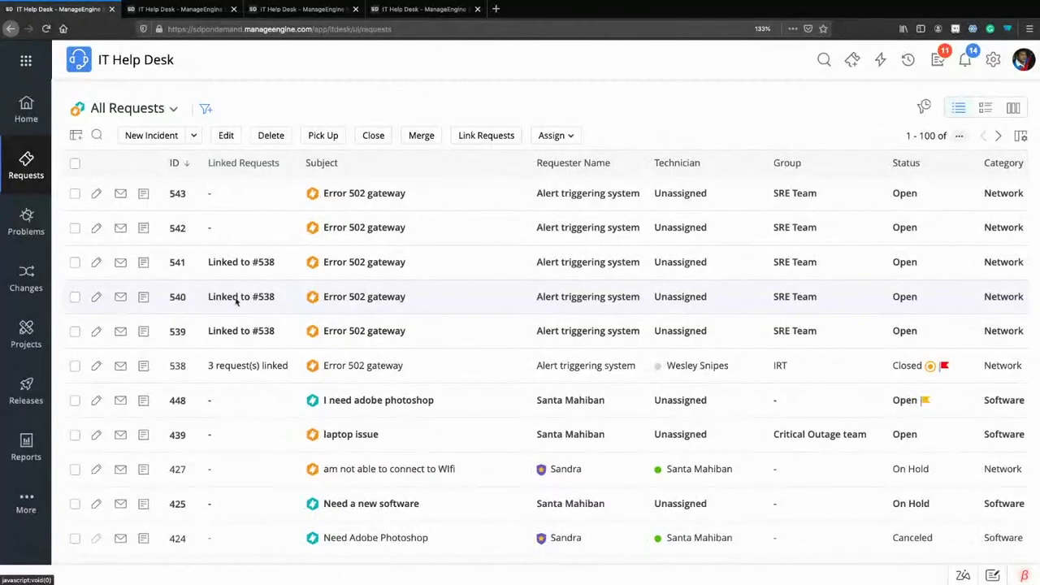
pyautogui.moveTo(309, 284)
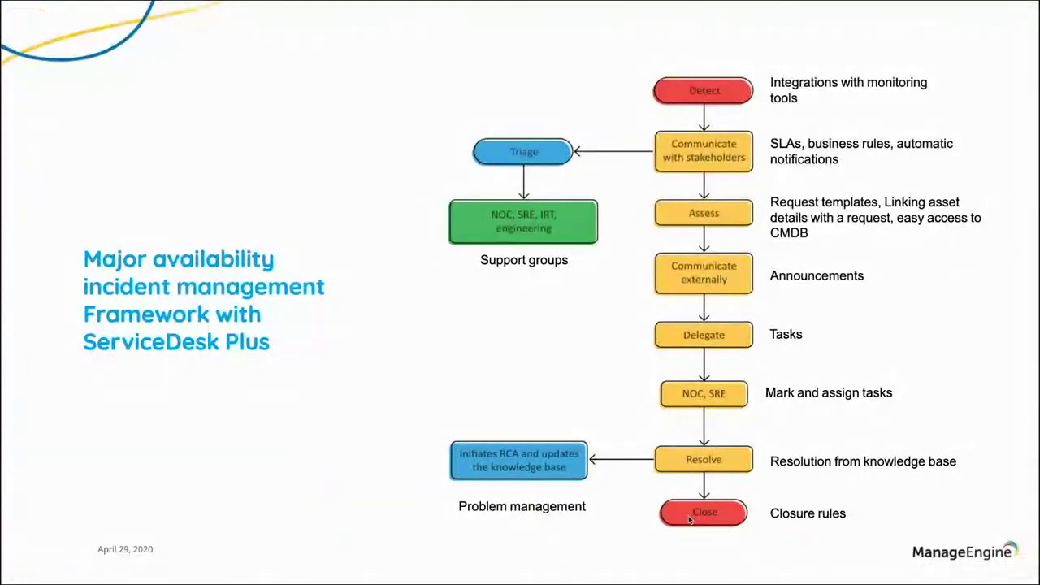
pyautogui.click(779, 266)
pyautogui.click(780, 266)
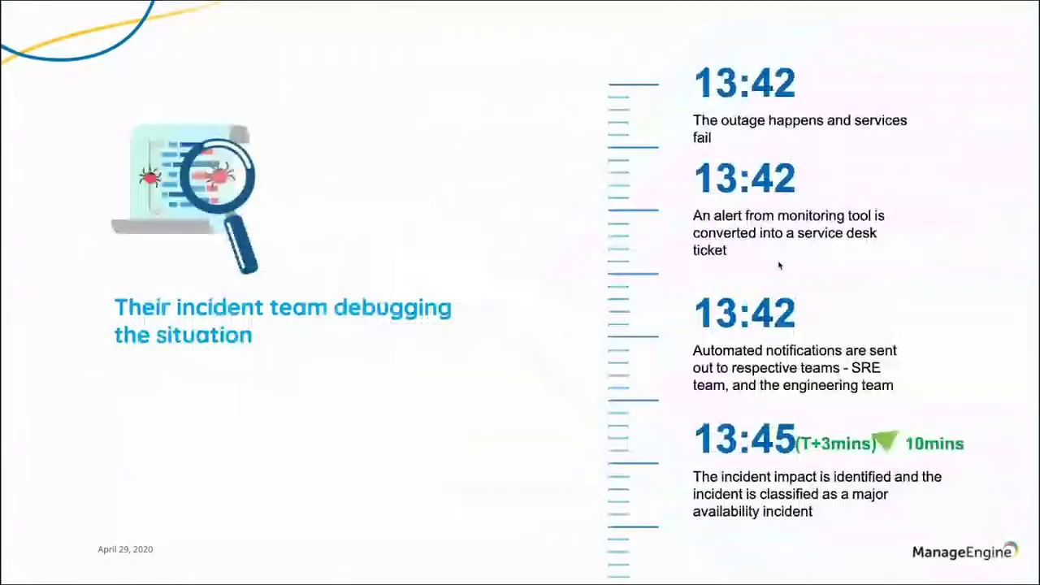